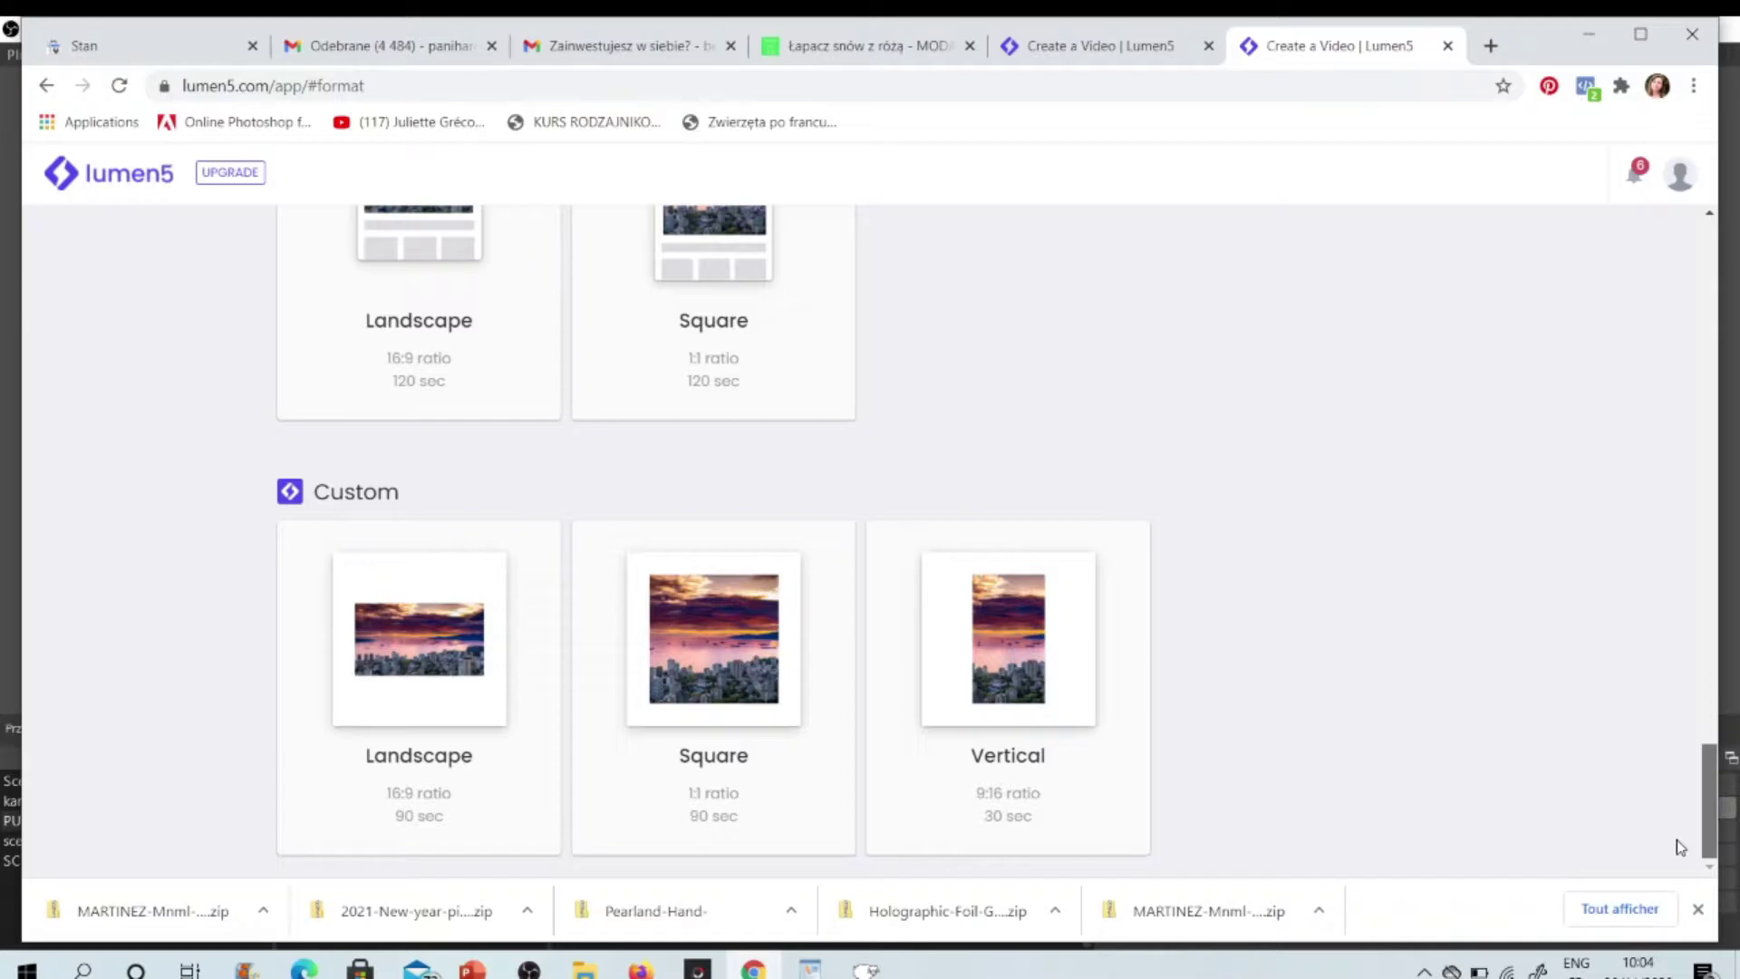
Step: Choose the YouTube Landscape video format and apply The Pessimist from the 2019 themes
left_click_drag(1709, 757, 1727, 555)
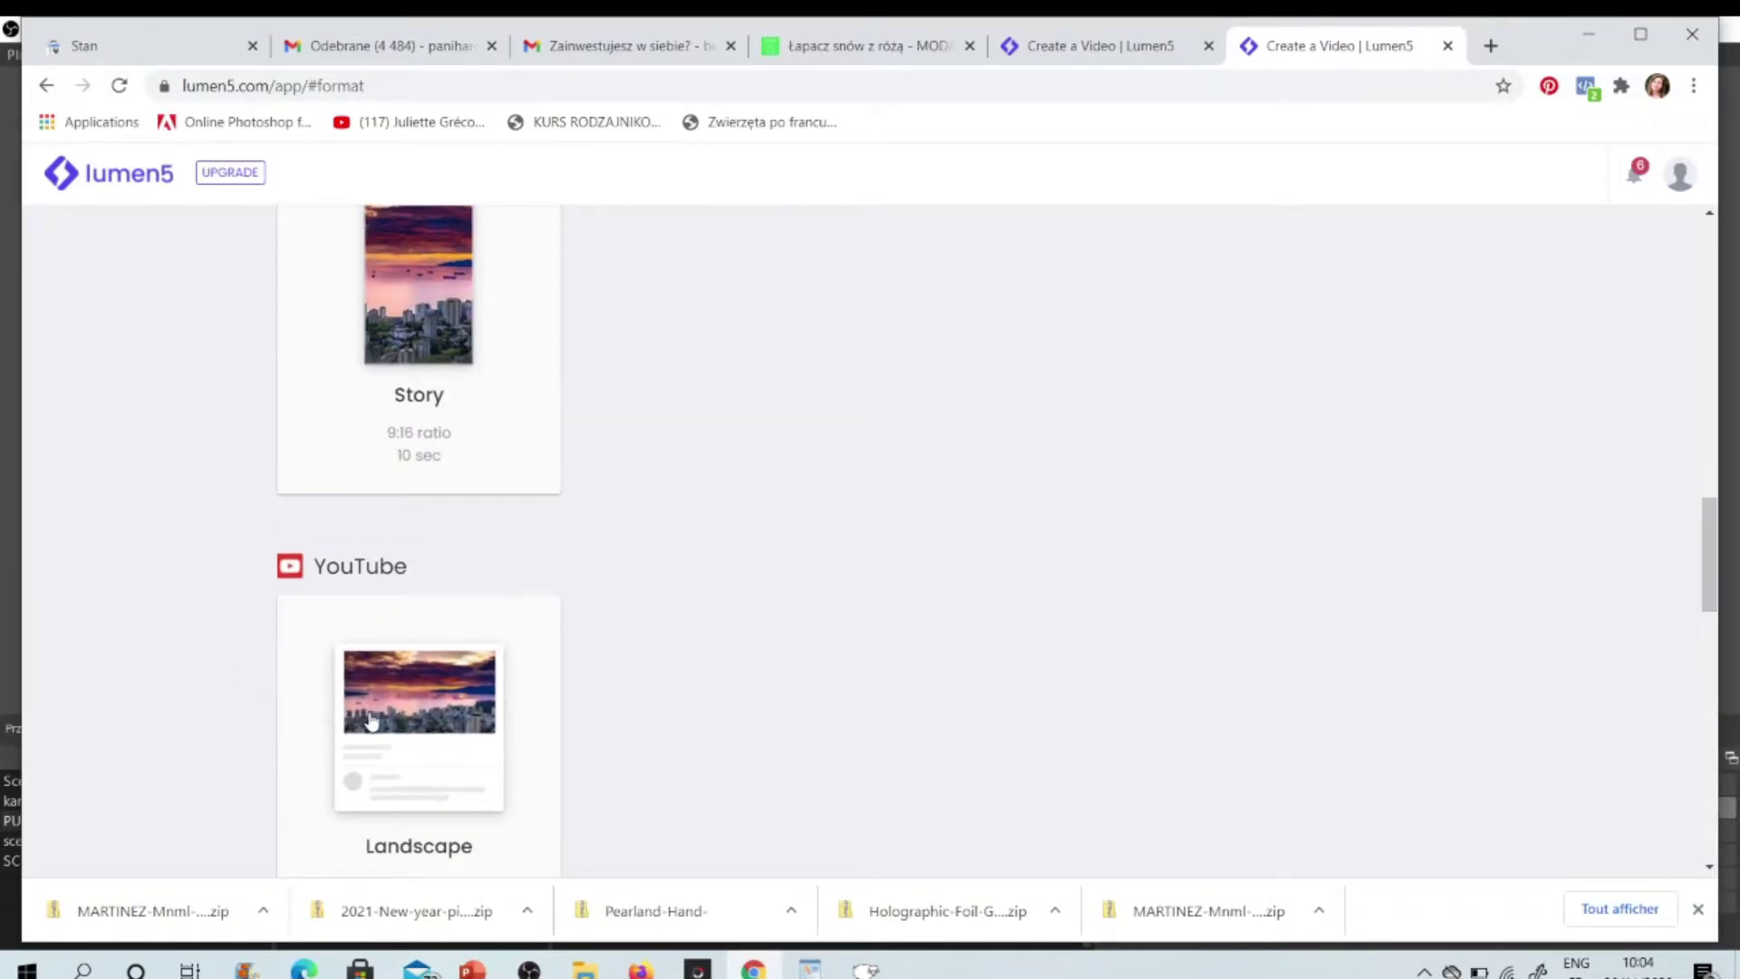
left_click(371, 721)
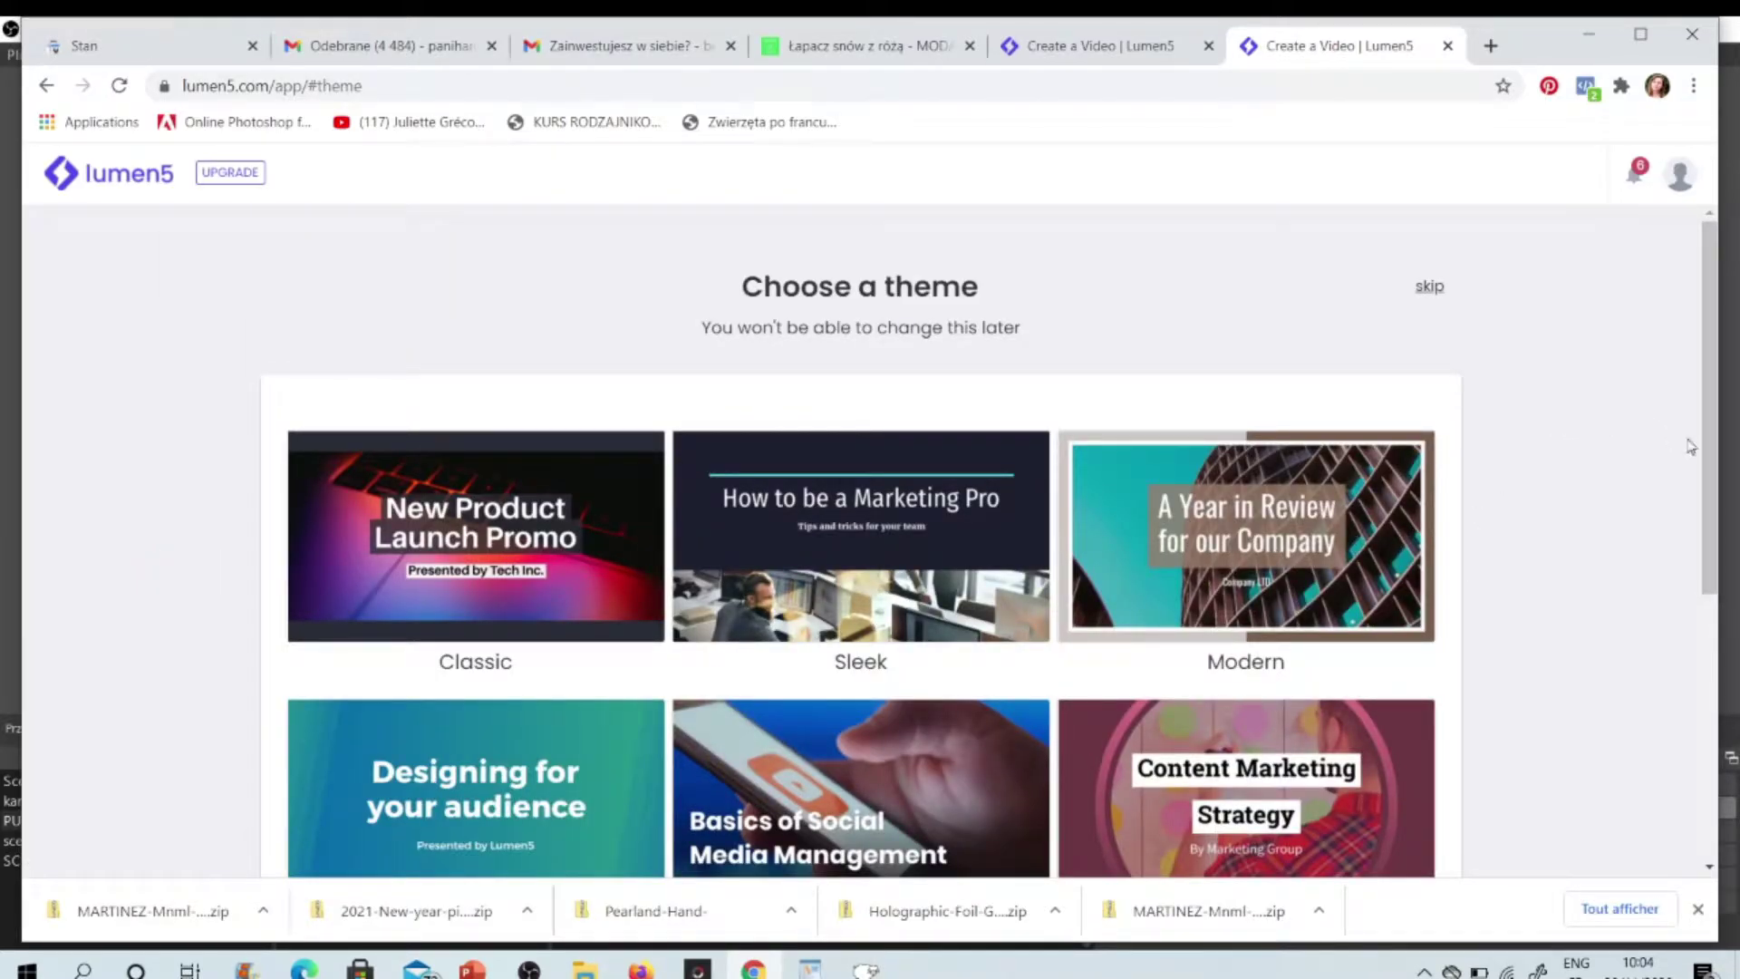
left_click_drag(1713, 461, 1686, 749)
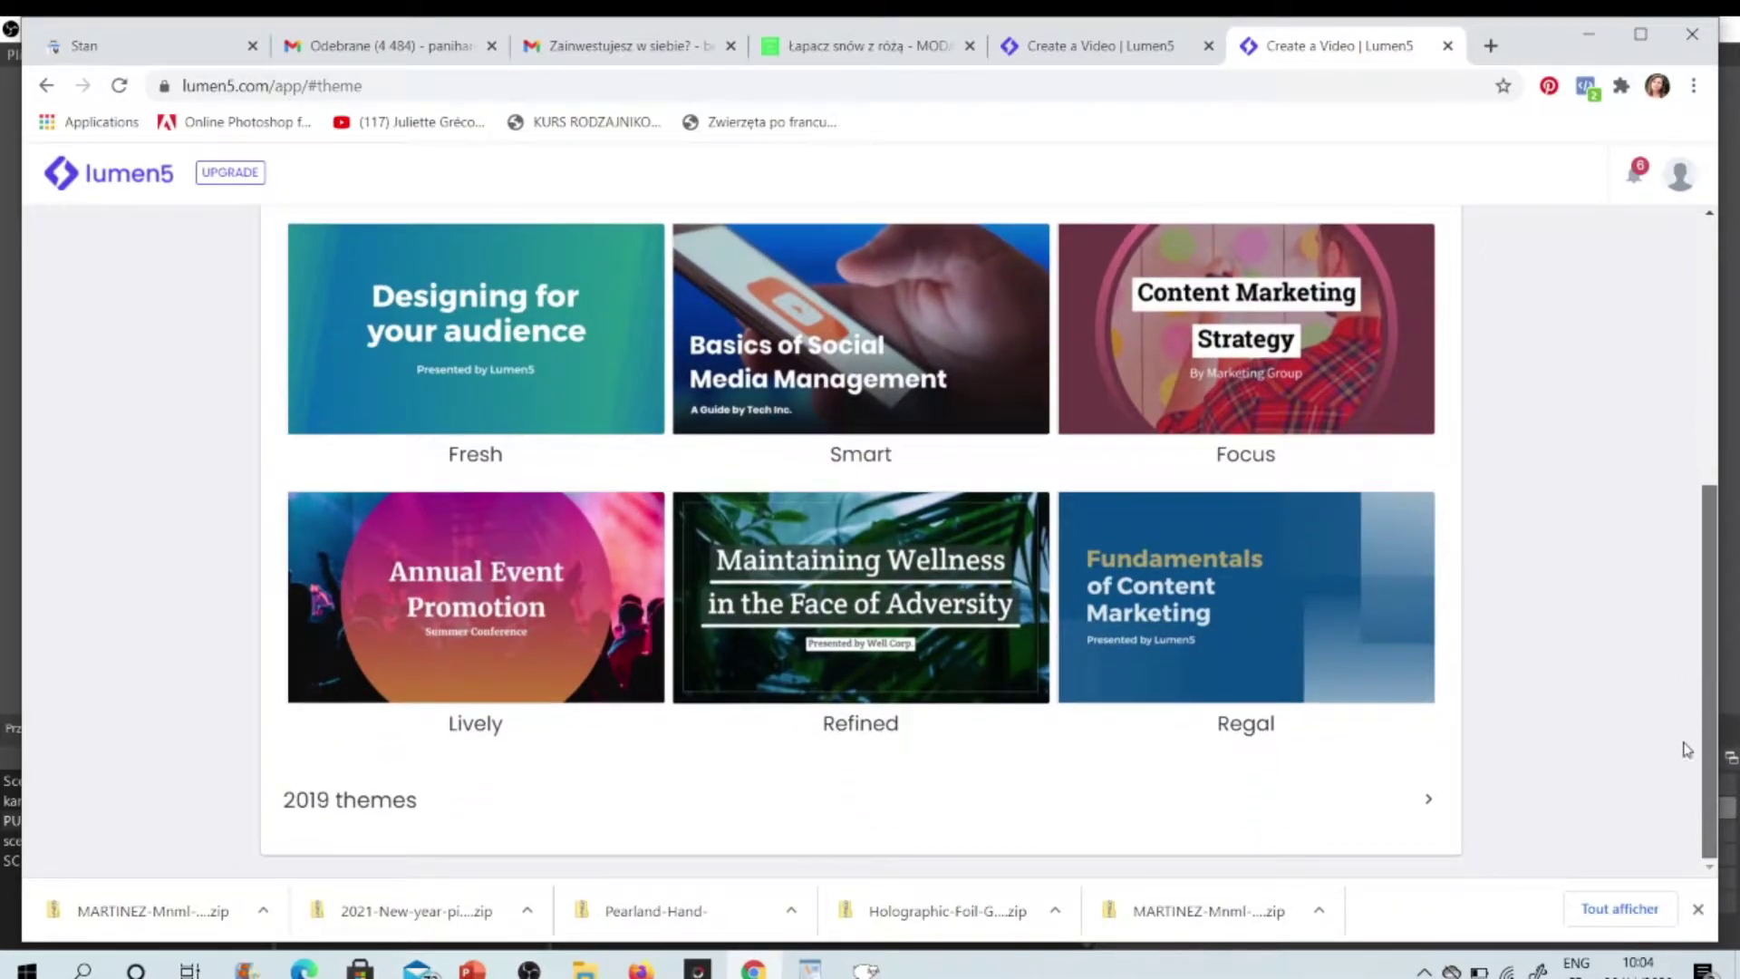
left_click(361, 813)
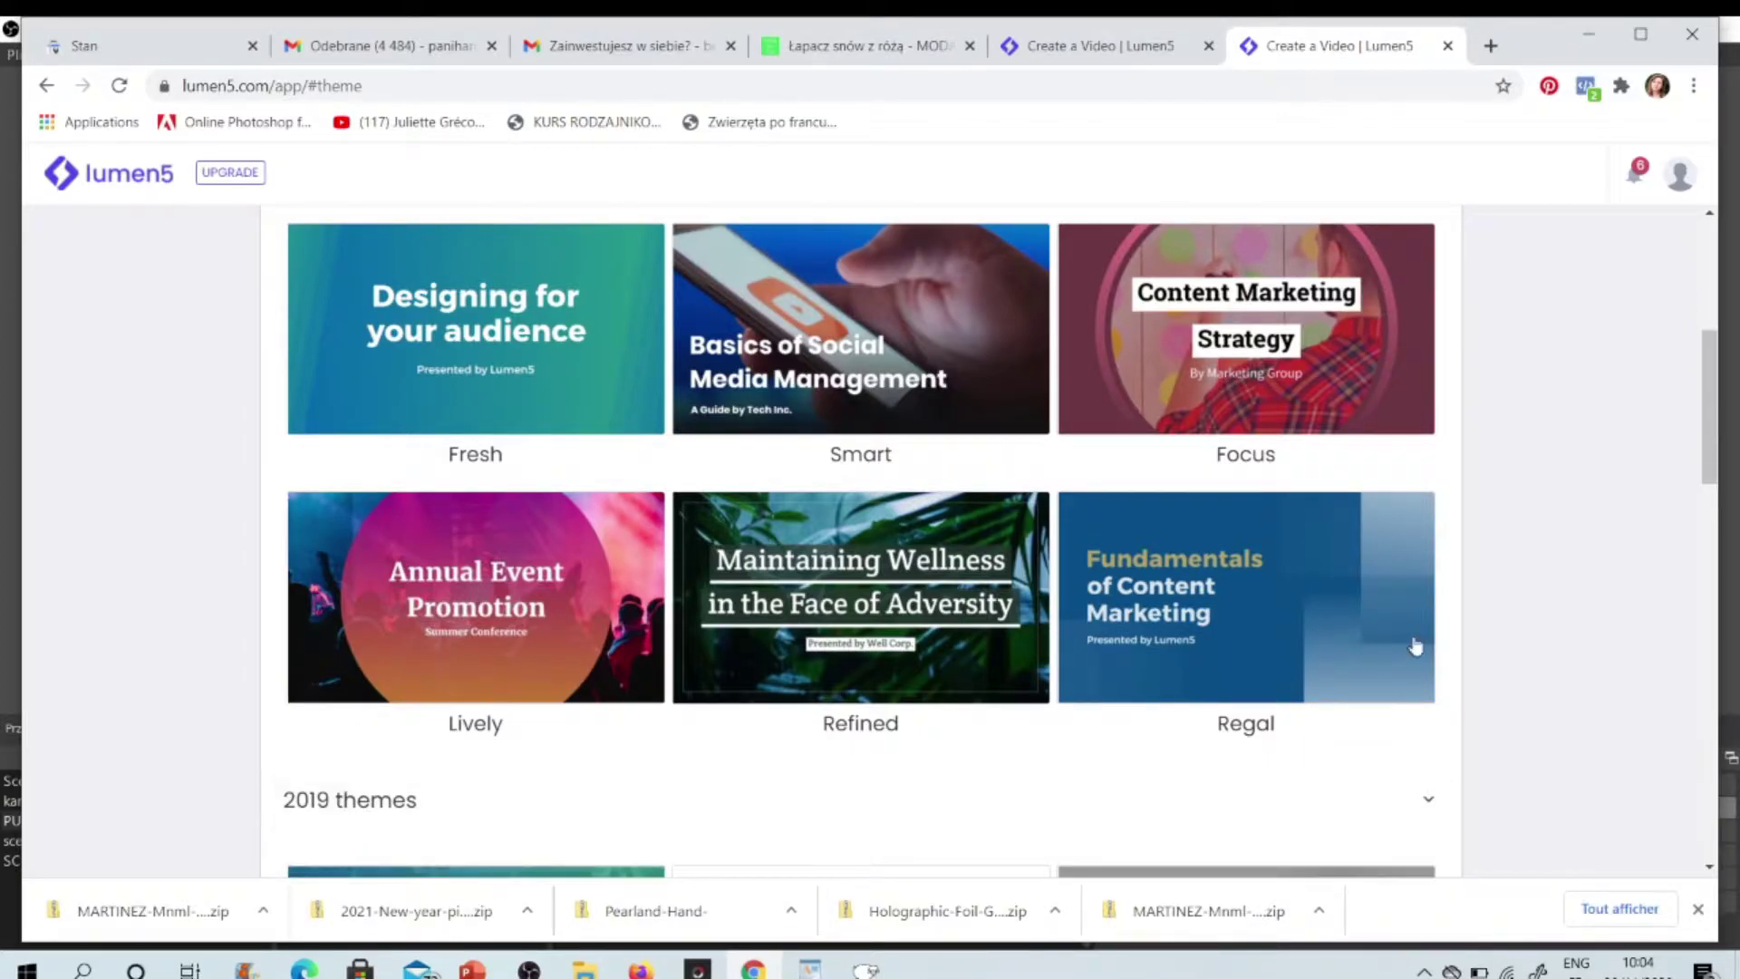
left_click_drag(1707, 481, 1703, 622)
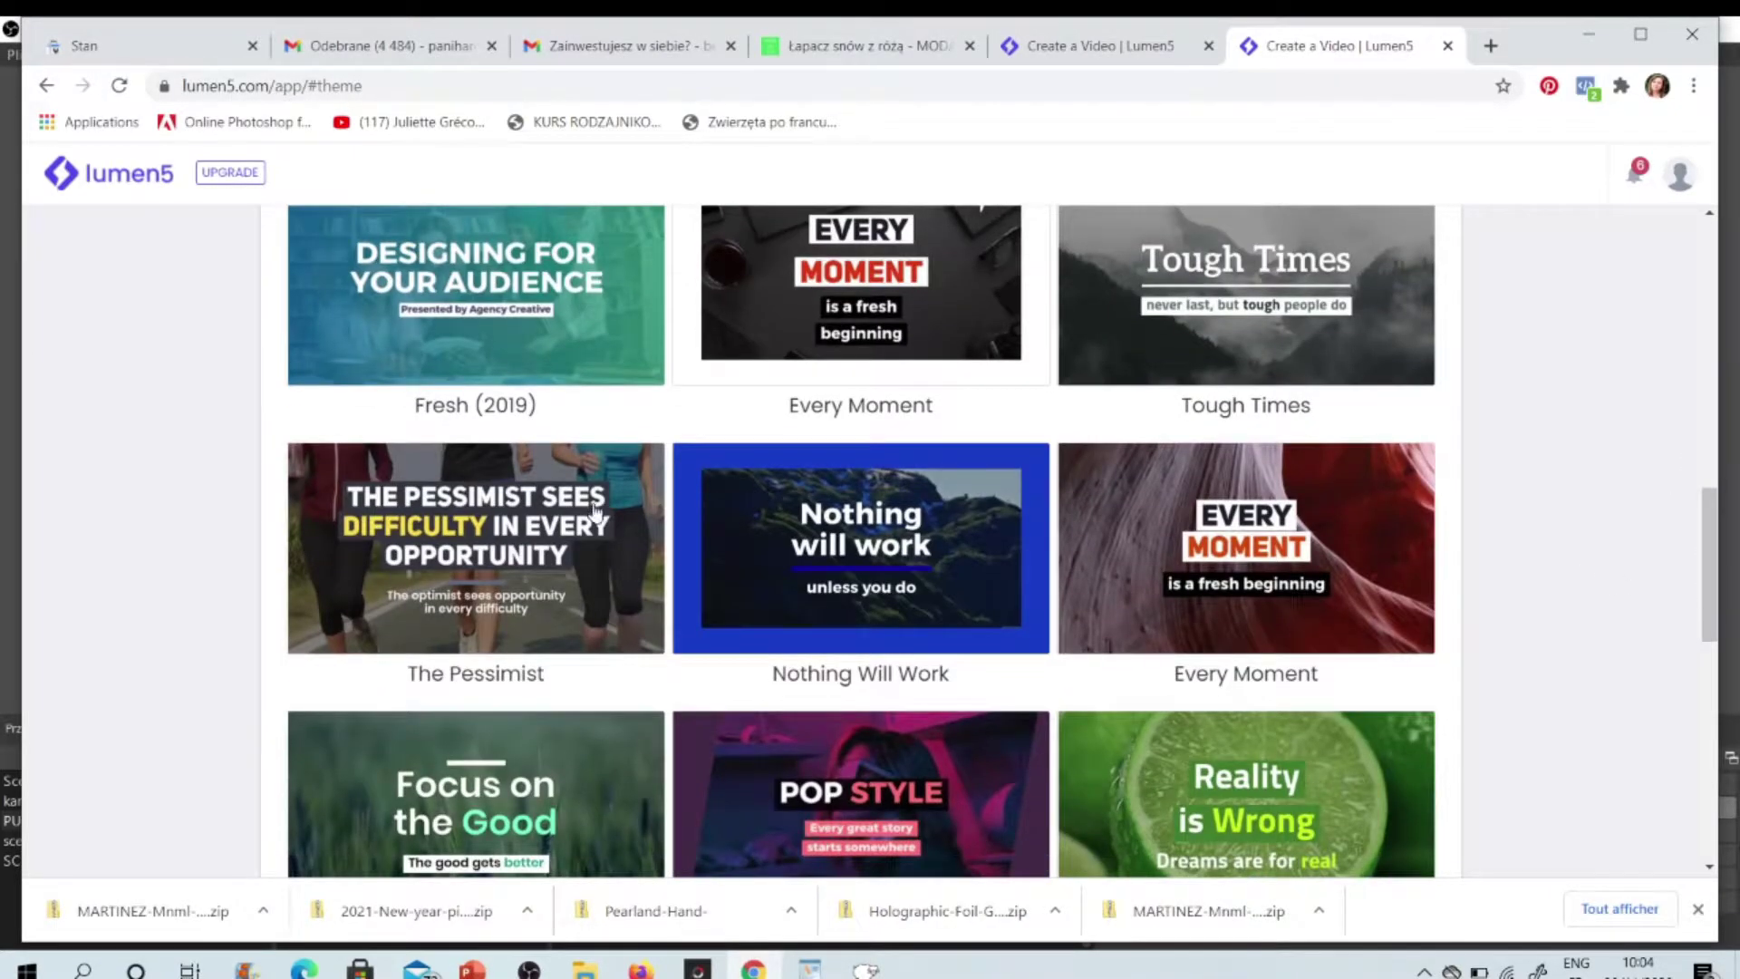
left_click(514, 514)
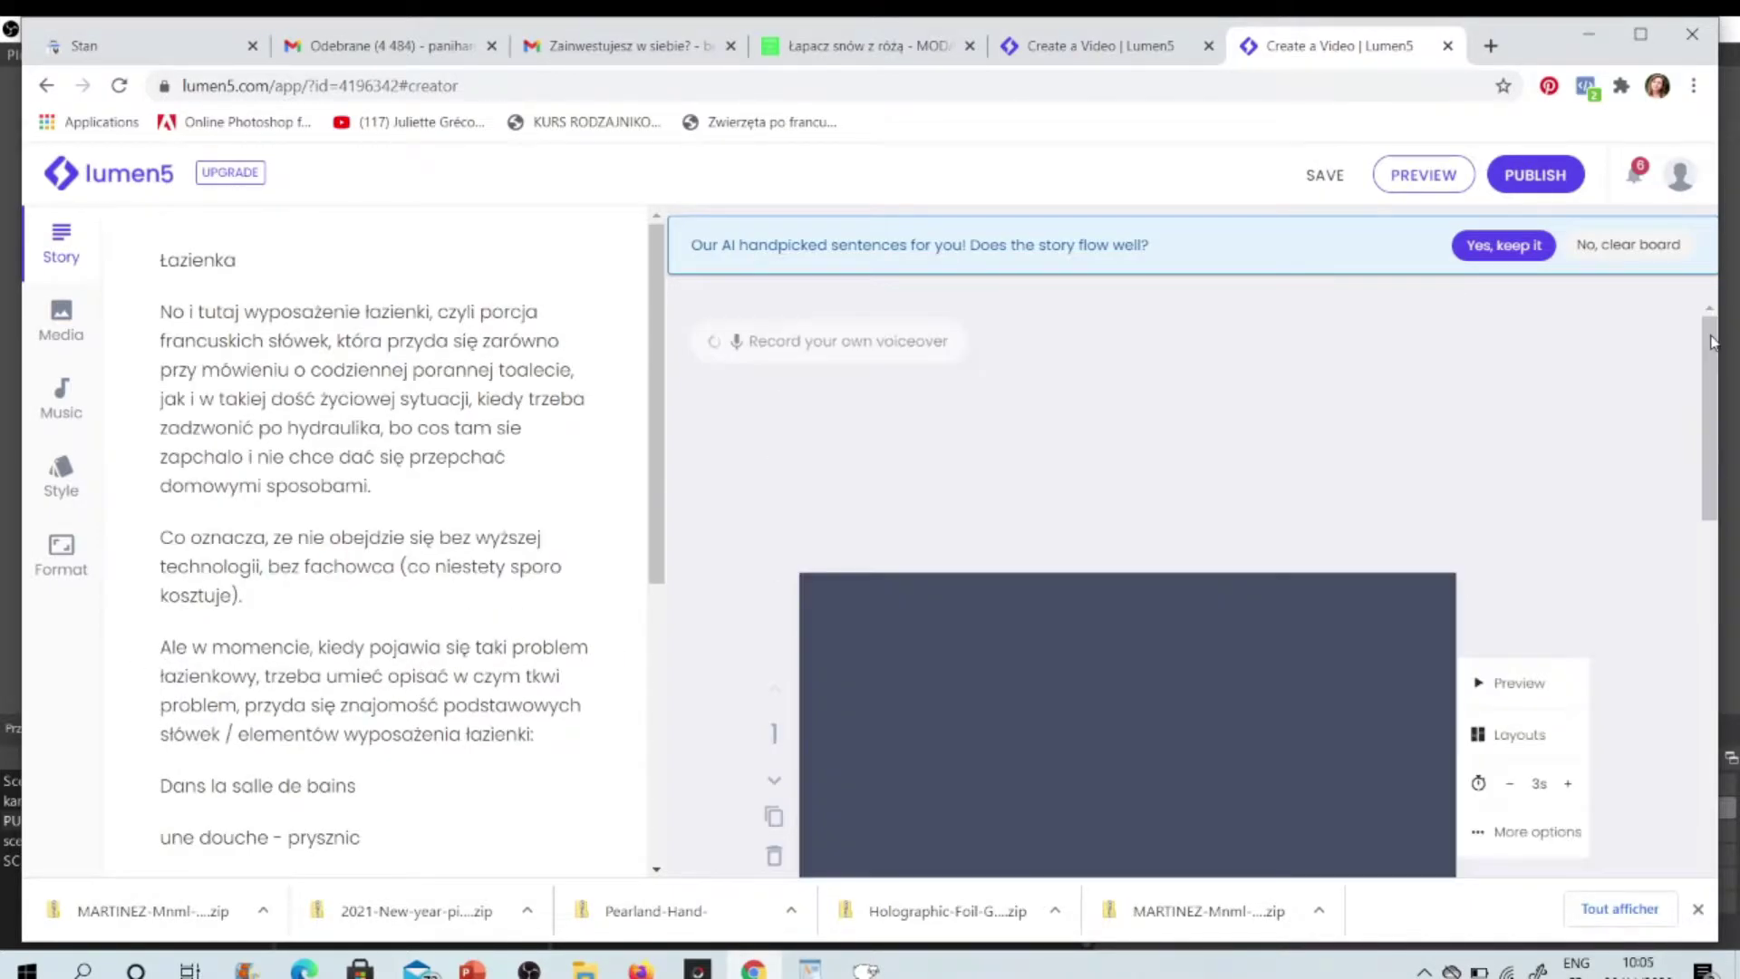
Step: Shorten the heading on scene 6, the boat image, to "UNE DOUCHE"
left_click_drag(1712, 340, 1305, 322)
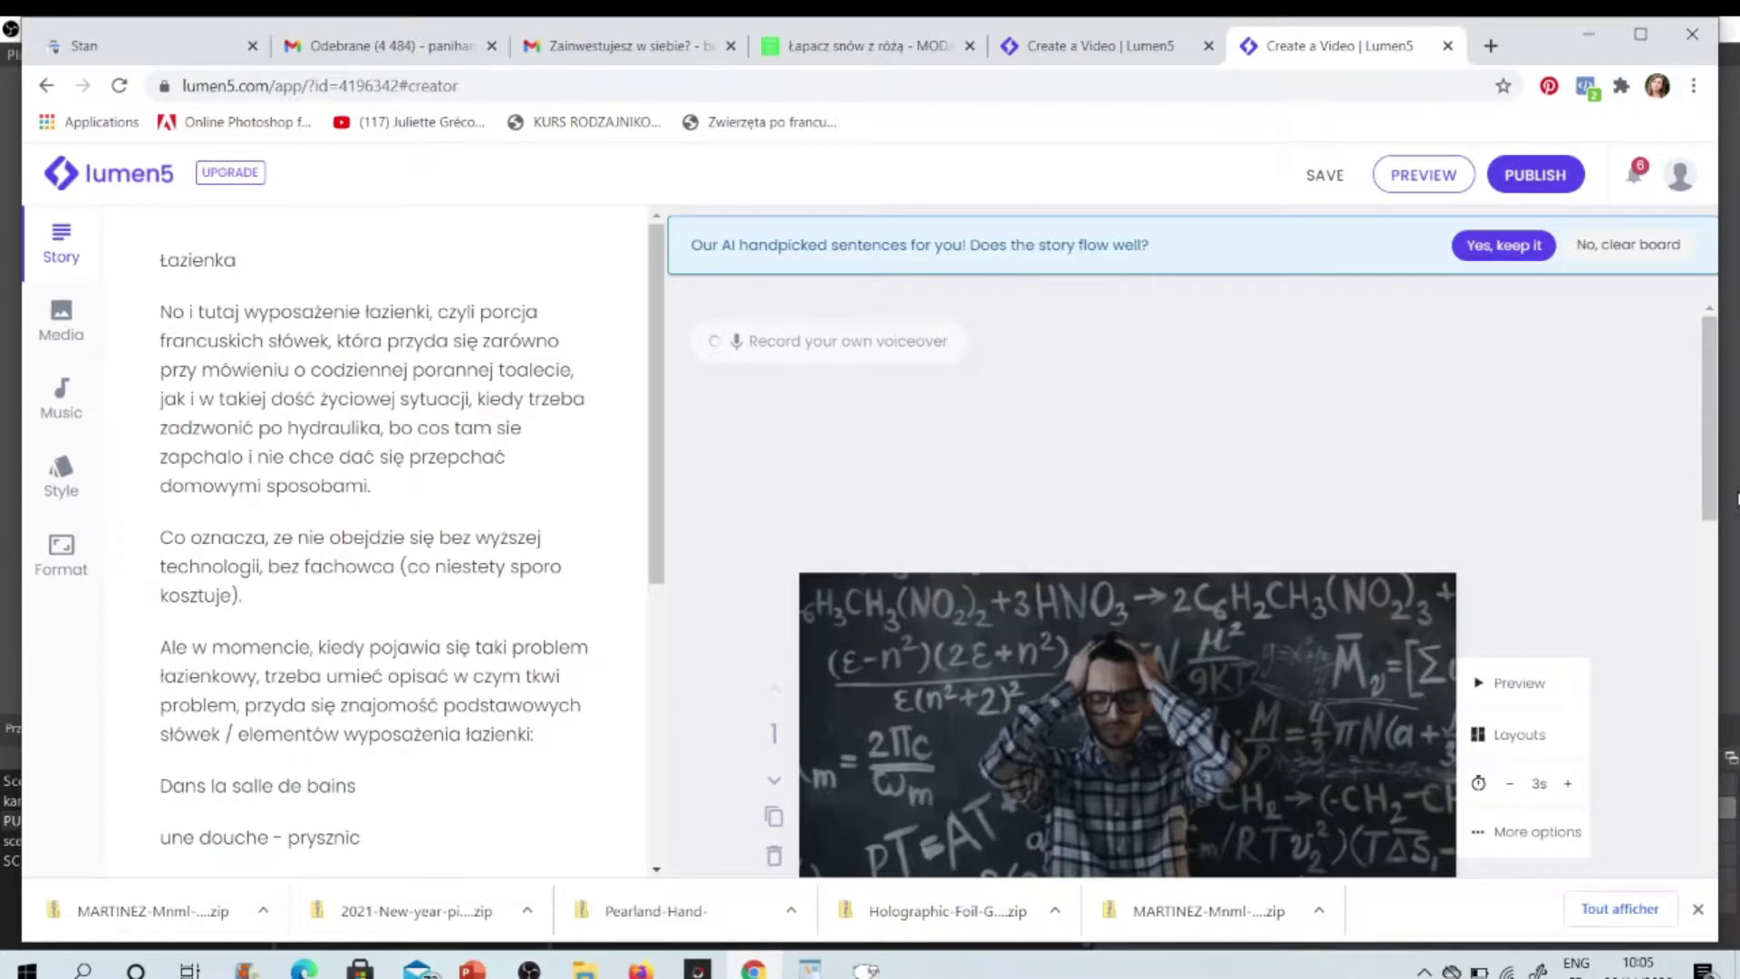
scroll(1127, 634, "down", 1)
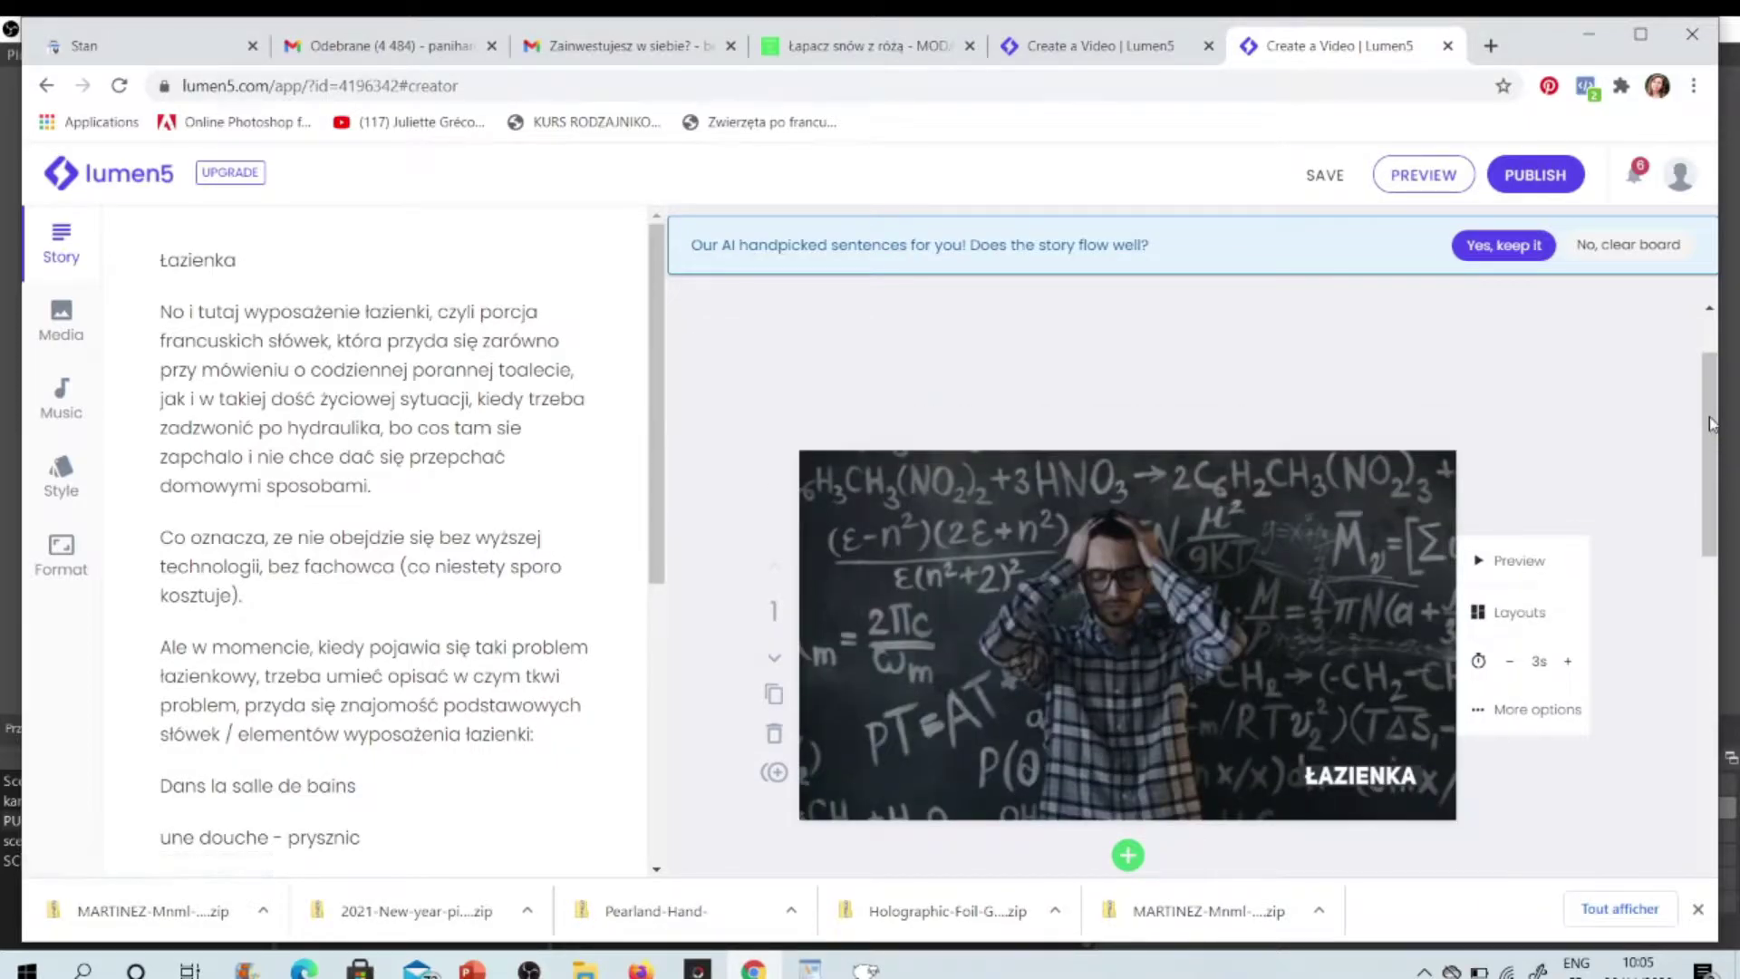
left_click_drag(1716, 447, 1709, 433)
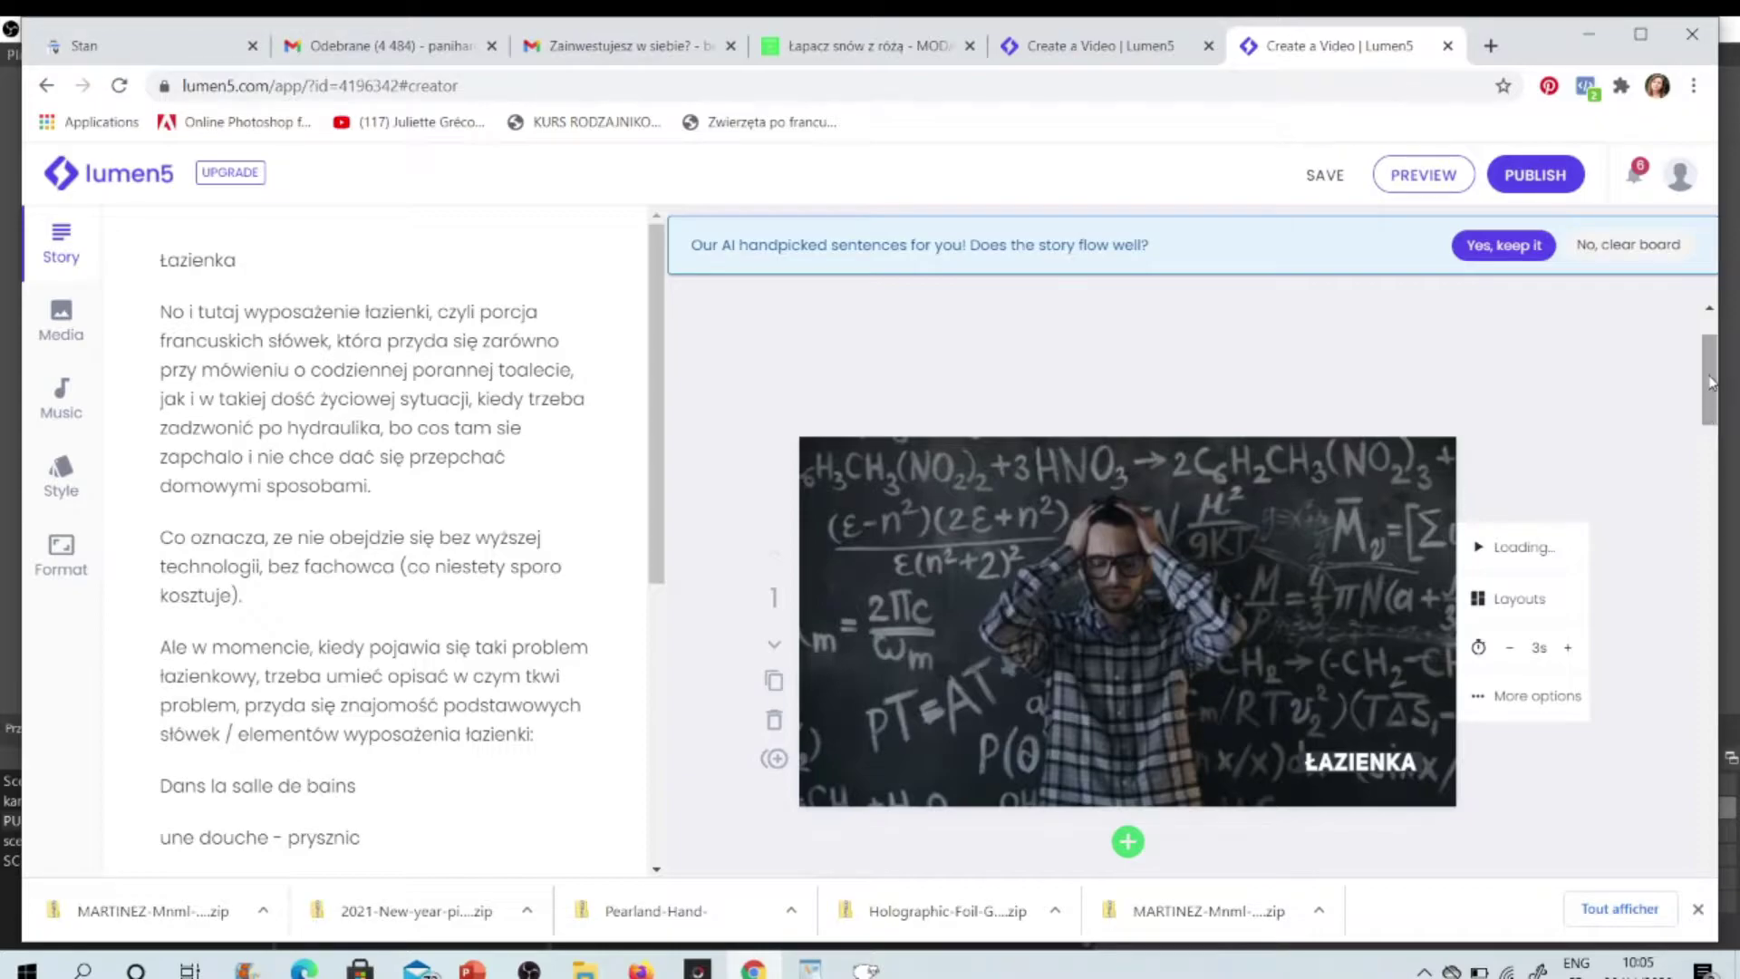
left_click_drag(1712, 392, 1672, 696)
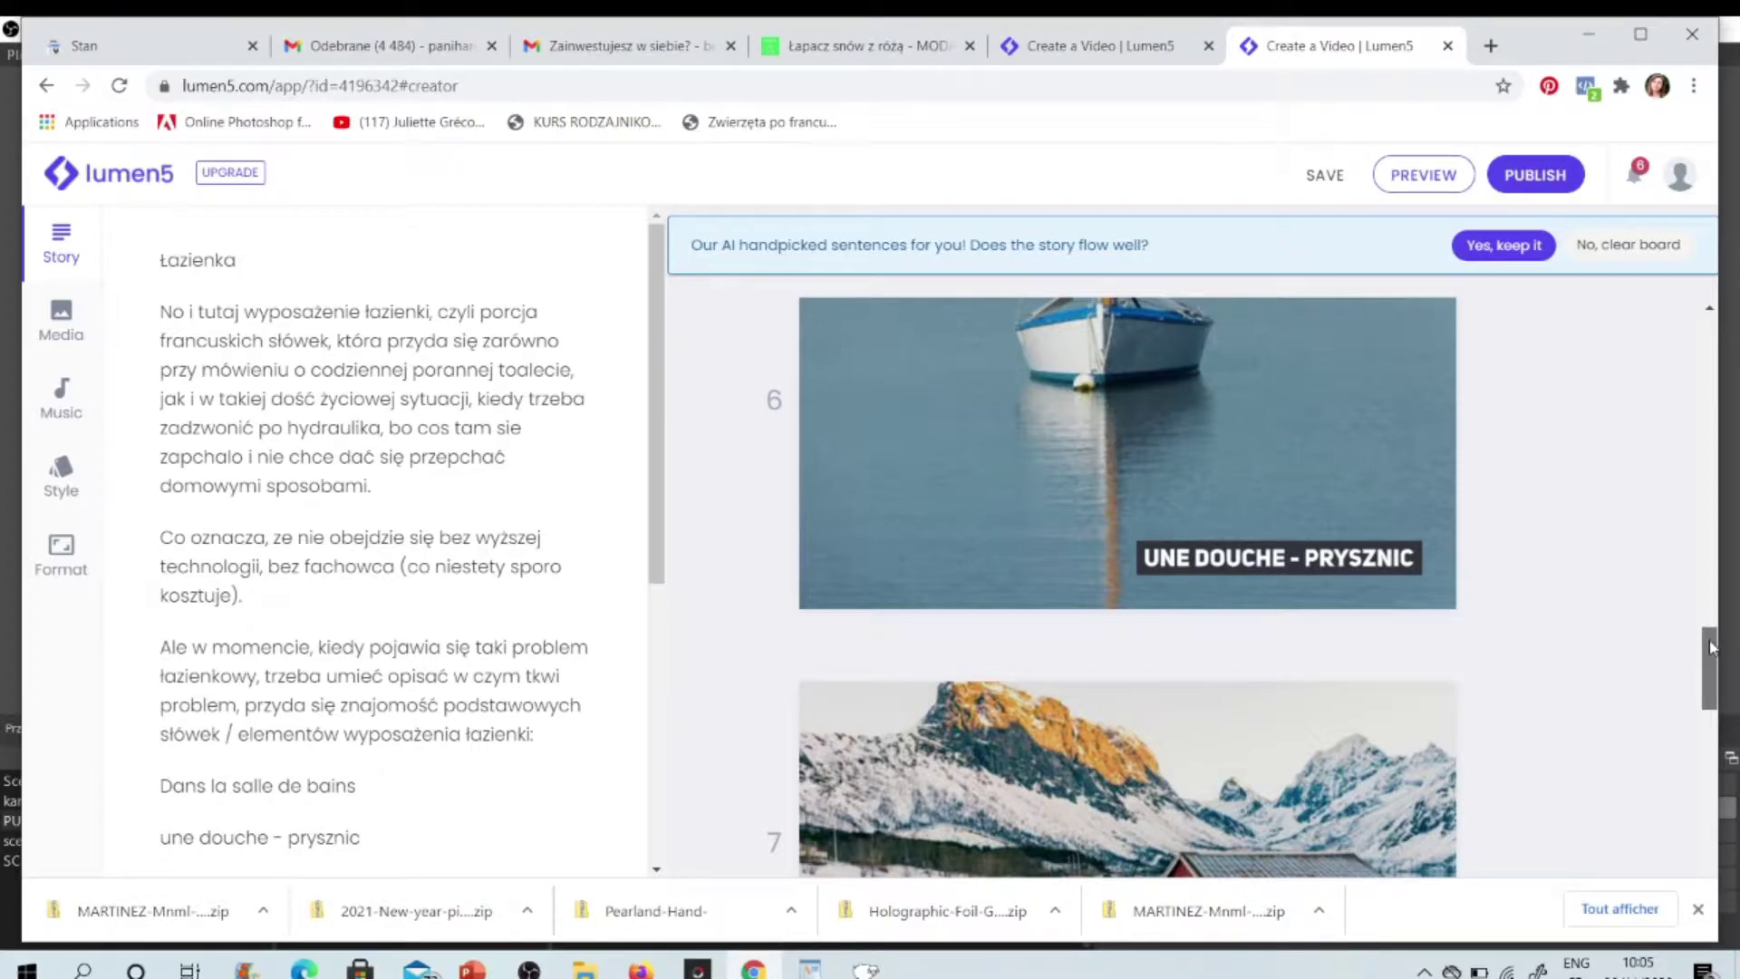
scroll(1713, 664, "down", 1)
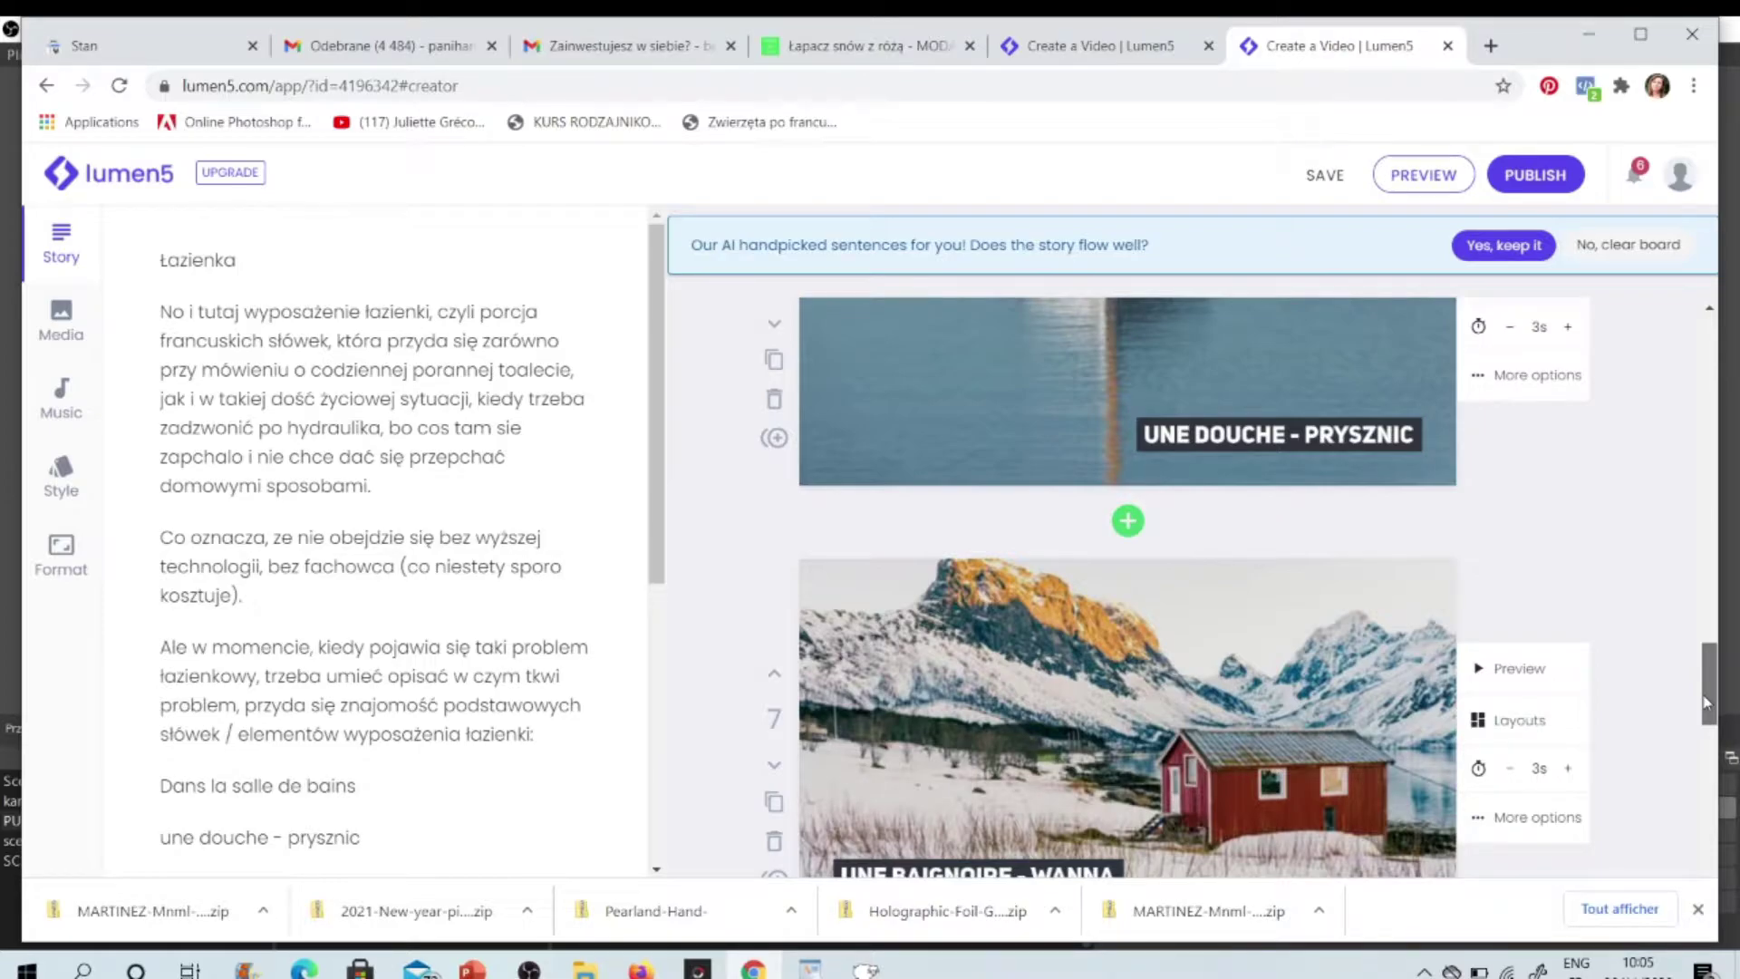
left_click_drag(1706, 702, 1706, 672)
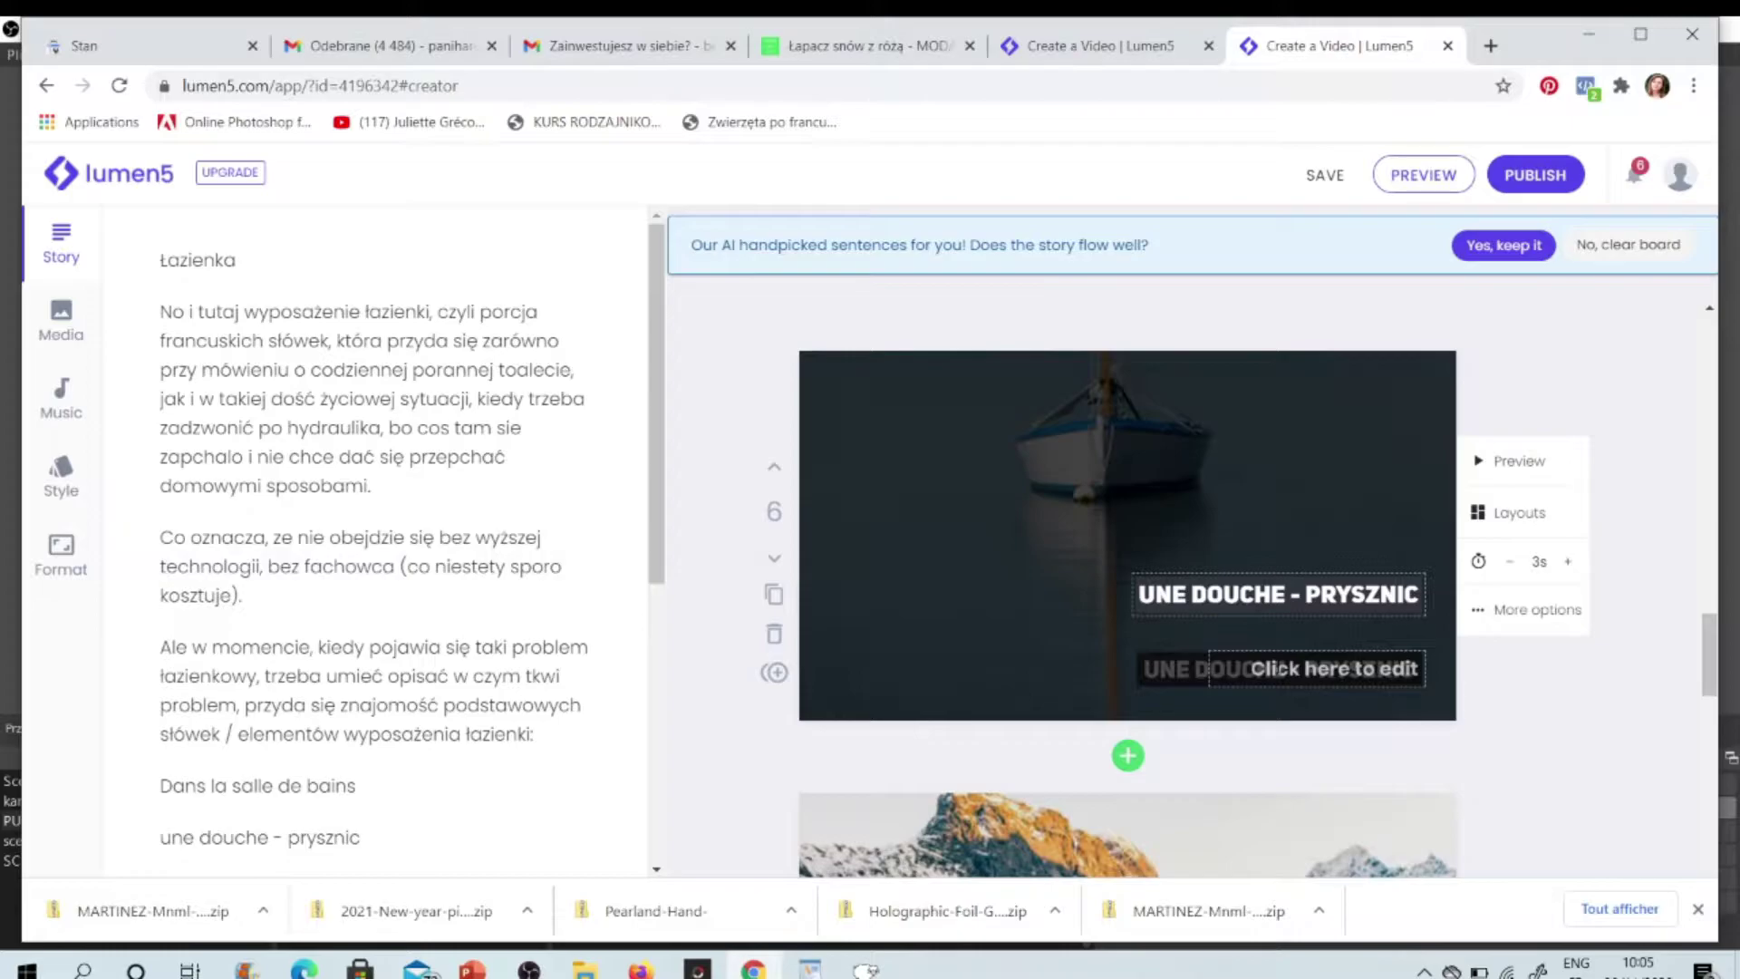
left_click_drag(1420, 594, 1290, 594)
key("BackSpace")
type("E DOUCHE")
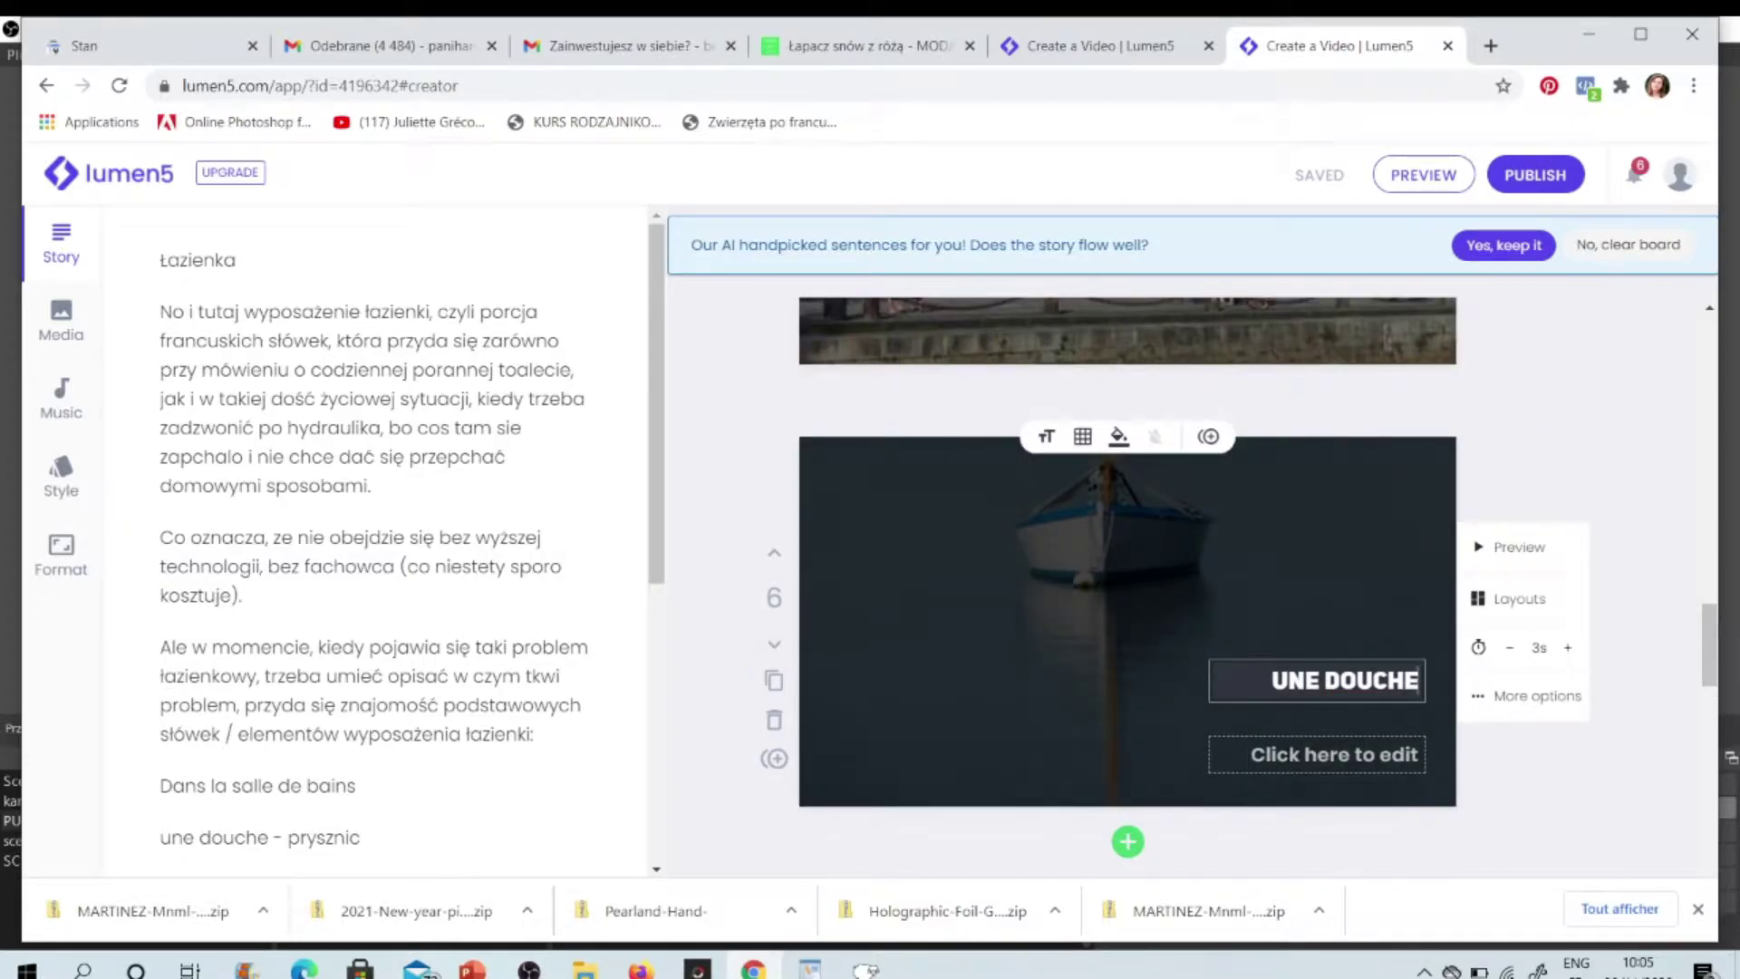
Step: Enter "prysznic" as the secondary text line beneath the heading on scene 6
left_click(1285, 754)
type("e - prysznic")
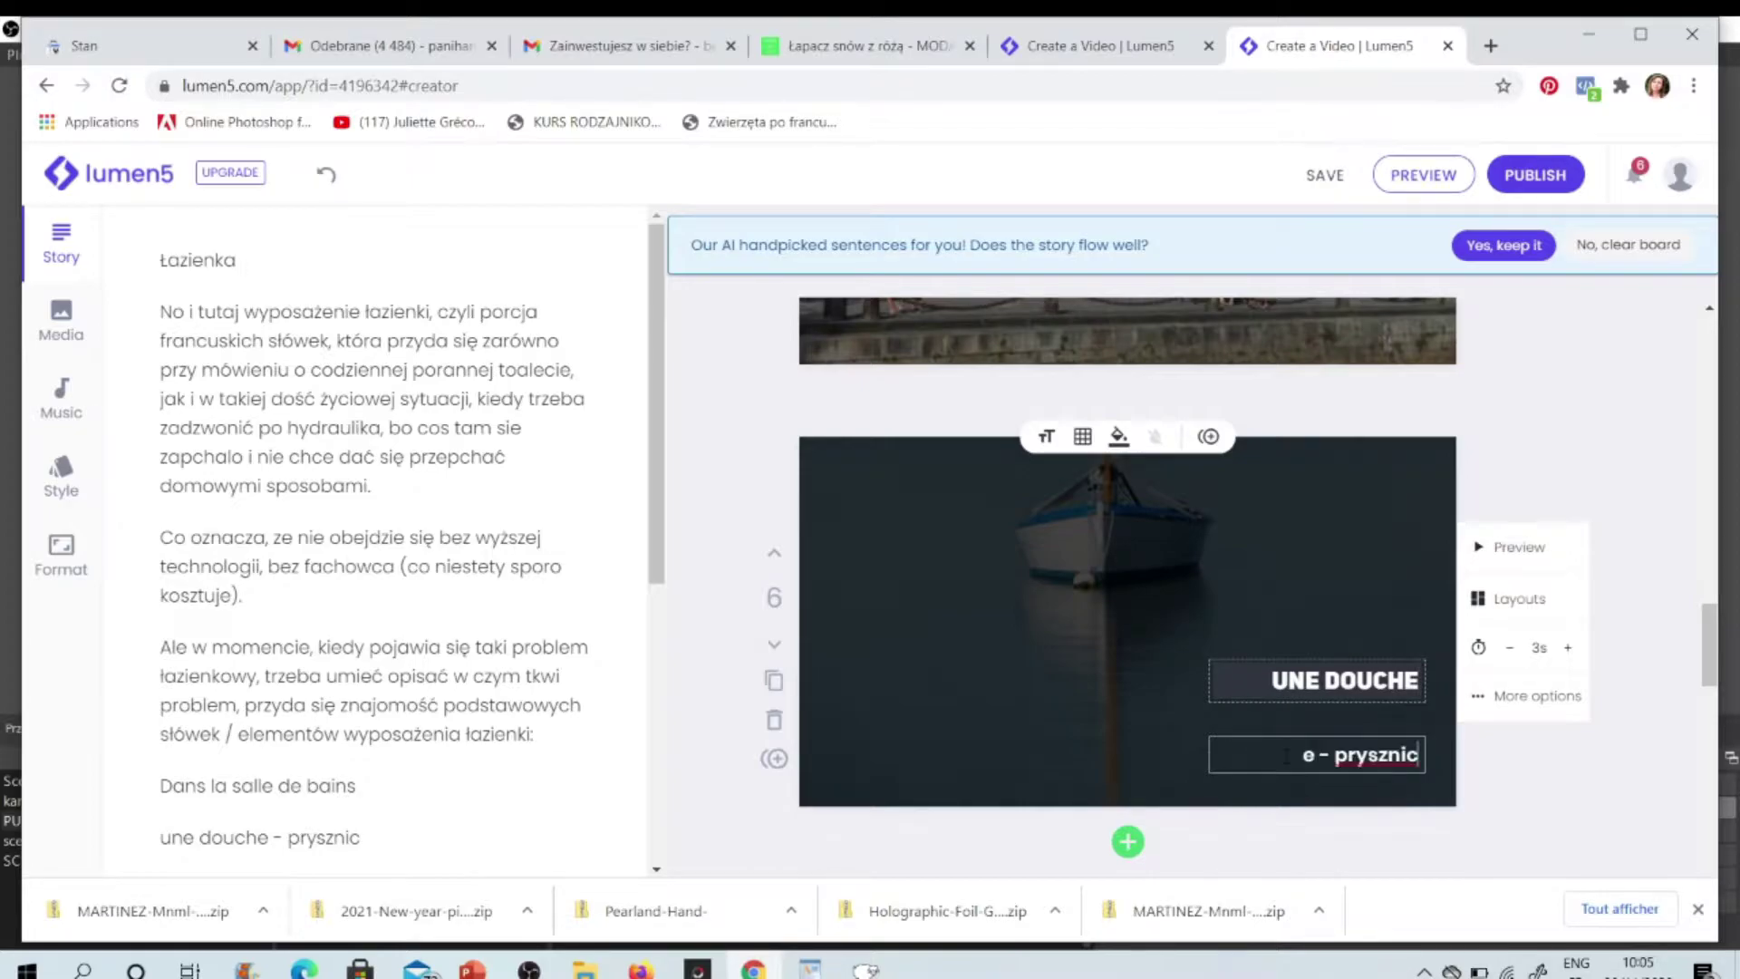
key("BackSpace")
key("BackSpace")
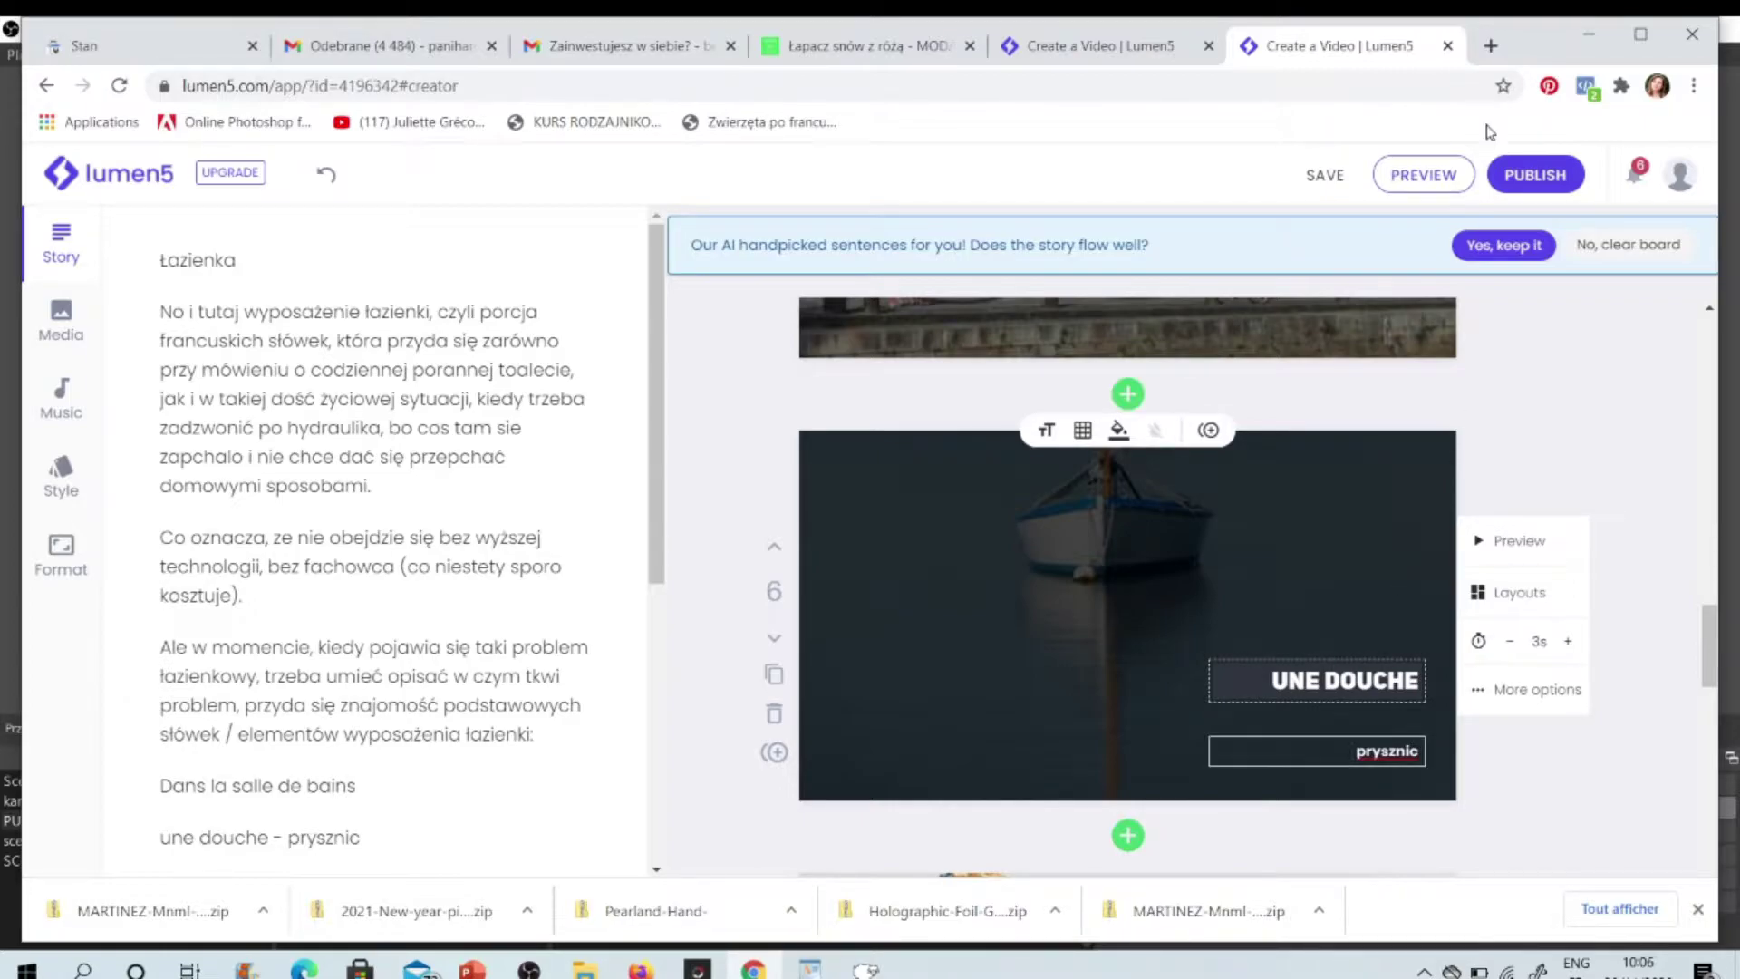
Step: Show the project's media library, and search Google for "google translate" in a new browser tab
left_click(63, 333)
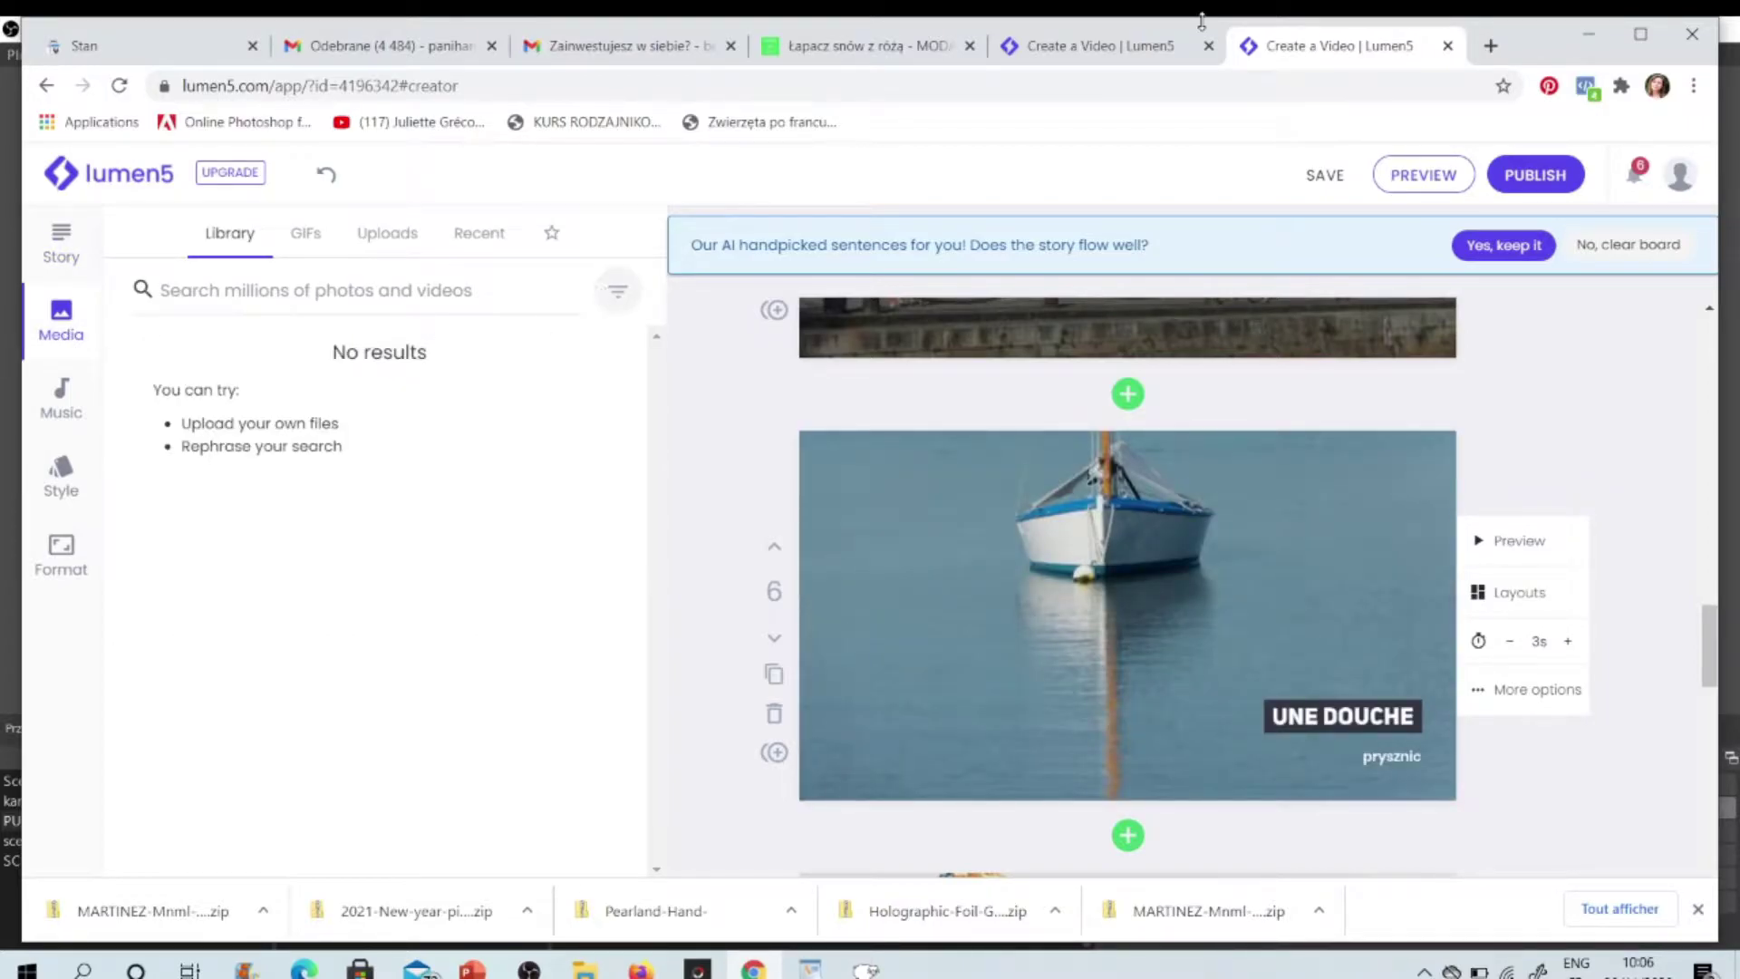
left_click(1490, 46)
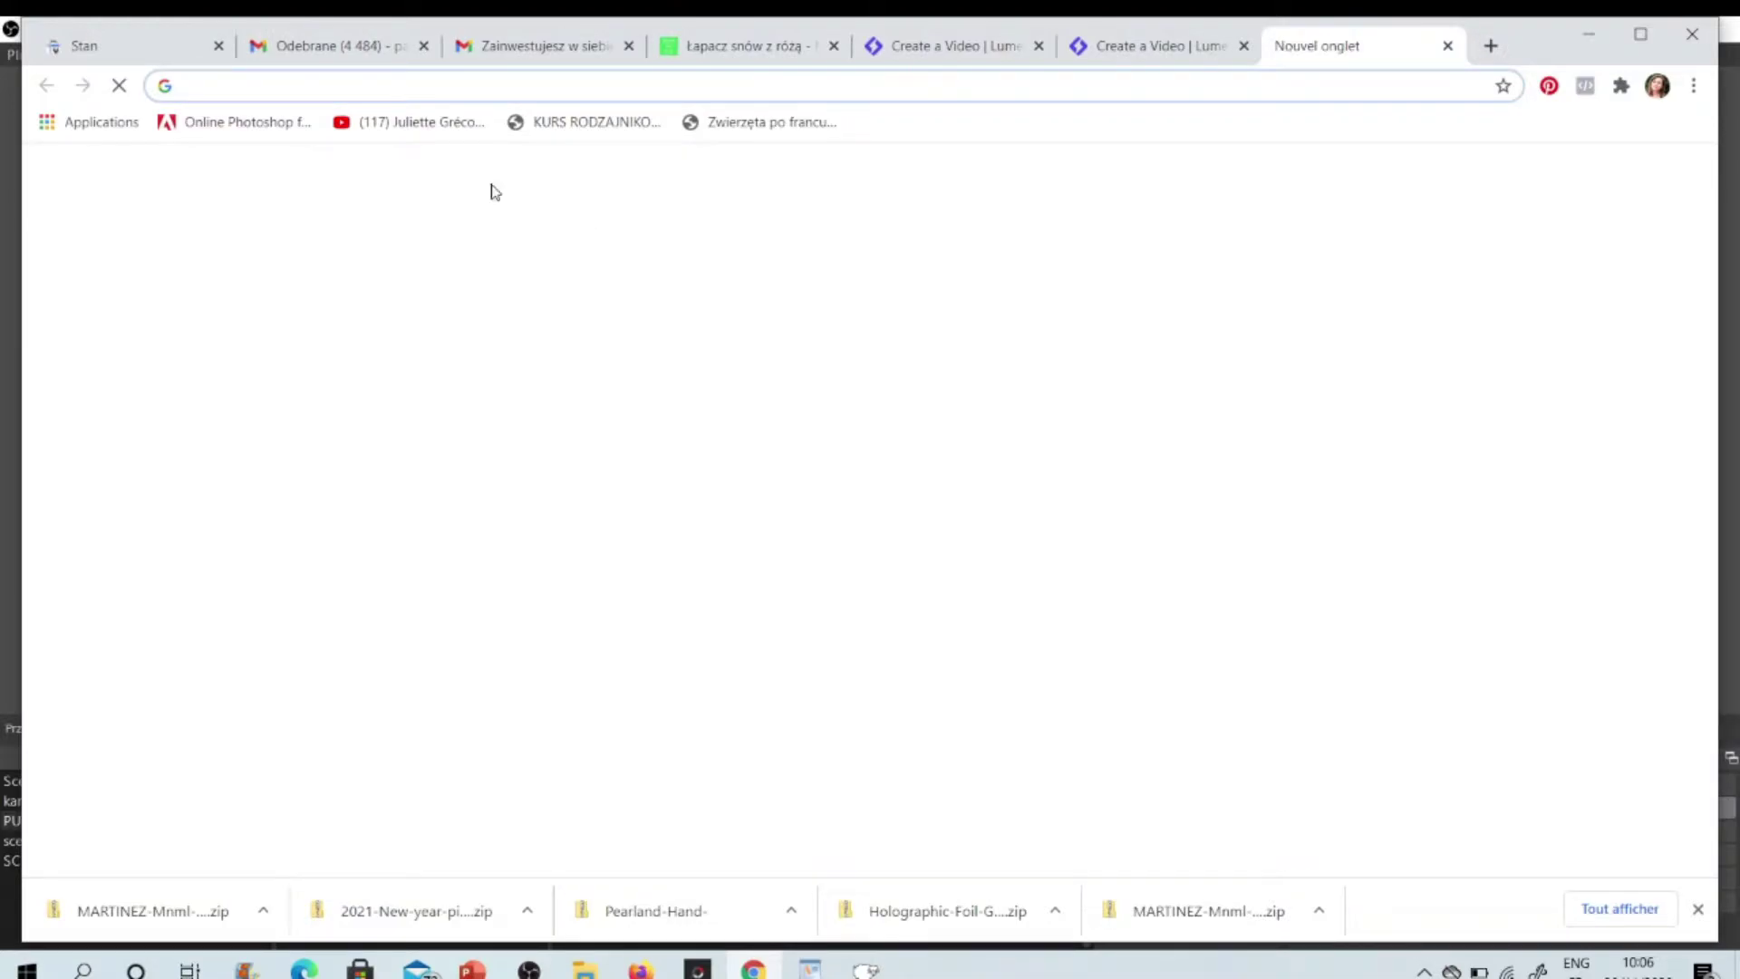
left_click(653, 501)
type("google")
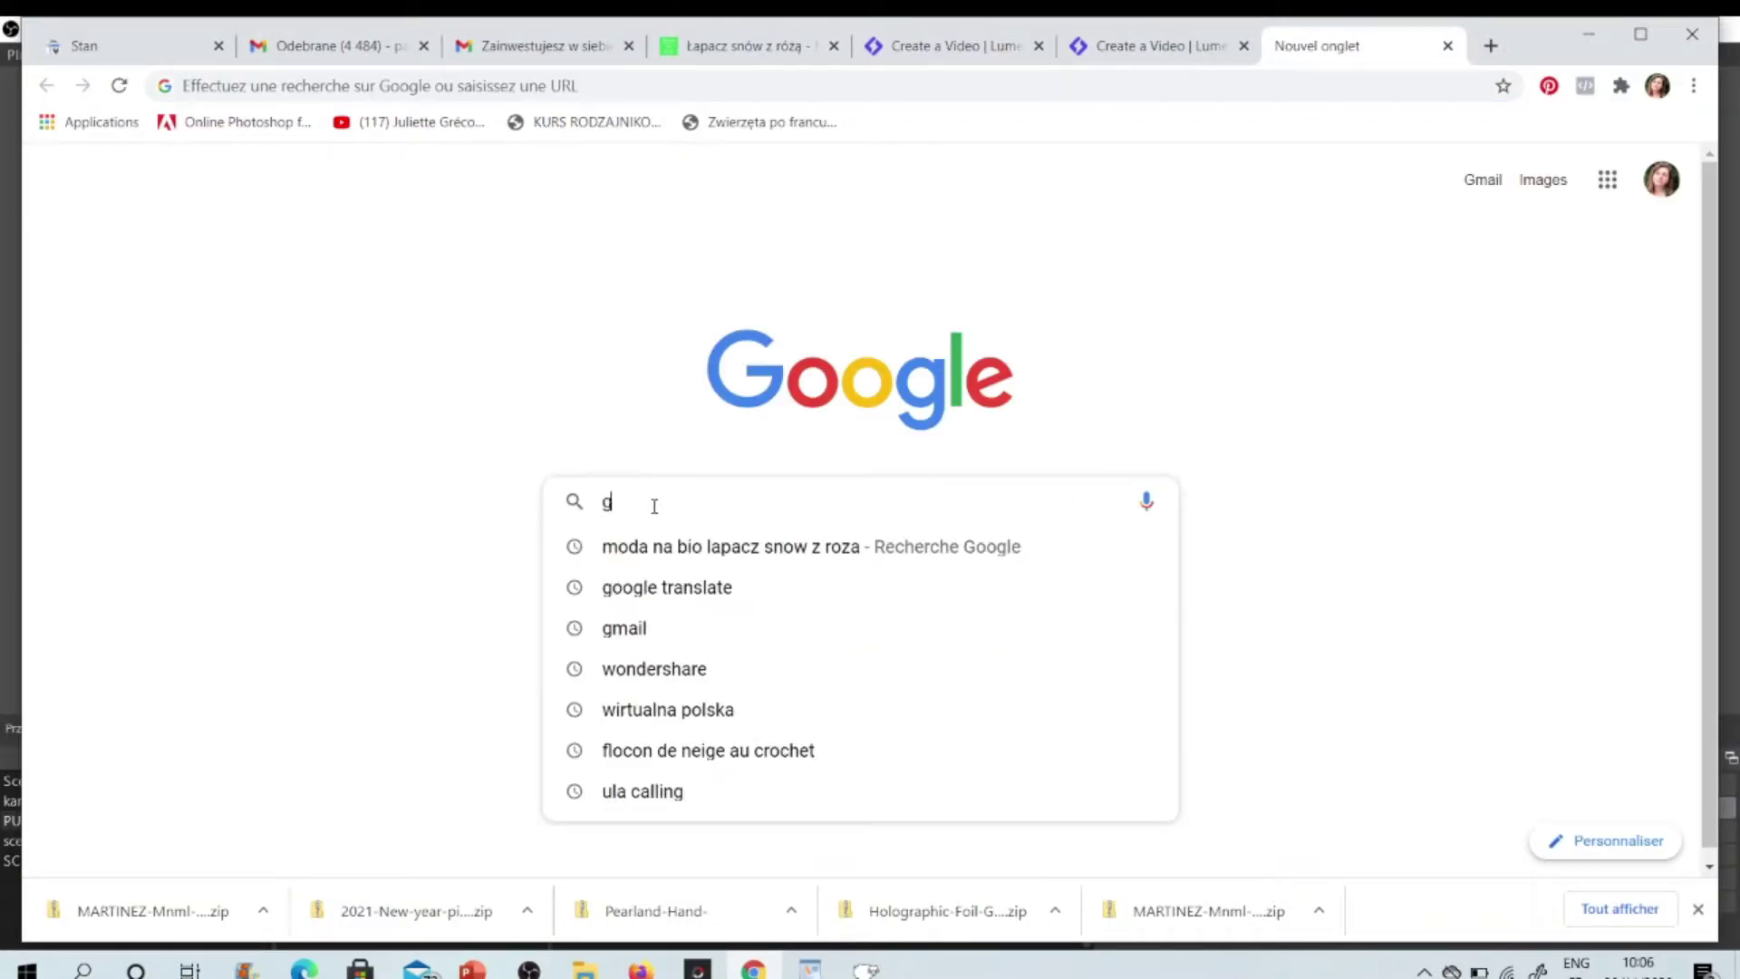
key("BackSpace")
key("Down")
key("Return")
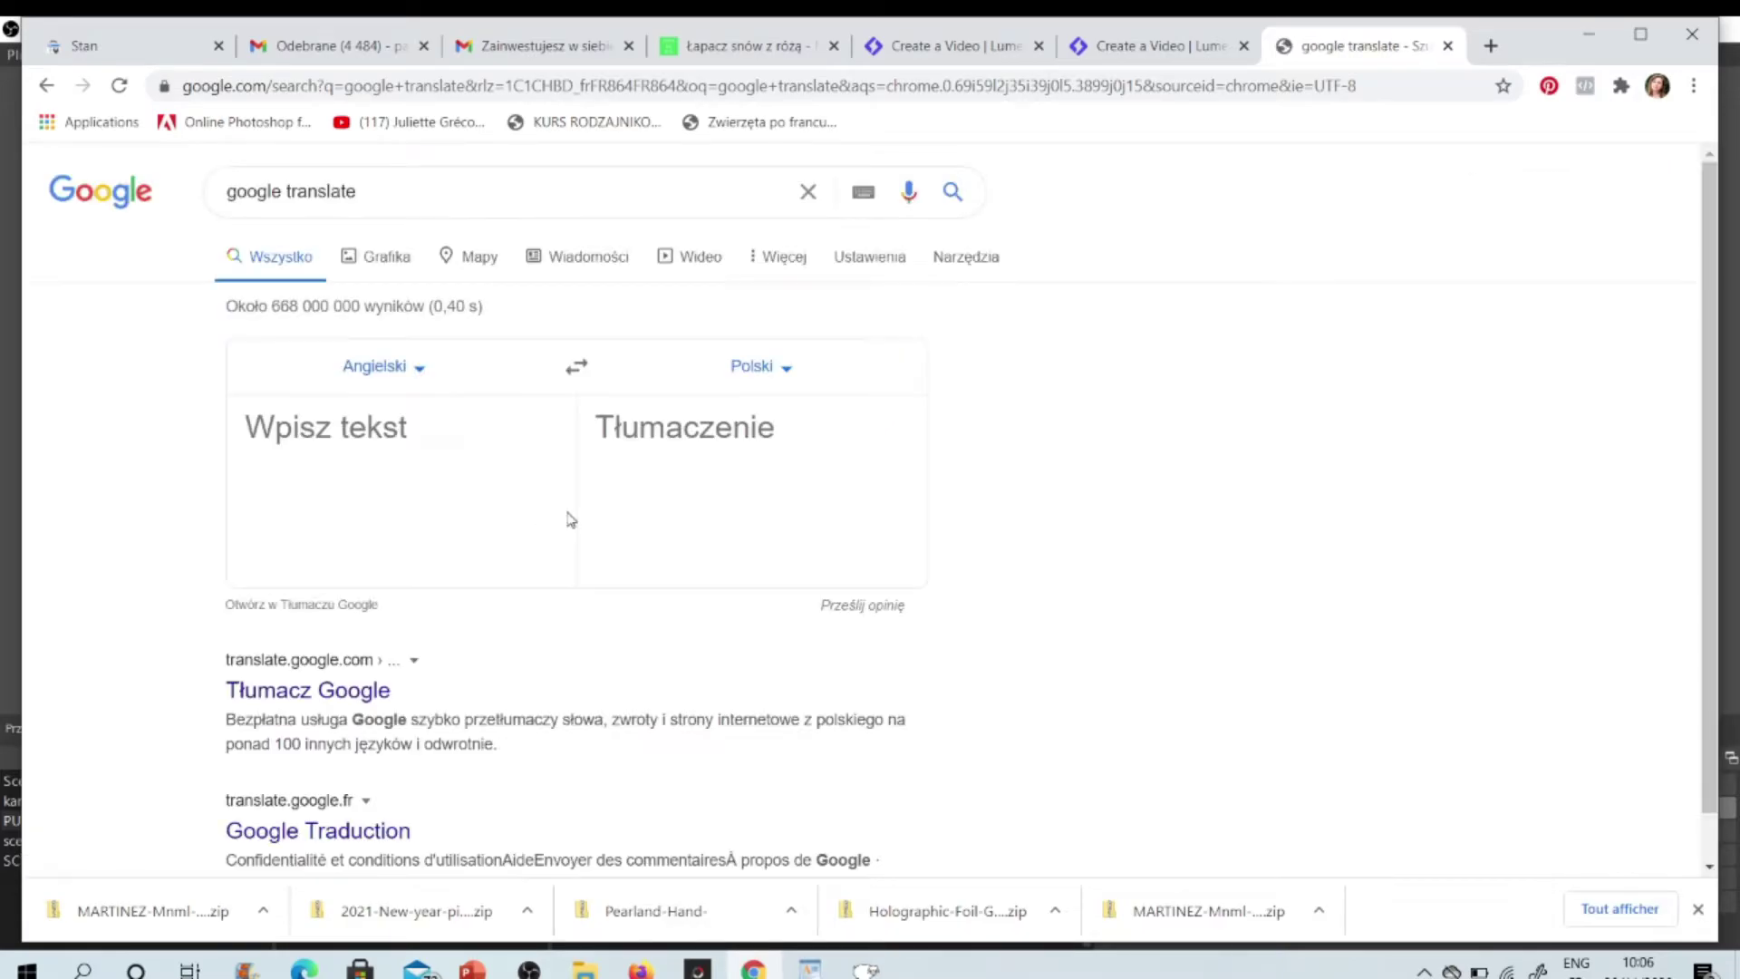
Step: Set the translator to Polish to English and translate the word "prysznic"
left_click(576, 370)
left_click(578, 370)
left_click(577, 370)
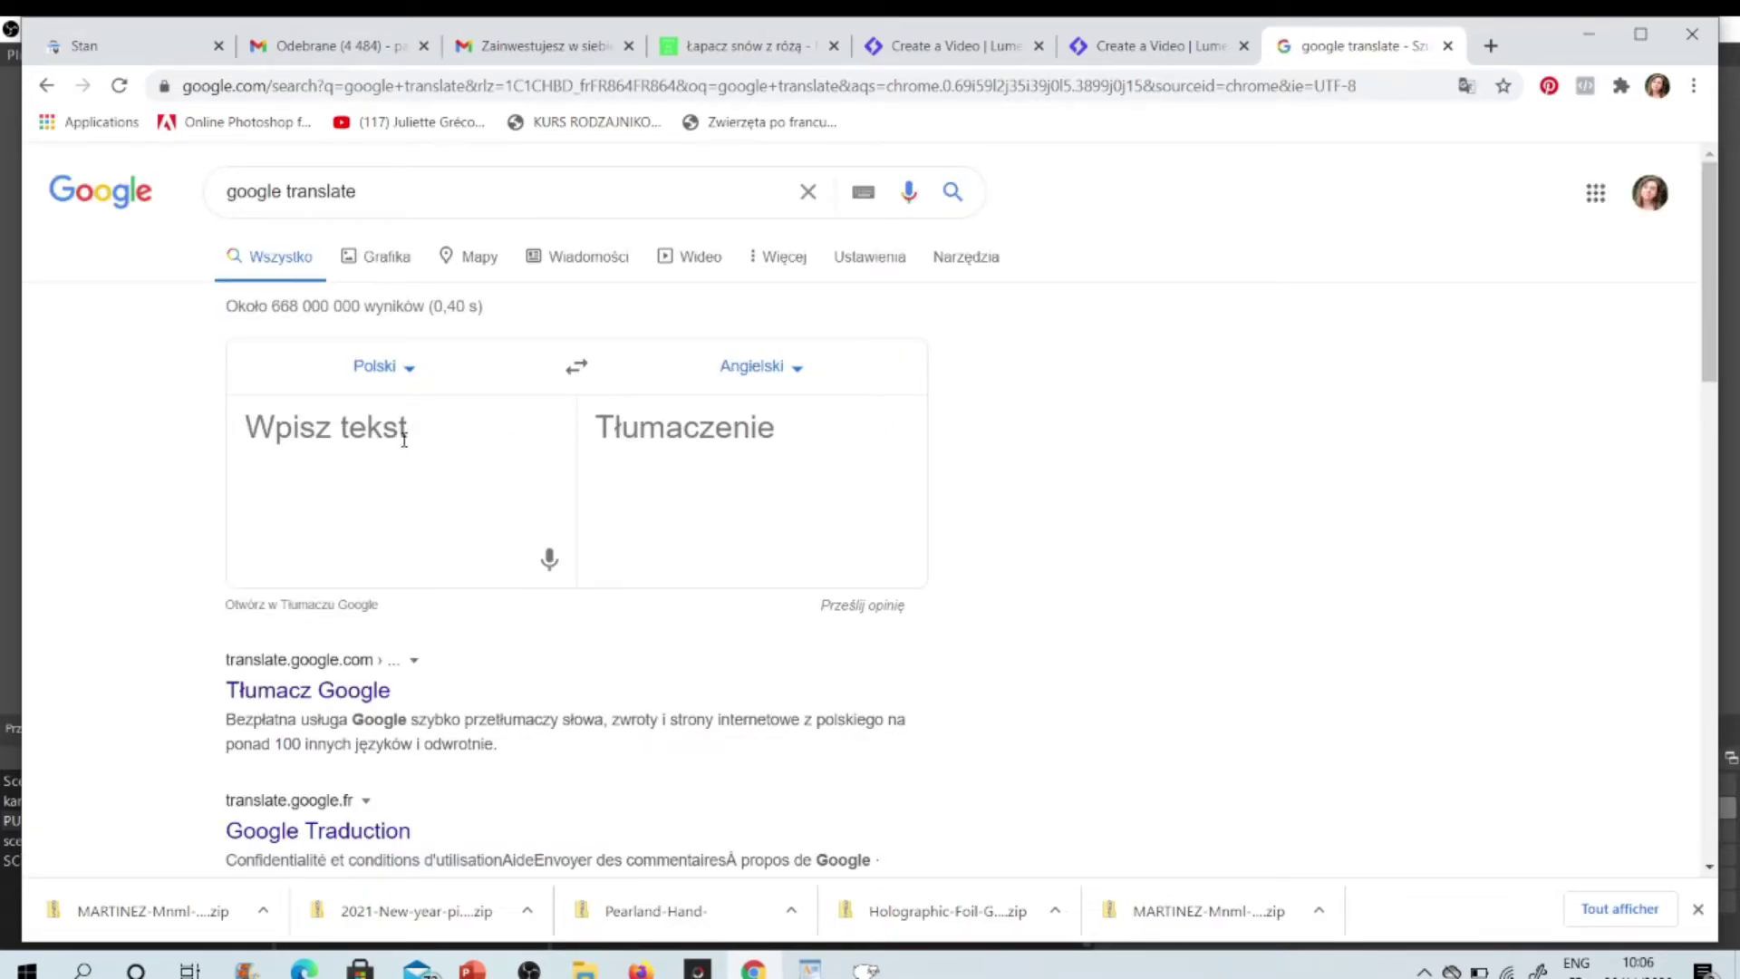
type("prysznin")
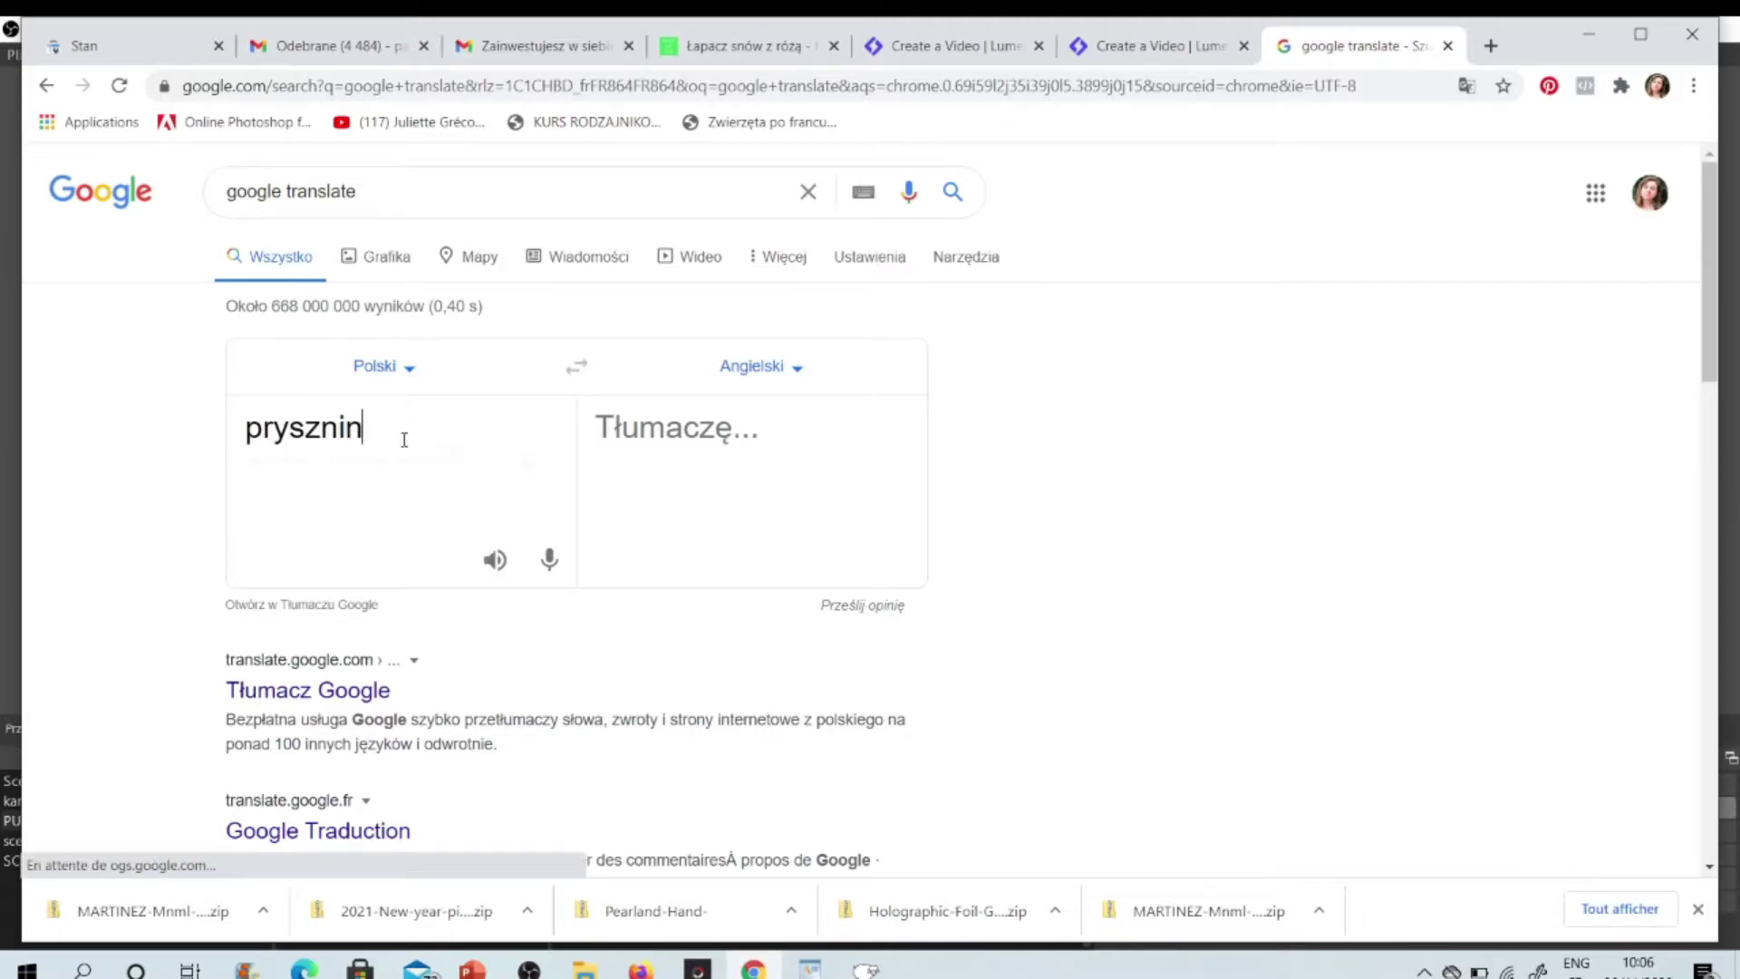
key("BackSpace")
type("c")
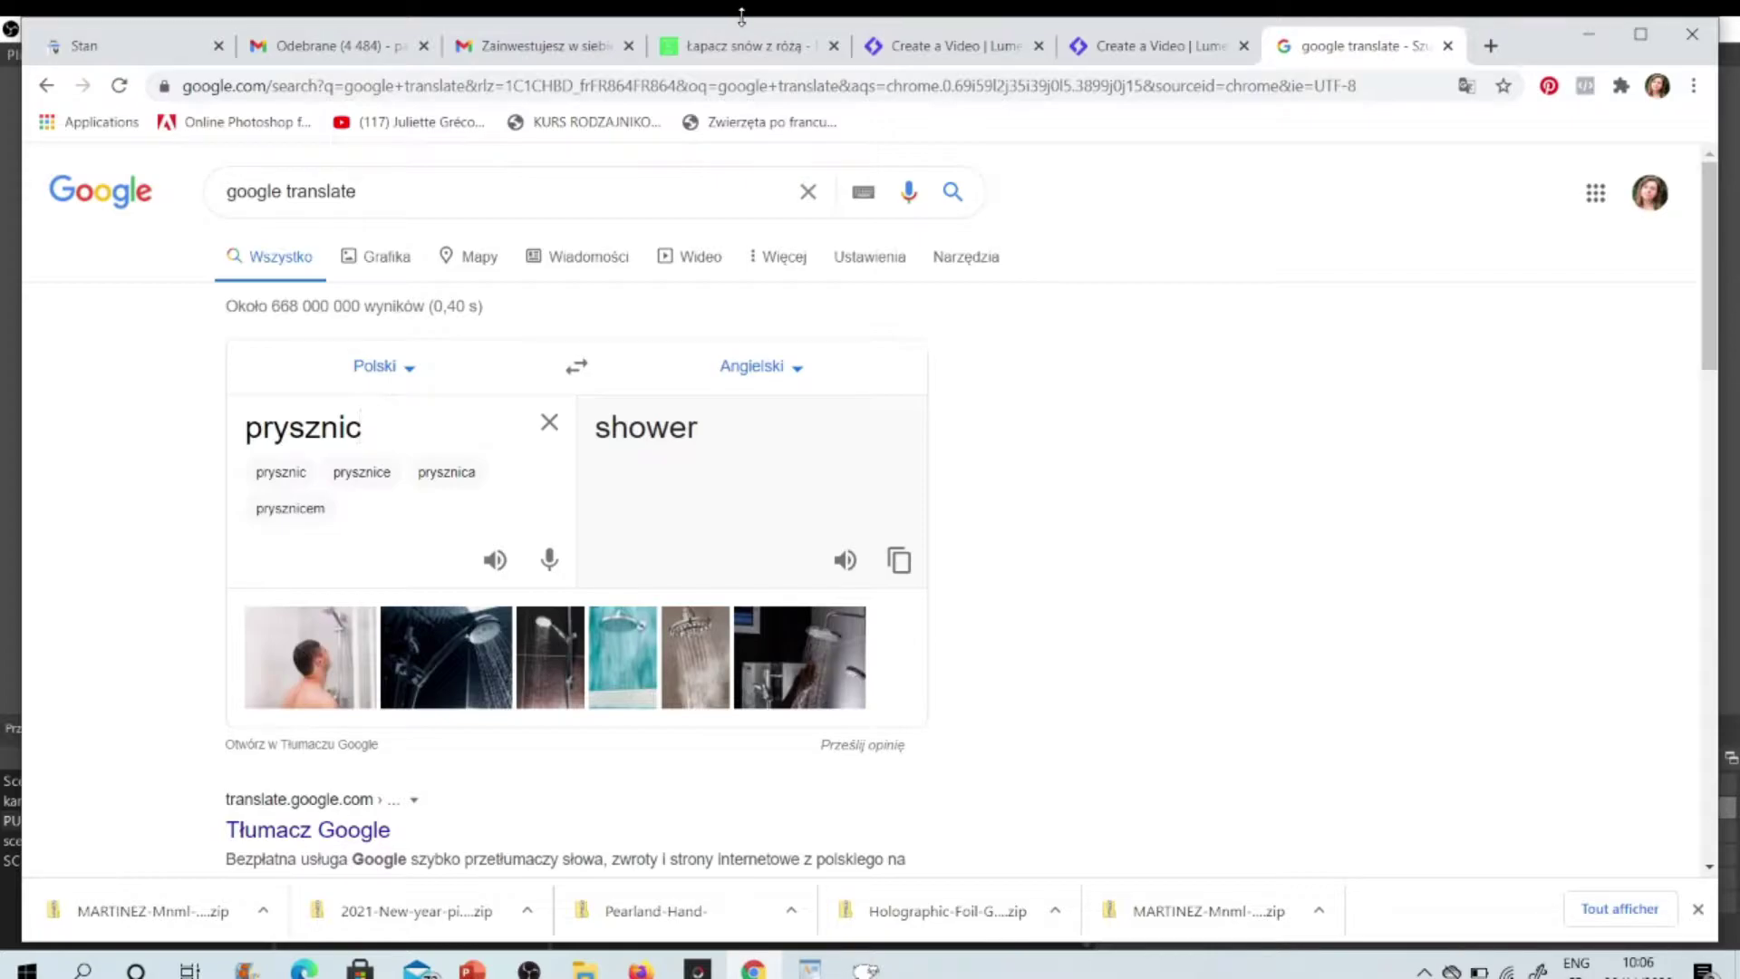
Step: Return to the Lumen5 project and search its media library for "shower"
left_click(1114, 47)
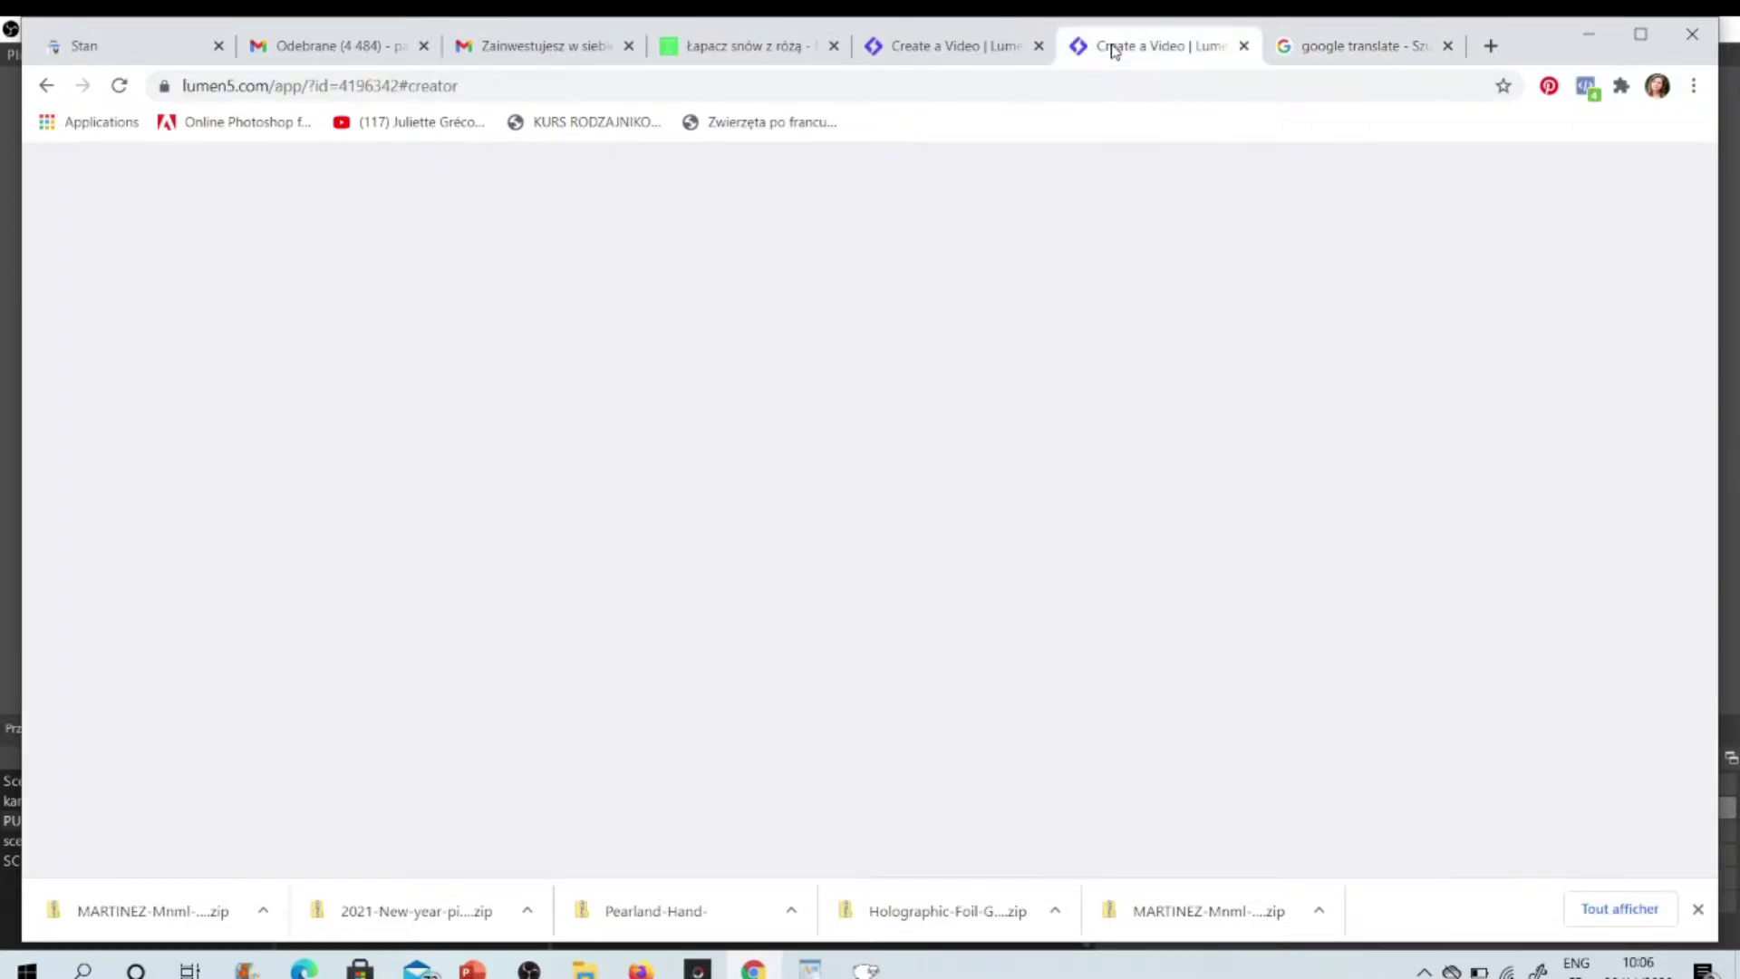
left_click(331, 291)
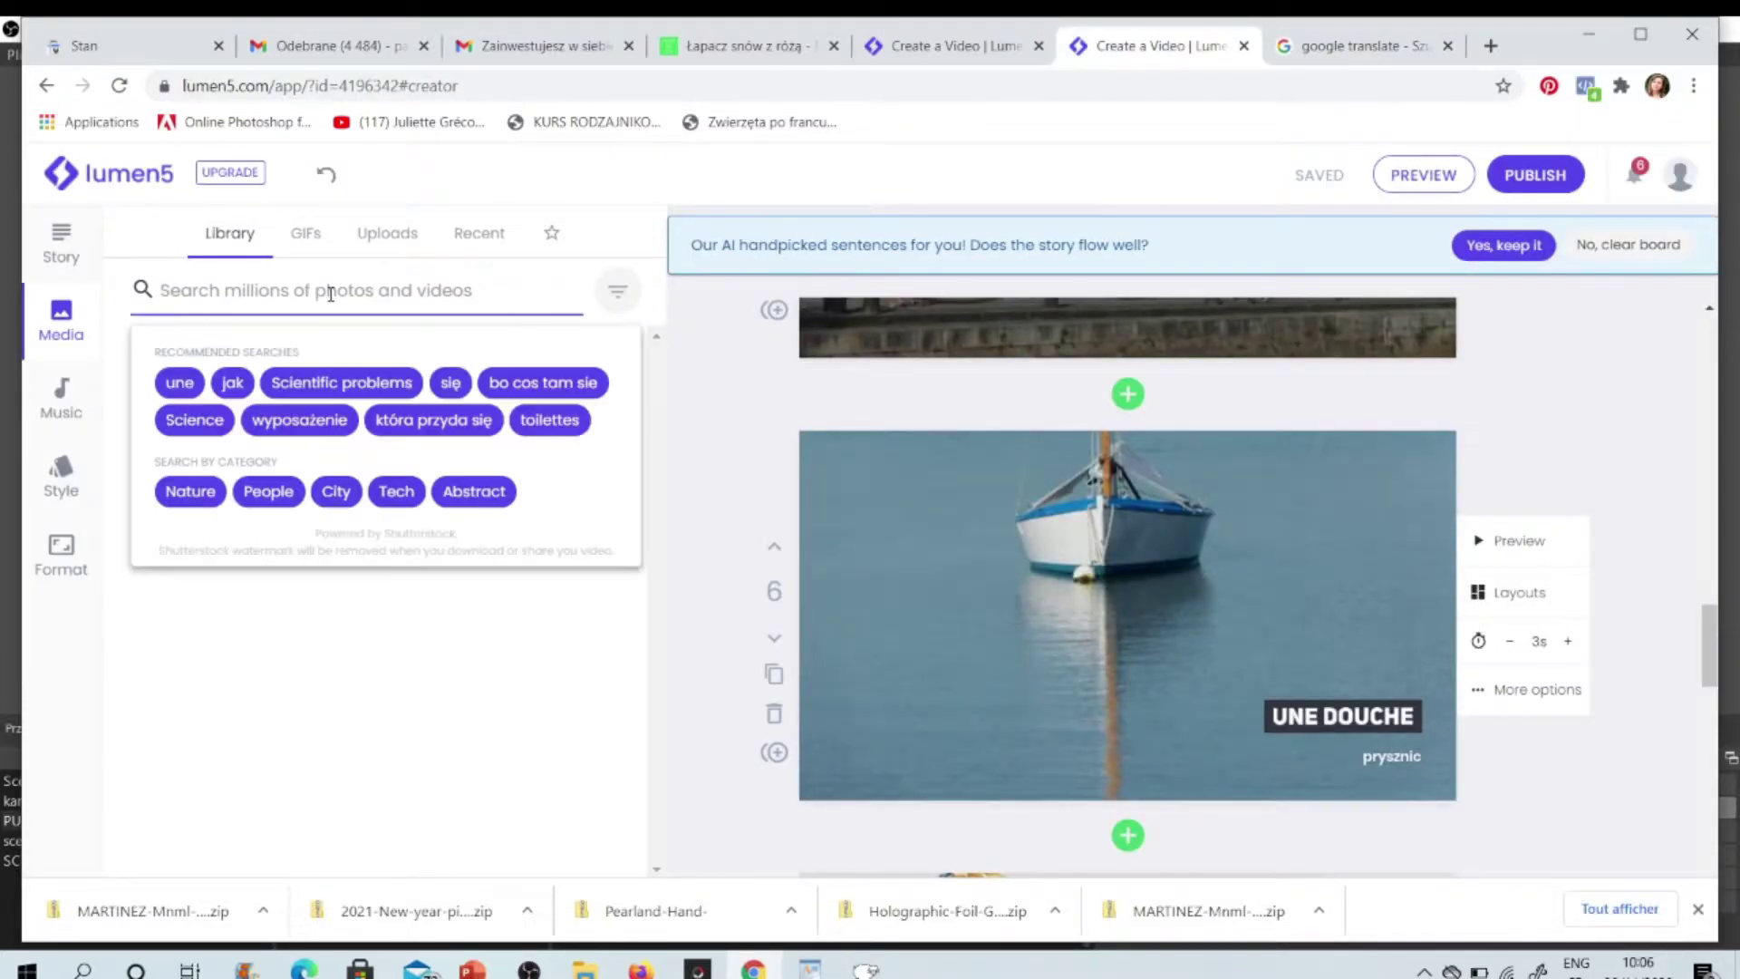
type("shower")
key("Return")
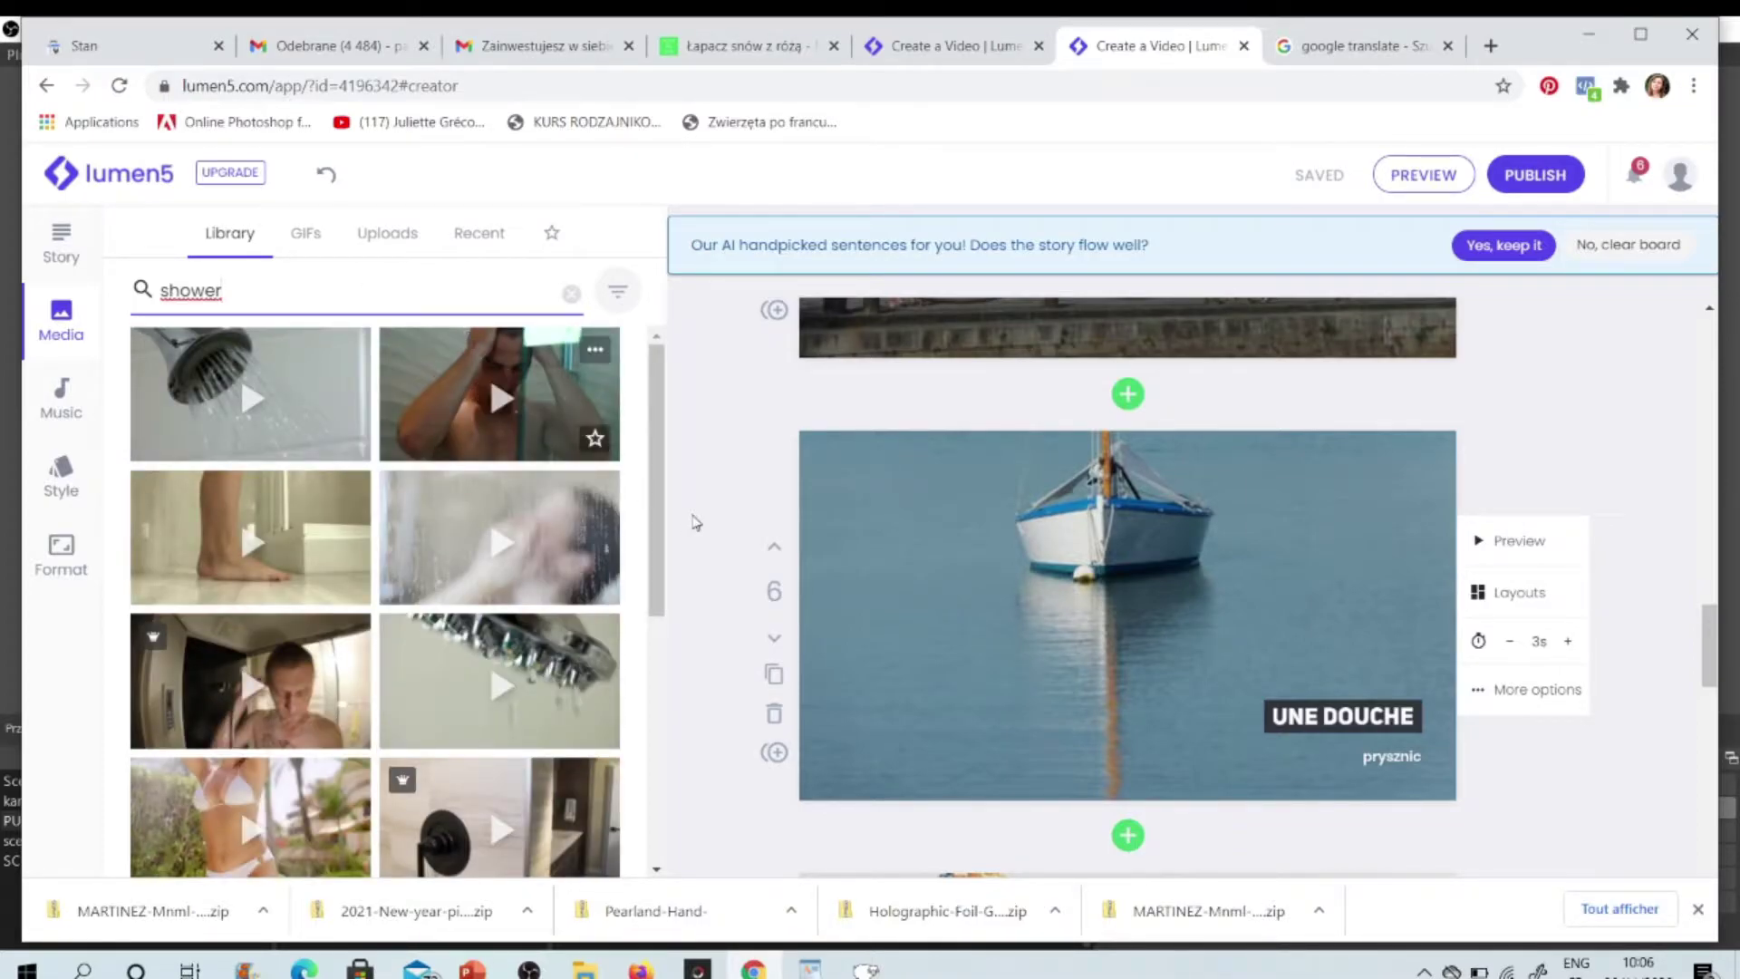
Step: Replace scene 6's boat background with the free clip of a running shower head on a pale wall, and preview the scene
left_click_drag(651, 433, 667, 852)
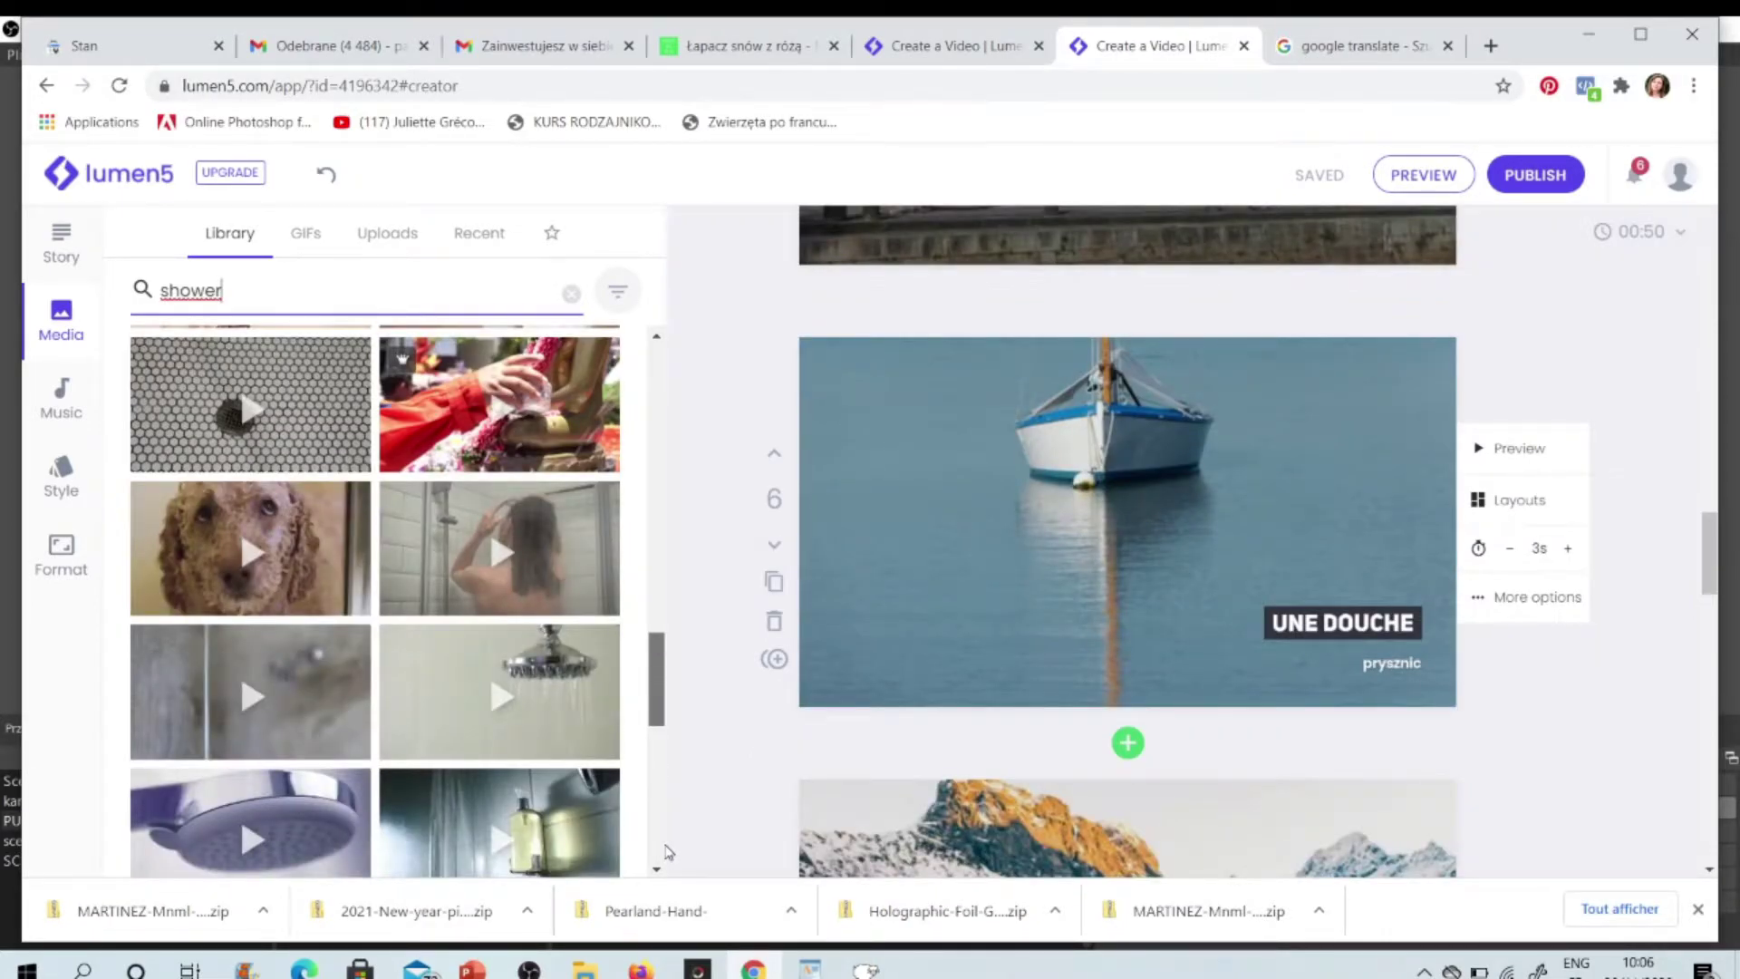
scroll(667, 851, "down", 1)
mouse_move(482, 622)
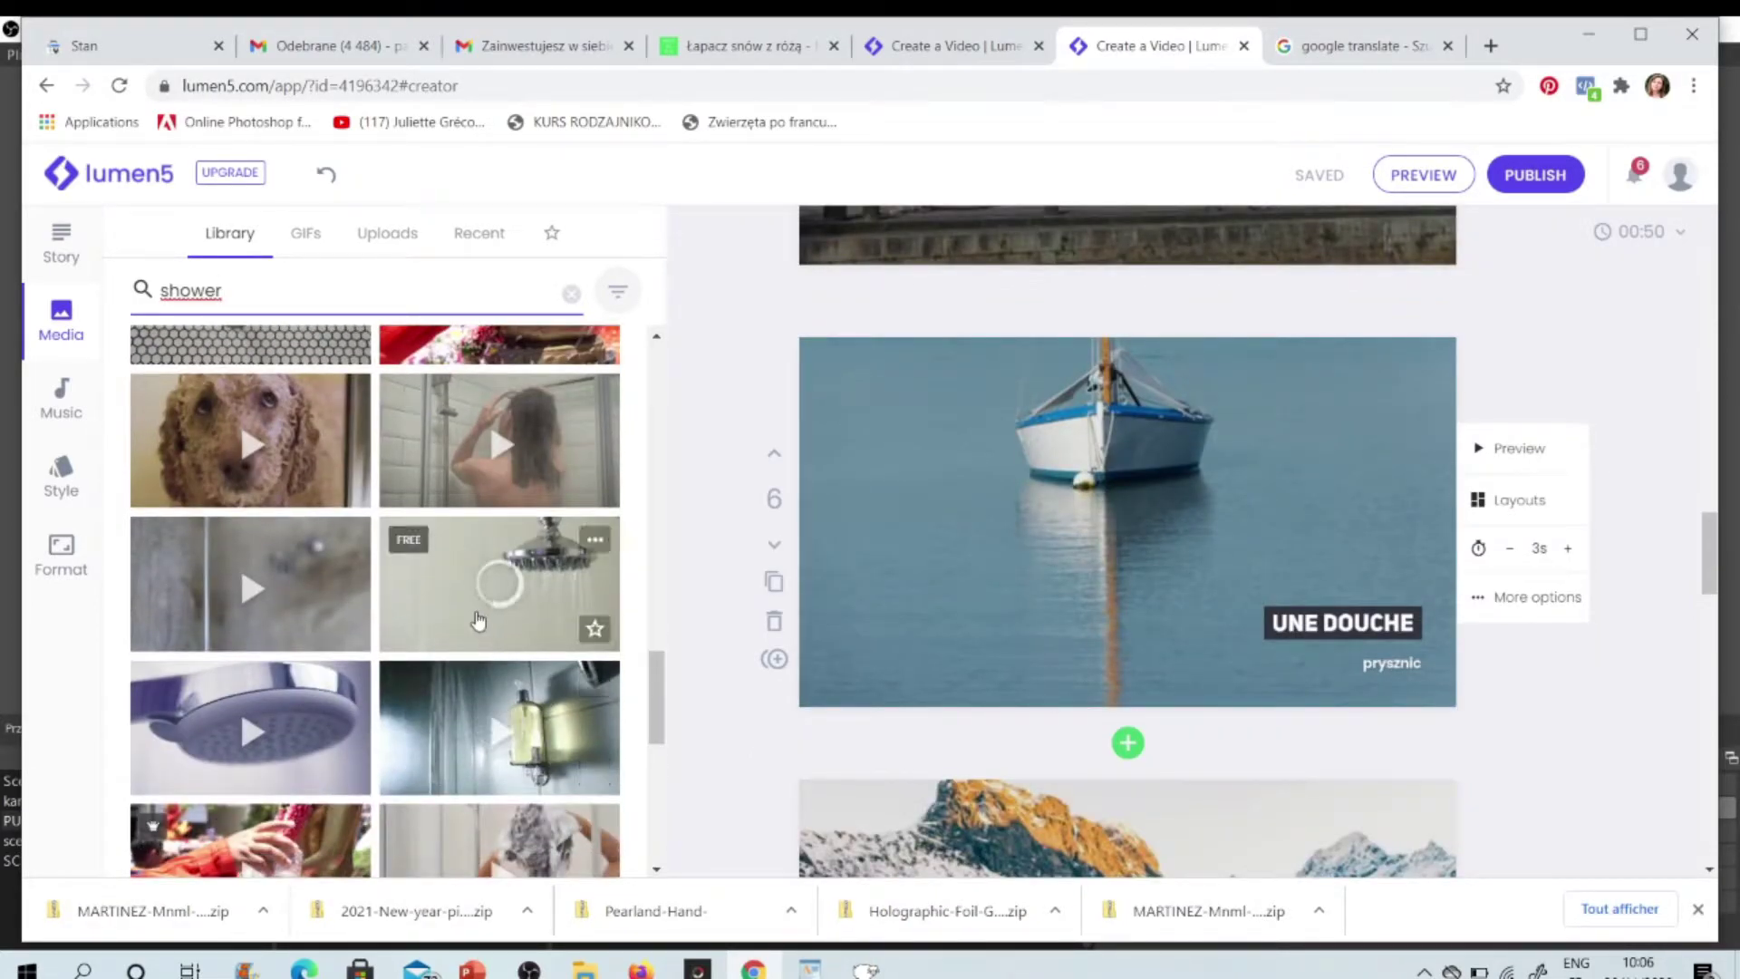
scroll(658, 710, "up", 1)
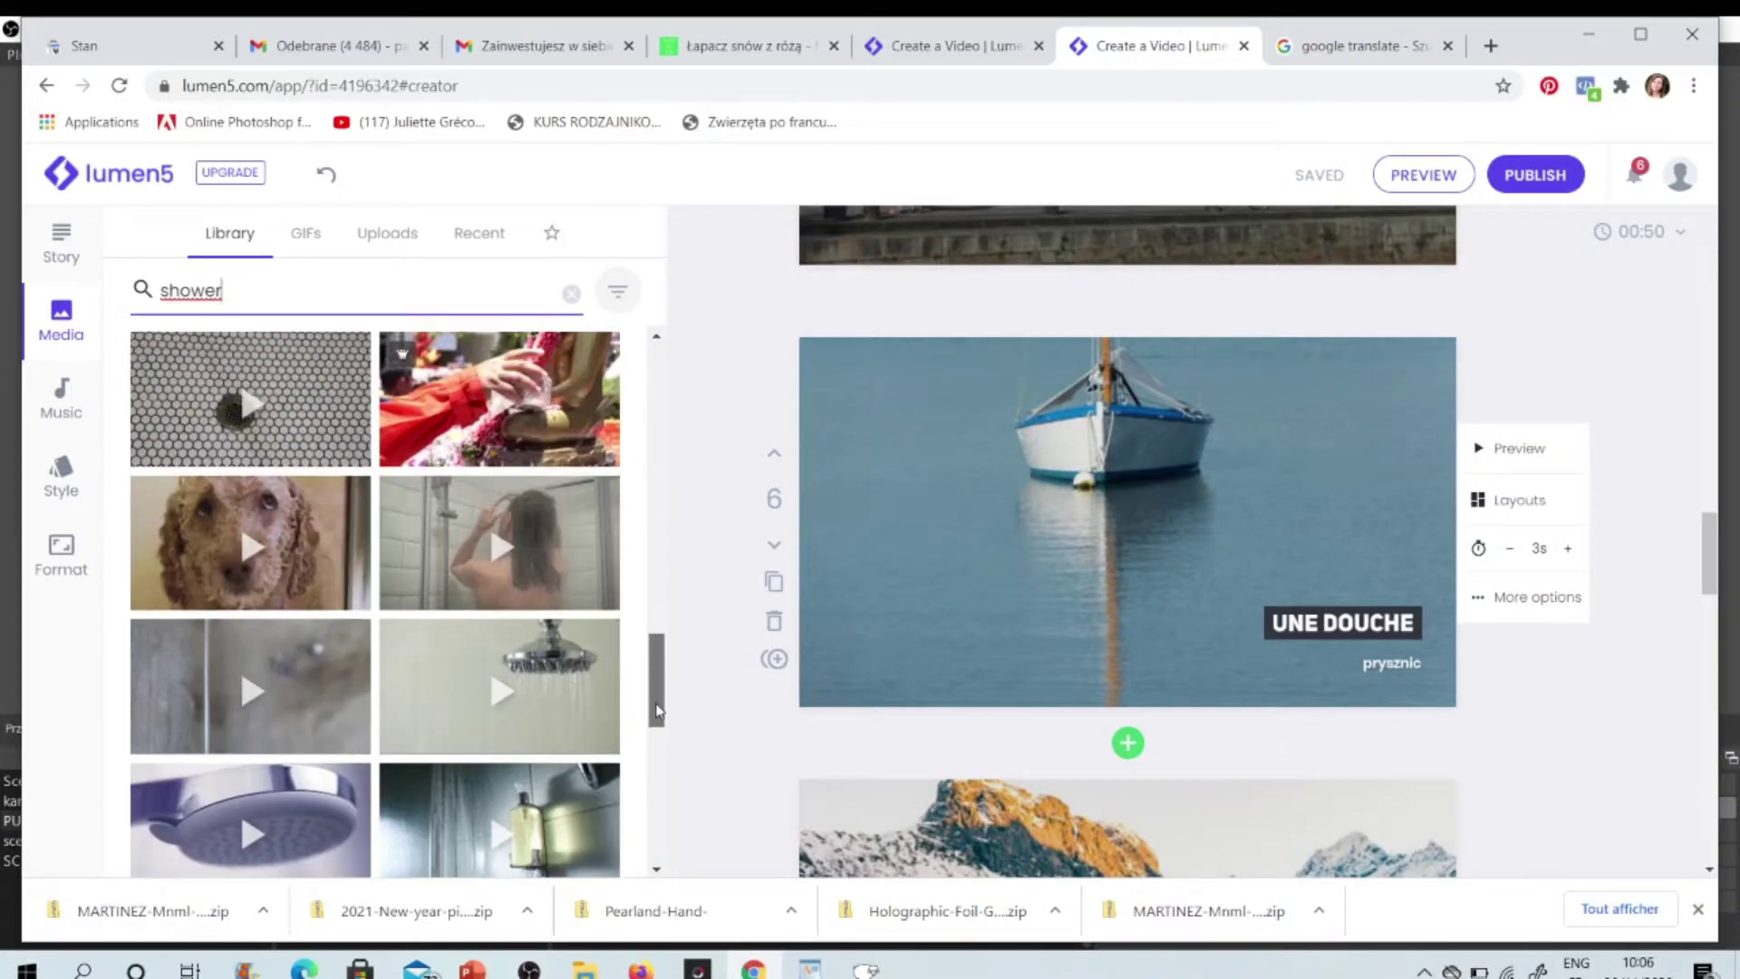
mouse_move(454, 694)
left_click_drag(472, 640, 866, 497)
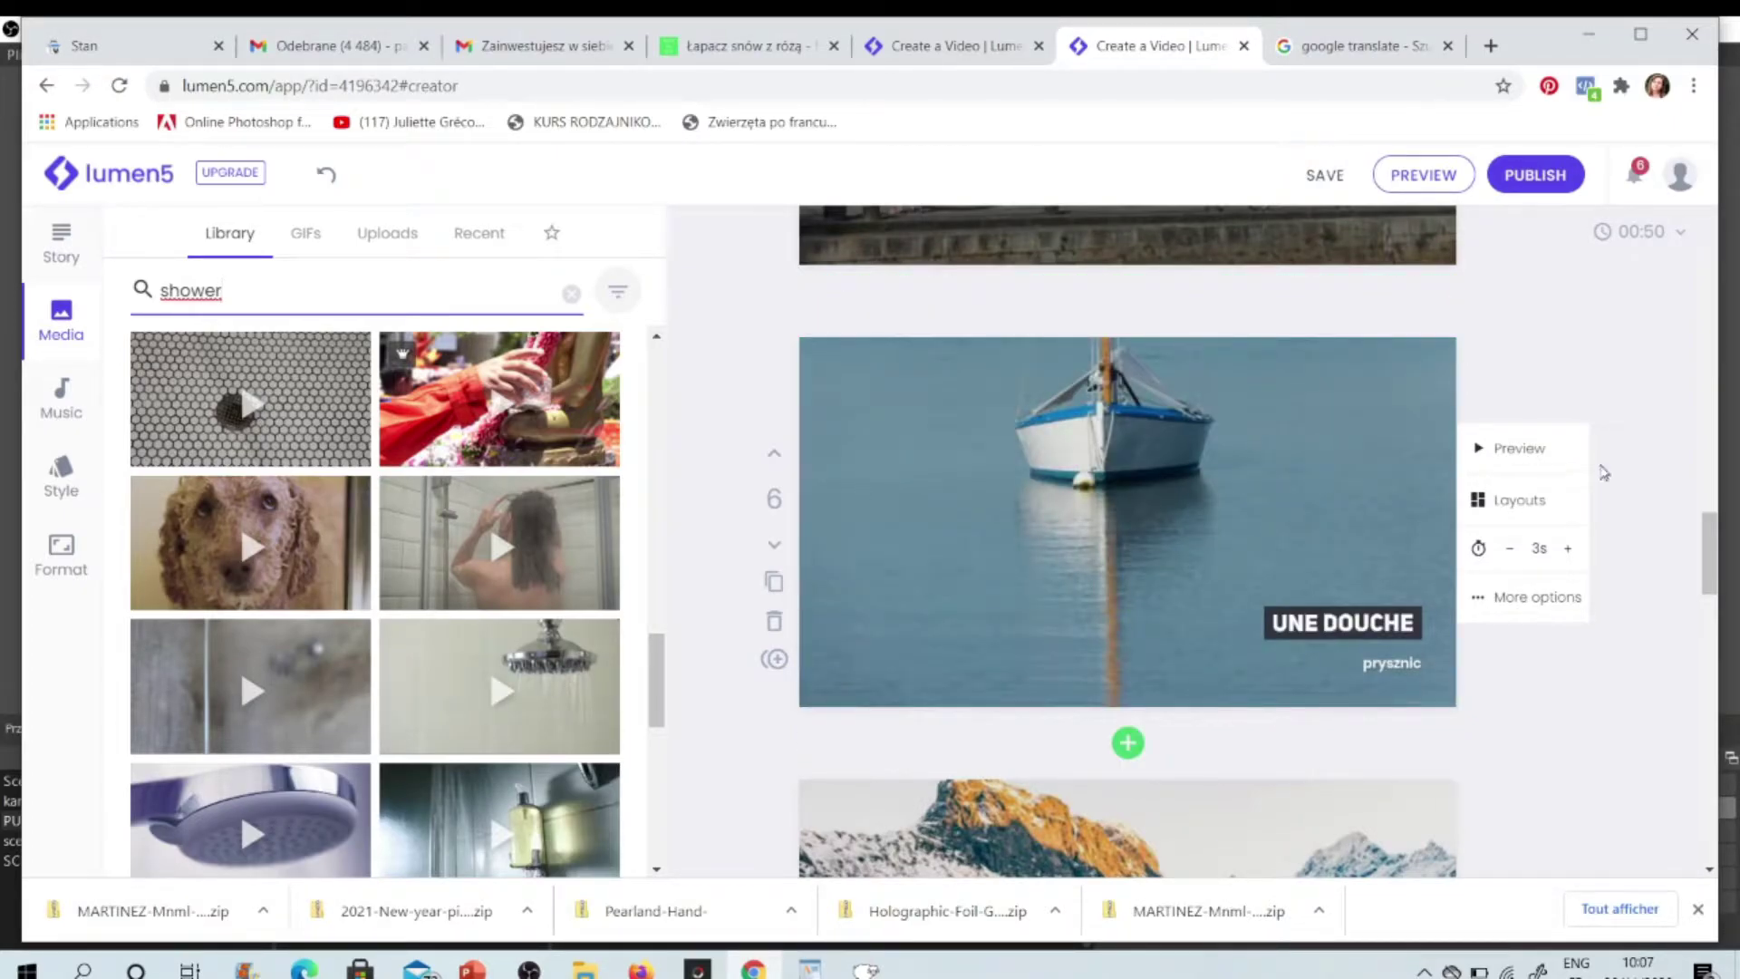
left_click(1509, 454)
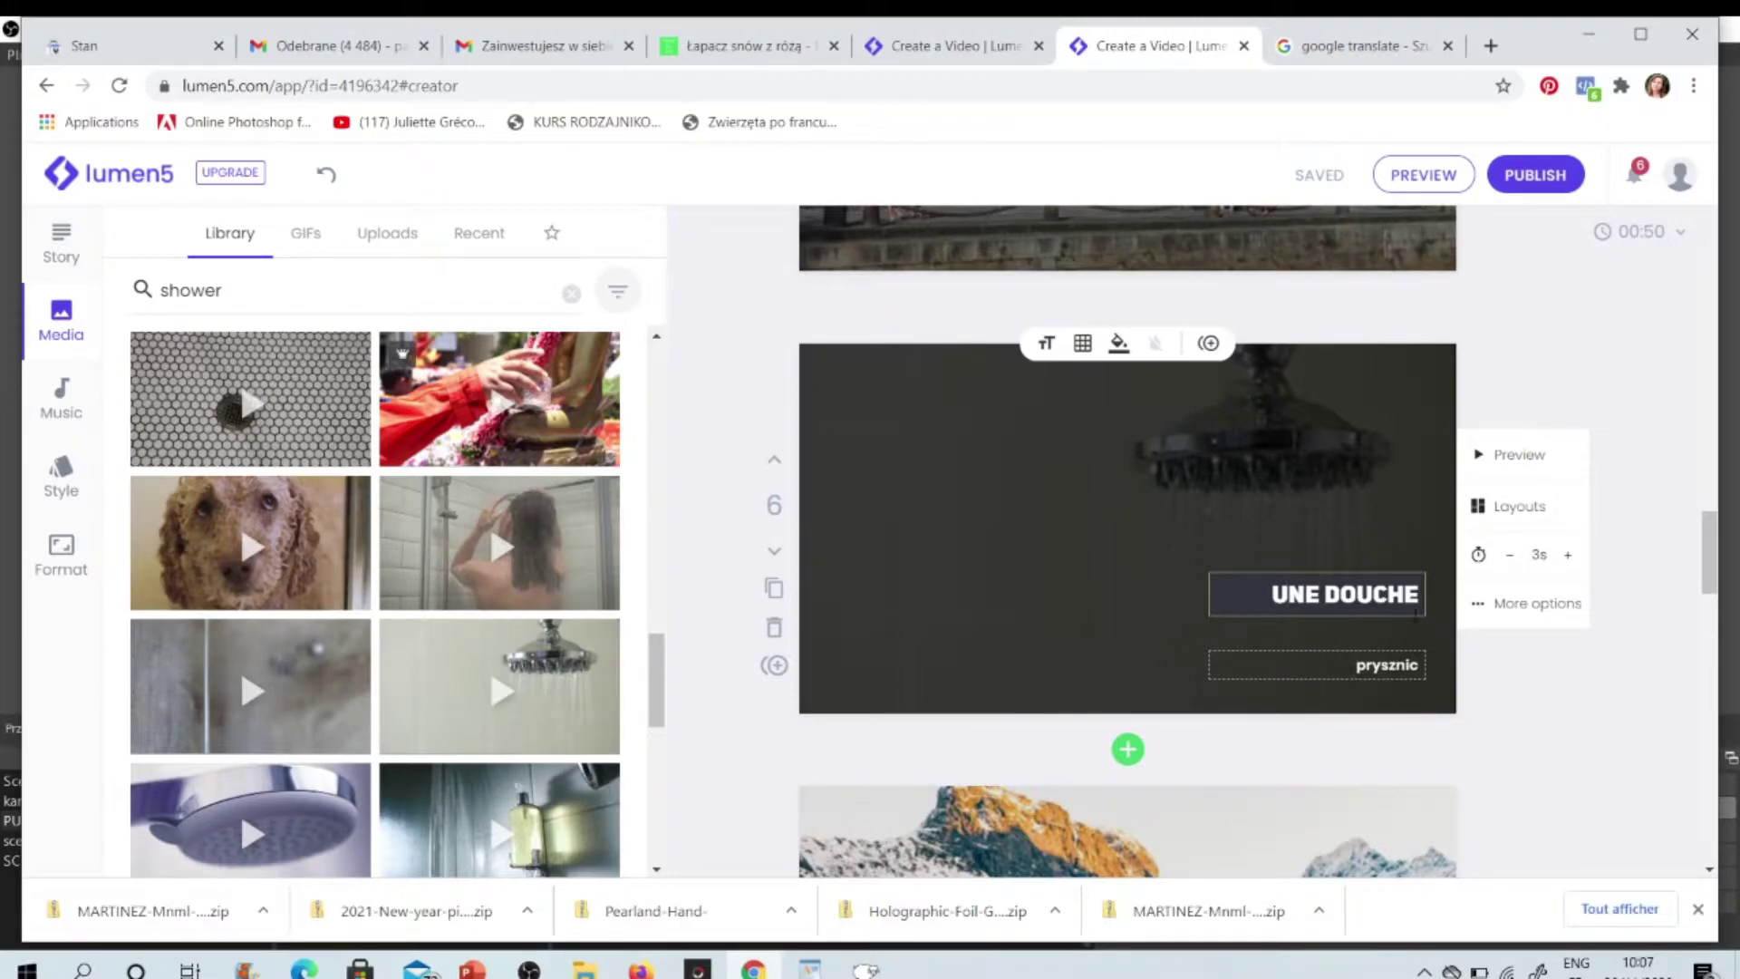
Step: Move scene 6's text block to the bottom-left cell of the text position grid
left_click(1083, 347)
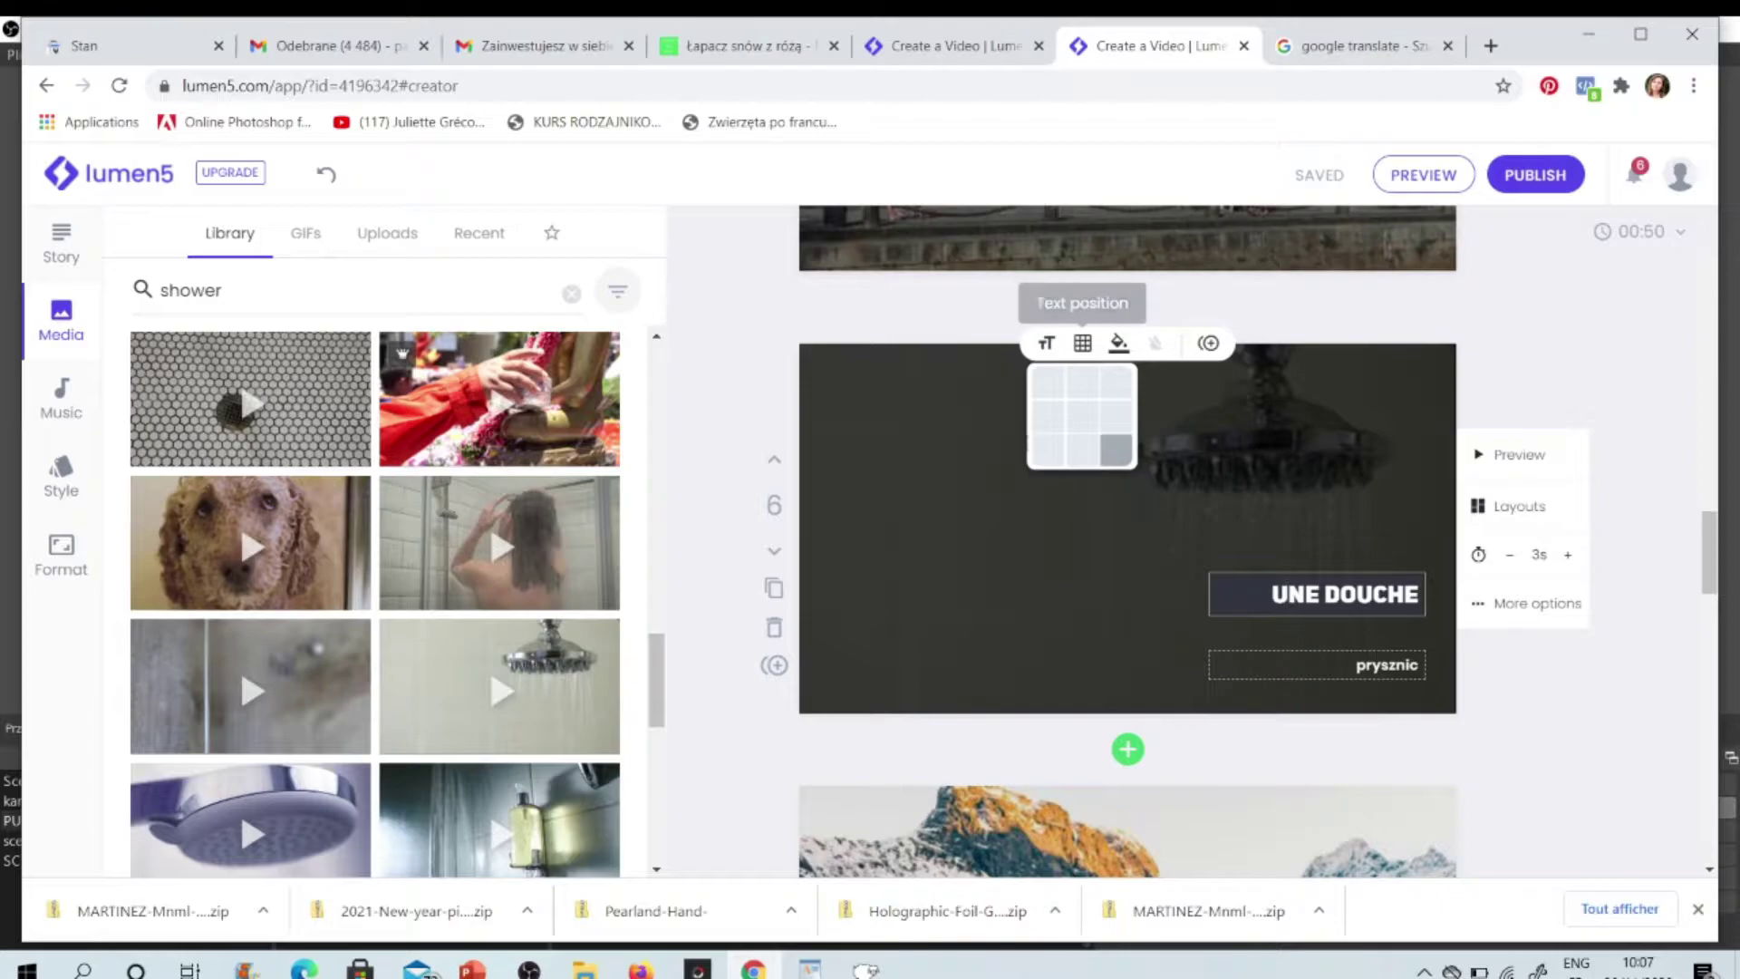
left_click(1049, 451)
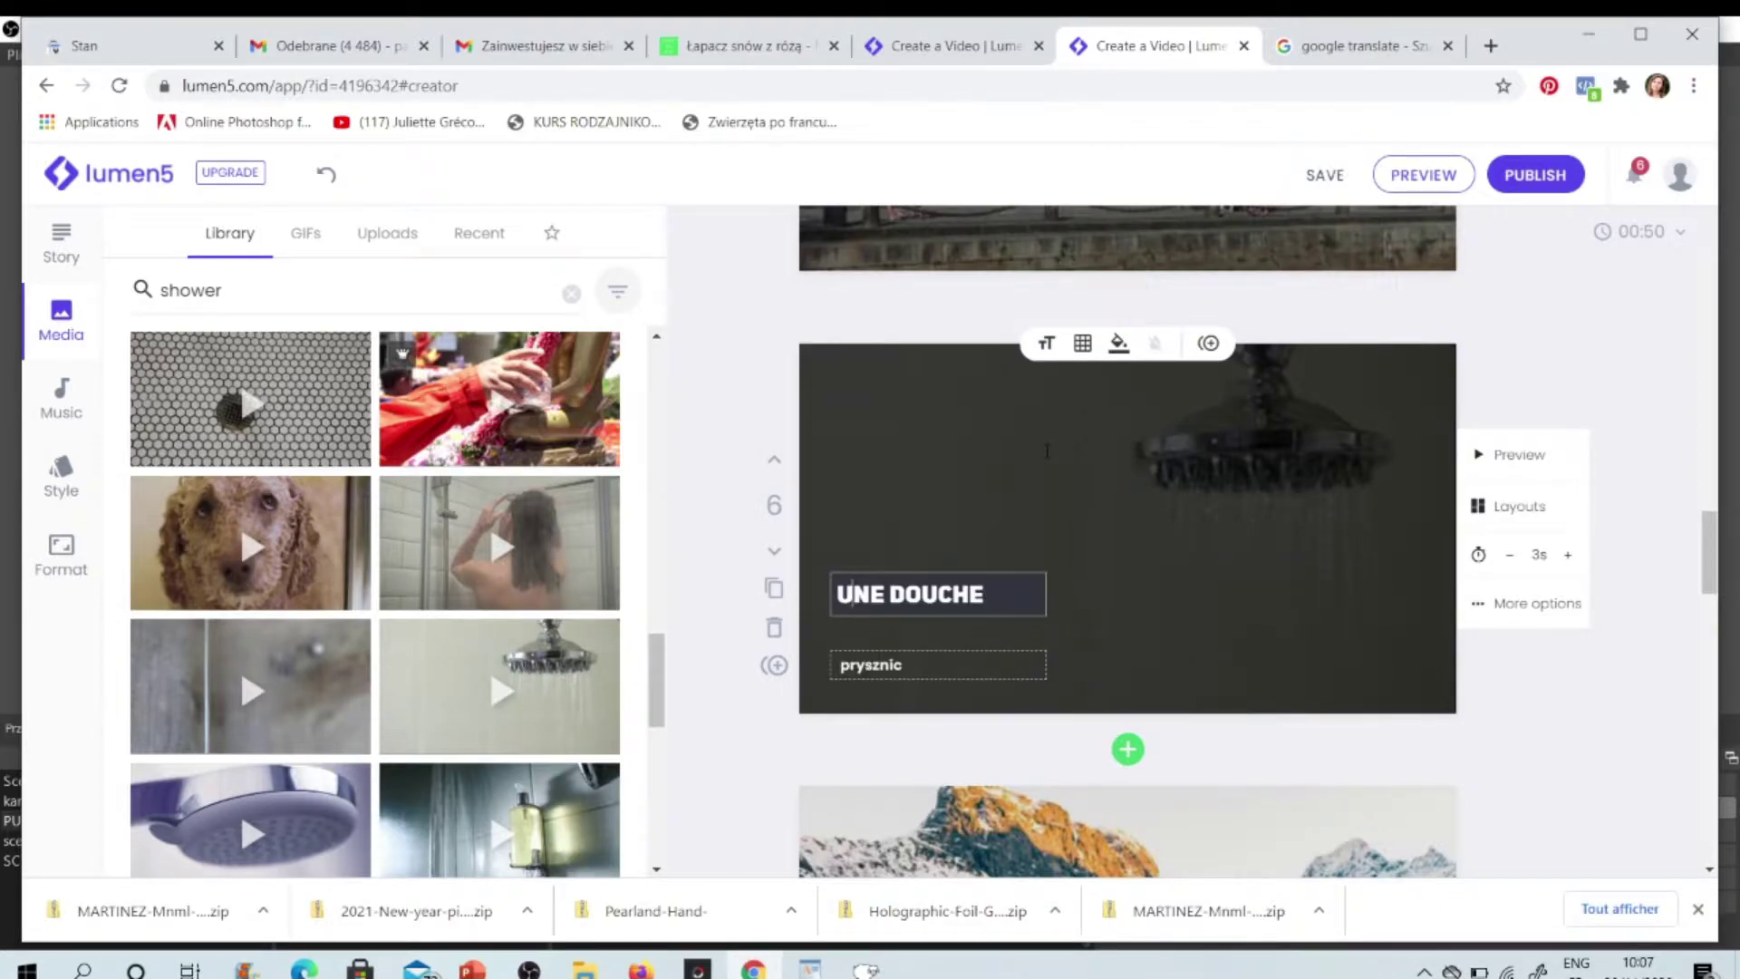
left_click(1082, 342)
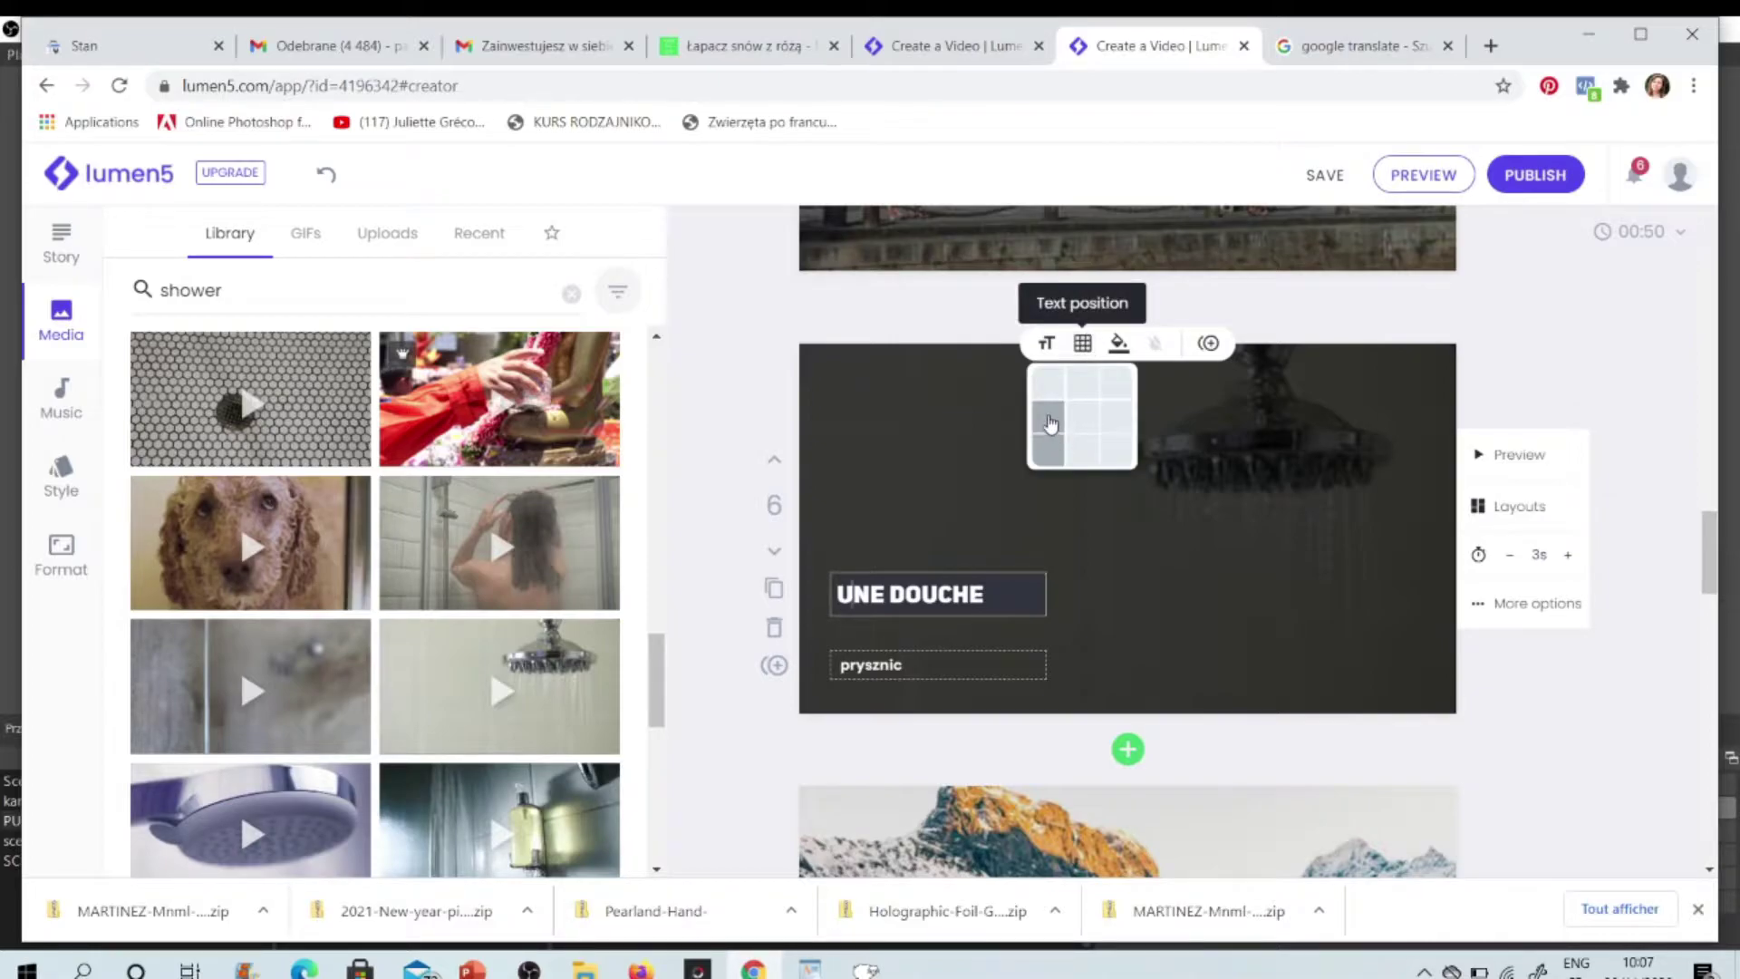
left_click(1049, 422)
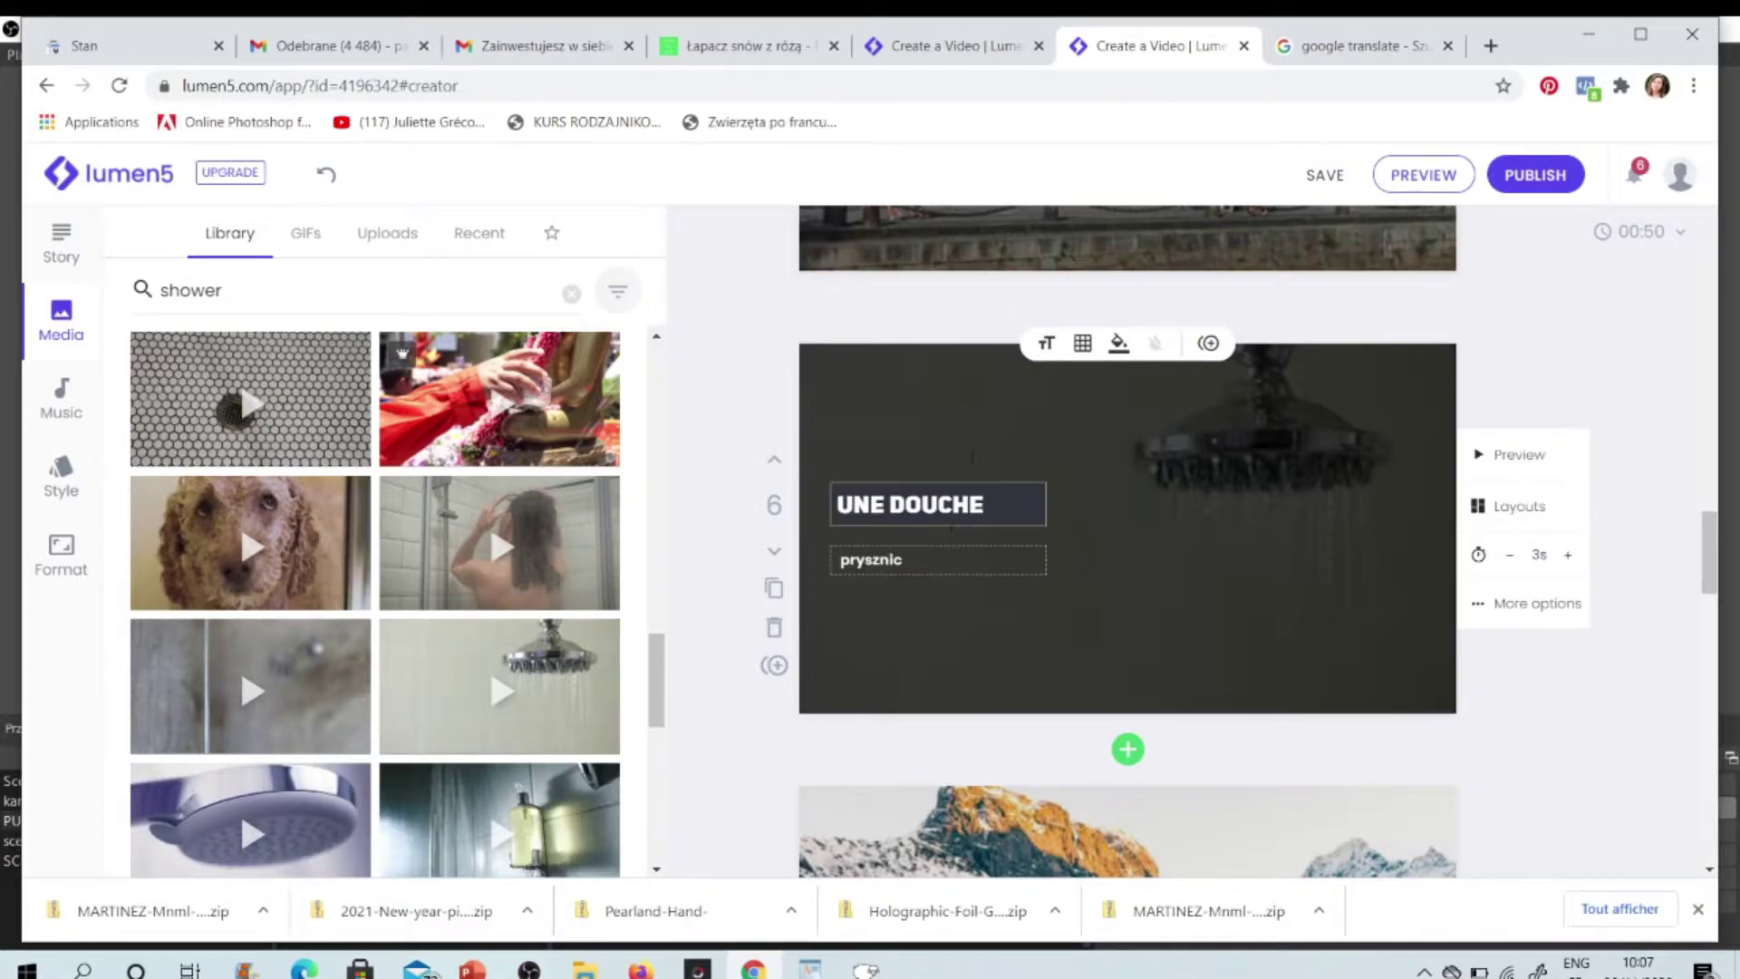
left_click(1082, 342)
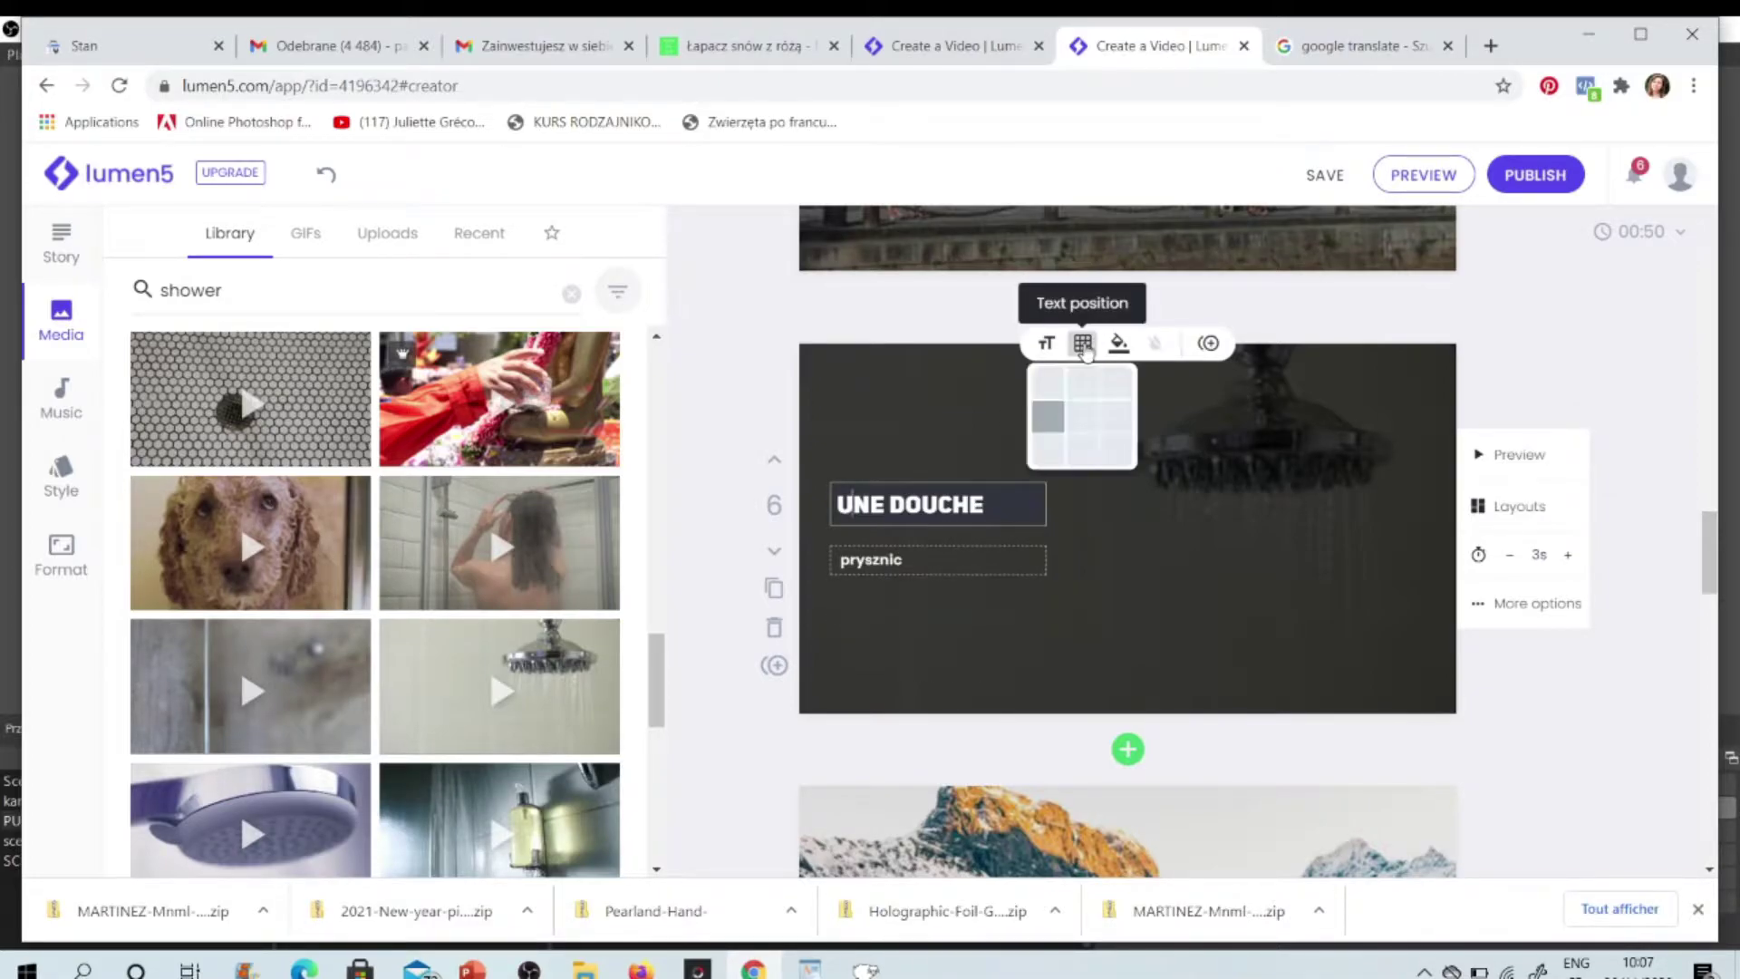
left_click(1046, 453)
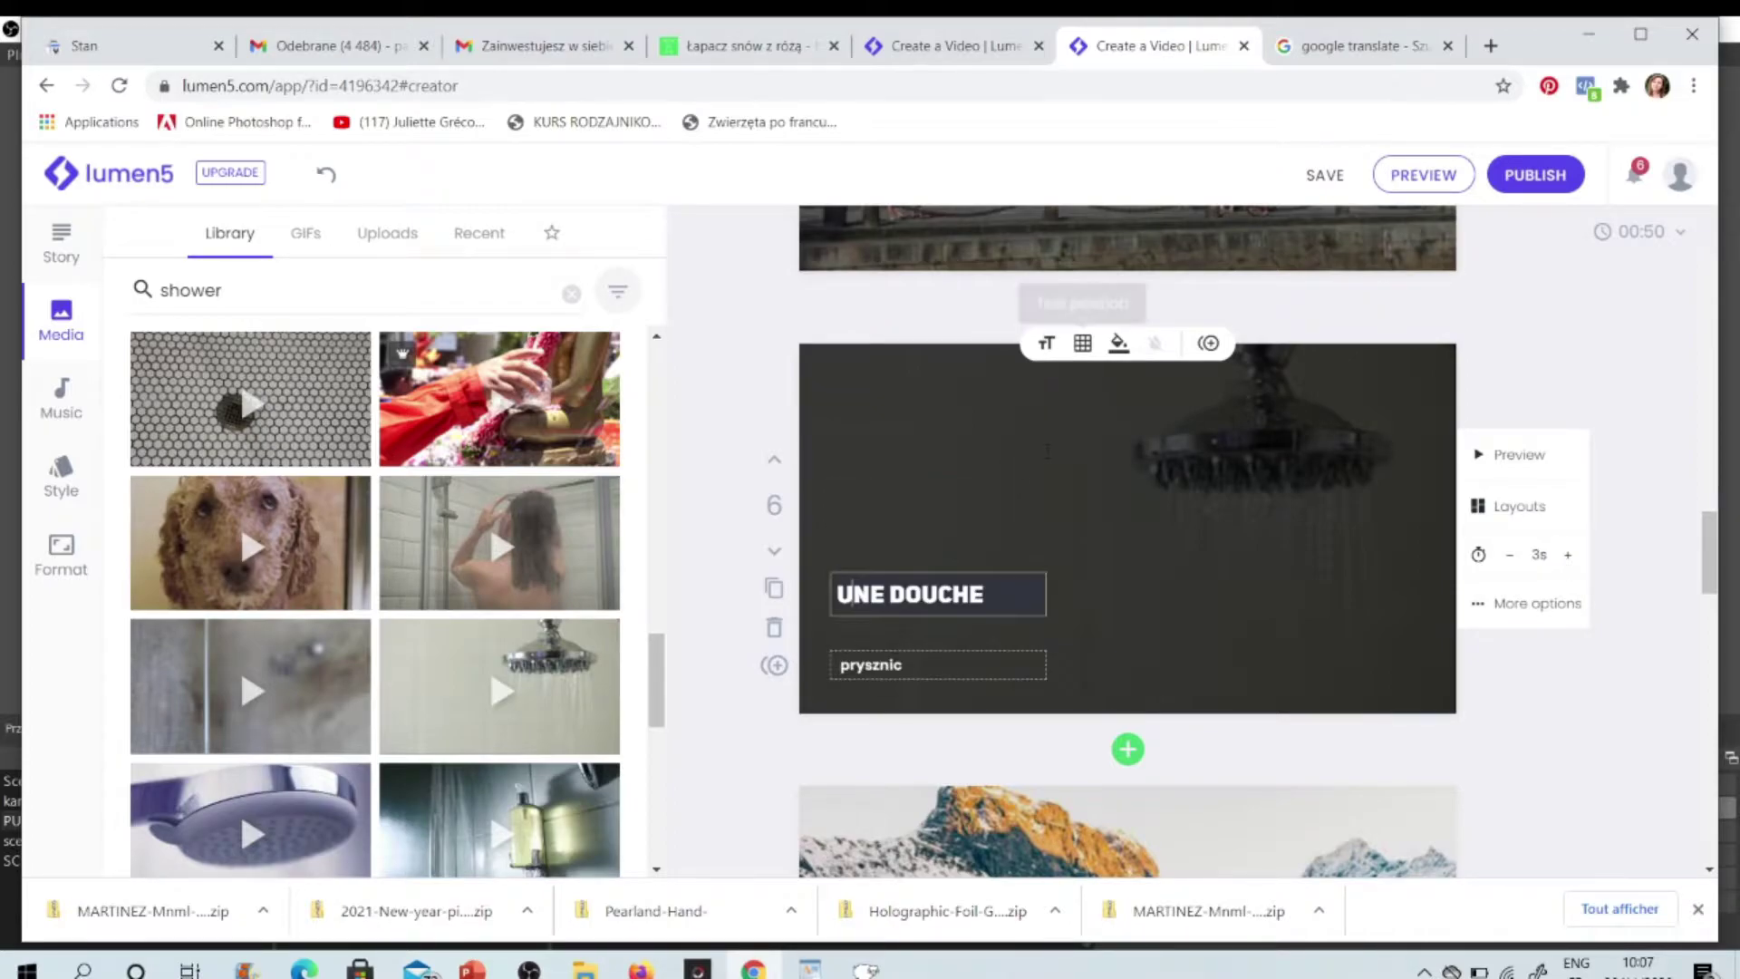
Step: Highlight the words "UNE DOUCHE" in scene 6 as a keyword and check the scene
left_click(1047, 342)
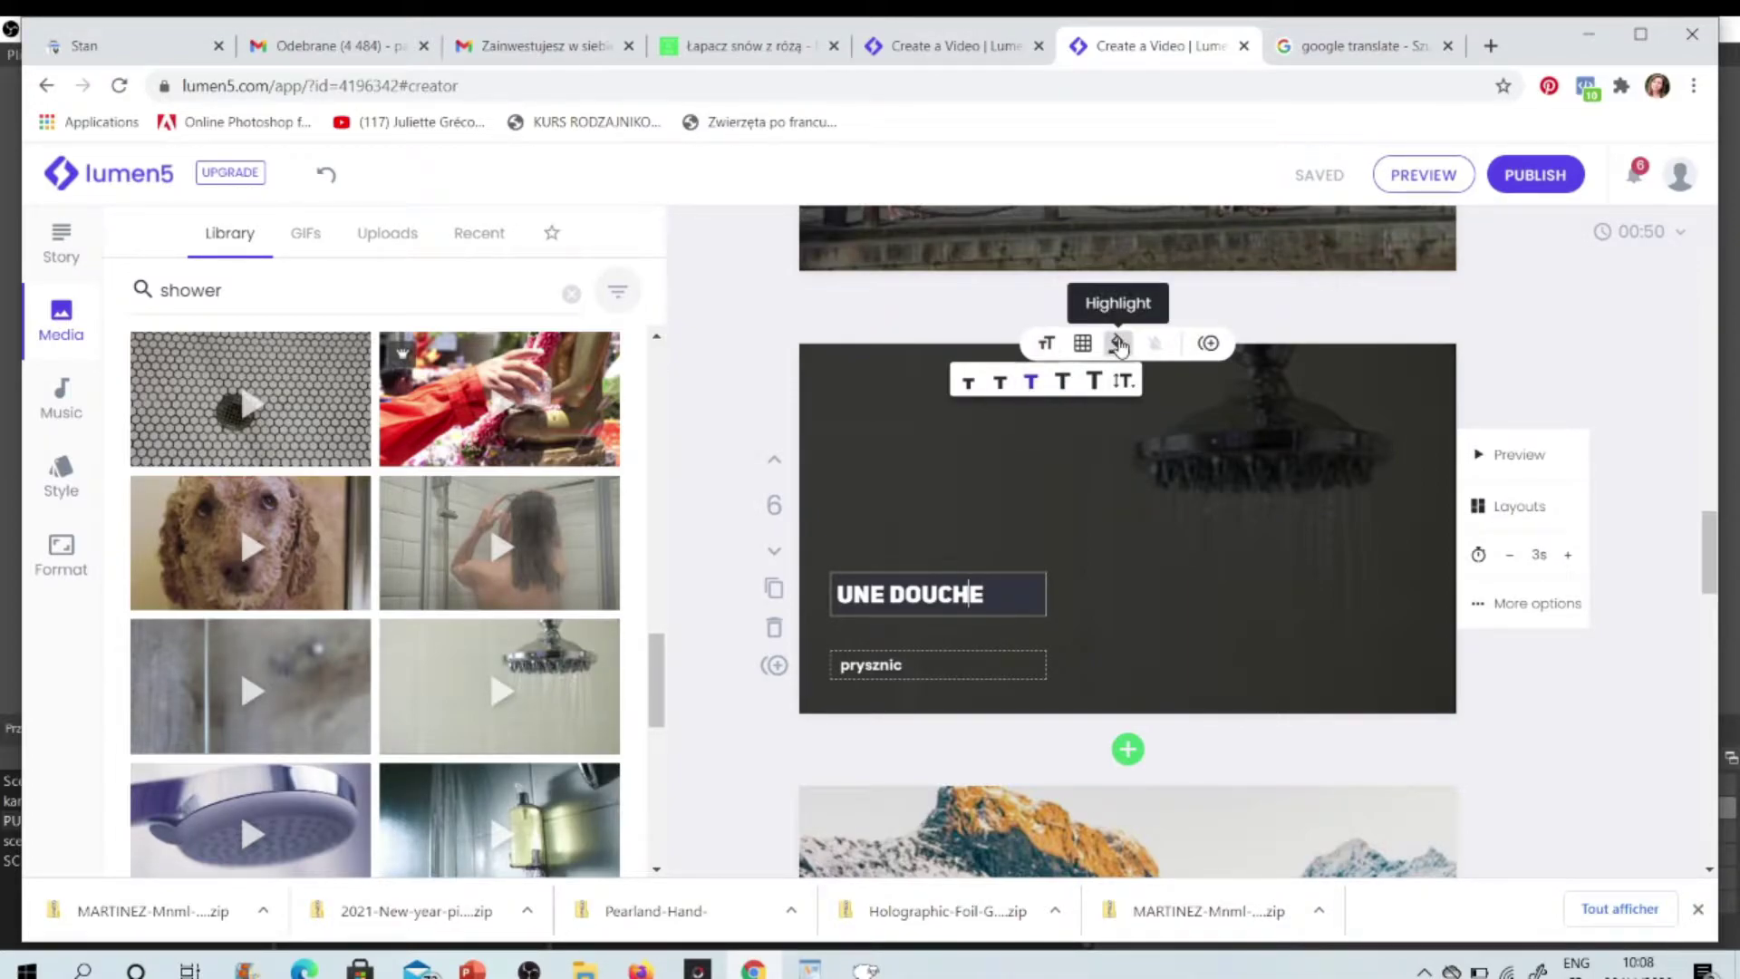
left_click(1119, 346)
key("Escape")
mouse_move(991, 588)
left_mouse_down()
mouse_move(995, 621)
mouse_move(995, 594)
left_mouse_up()
left_click_drag(854, 595, 838, 594)
left_click(853, 596)
triple_click(863, 595)
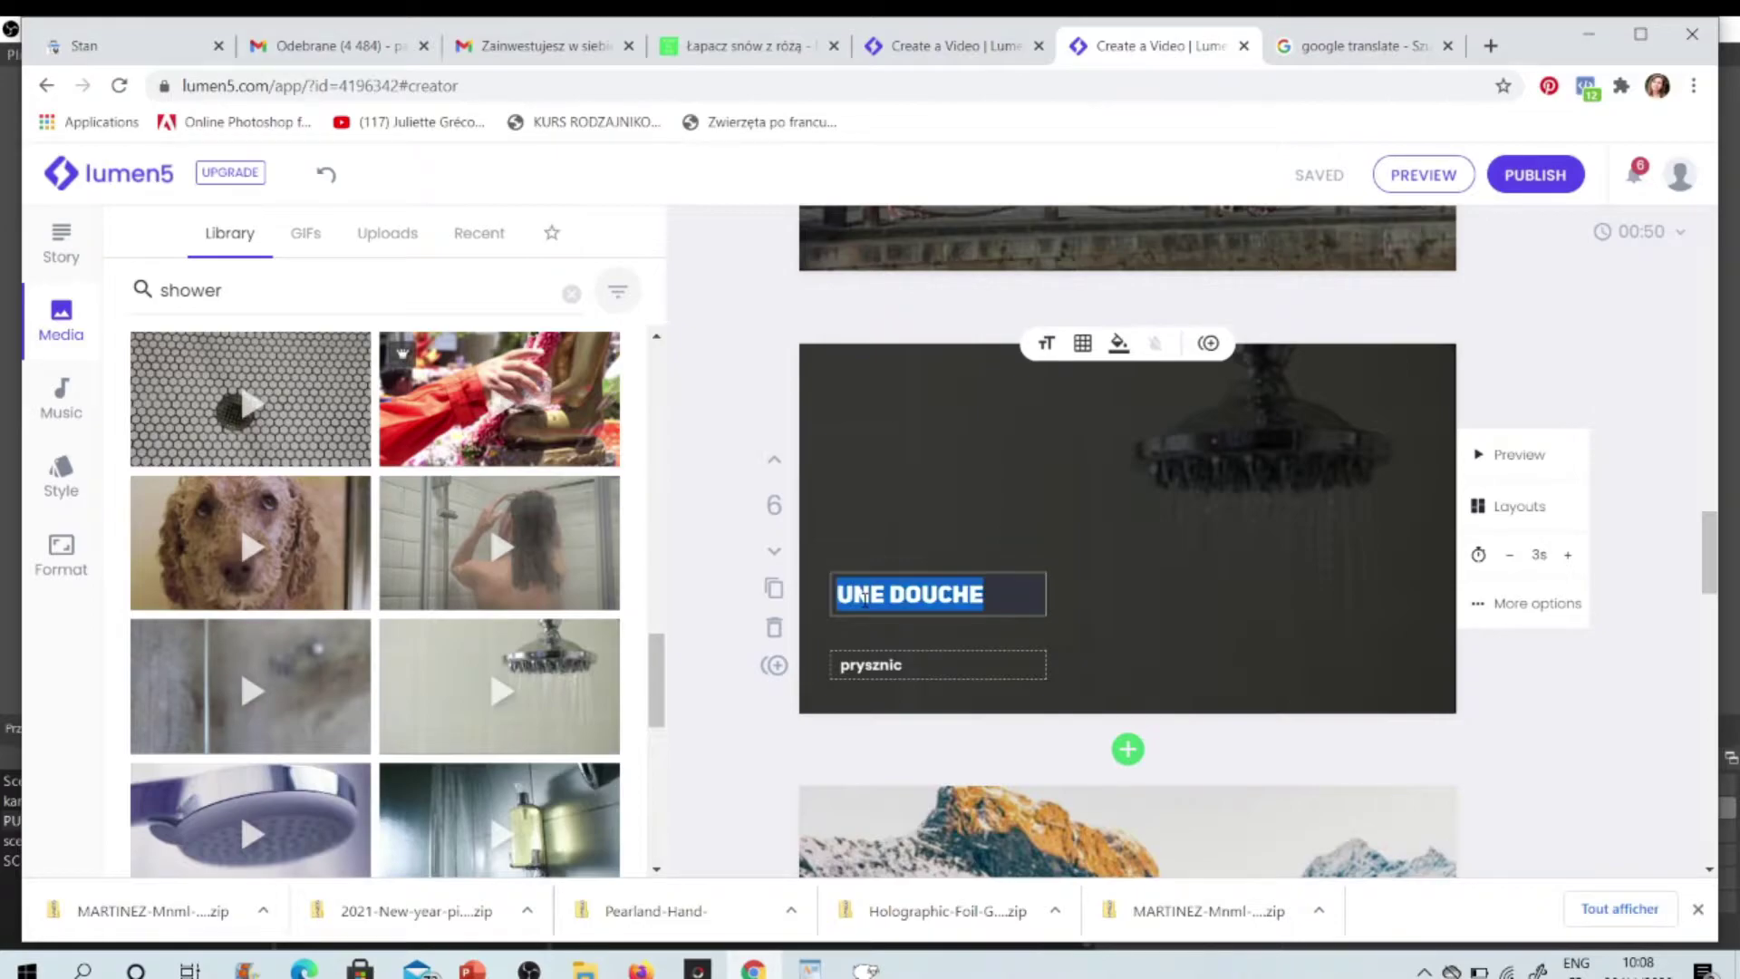
left_click(1113, 359)
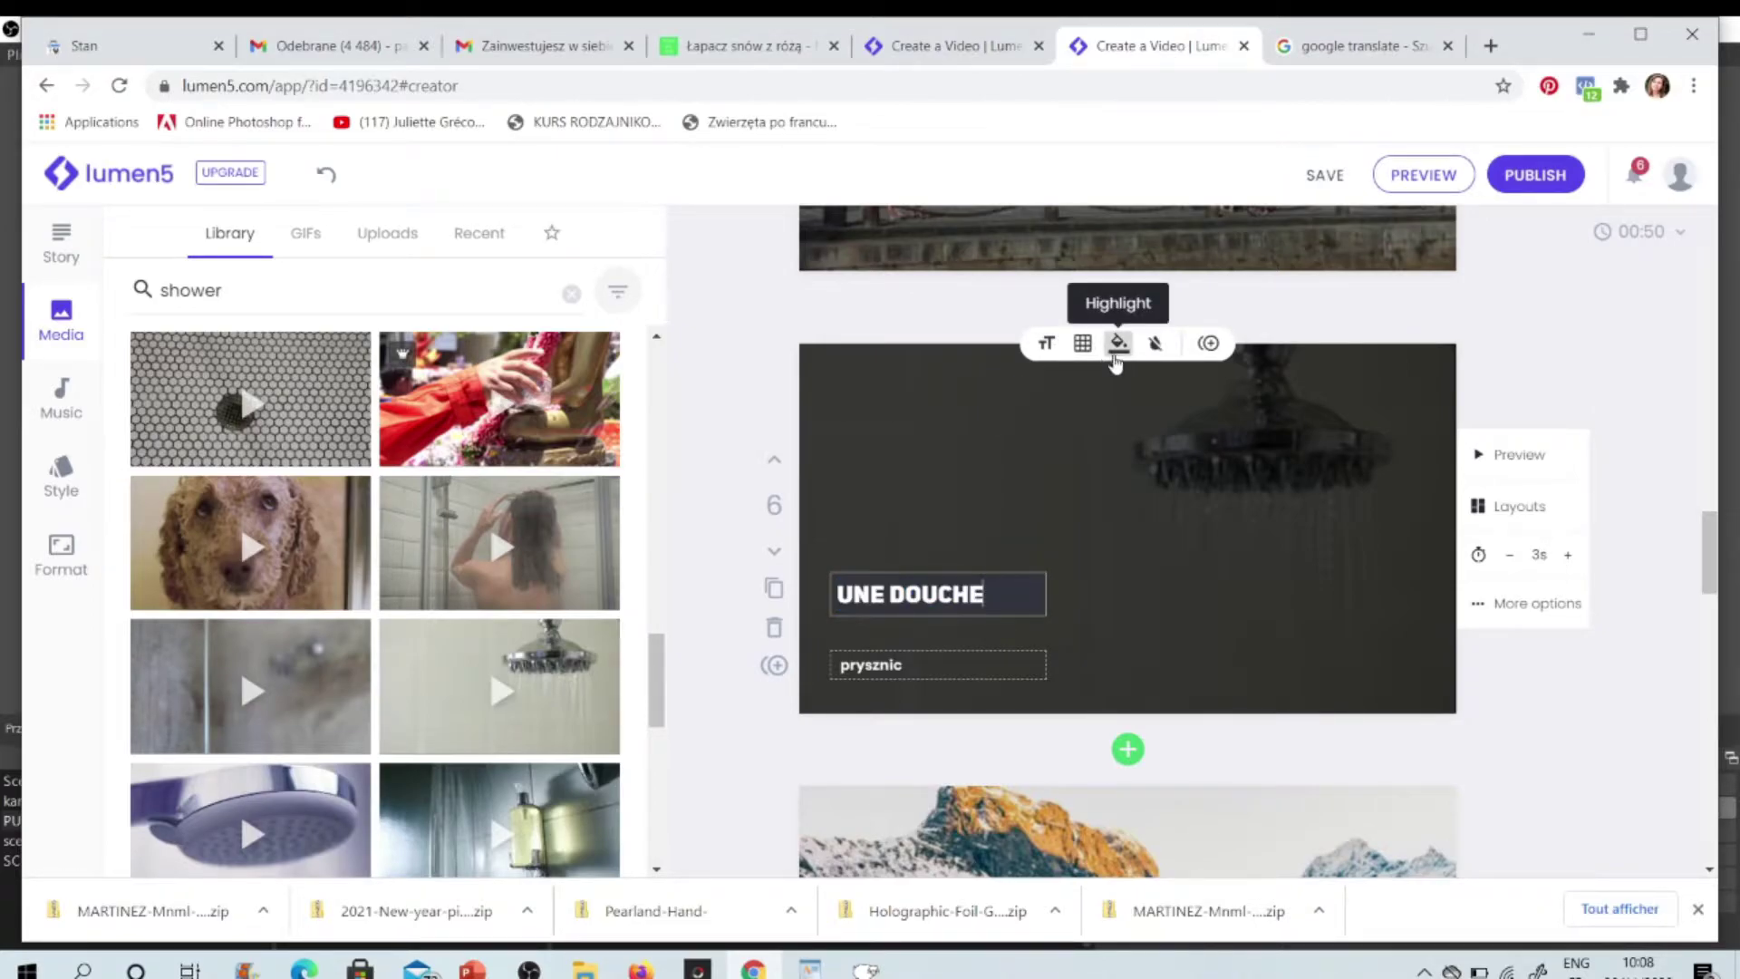
right_click(1116, 359)
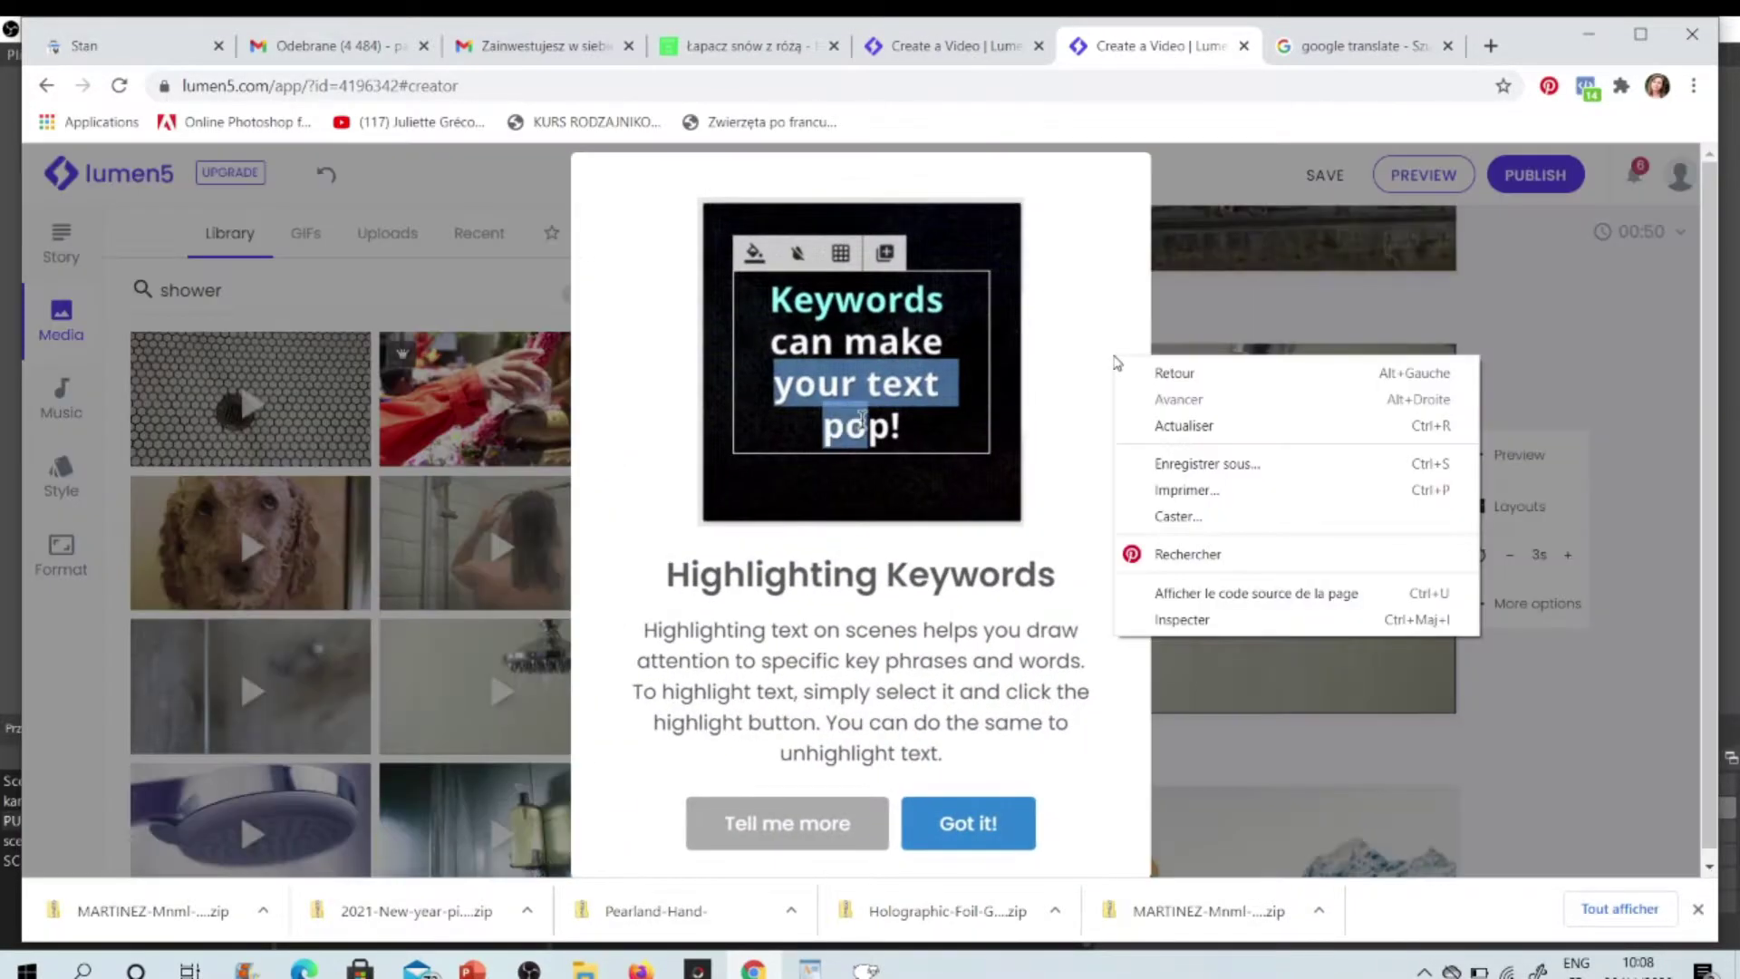
left_click(1178, 809)
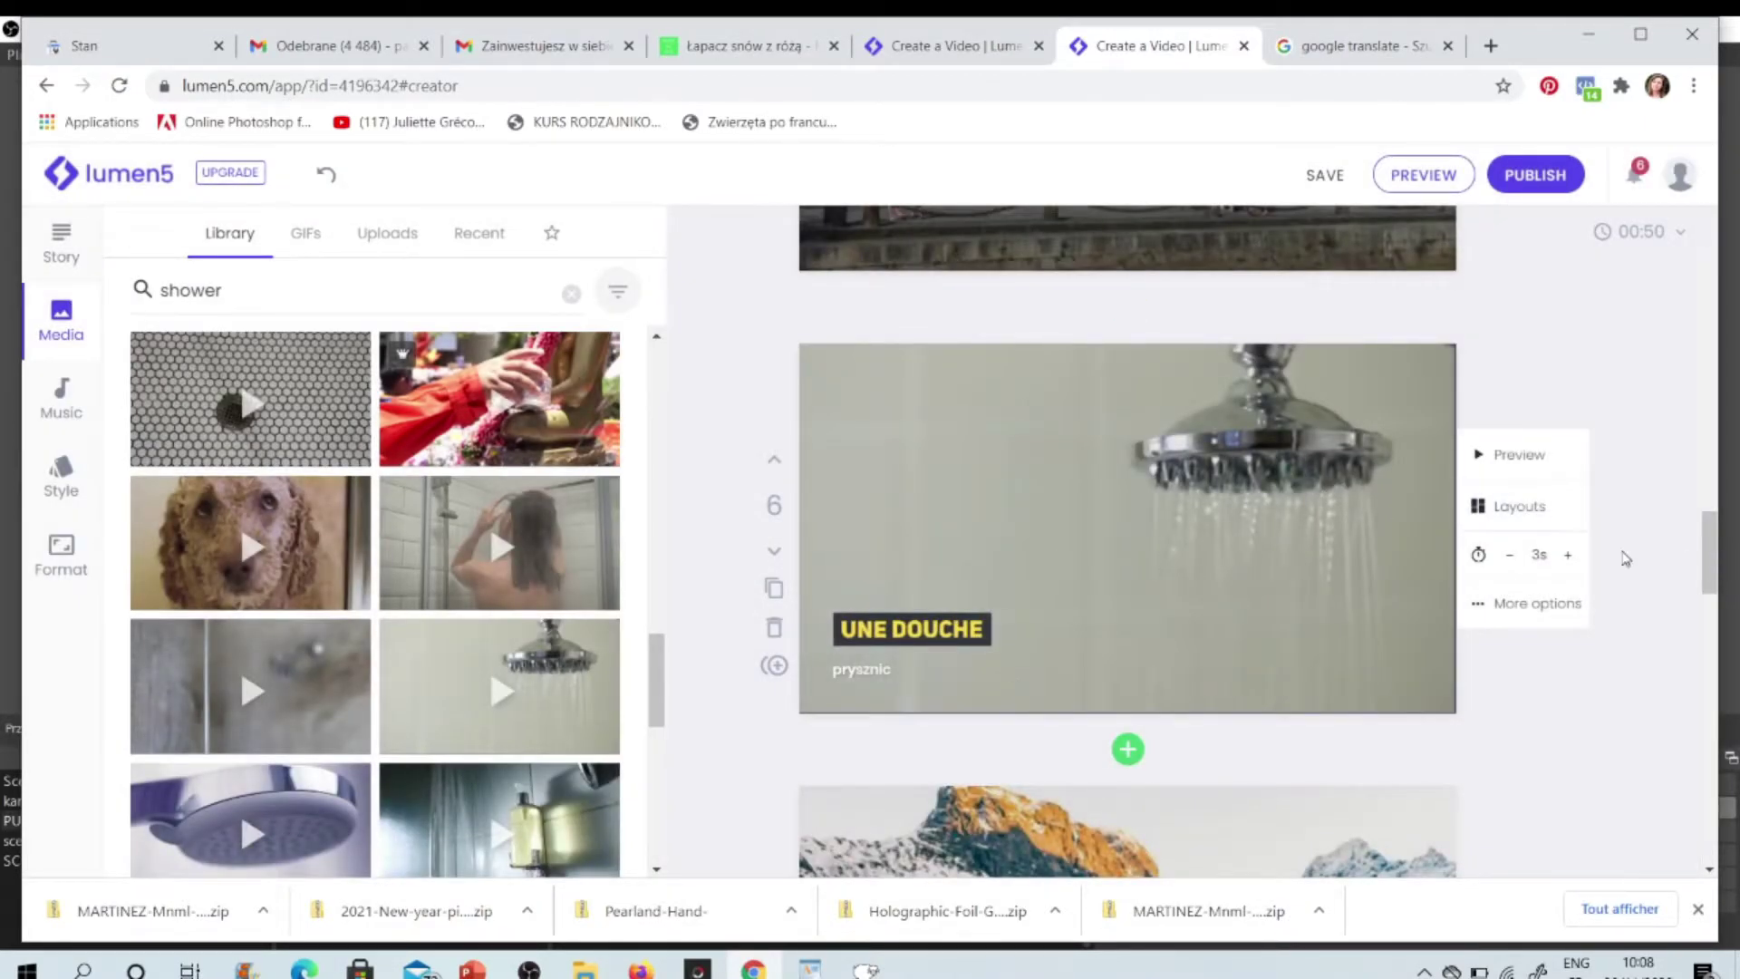
mouse_move(1257, 628)
left_click(1046, 569)
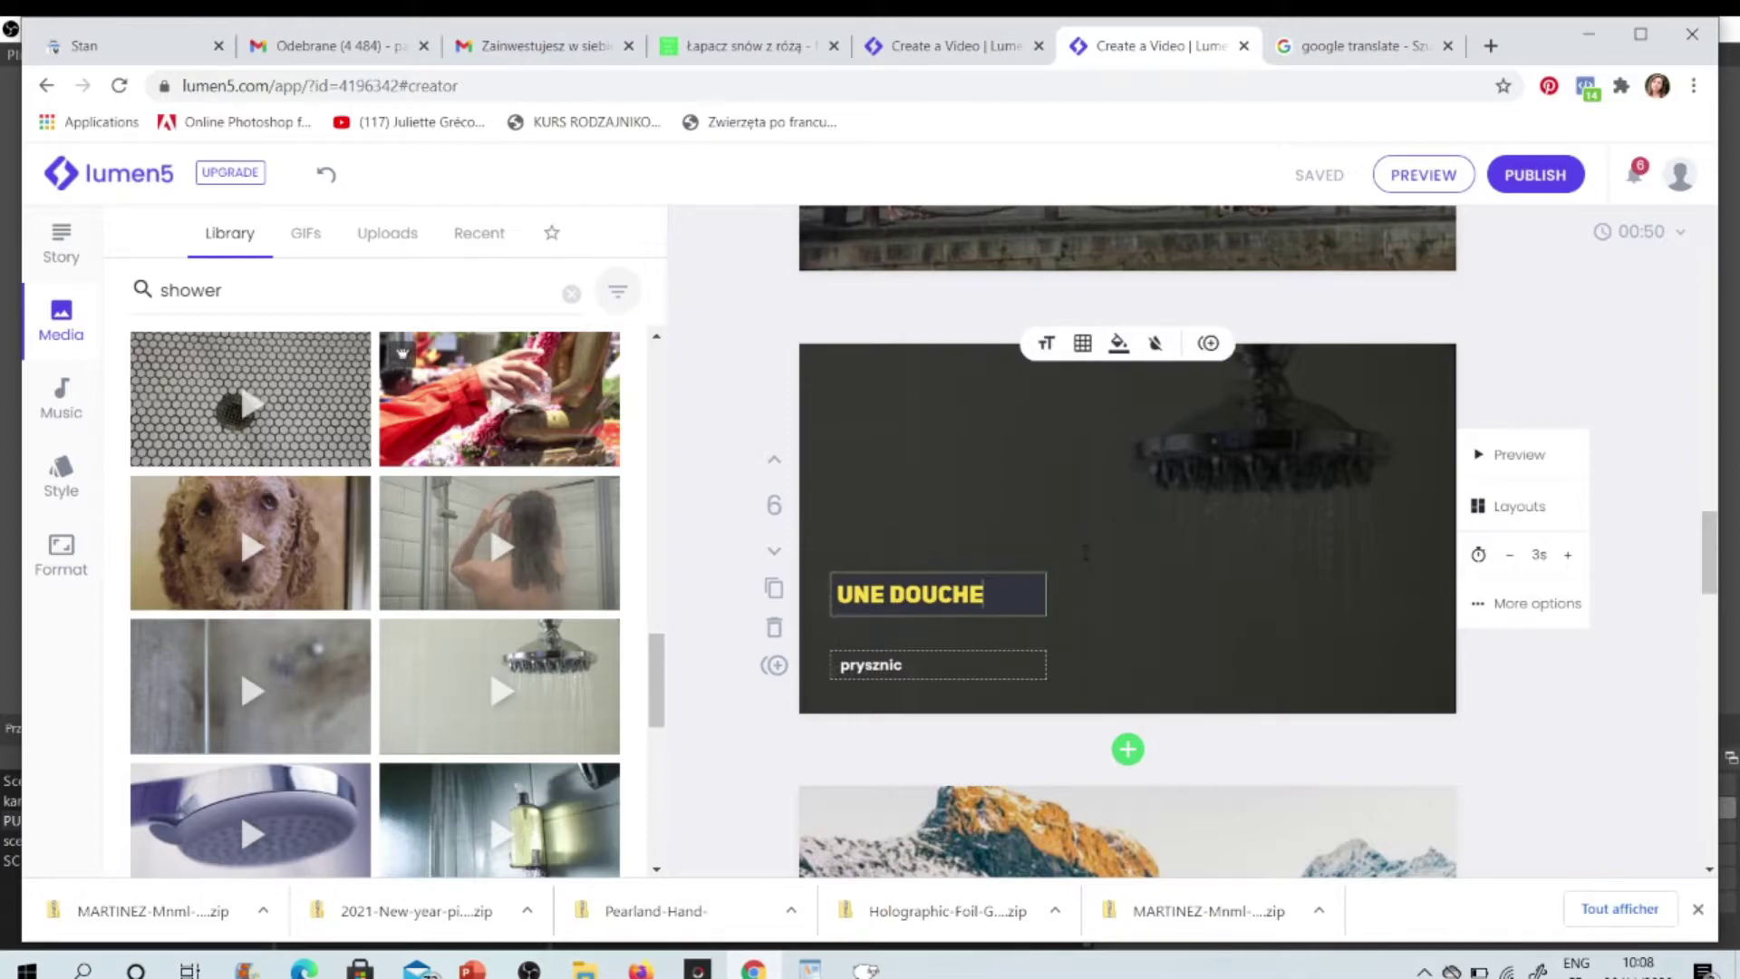
mouse_move(1713, 585)
left_mouse_down()
mouse_move(1712, 544)
mouse_move(1712, 587)
left_mouse_up()
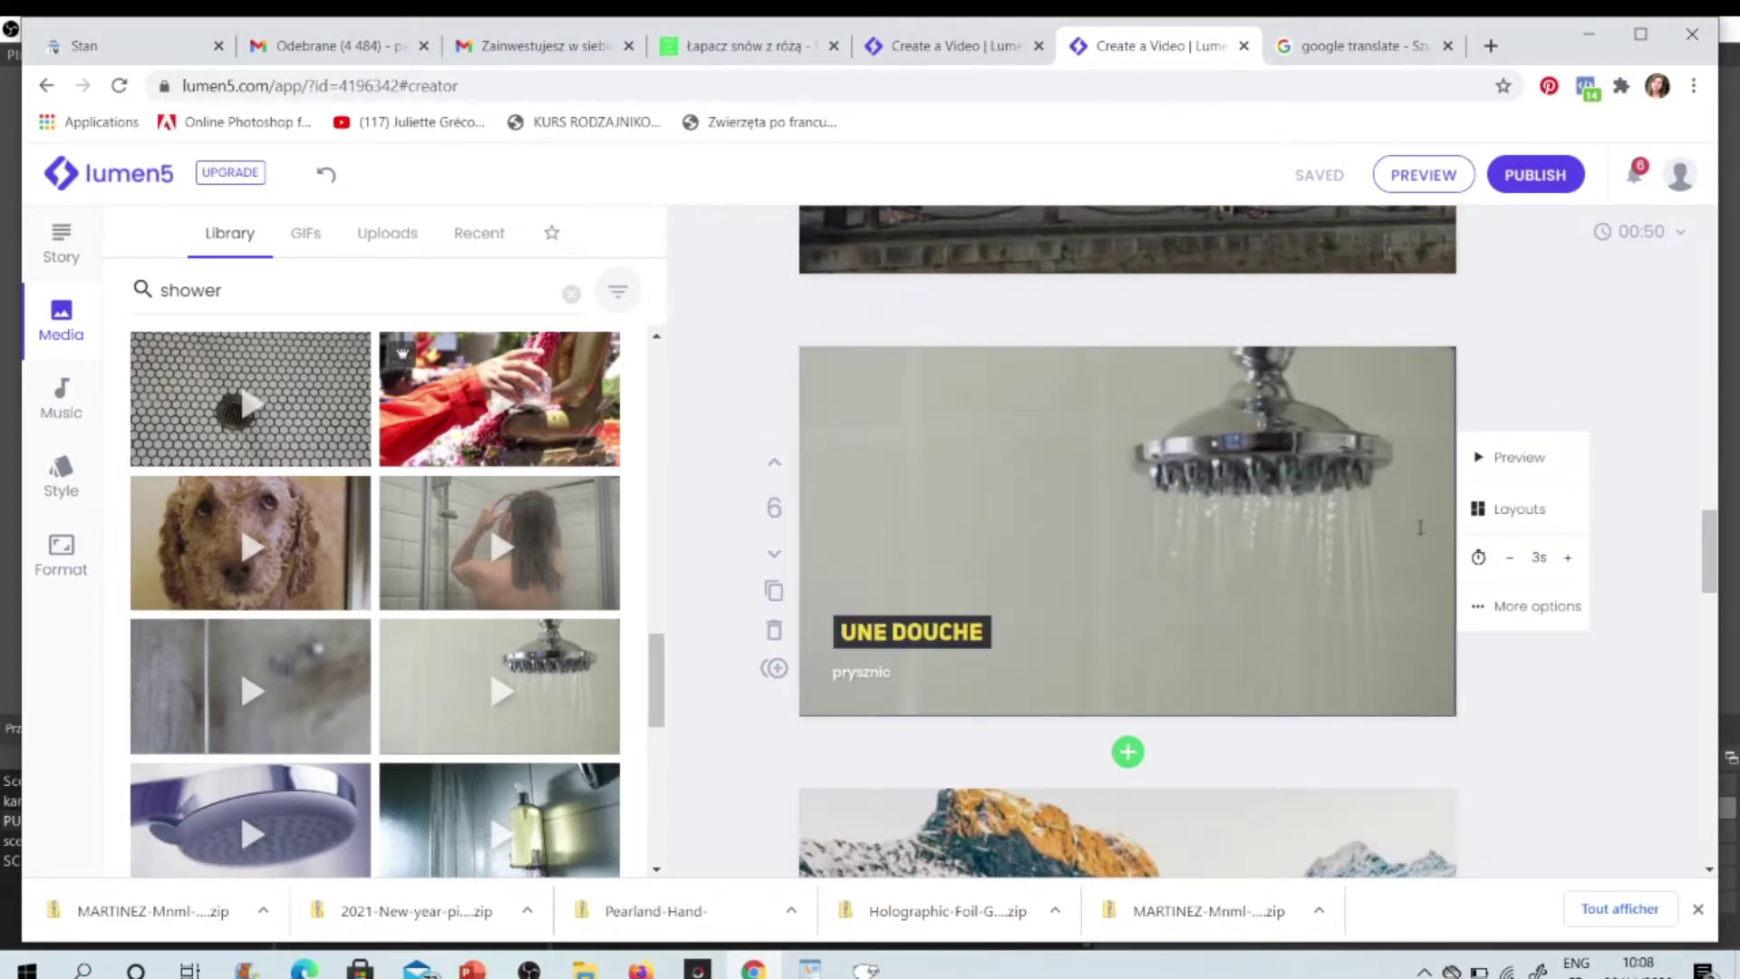
Step: Set the "prysznic" text in scene 6 to Medium size and the scene's duration to 4 s
left_click(883, 675)
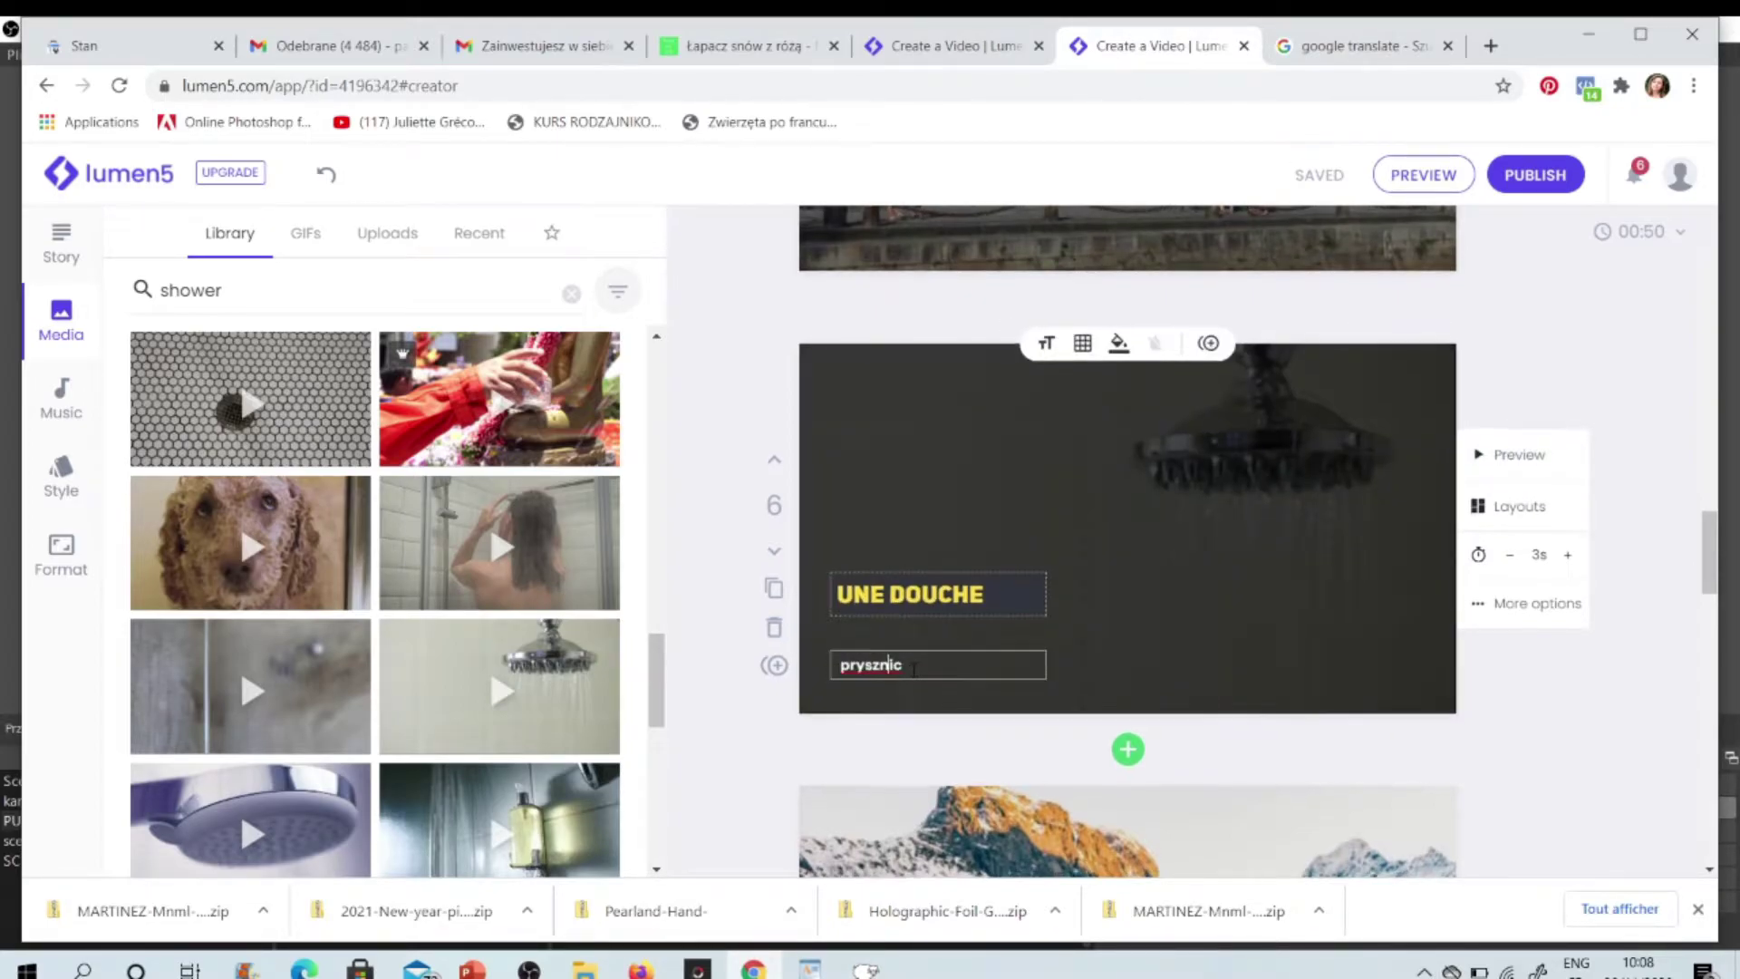
left_click(1046, 344)
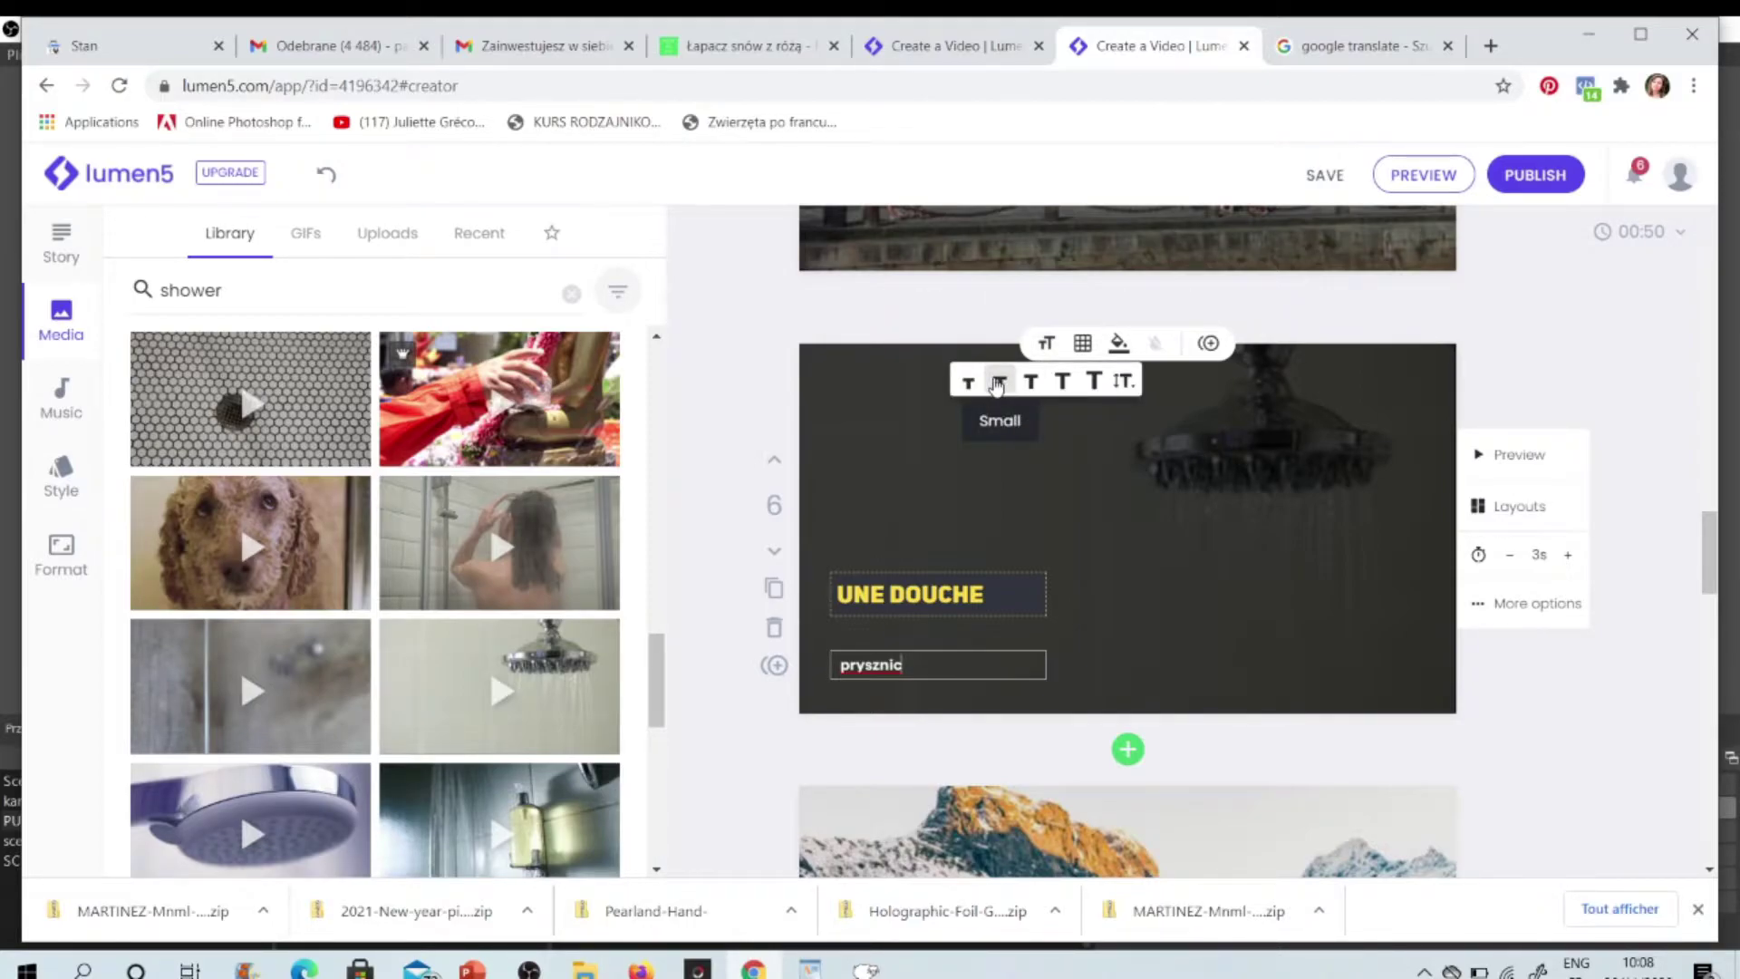
left_click(1031, 382)
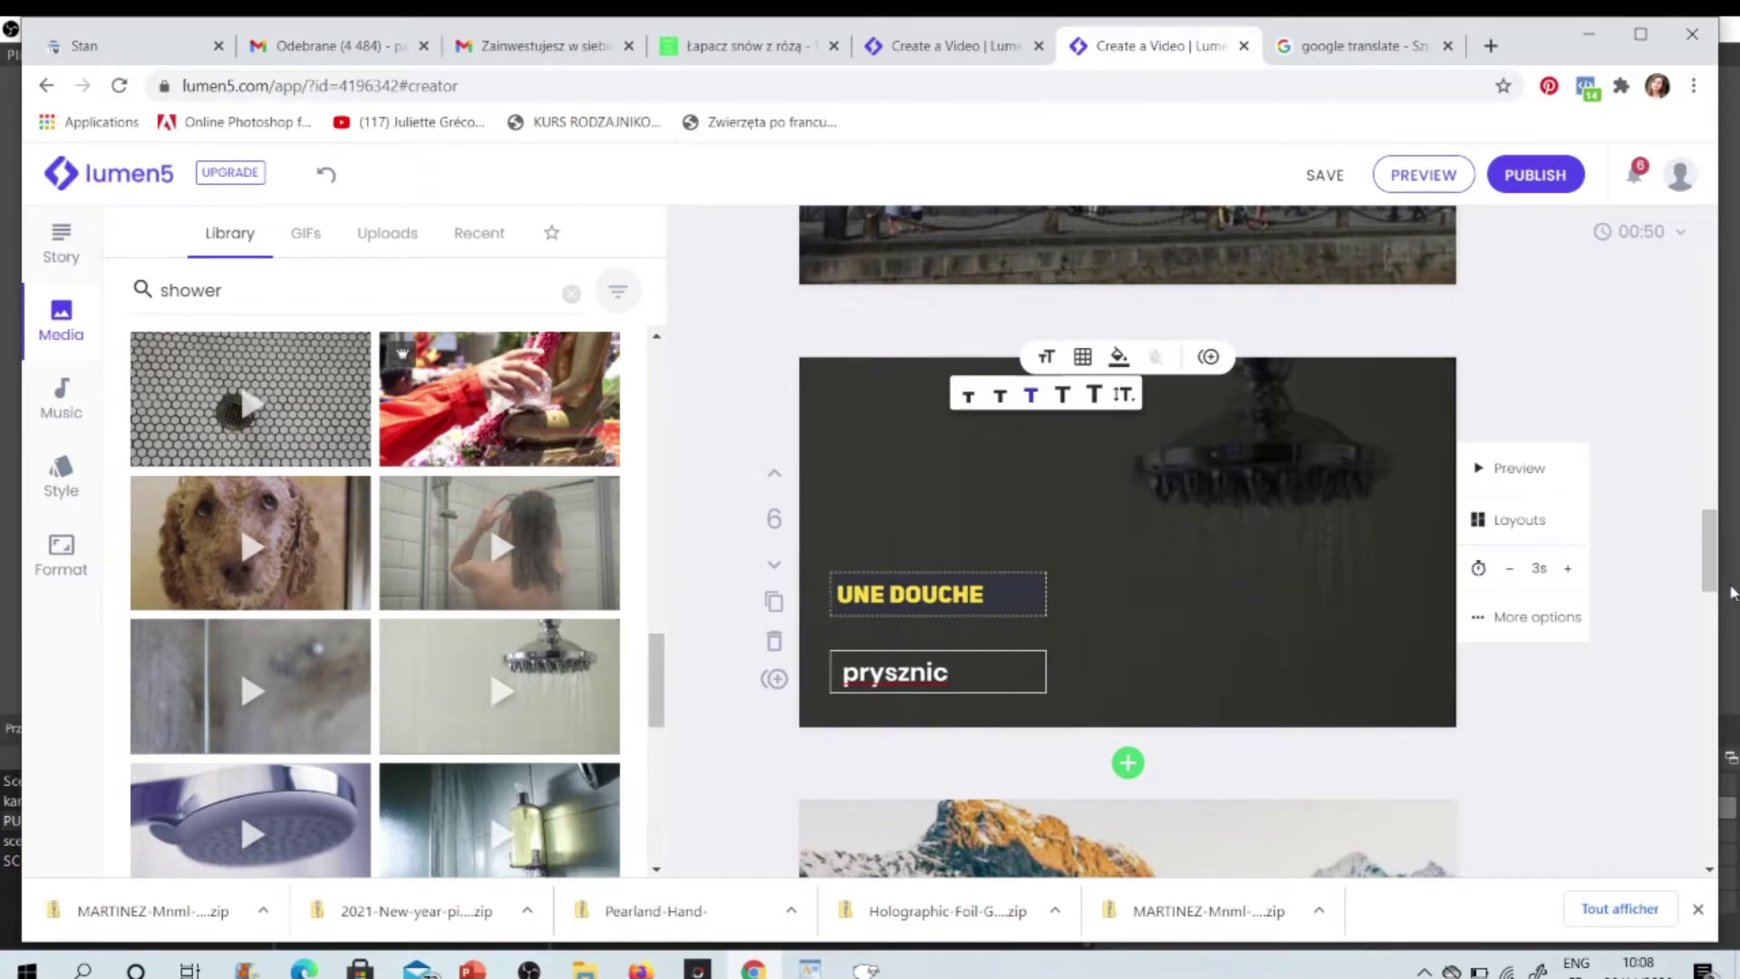
left_click(1645, 630)
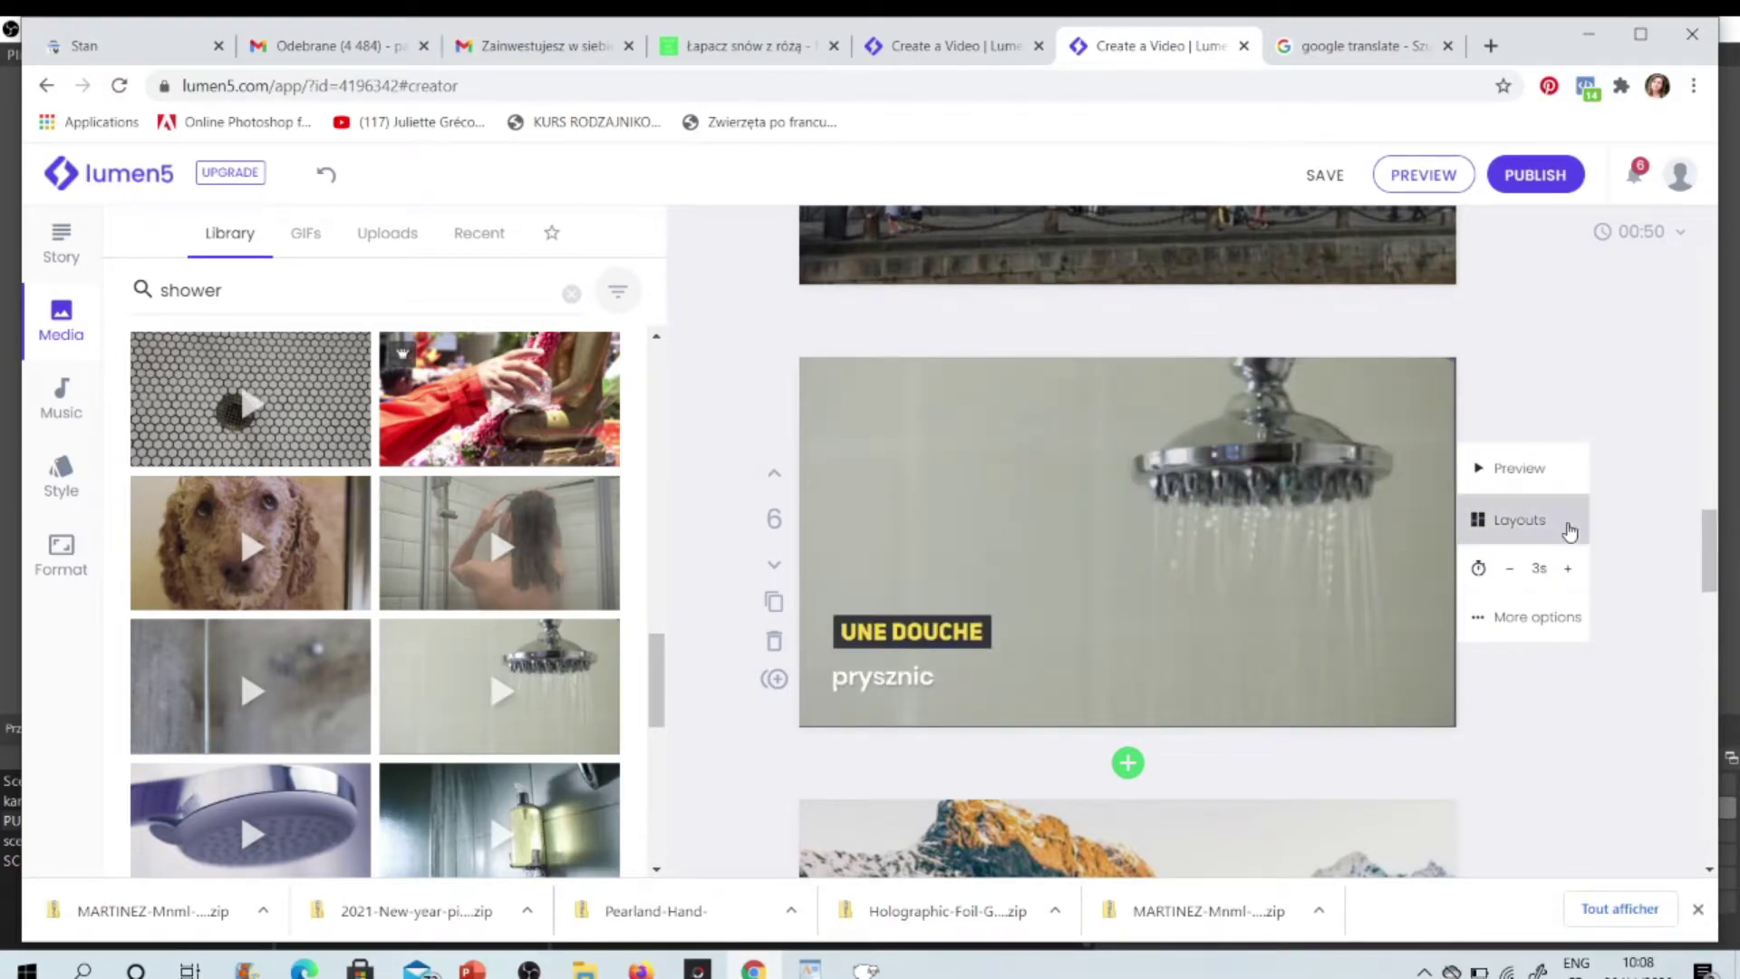
left_click(1569, 569)
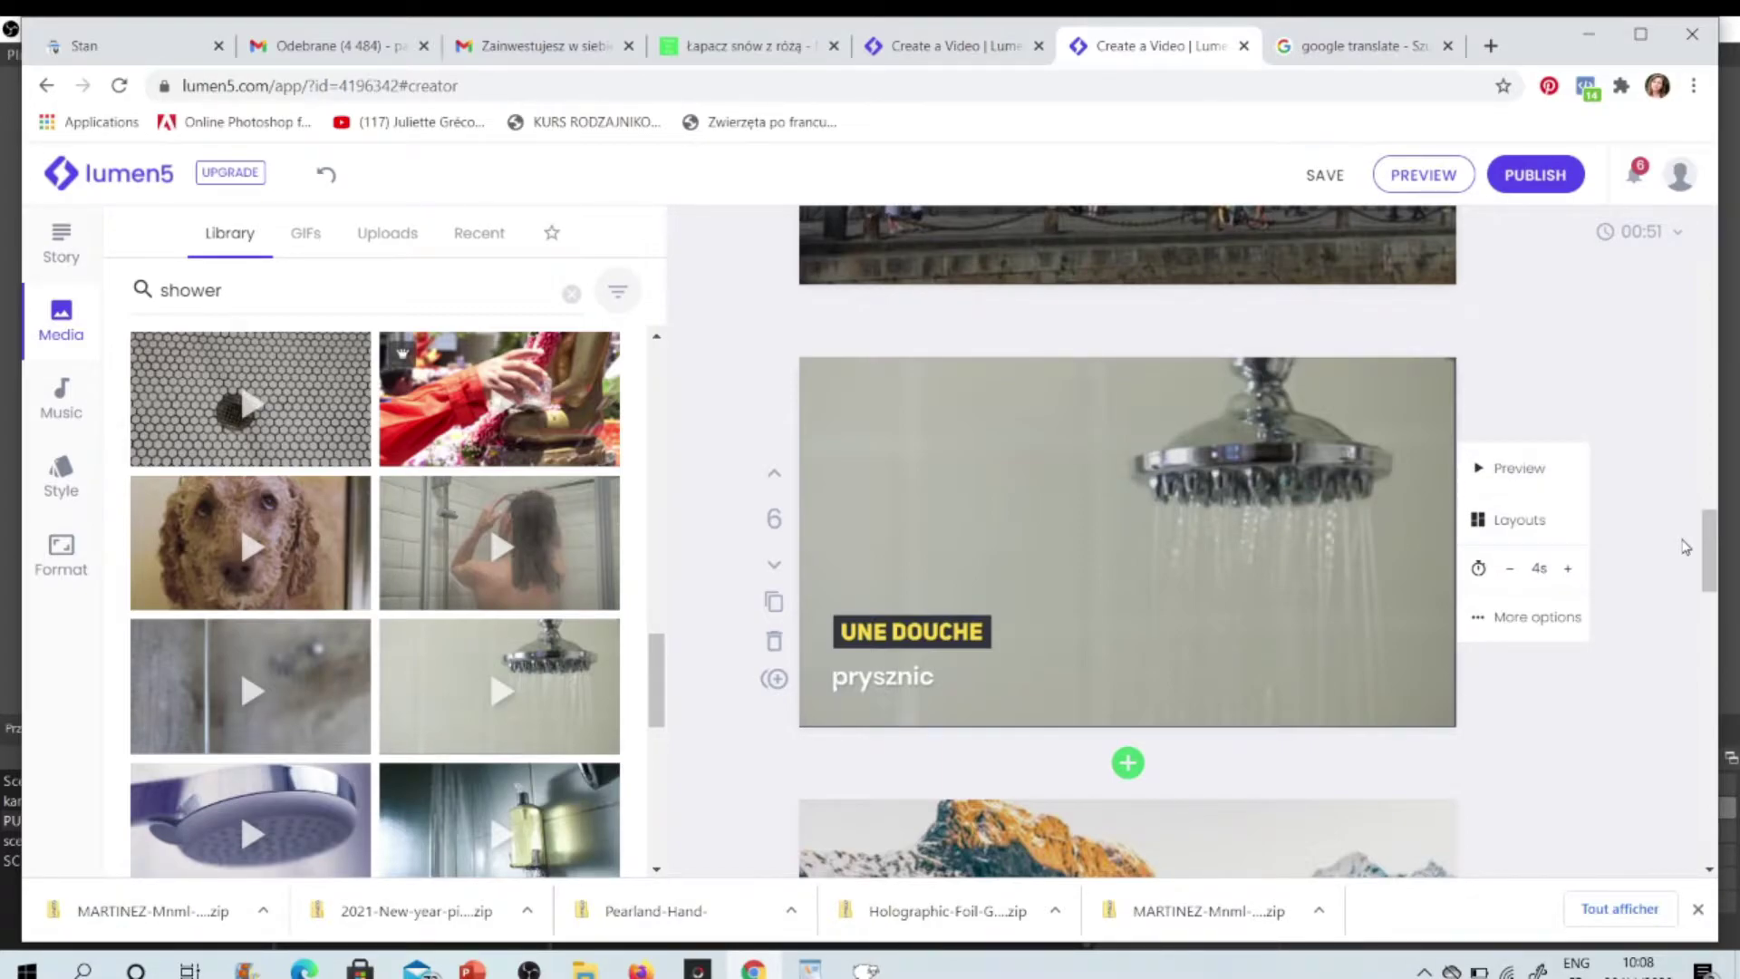
Step: Shorten scene 7's title to "UNE BAIGNOIRE" by moving "- wanna" into the empty text line below it
scroll(1686, 545, "down", 4)
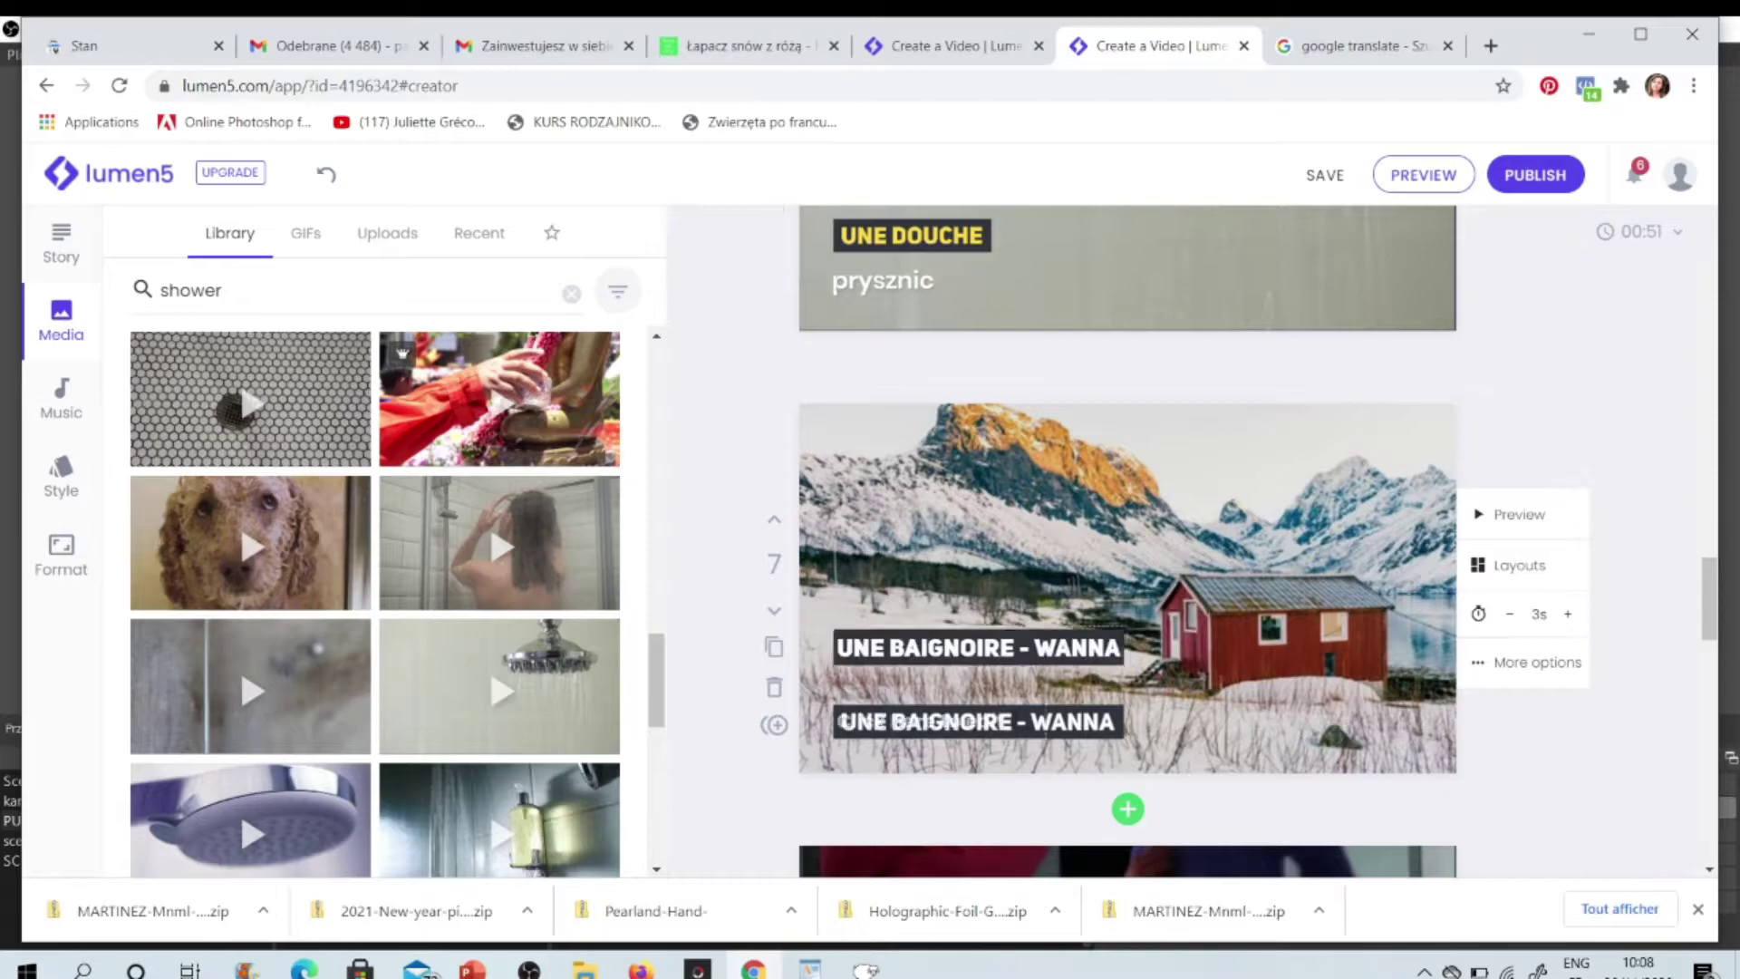
left_click(1024, 652)
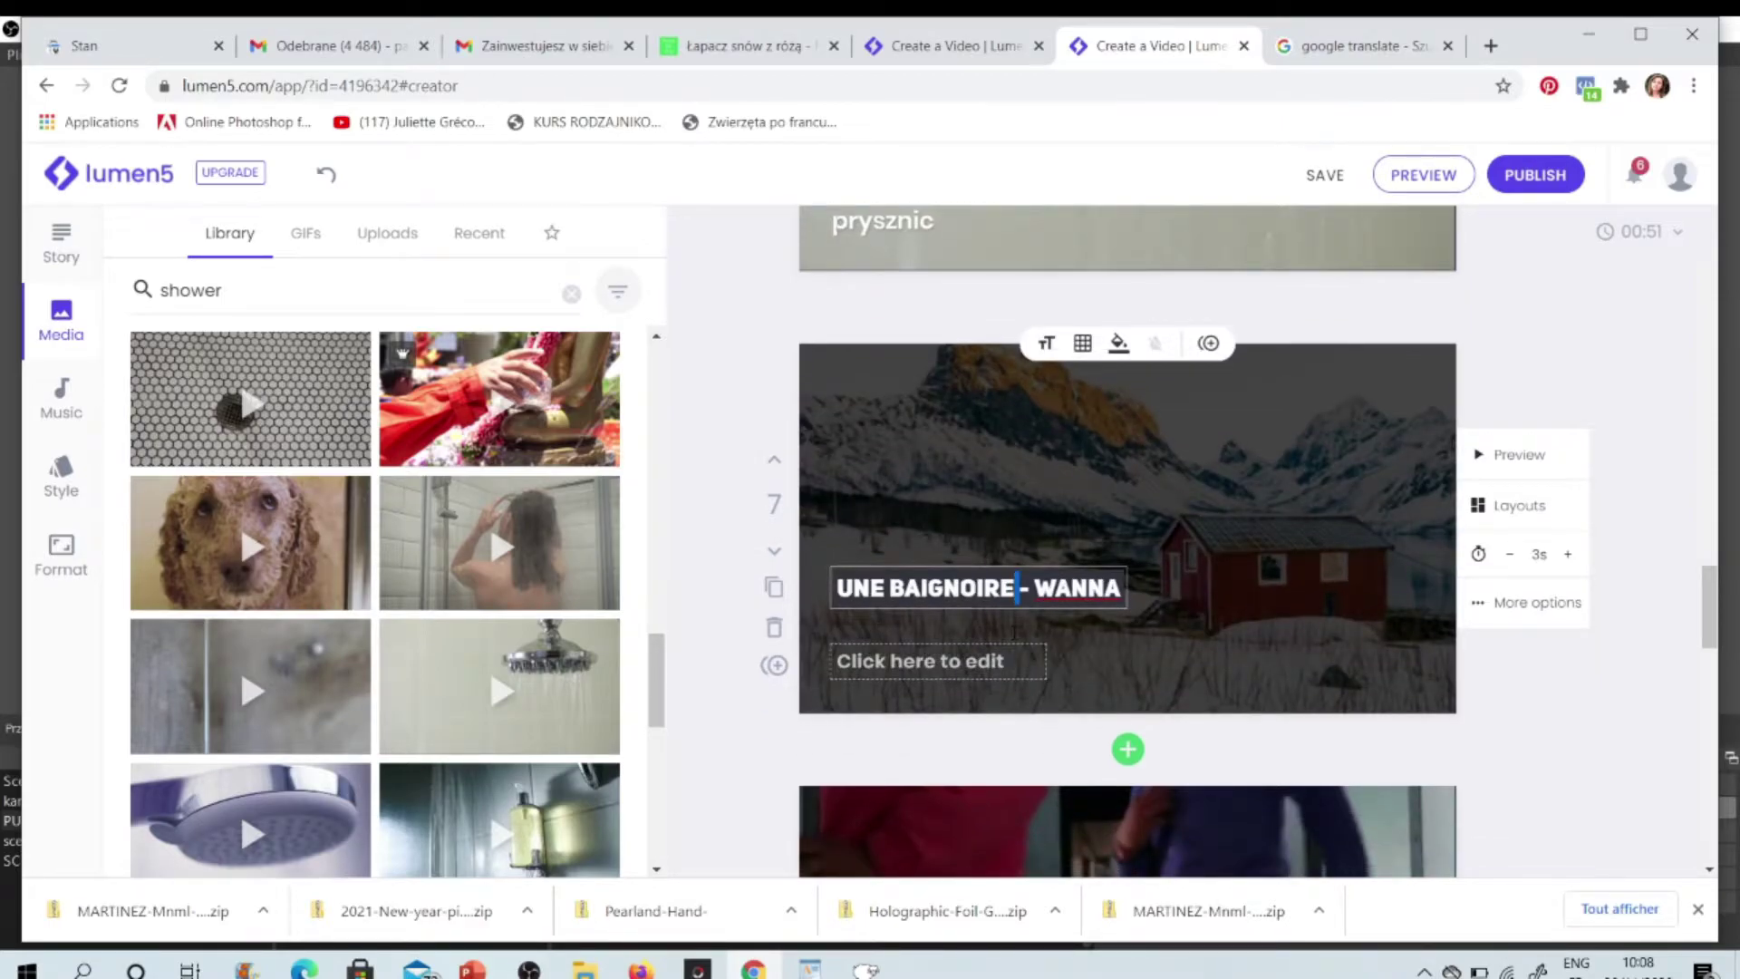
key("shift+End")
key("ctrl+x")
left_click(938, 661)
key("ctrl+v")
Step: Switch to the Google translator and translate "wanna" from Polish to English
left_click(1320, 45)
double_click(369, 428)
type("wanna")
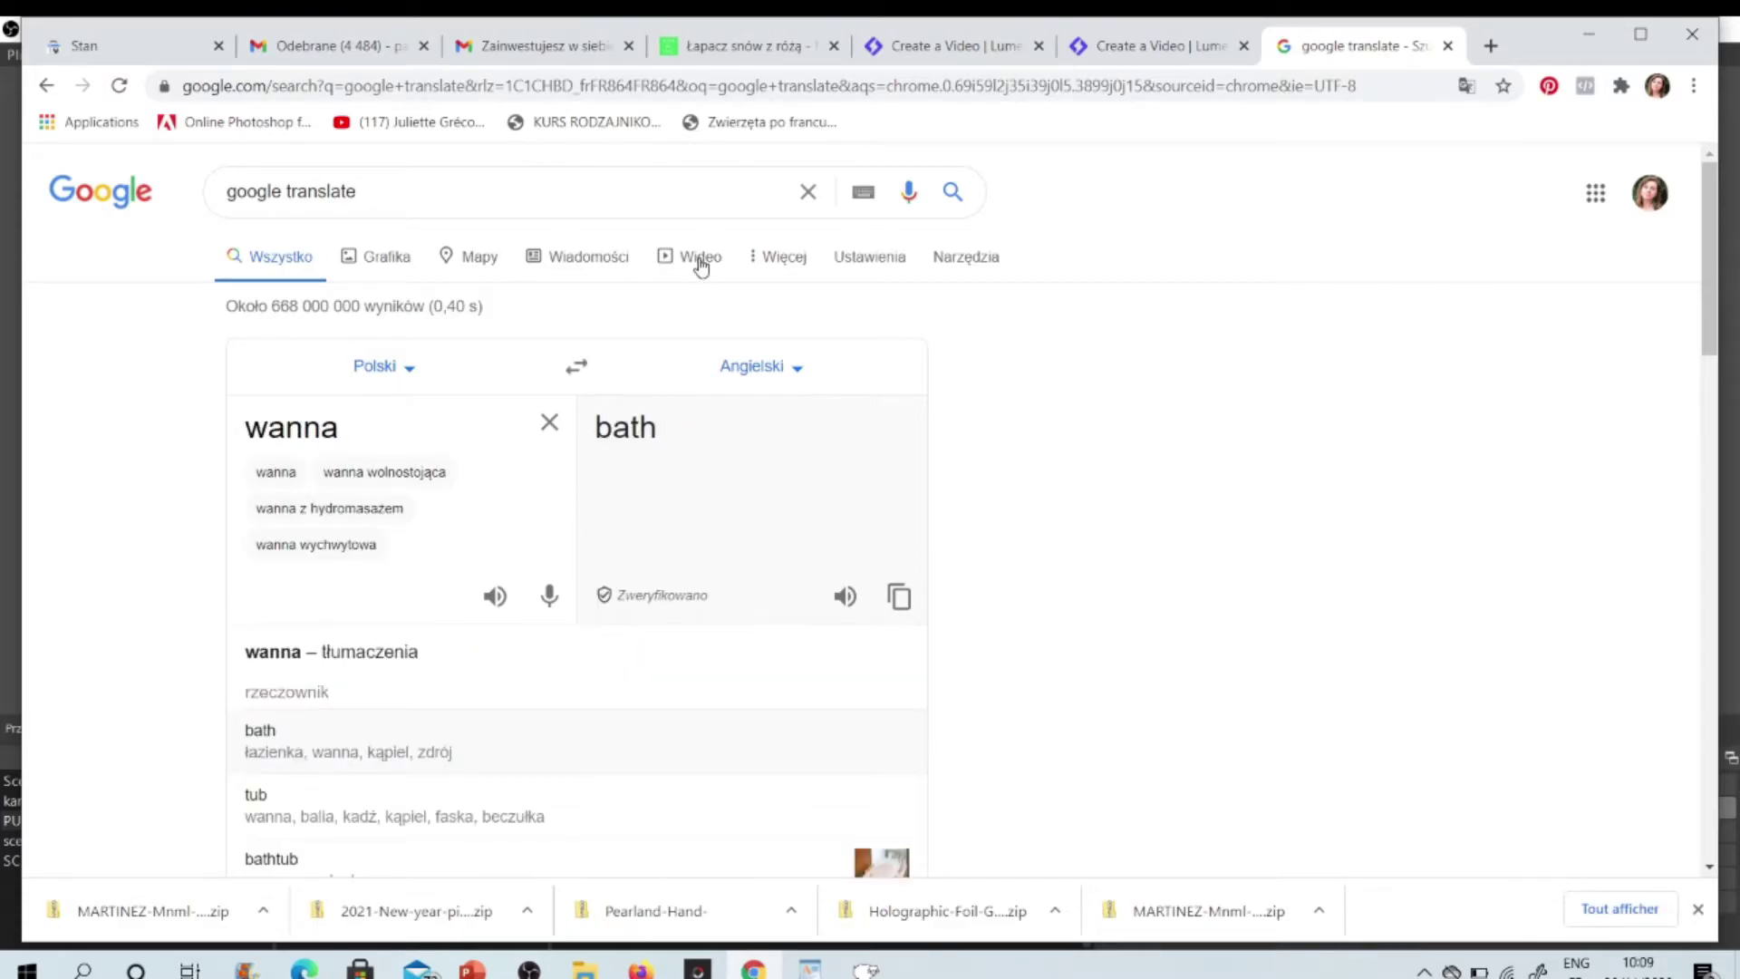
Step: Back in Lumen5, search the media library for "bath" and set scene 7's background to the free clip of a woman in a bathtub beside purple flowers
left_click(1126, 61)
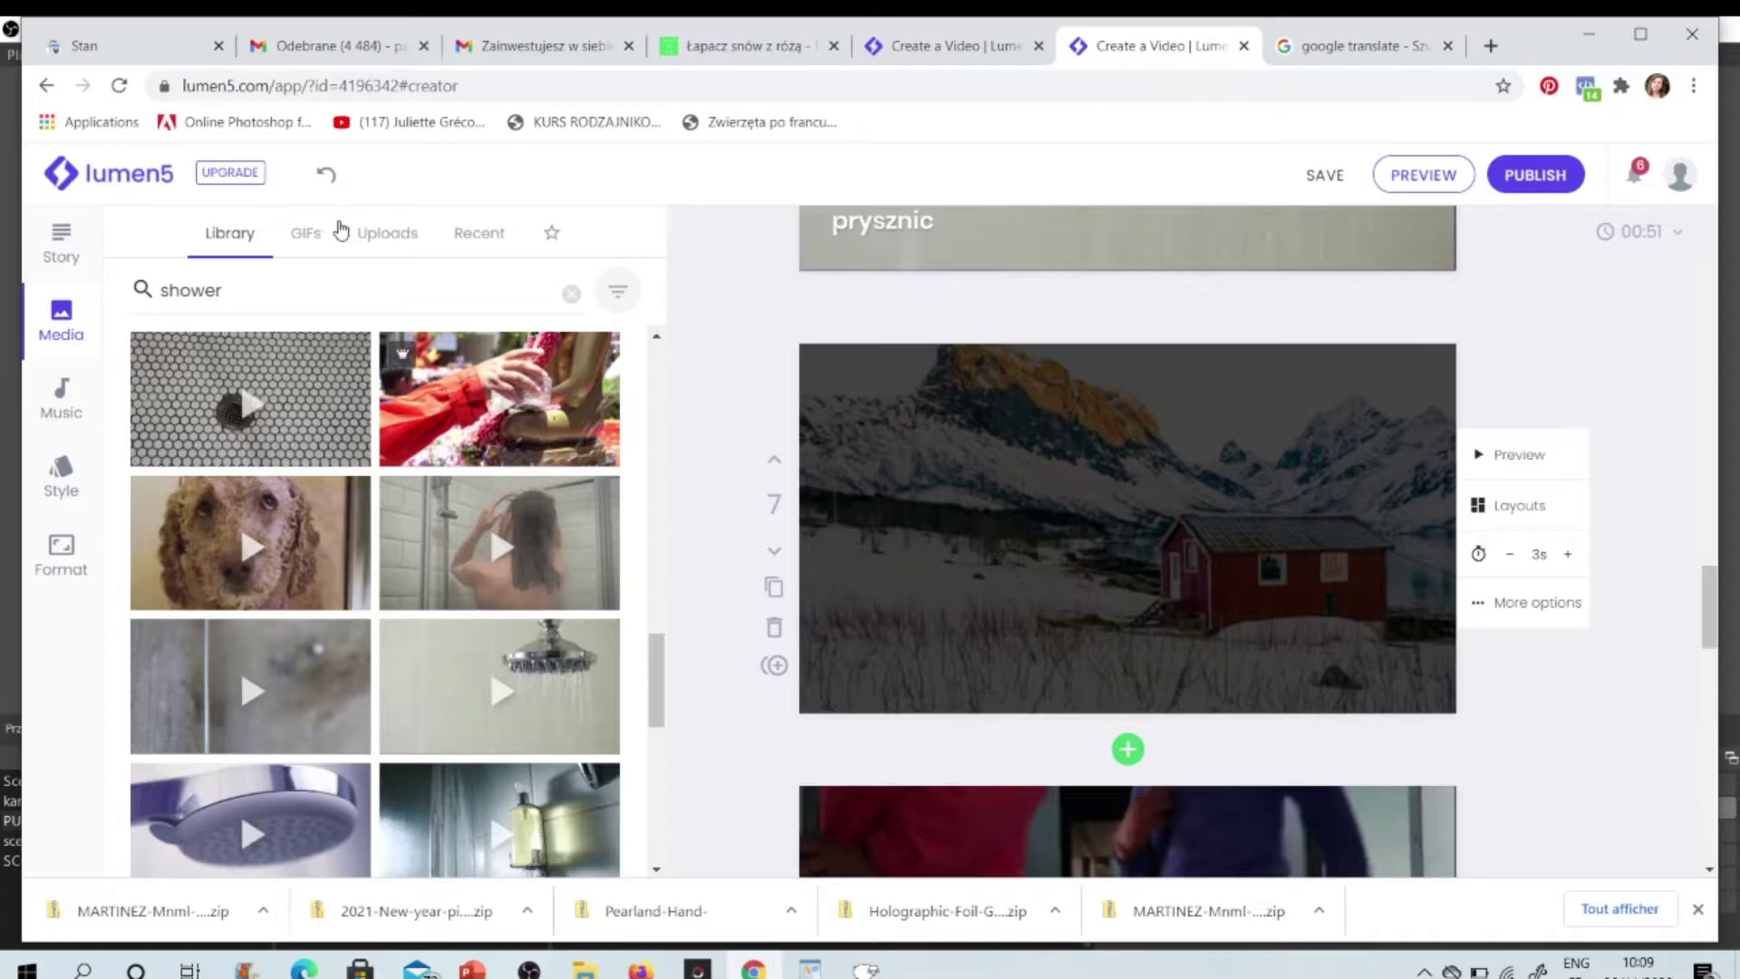
double_click(291, 281)
type("bath")
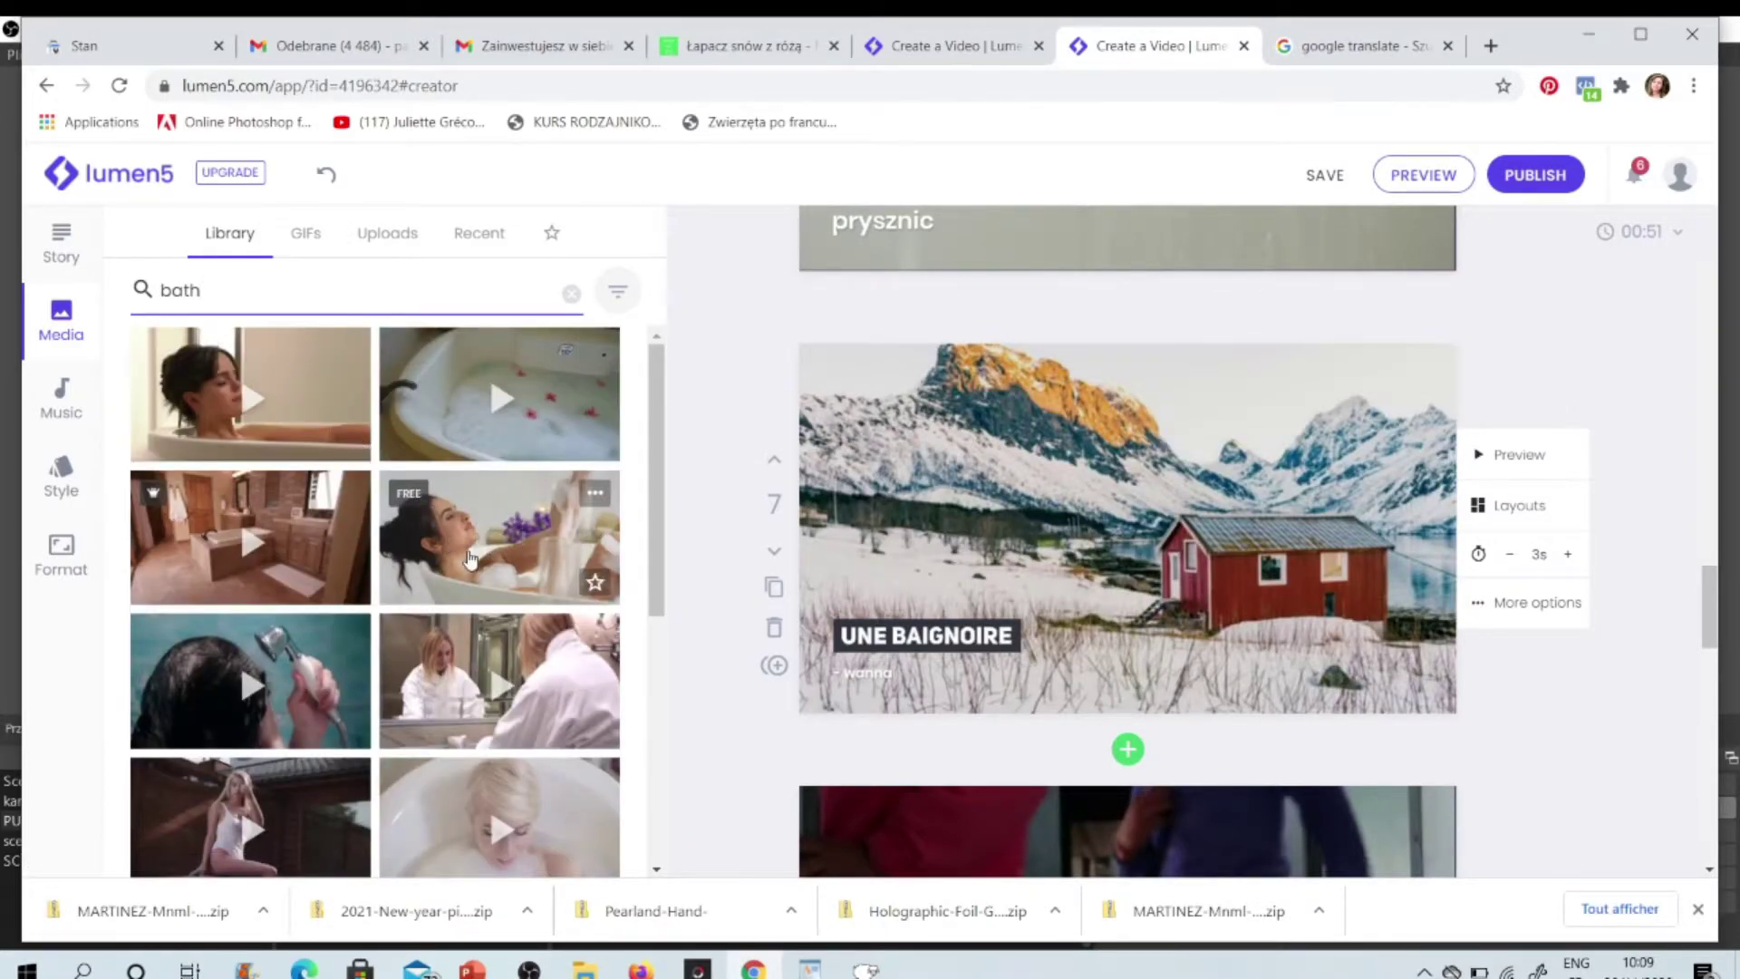
left_click_drag(463, 555, 898, 493)
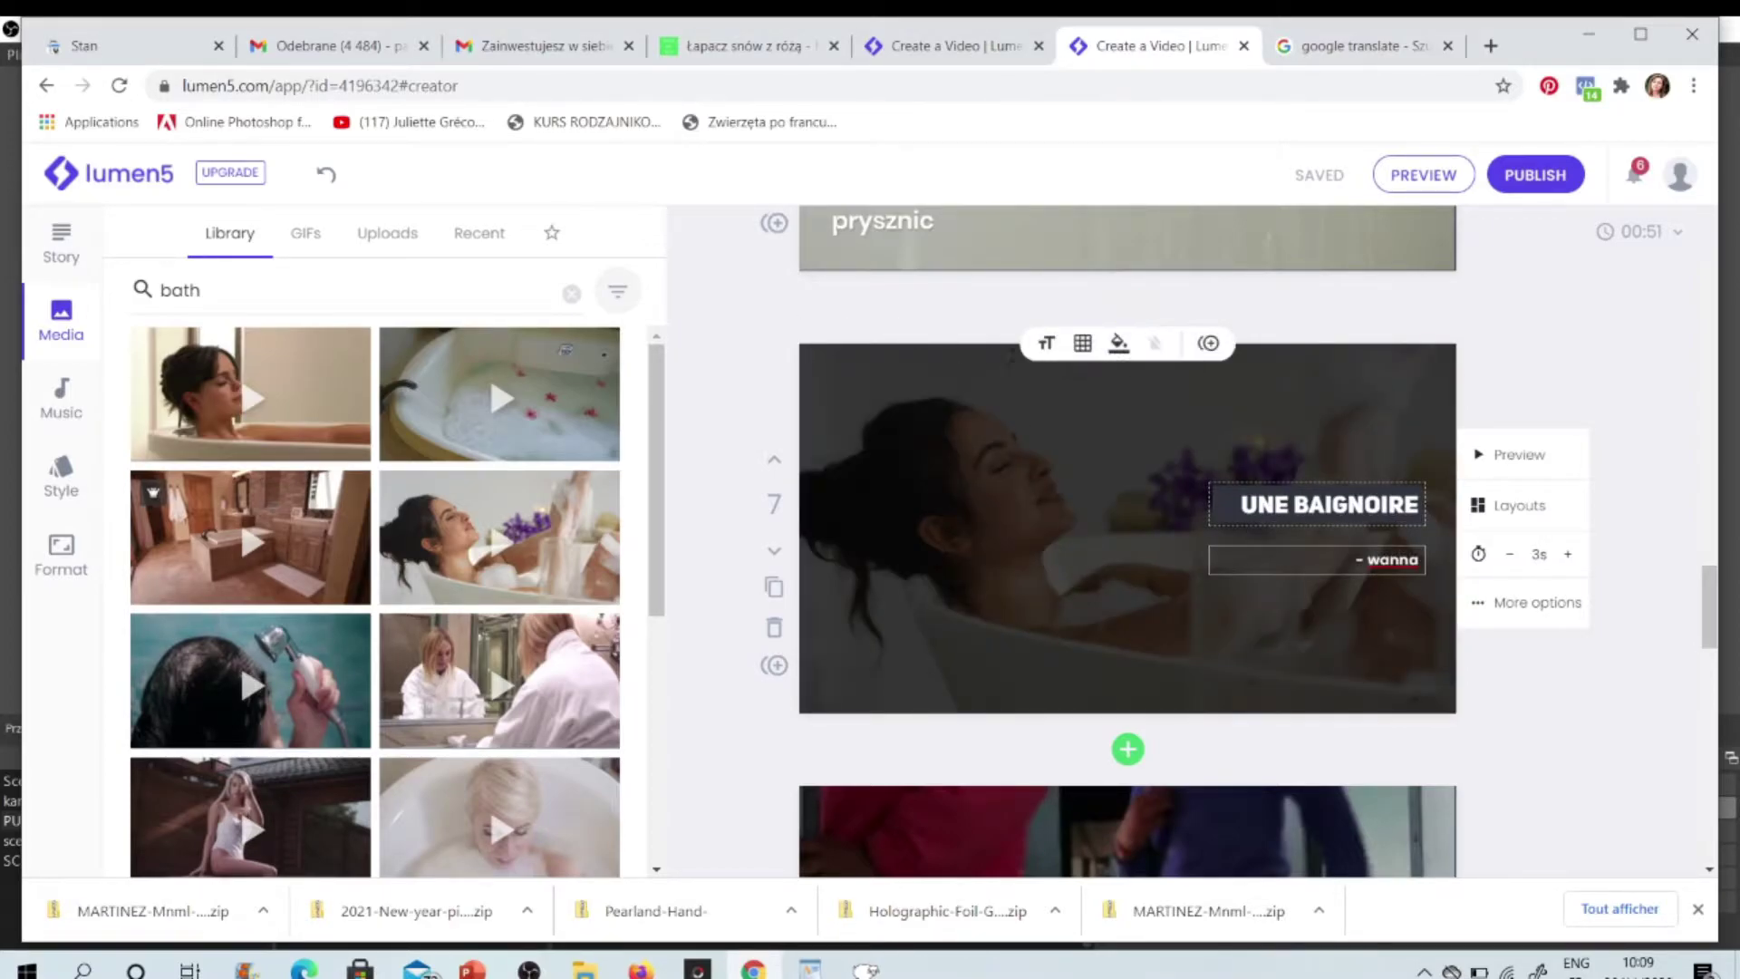
Step: Set the "- wanna" text in scene 7 to Medium size
left_click(1046, 342)
left_click(1029, 385)
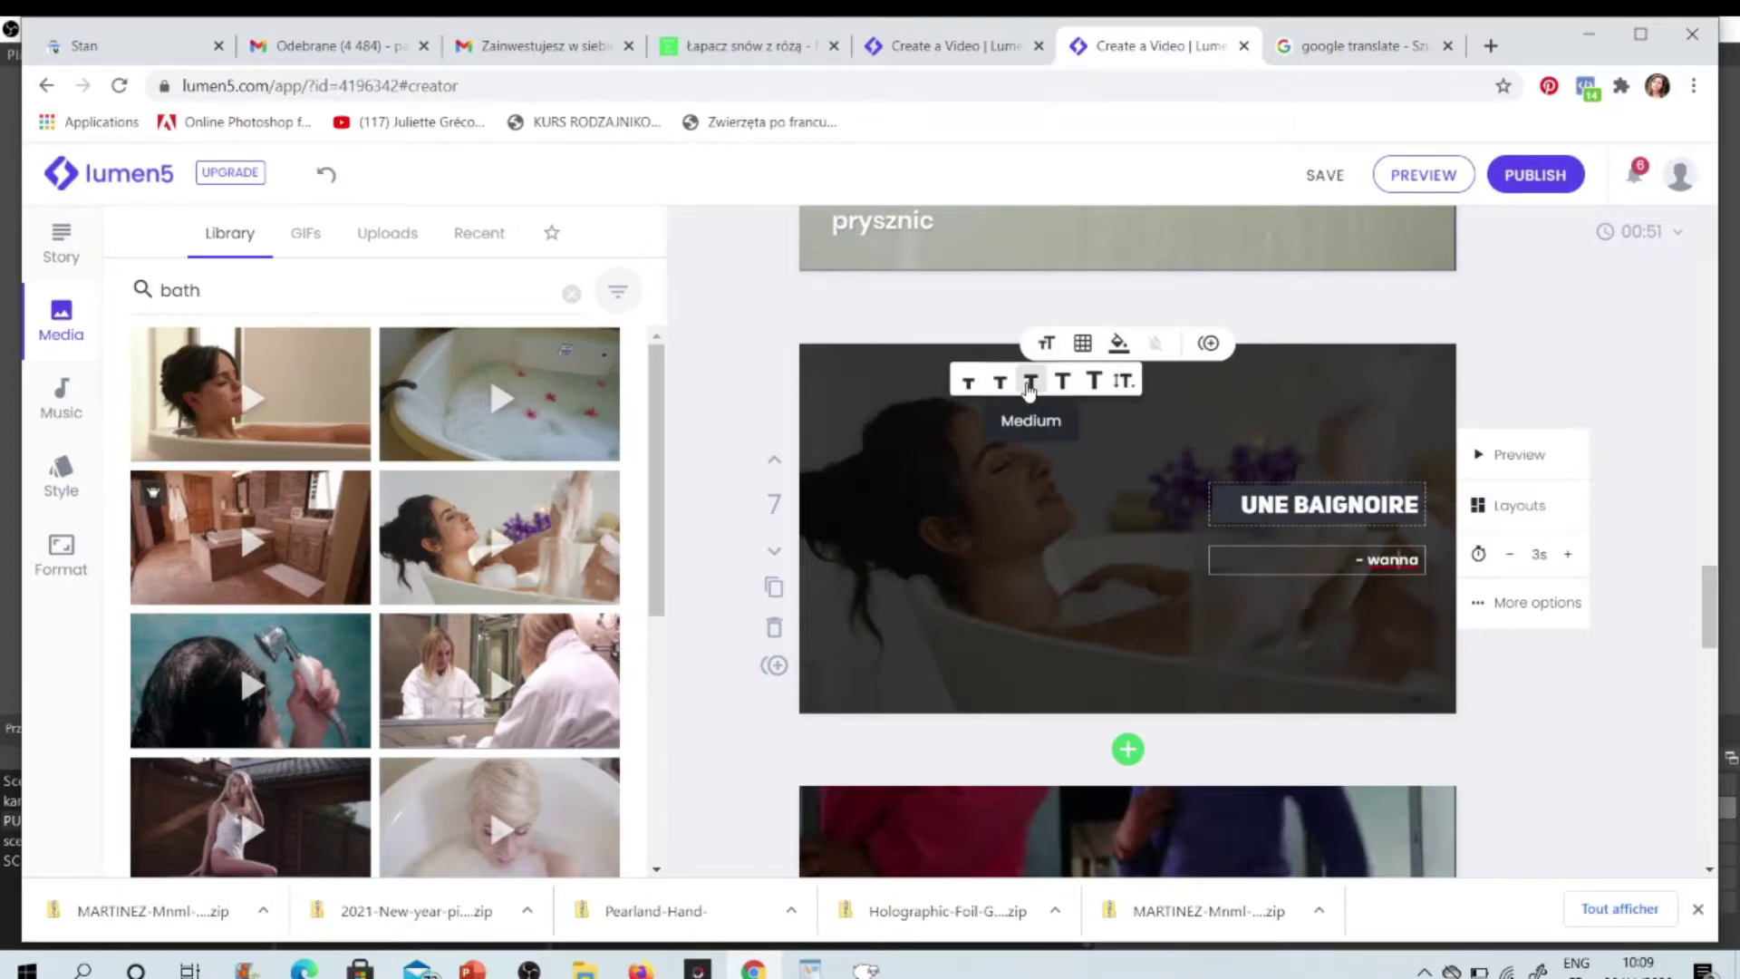
left_click(1638, 367)
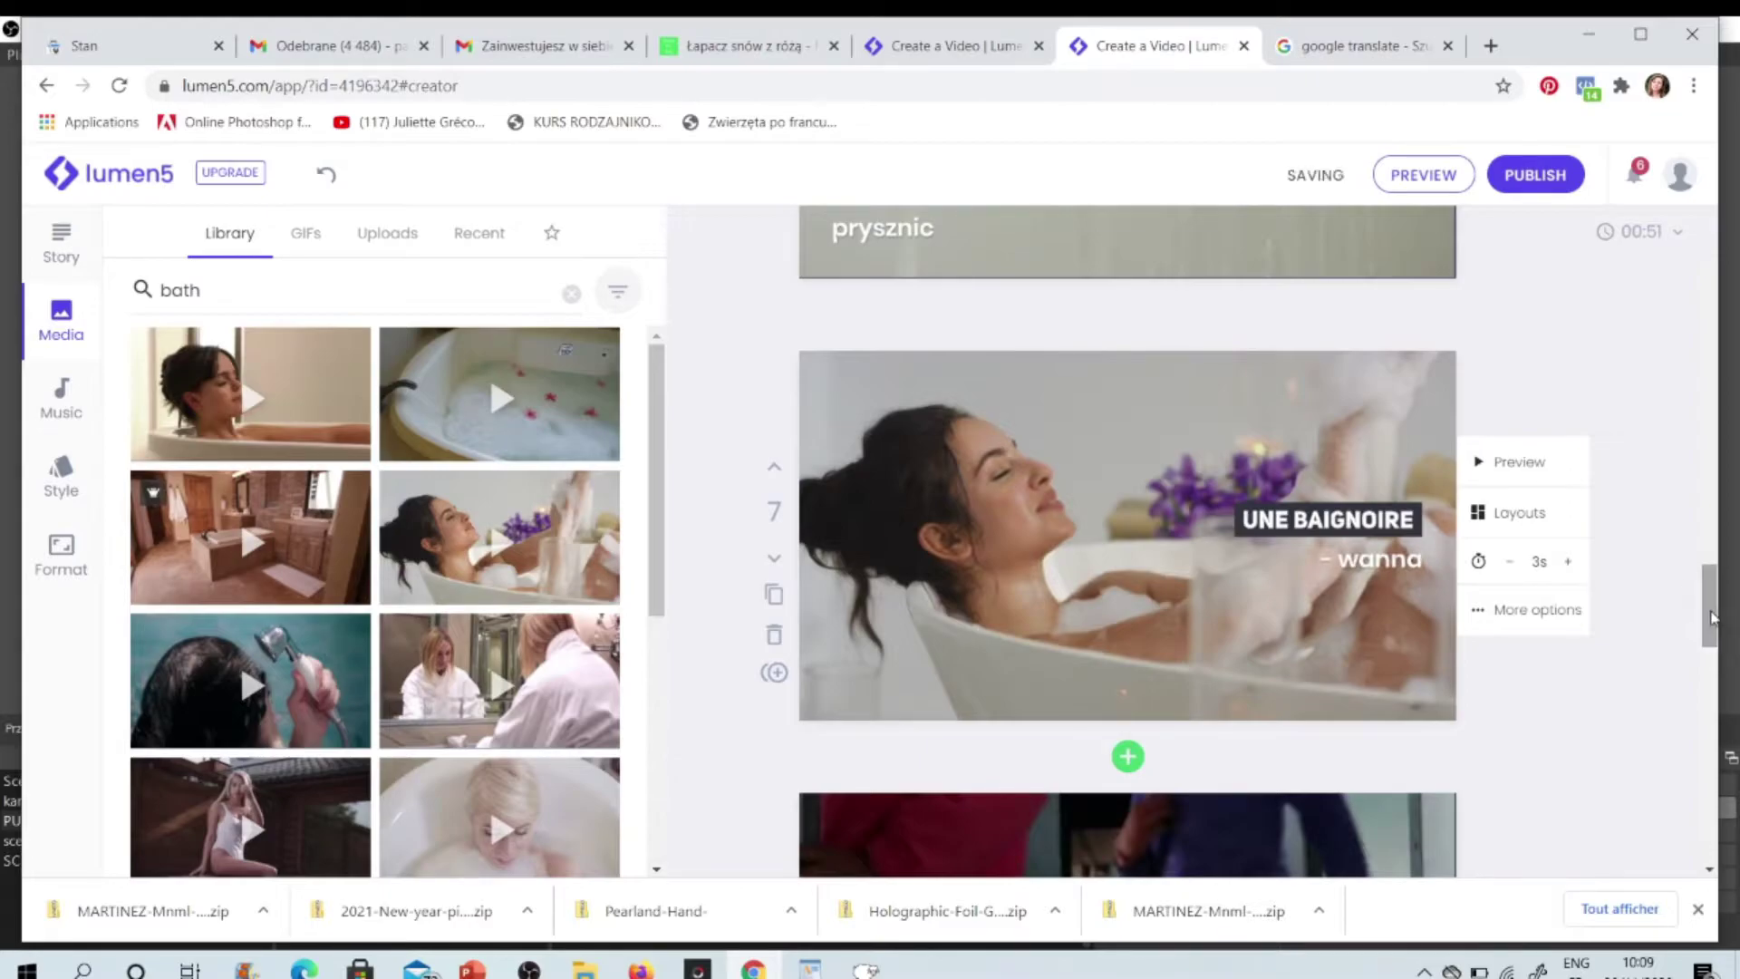
Step: Remove the keyword highlight from "UNE DOUCHE" in scene 6 and dismiss the highlighting tip
scroll(1712, 603, "up", 1)
scroll(1713, 602, "up", 1)
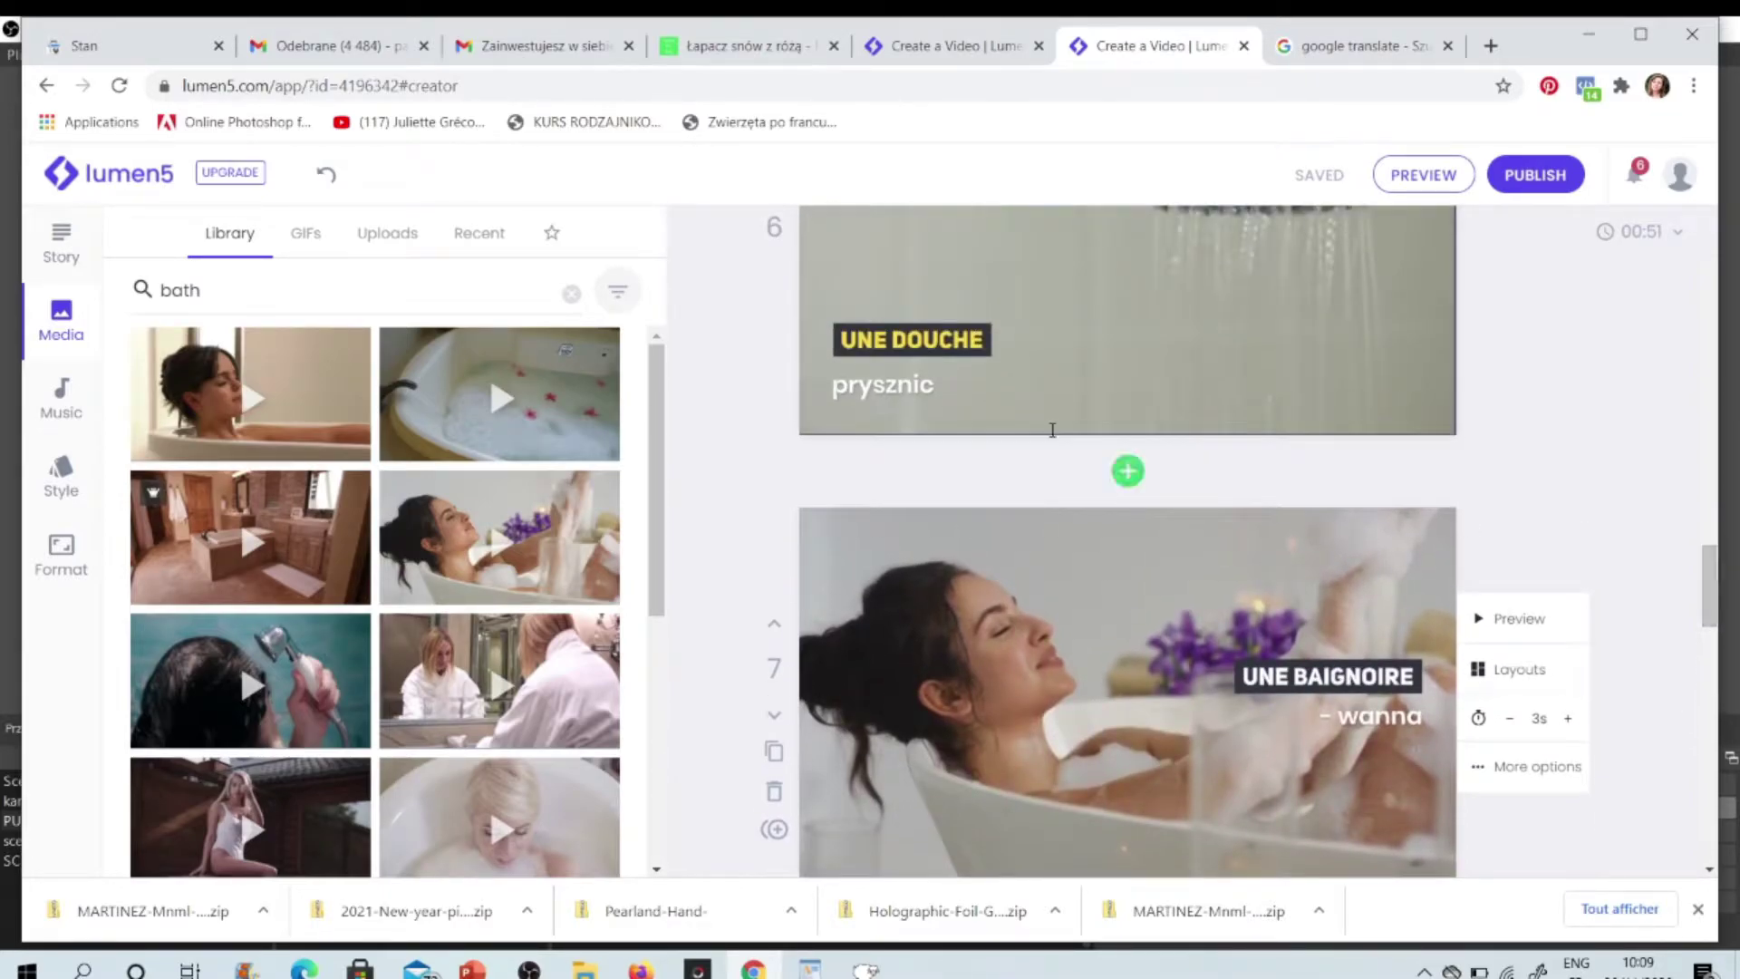
left_click(1070, 408)
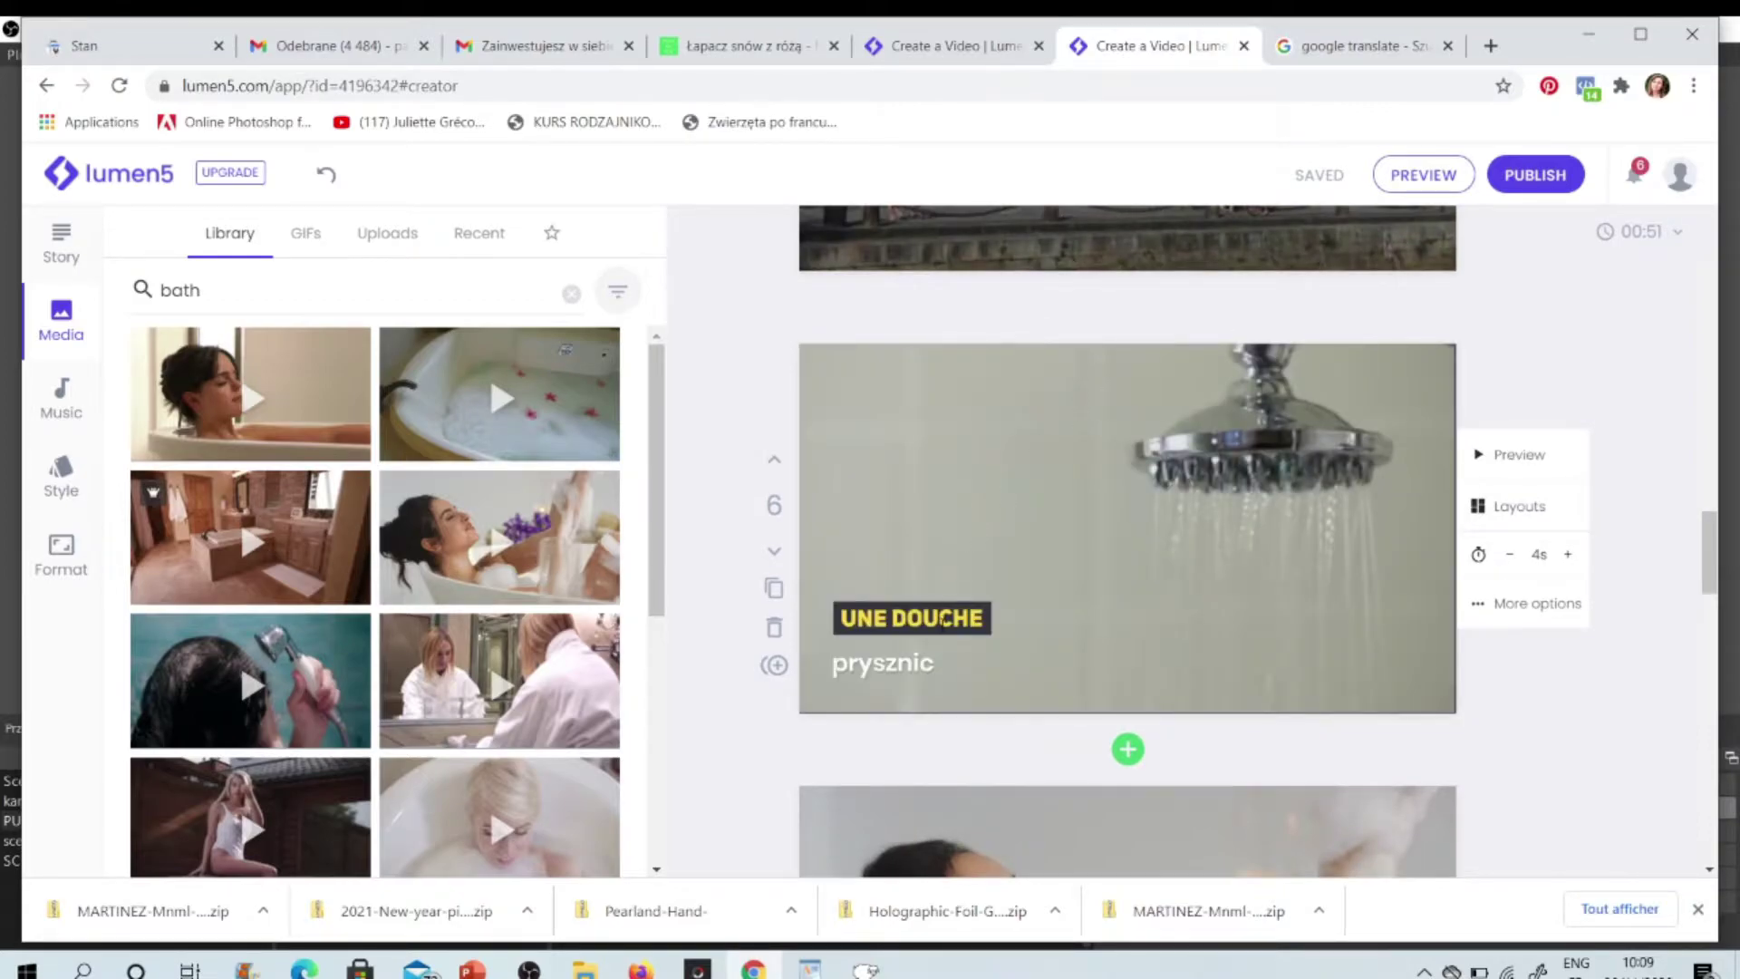
left_click(910, 618)
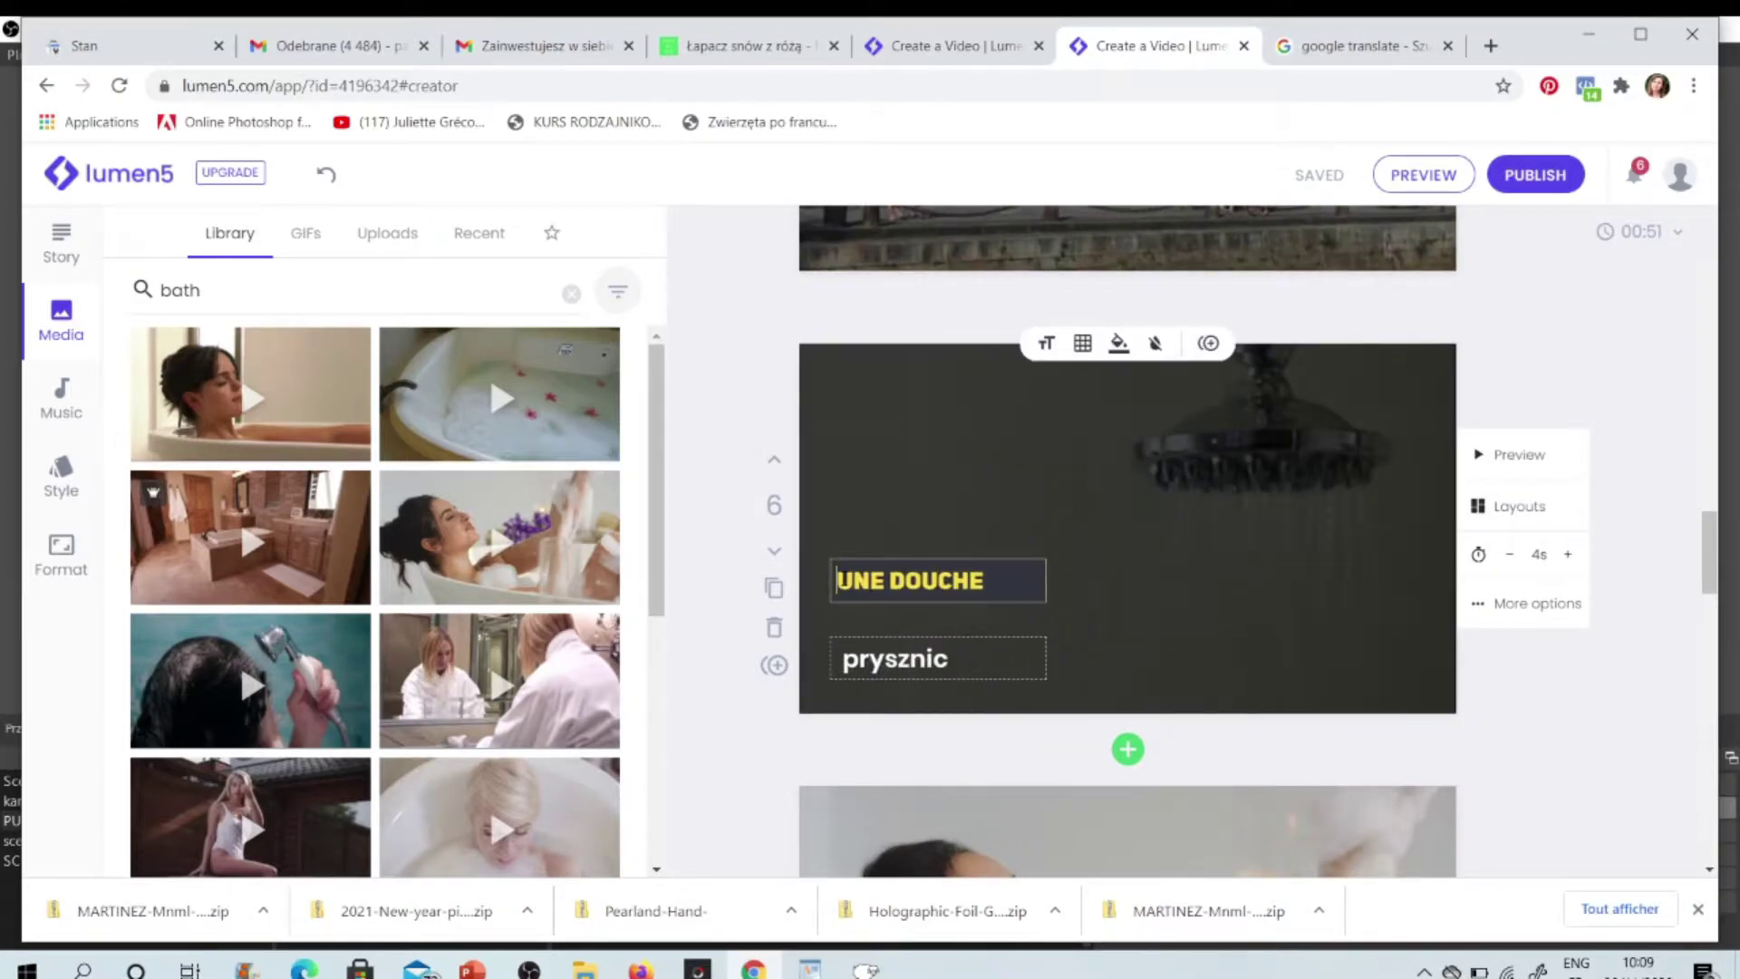
key("ctrl+a")
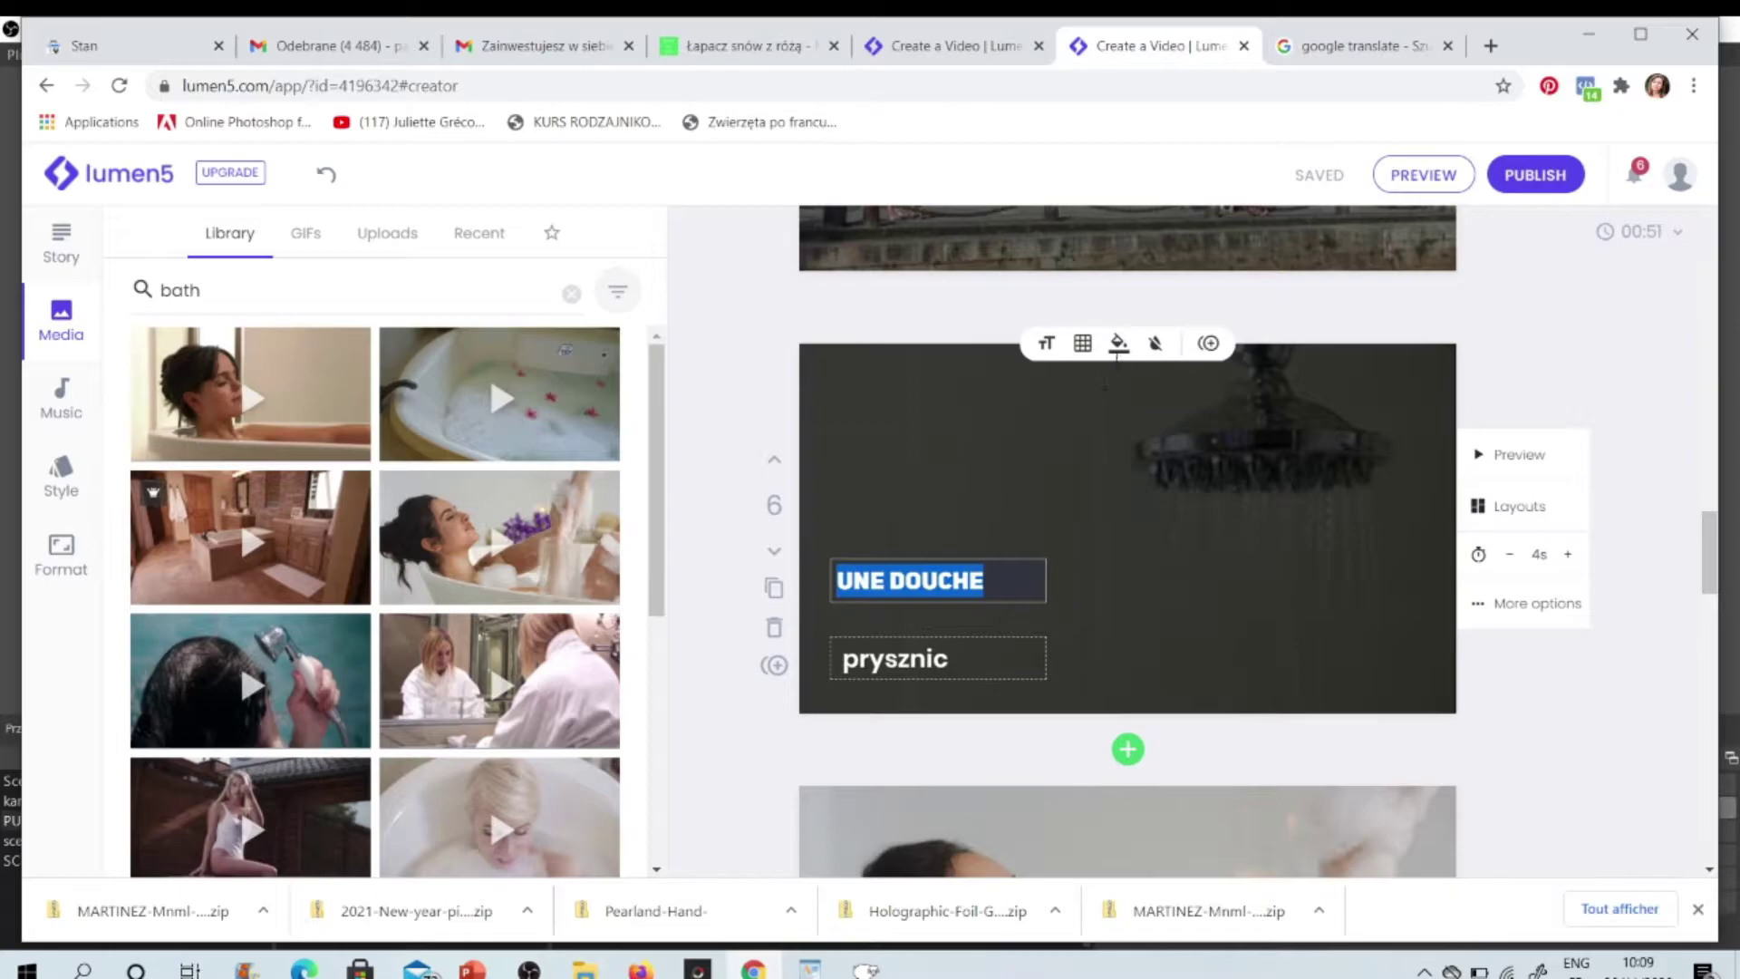
left_click(1120, 345)
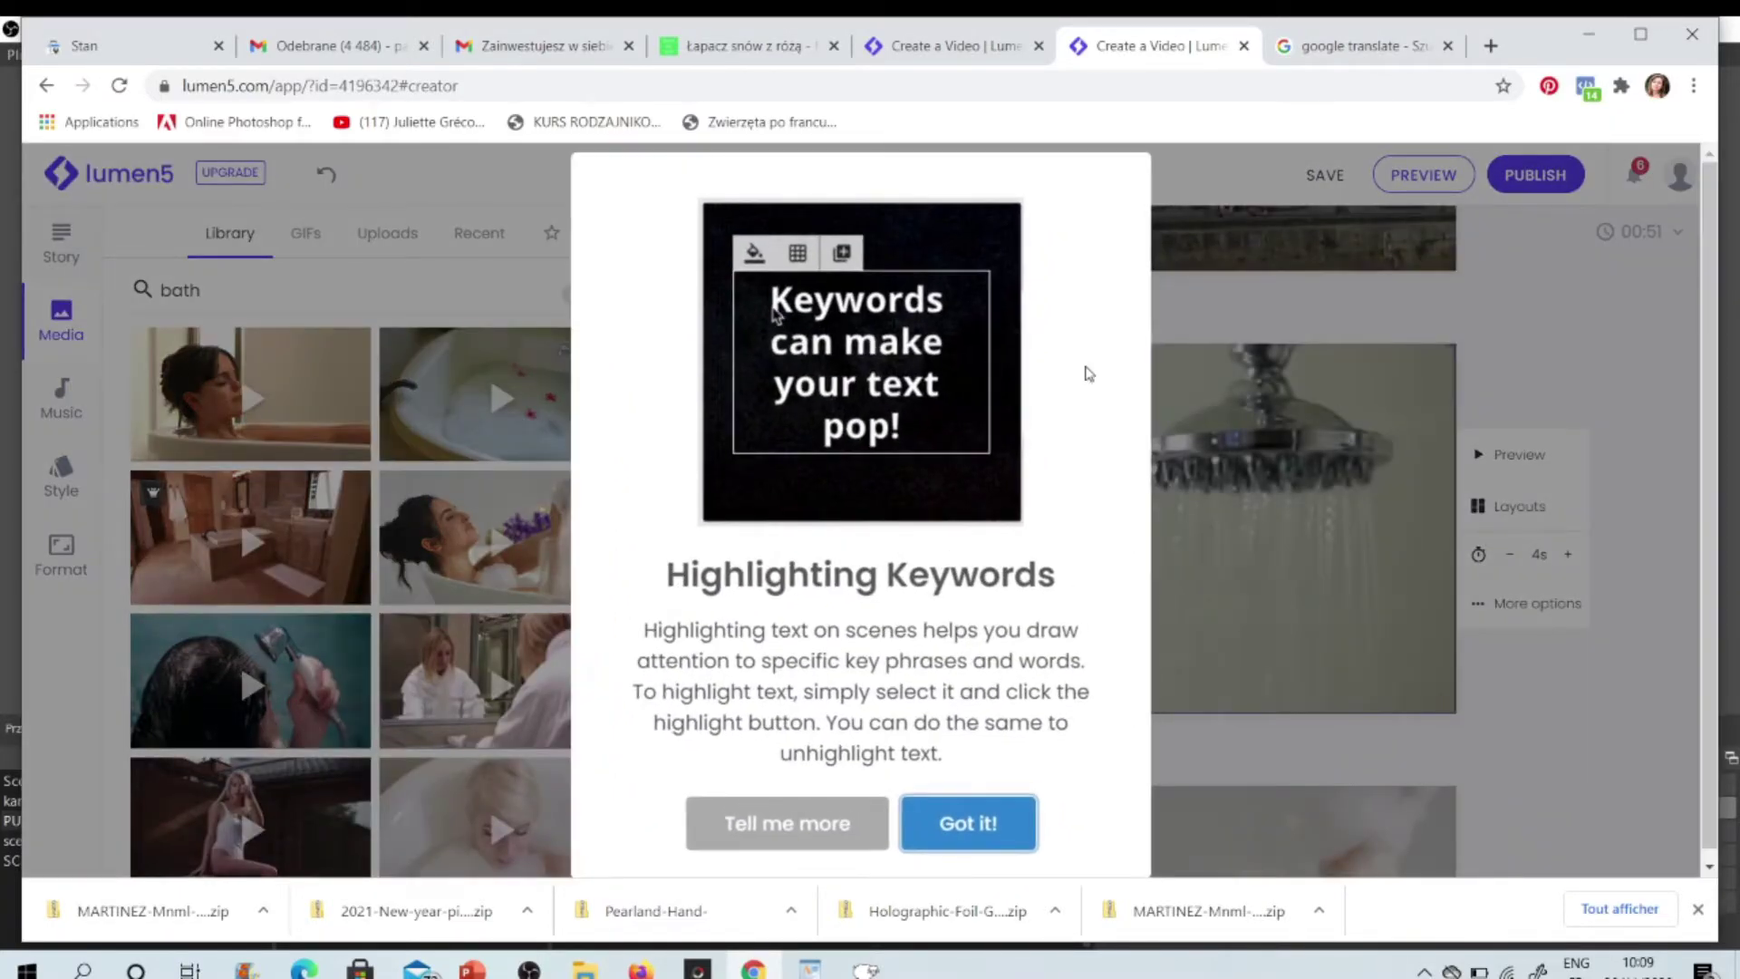
left_click(1516, 387)
Step: Split scene 8's text into the title "DES TOILETTES" and the second line "- toaleta"
scroll(1724, 580, "down", 4)
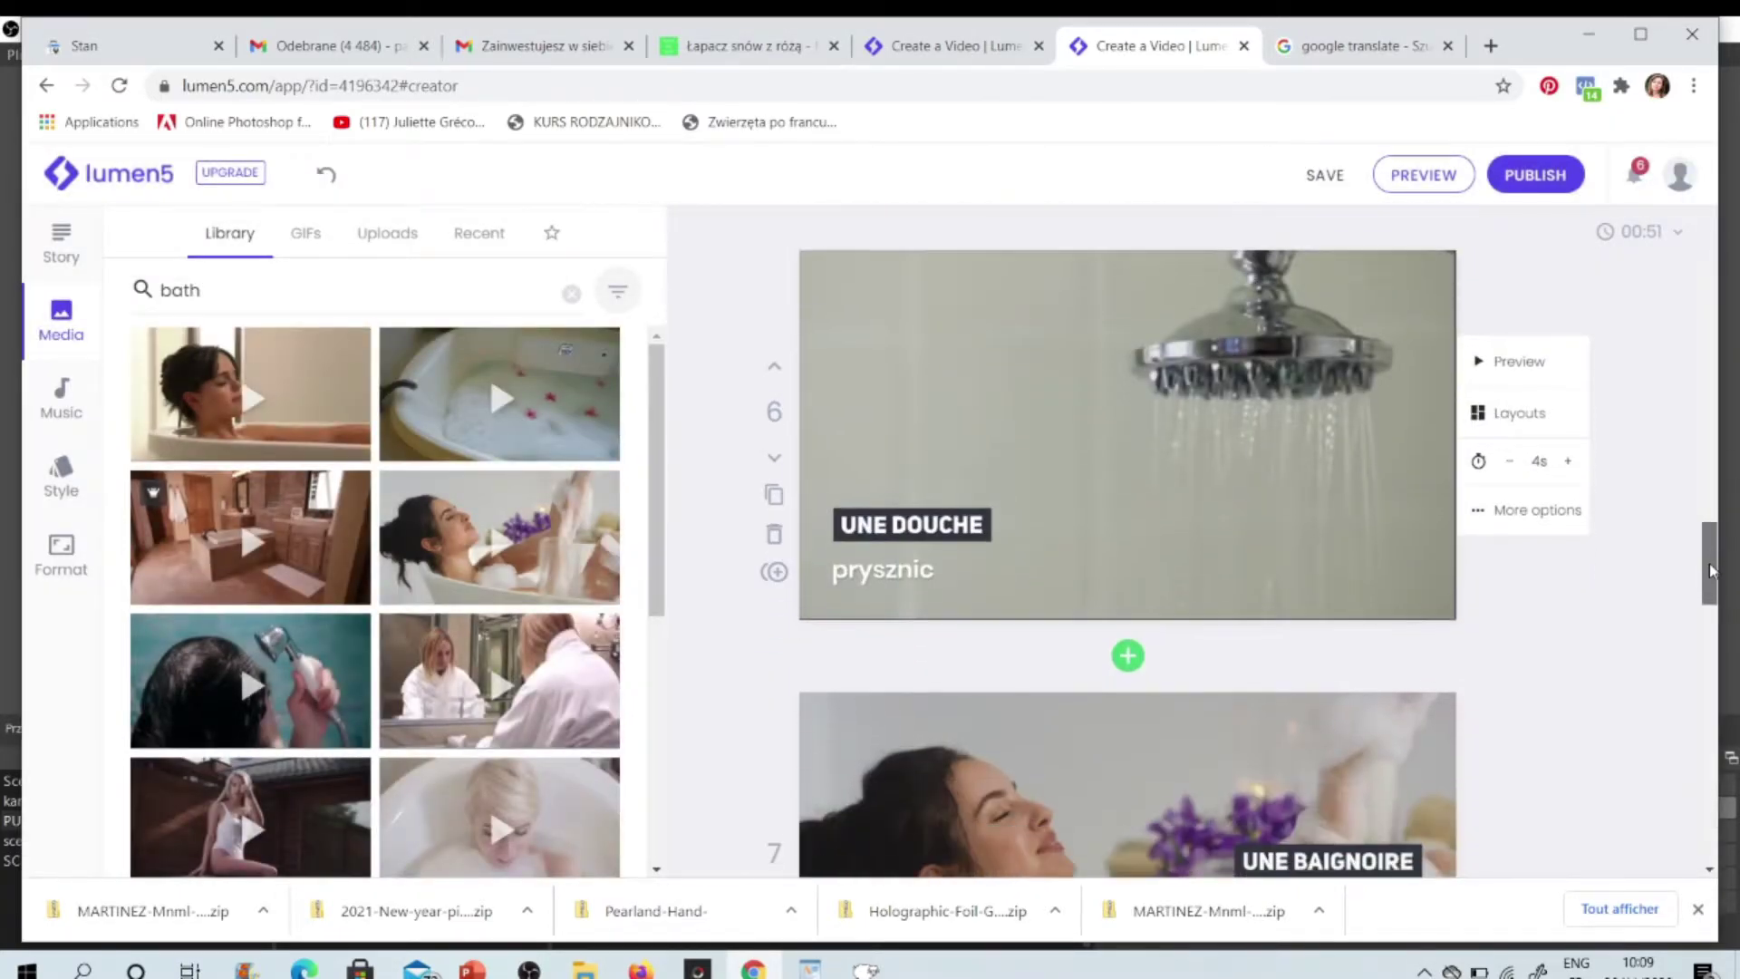
left_click_drag(1724, 595, 1733, 648)
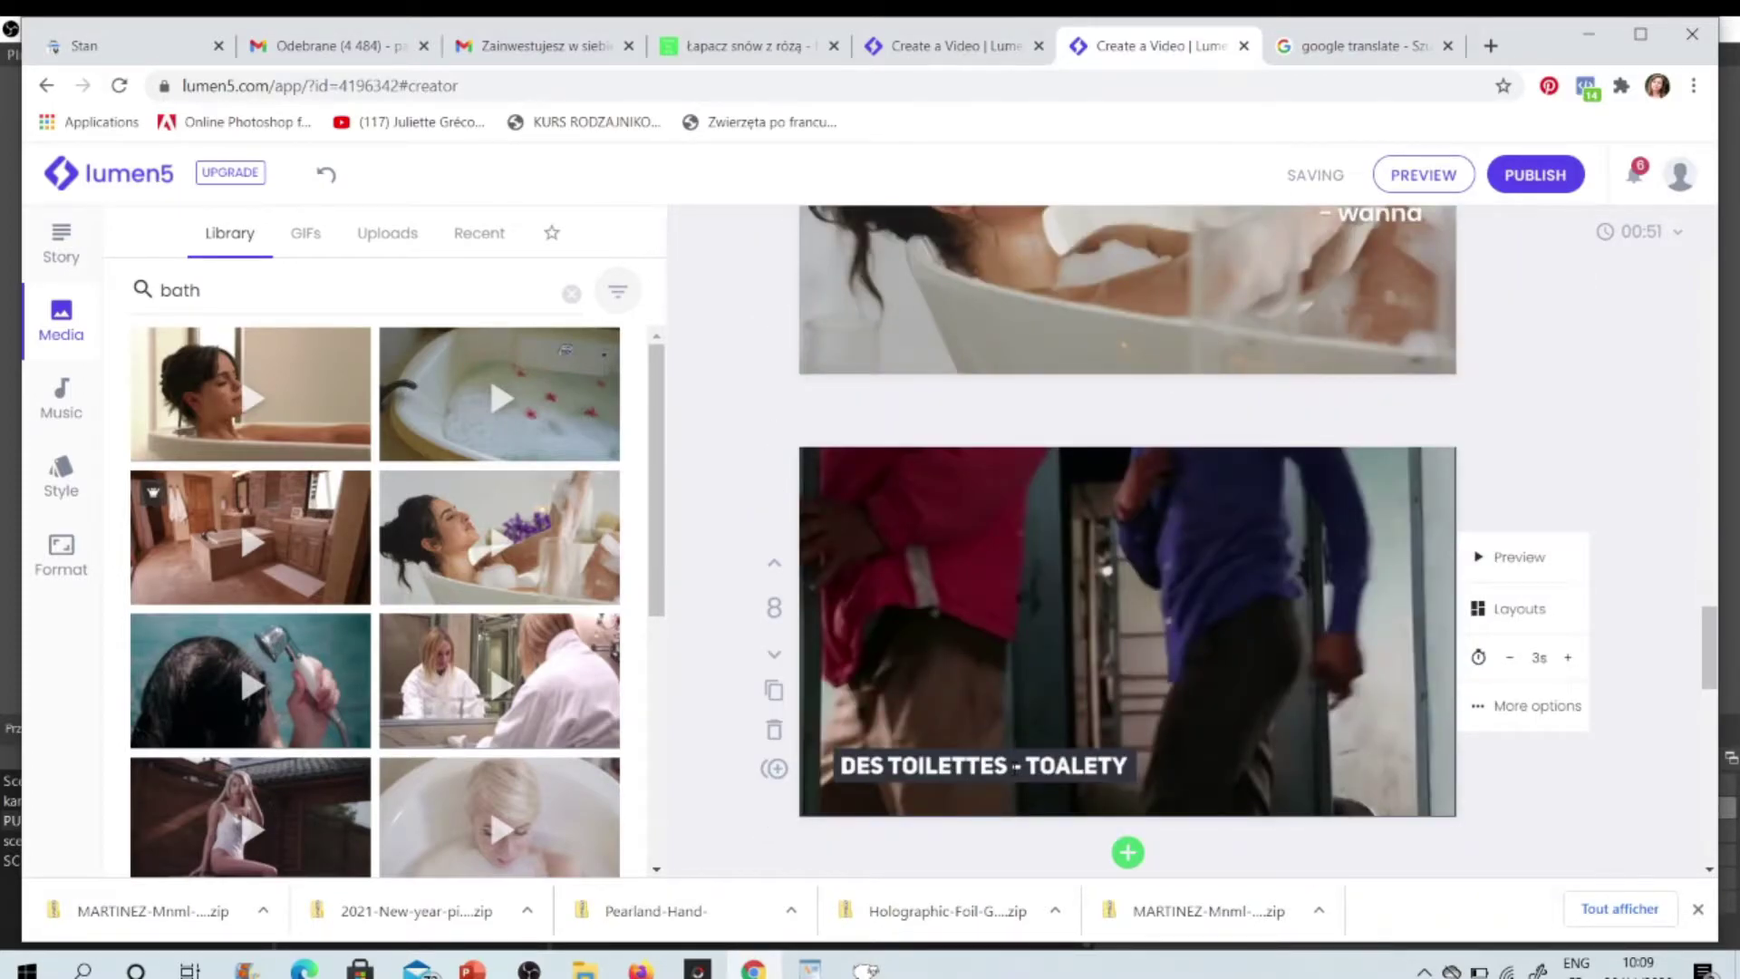
left_click(1070, 686)
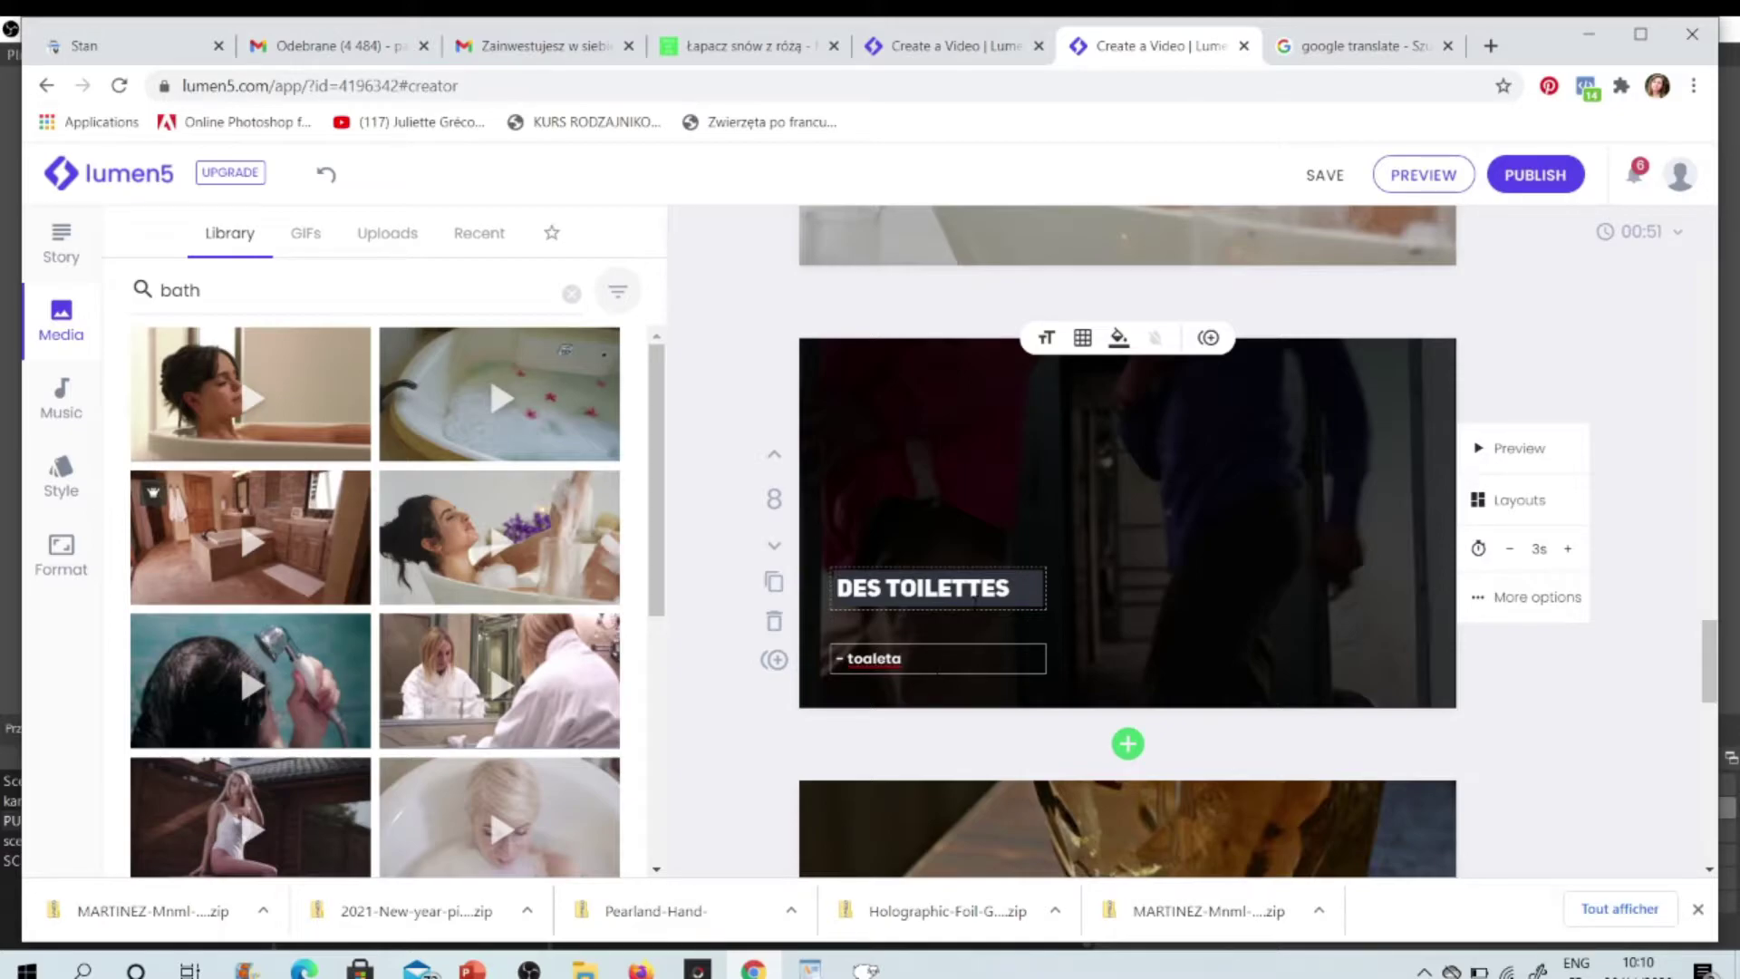
Step: Switch to Google Translate, translate "toaleta" from Polish to English and copy the English word
left_click(1341, 50)
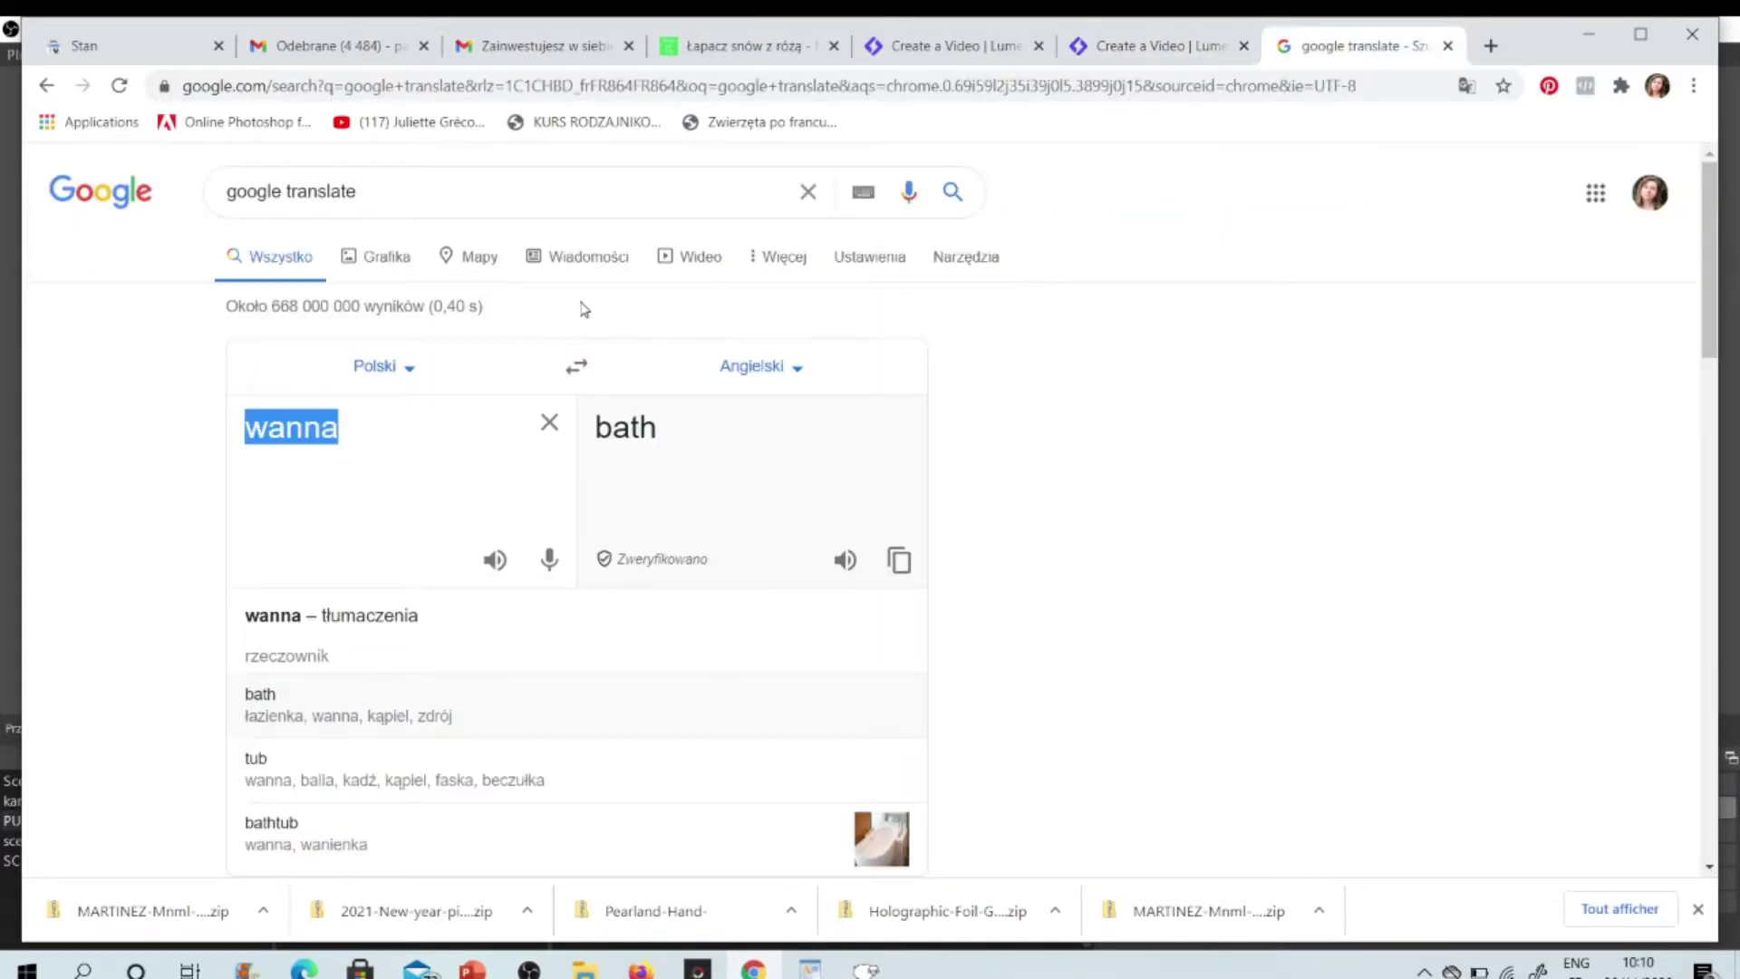
type("toaleta")
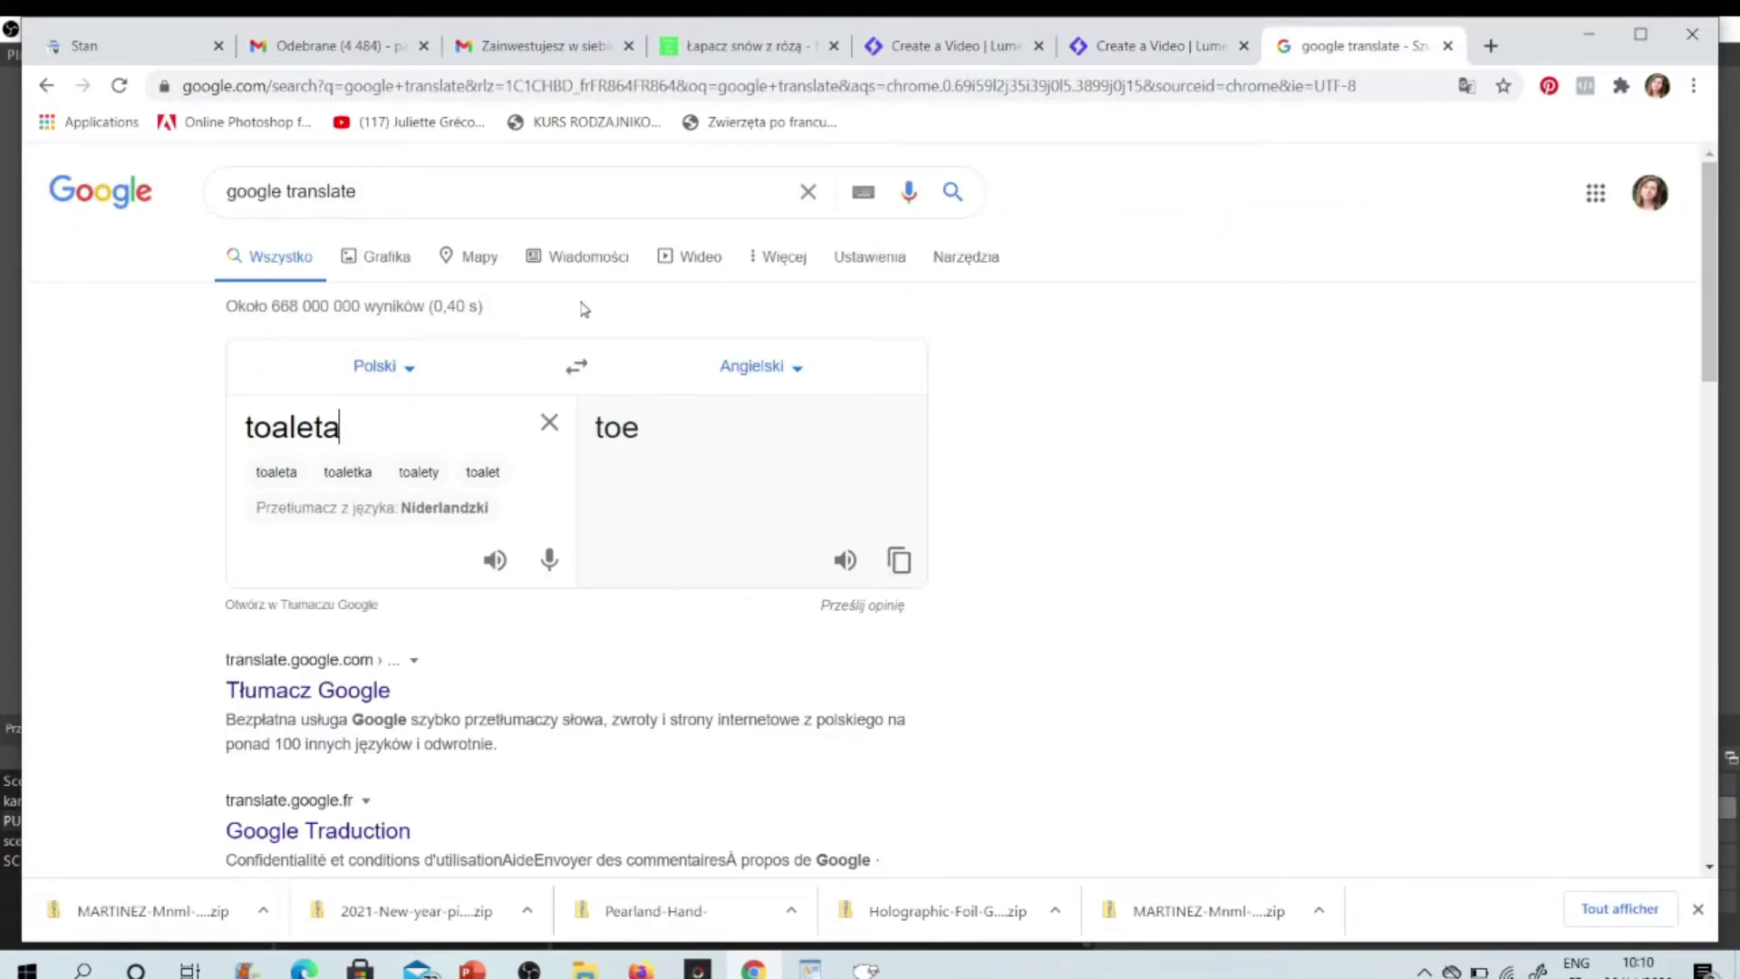
key("Return")
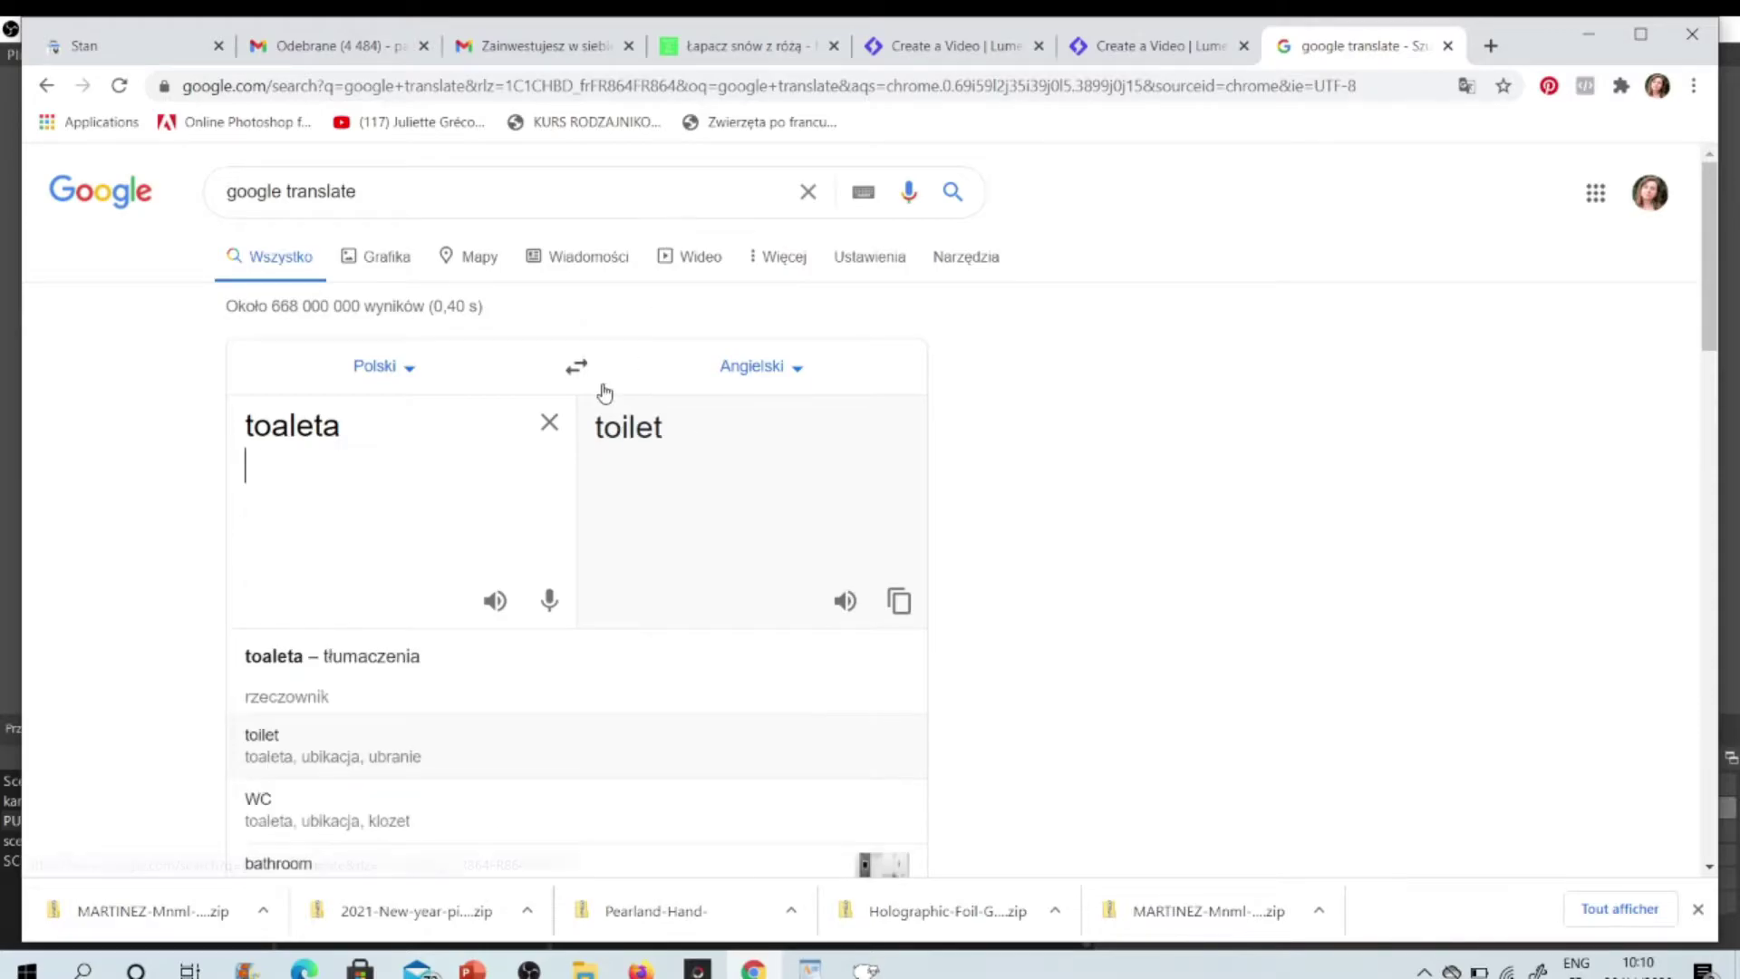
left_click_drag(590, 427, 675, 433)
key("ctrl+c")
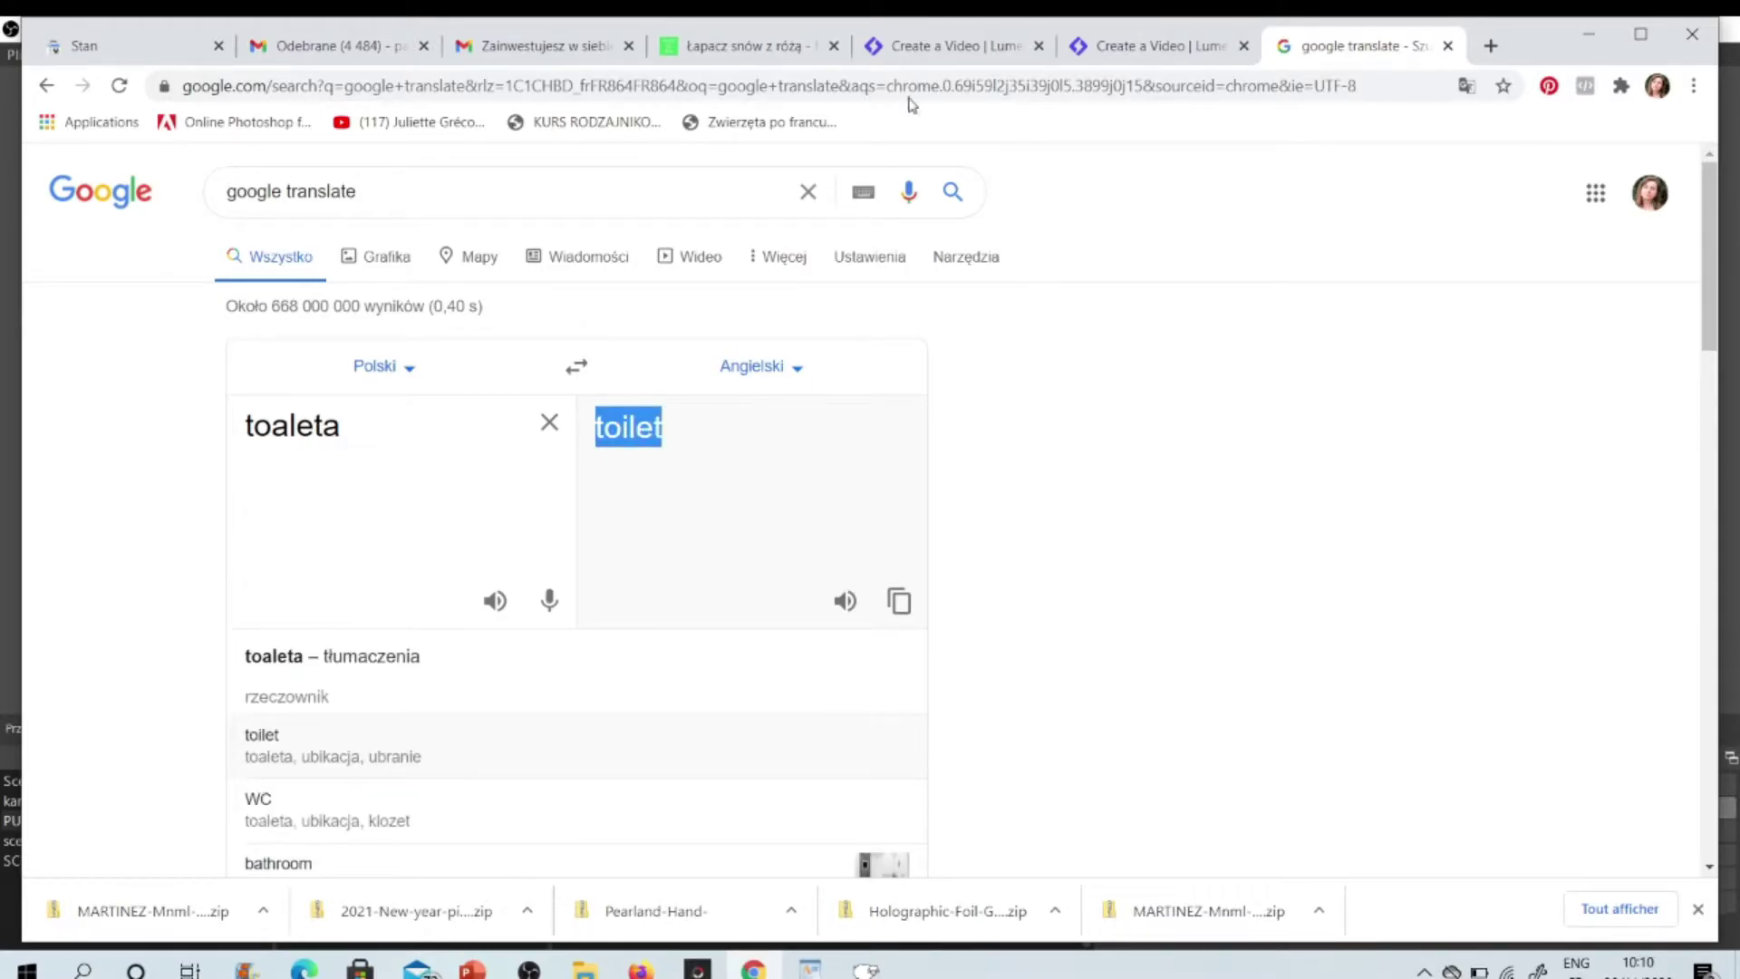
Step: Back in Lumen5, replace the media library search term with "toilet" and run the search
left_click(1133, 45)
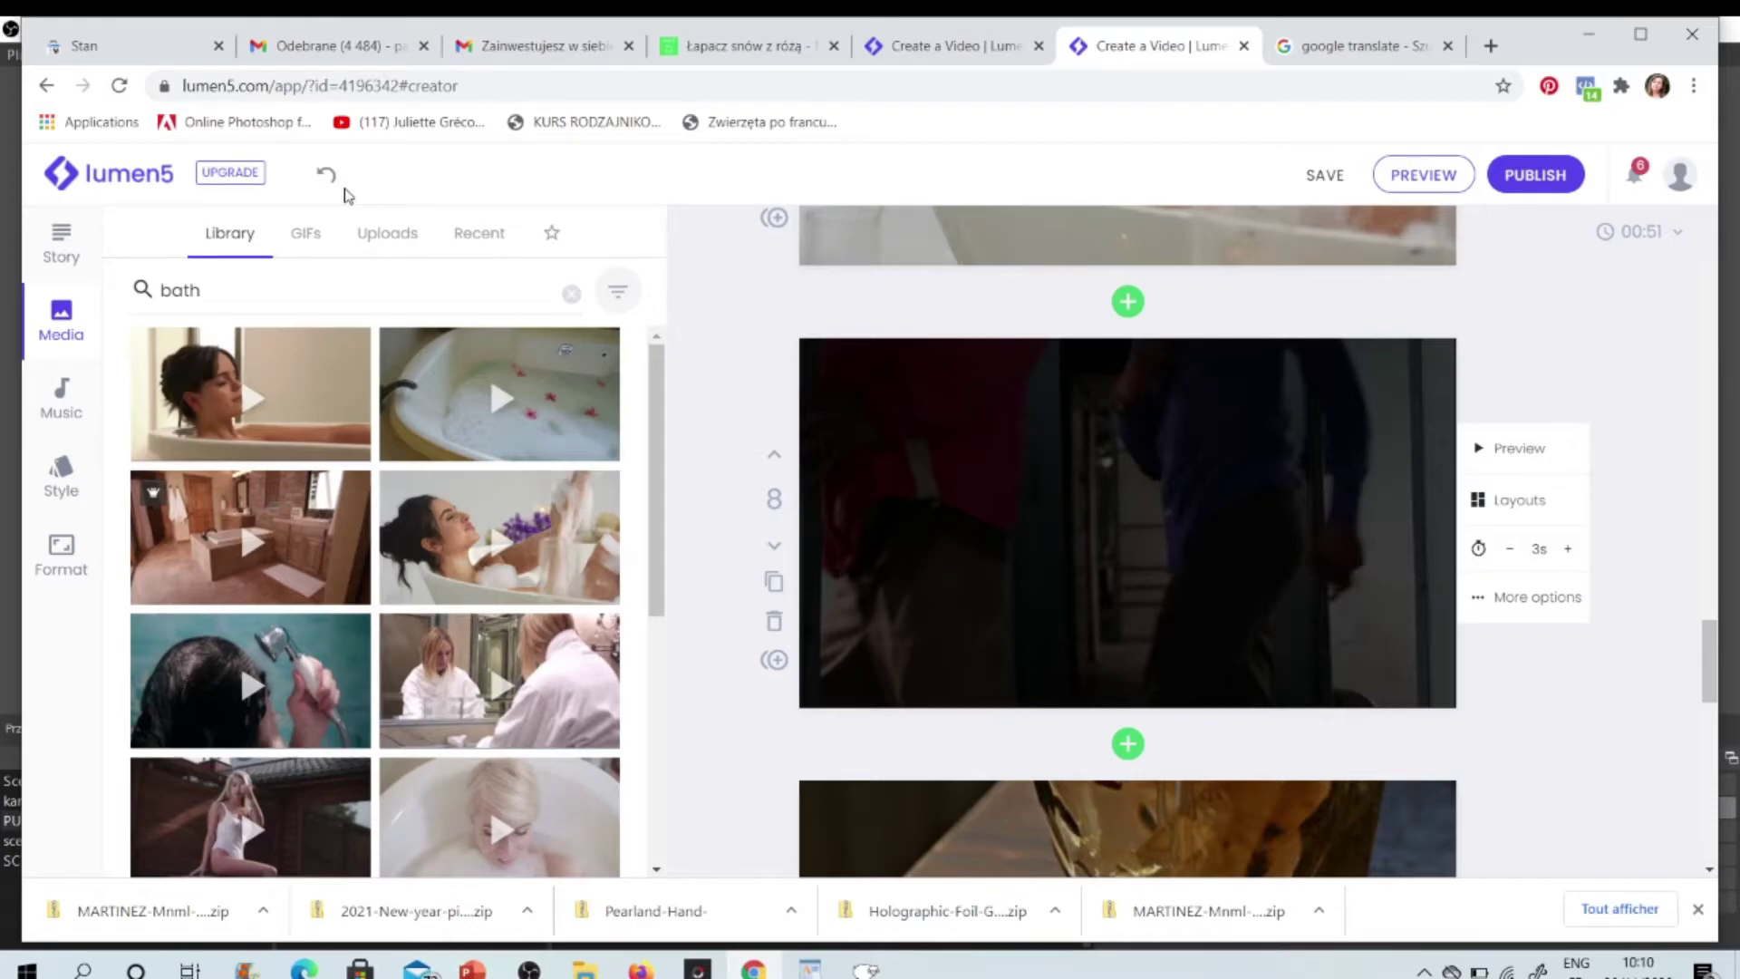
left_click(221, 290)
key("BackSpace")
key("BackSpace")
key("BackSpace")
key("BackSpace")
key("ctrl+v")
key("Return")
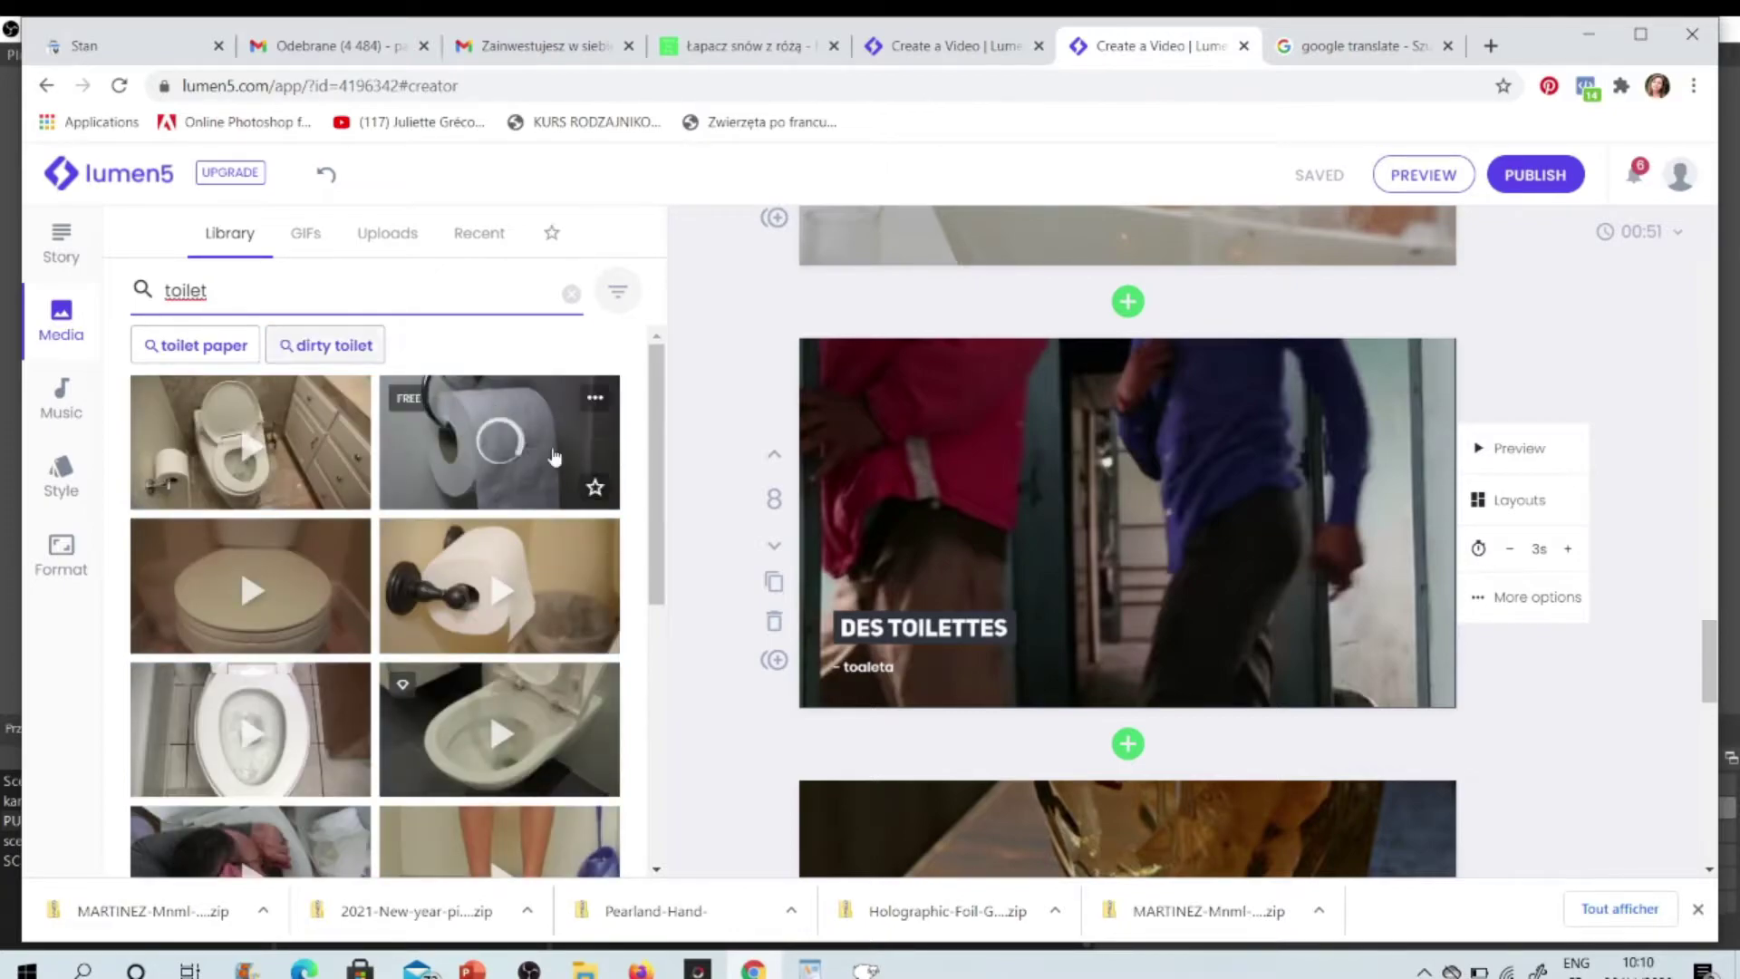
Step: Browse the toilet clips and set scene 8's background to the one with an open toilet beside a paper roll and cabinets
left_click_drag(656, 494, 650, 620)
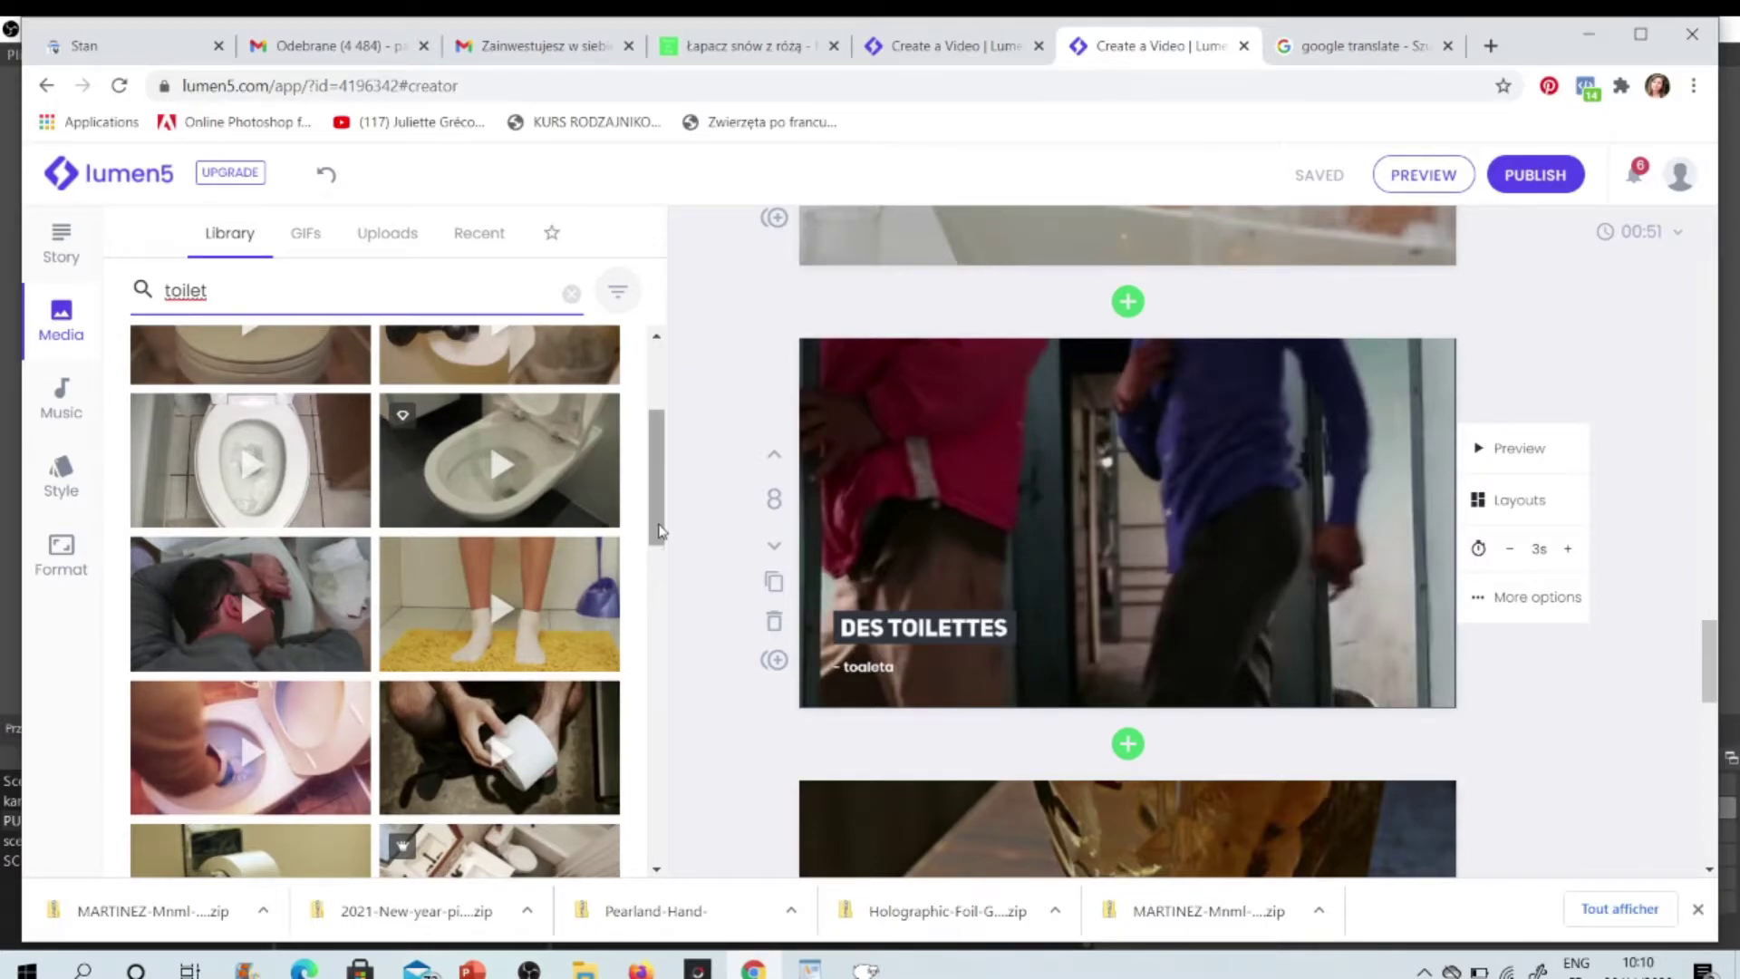
scroll(655, 589, "down", 3)
scroll(656, 584, "down", 2)
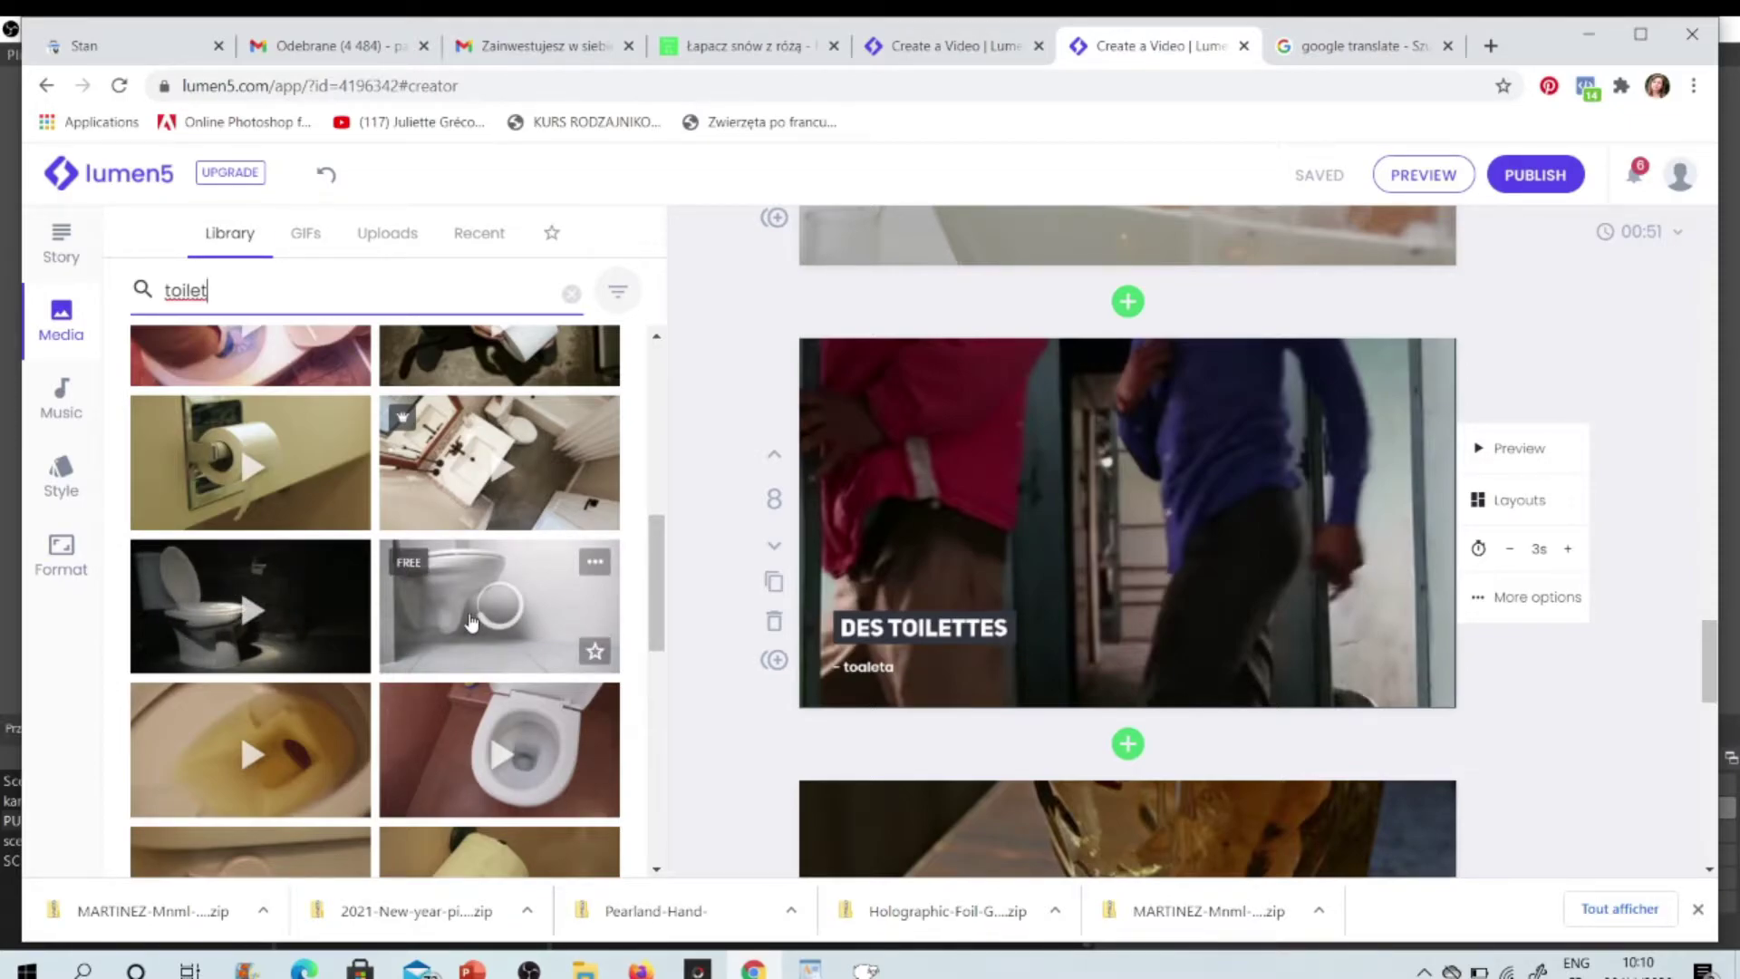
left_click_drag(658, 622, 645, 403)
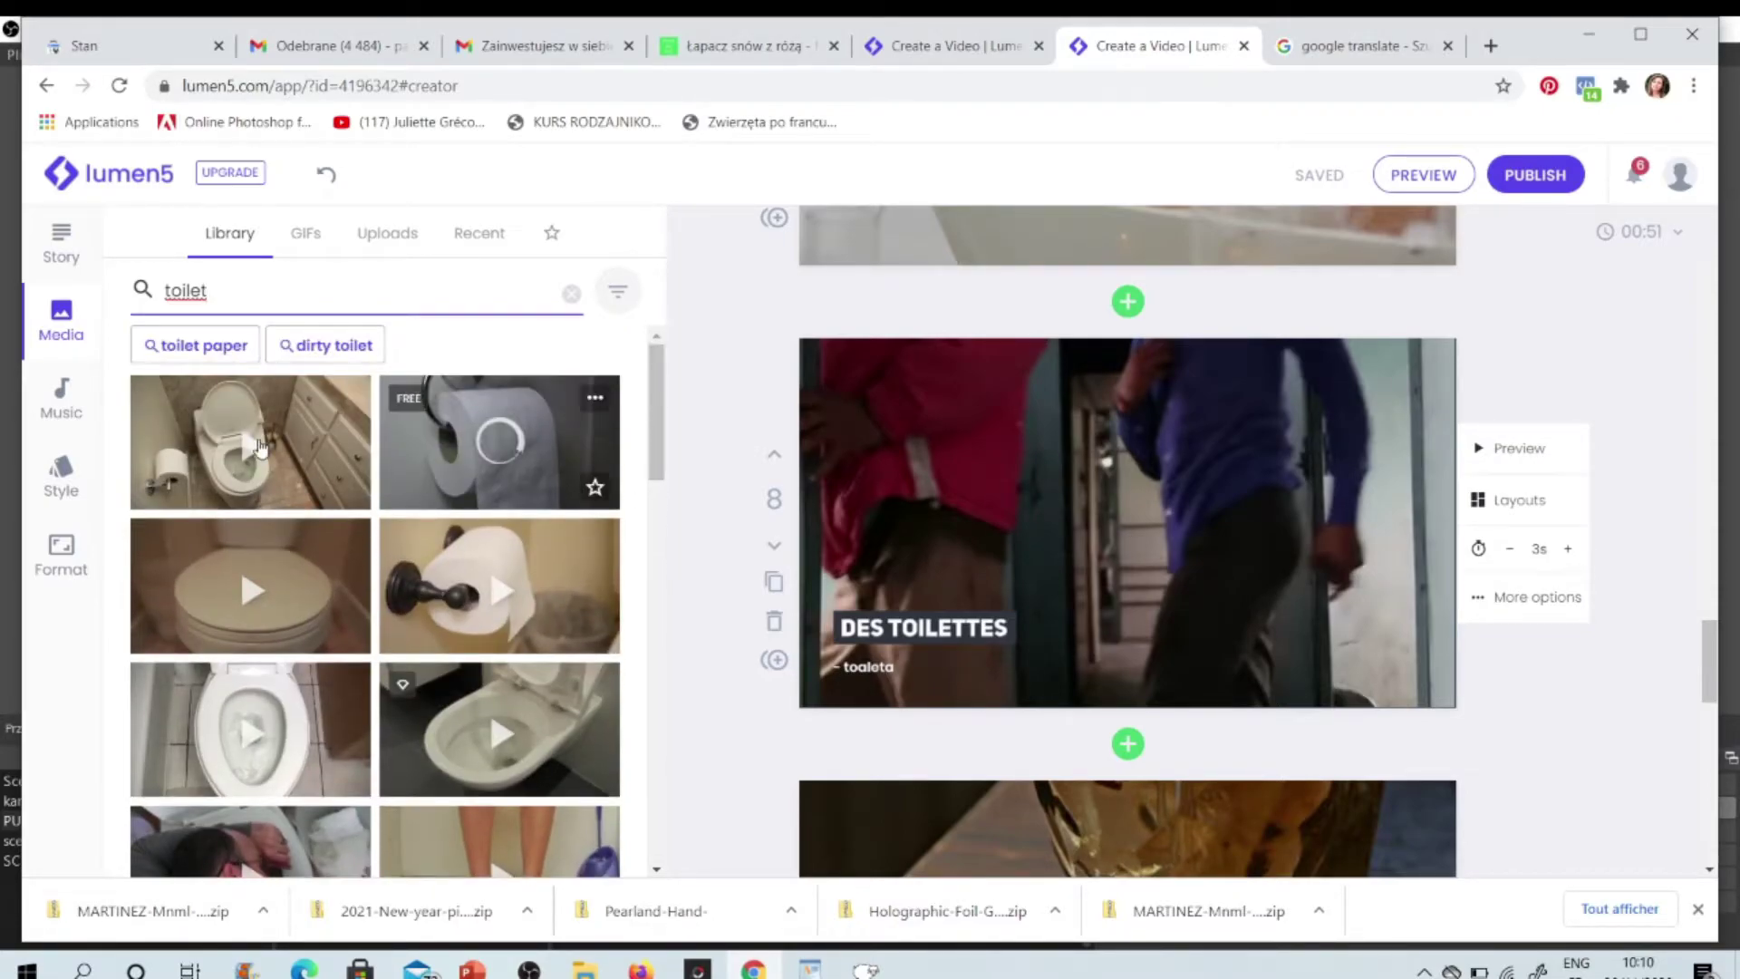
left_click_drag(259, 446, 921, 491)
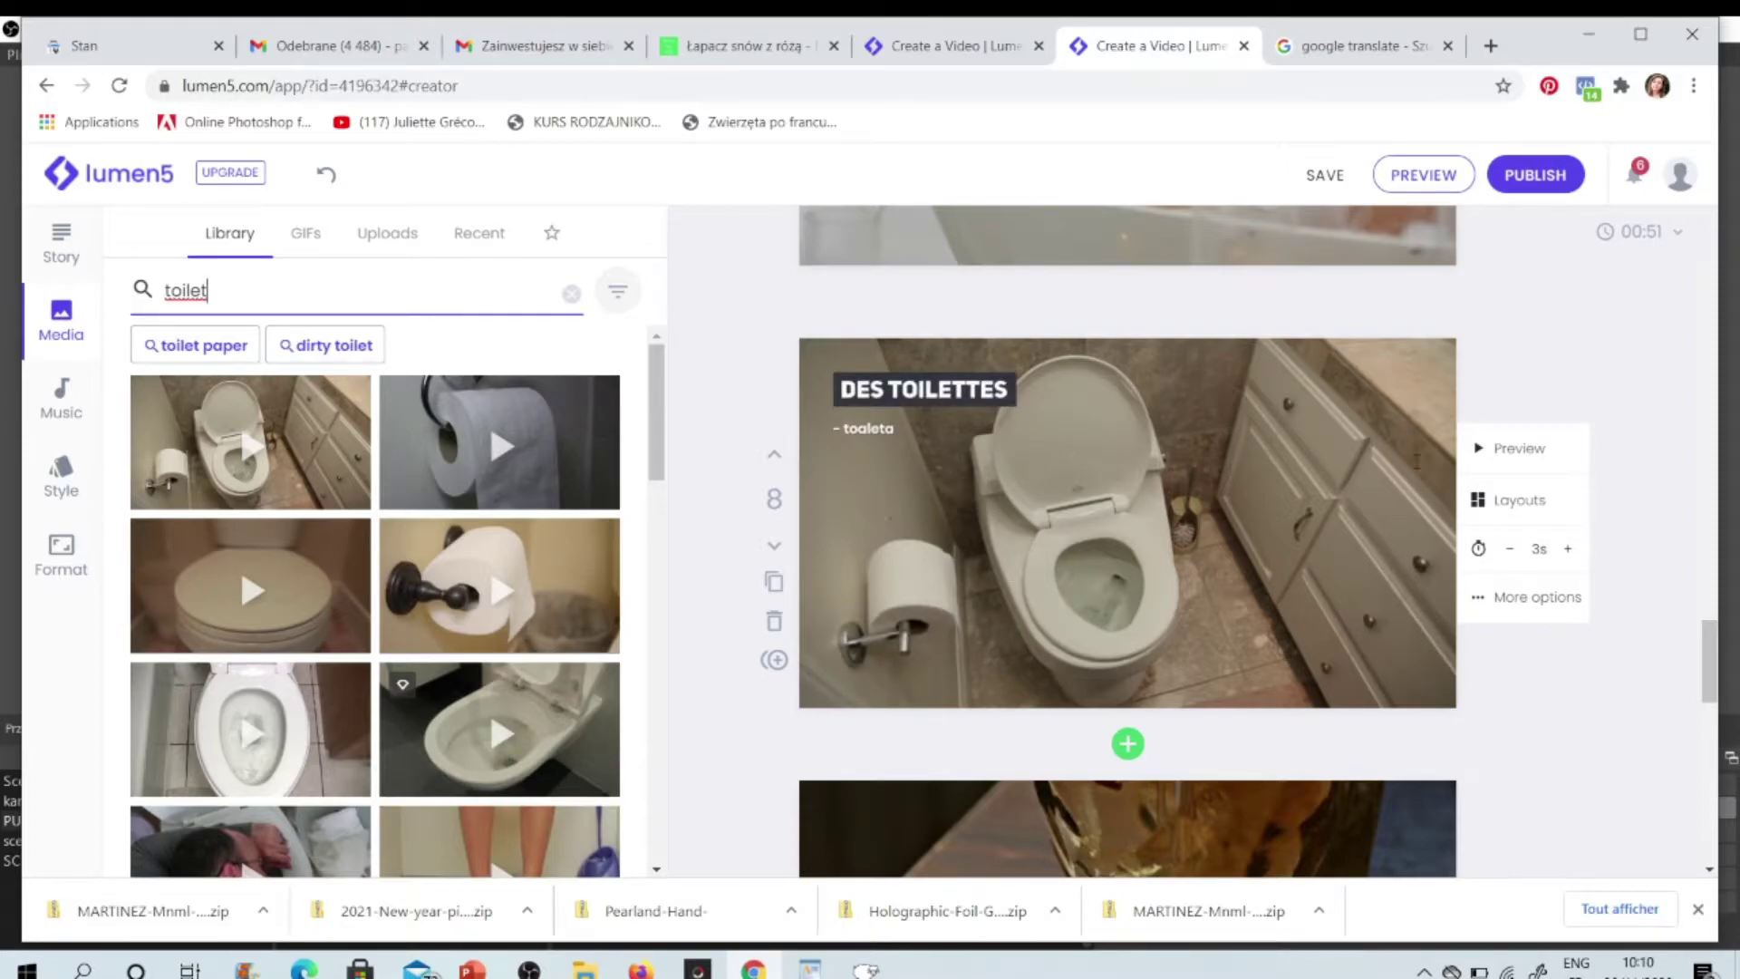
Step: Set the "- toaleta" text in scene 8 to Medium size
left_click(849, 428)
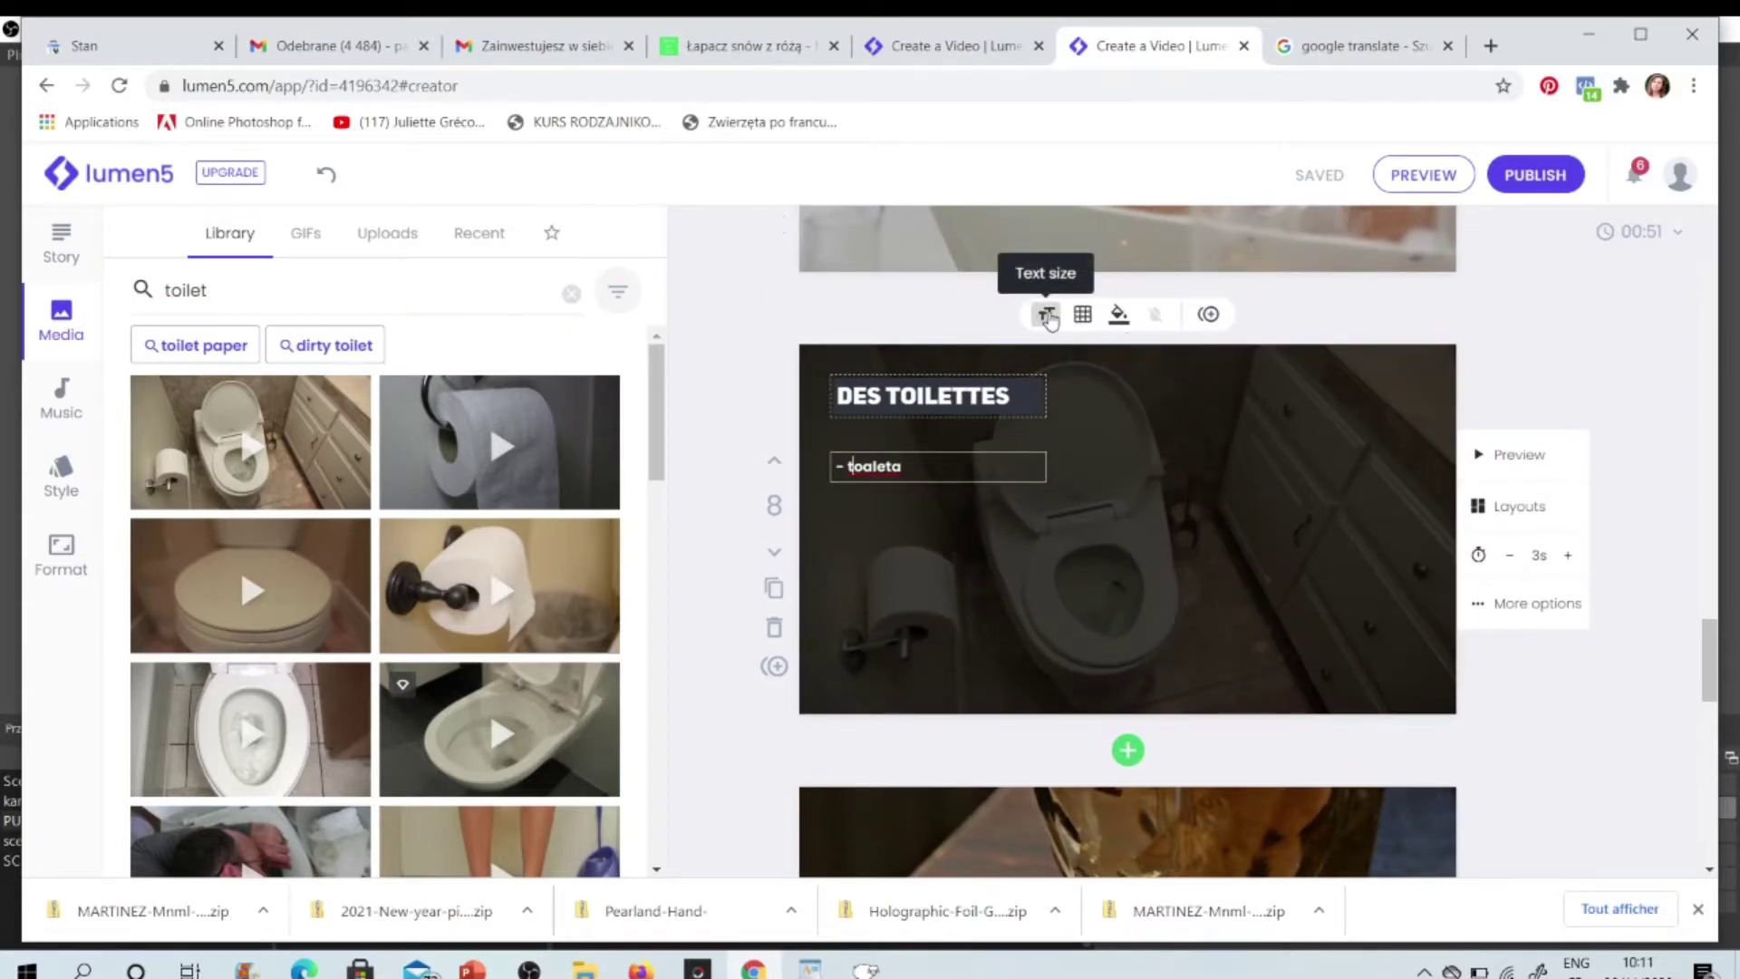
left_click(1045, 313)
left_click(1029, 353)
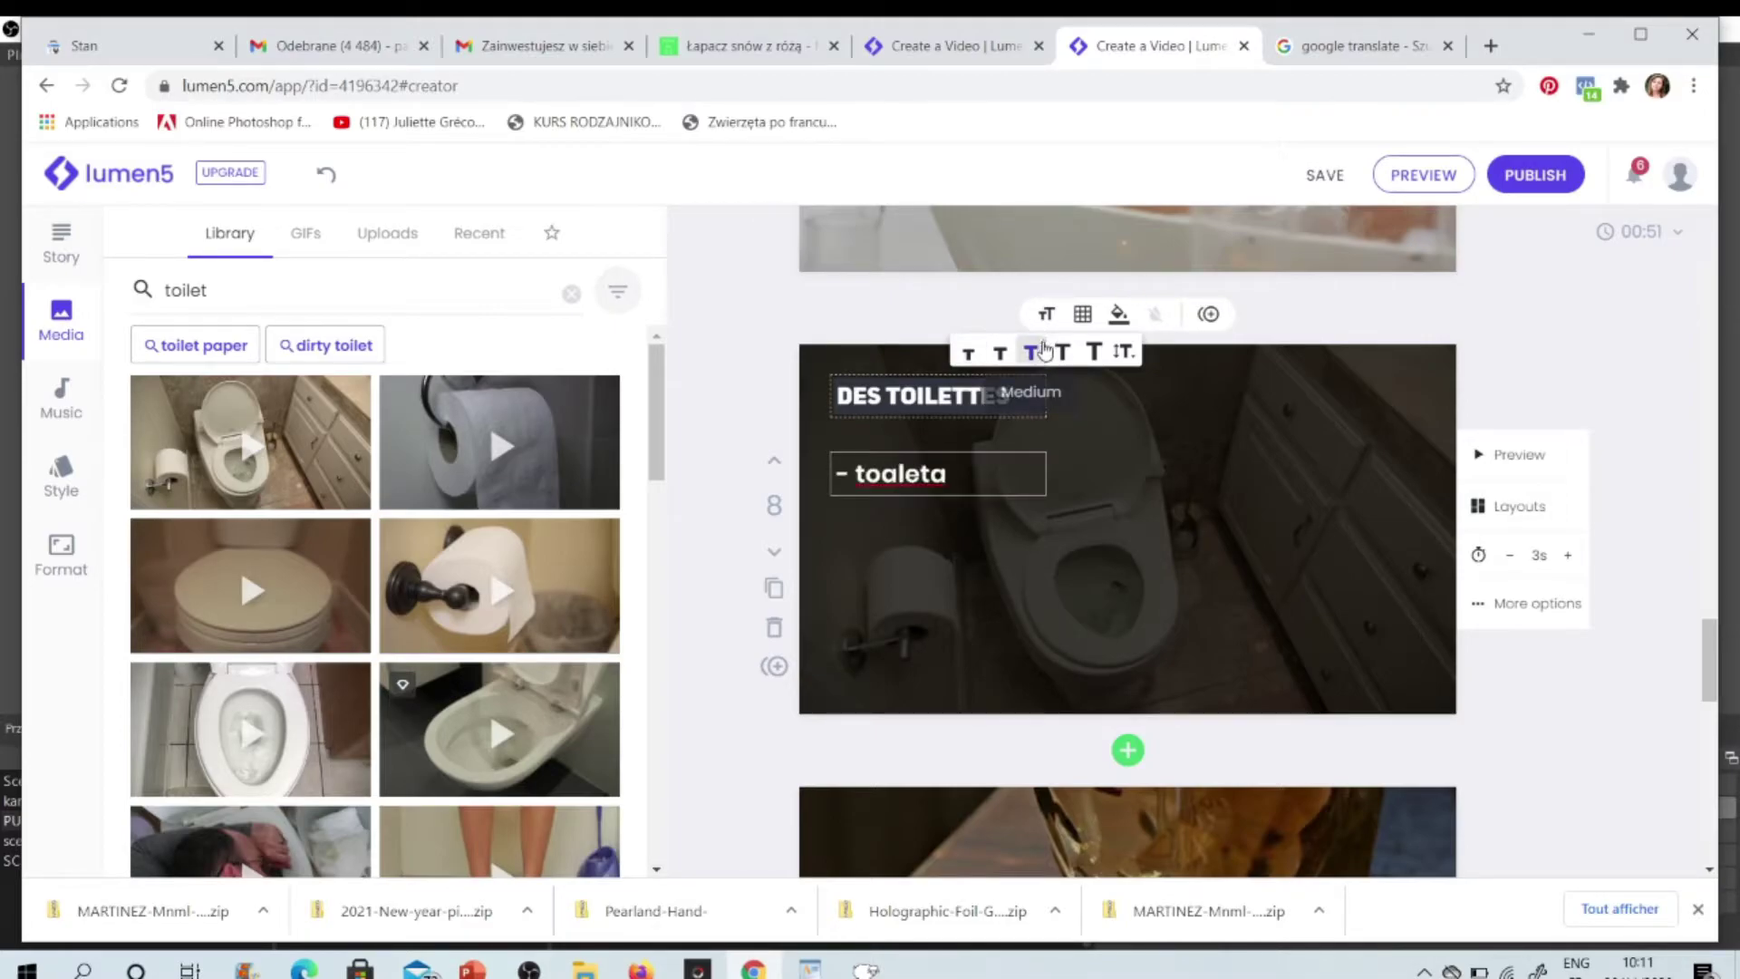
Step: Split scene 9's text into the title "UNE SERVIETTE / UNE SERVIETTE DE TOILETTE" and the second line "- ręcznik"
left_click_drag(1711, 652, 1724, 716)
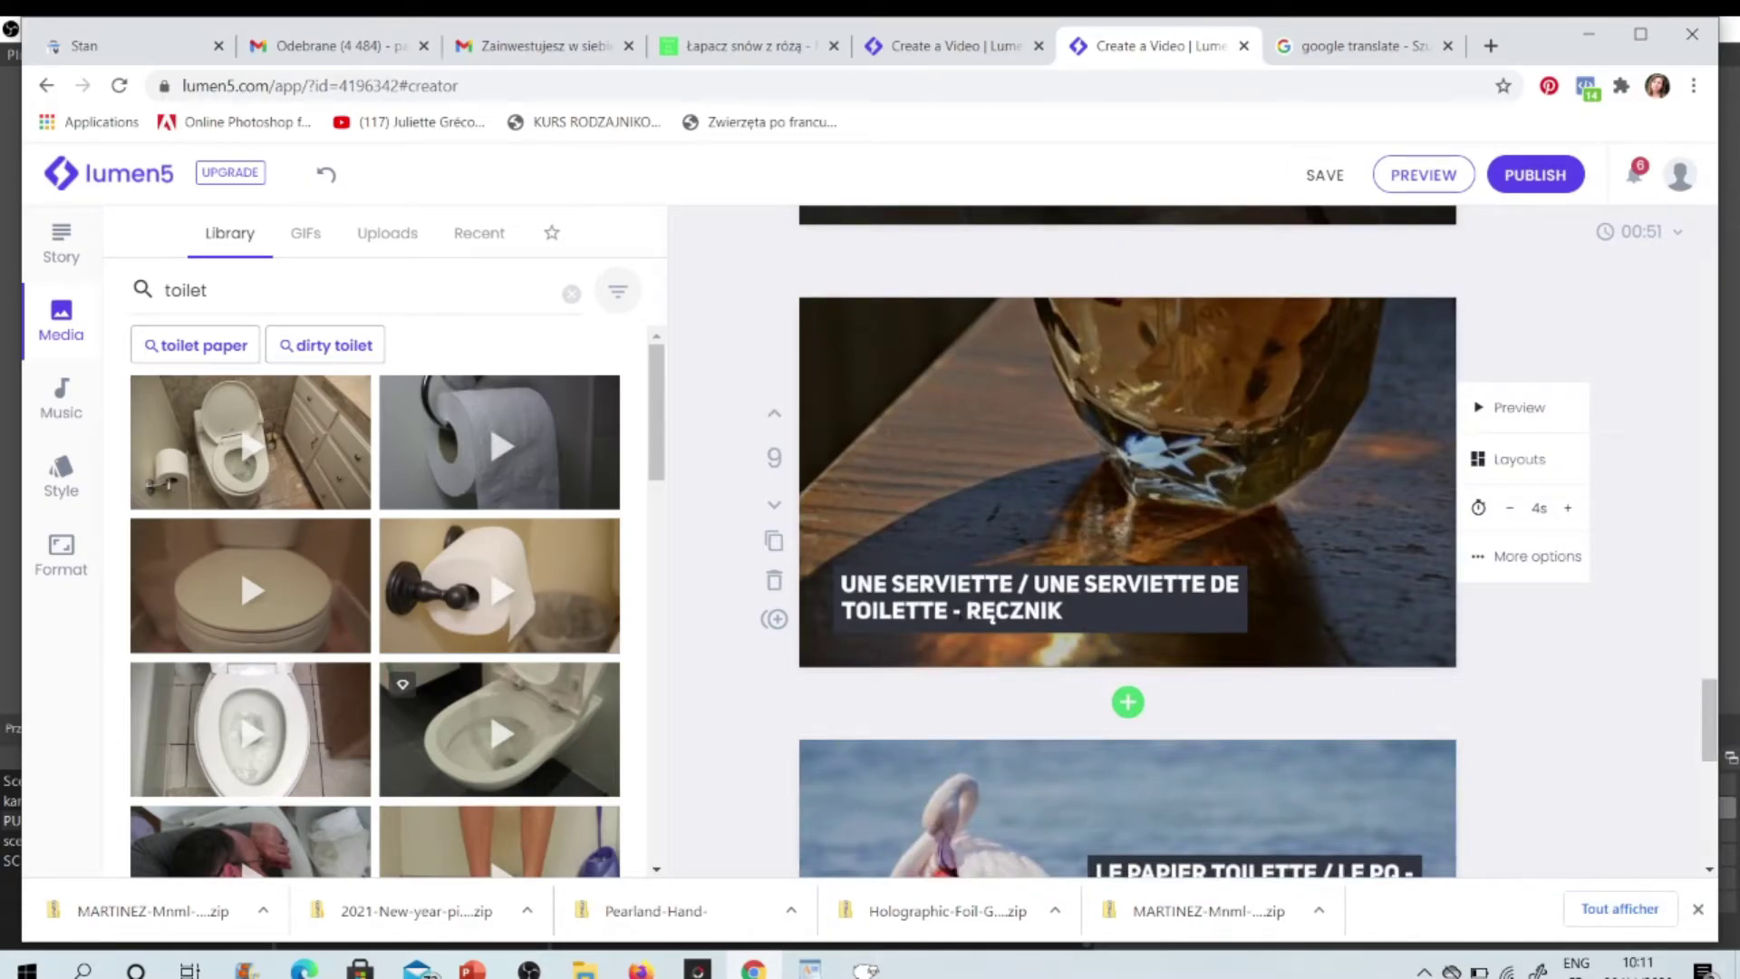
left_click(958, 616)
left_click(938, 661)
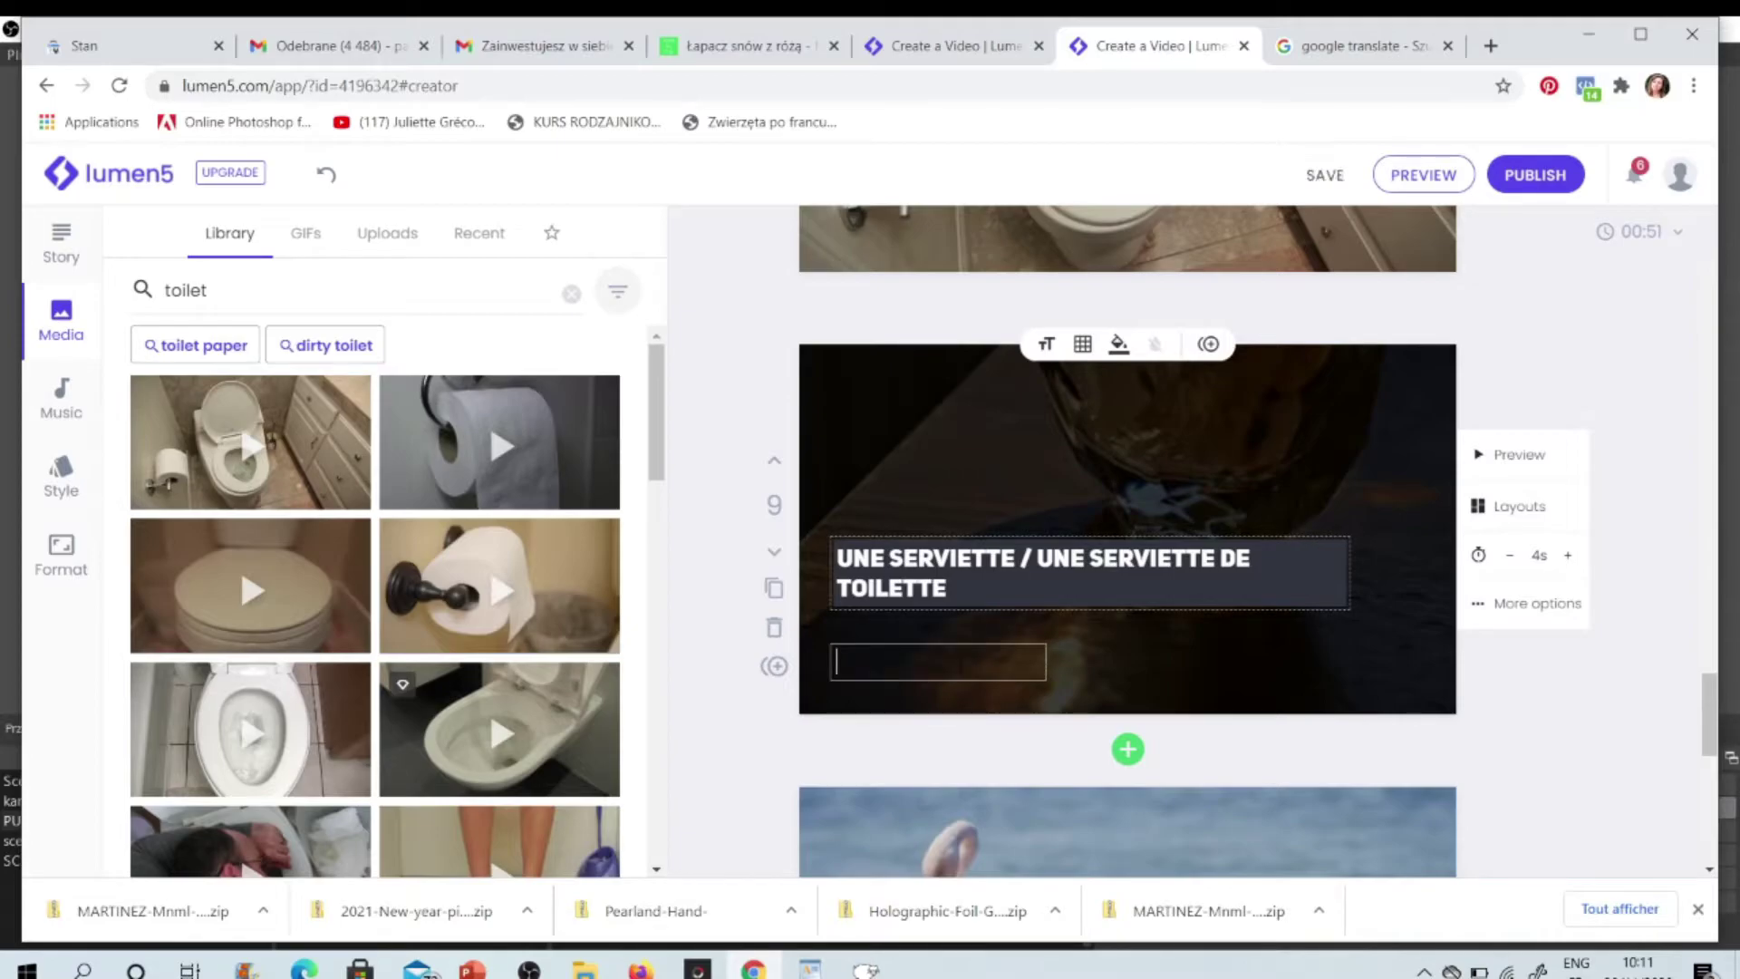
type("- ręcznik")
Step: Duplicate scene 9 with its title and "- ręcznik" line
left_click(774, 587)
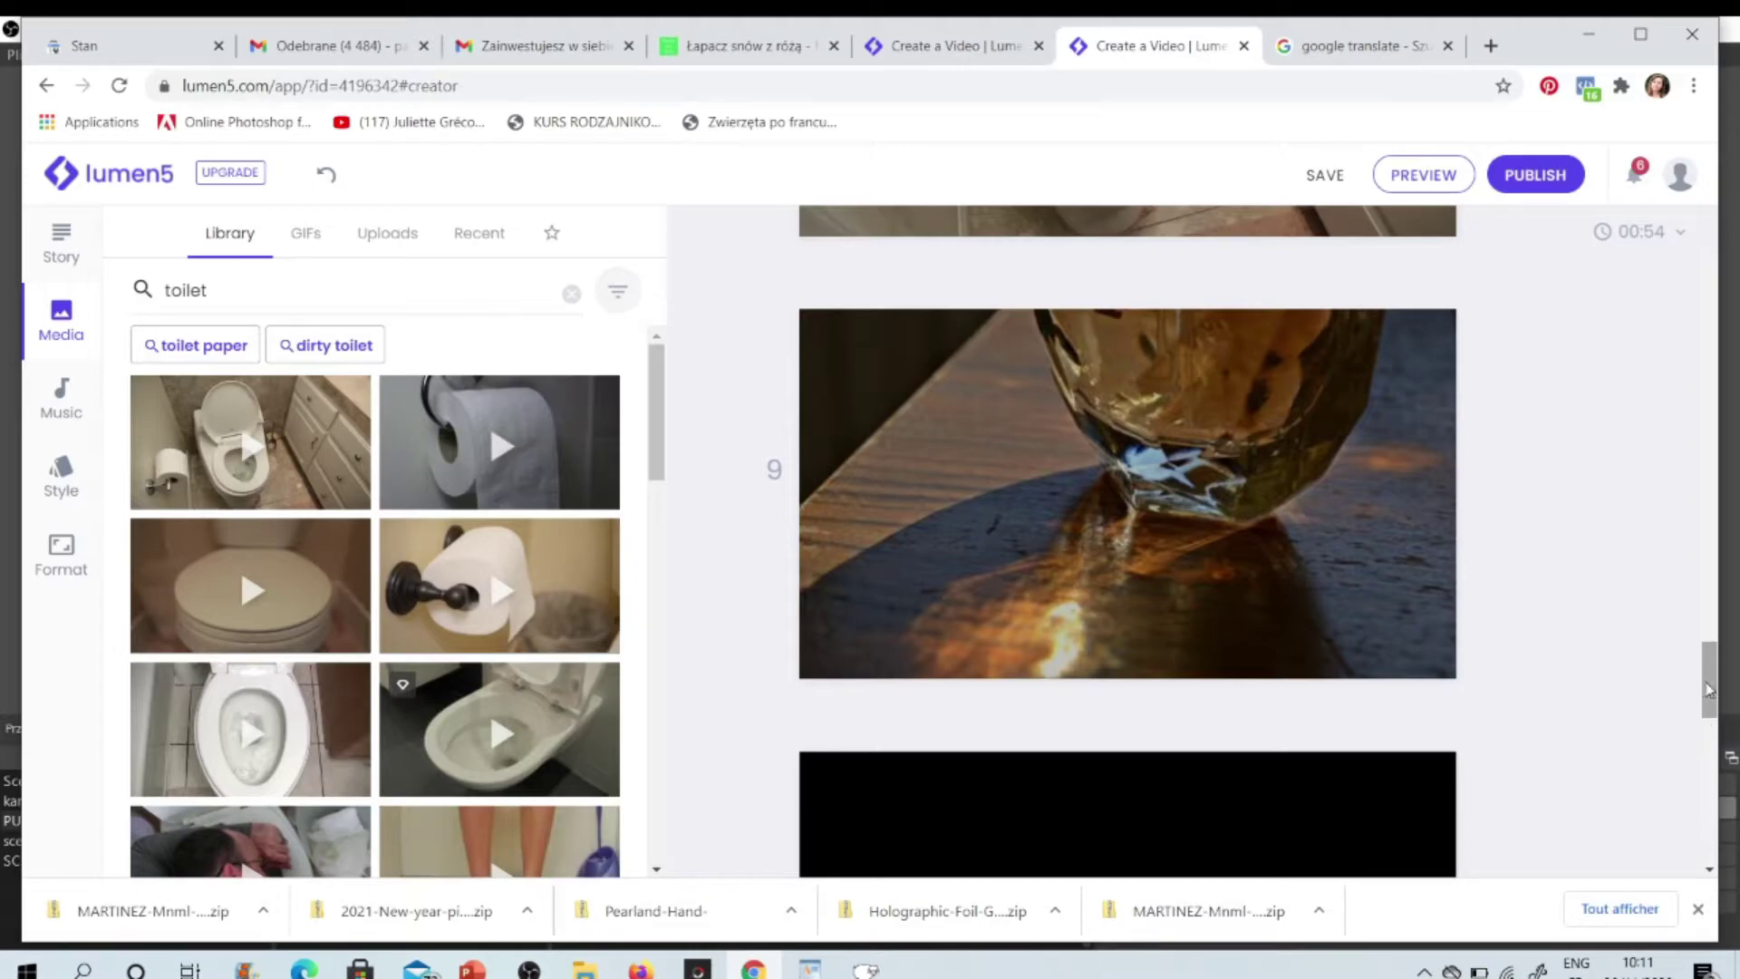
left_click(1124, 589)
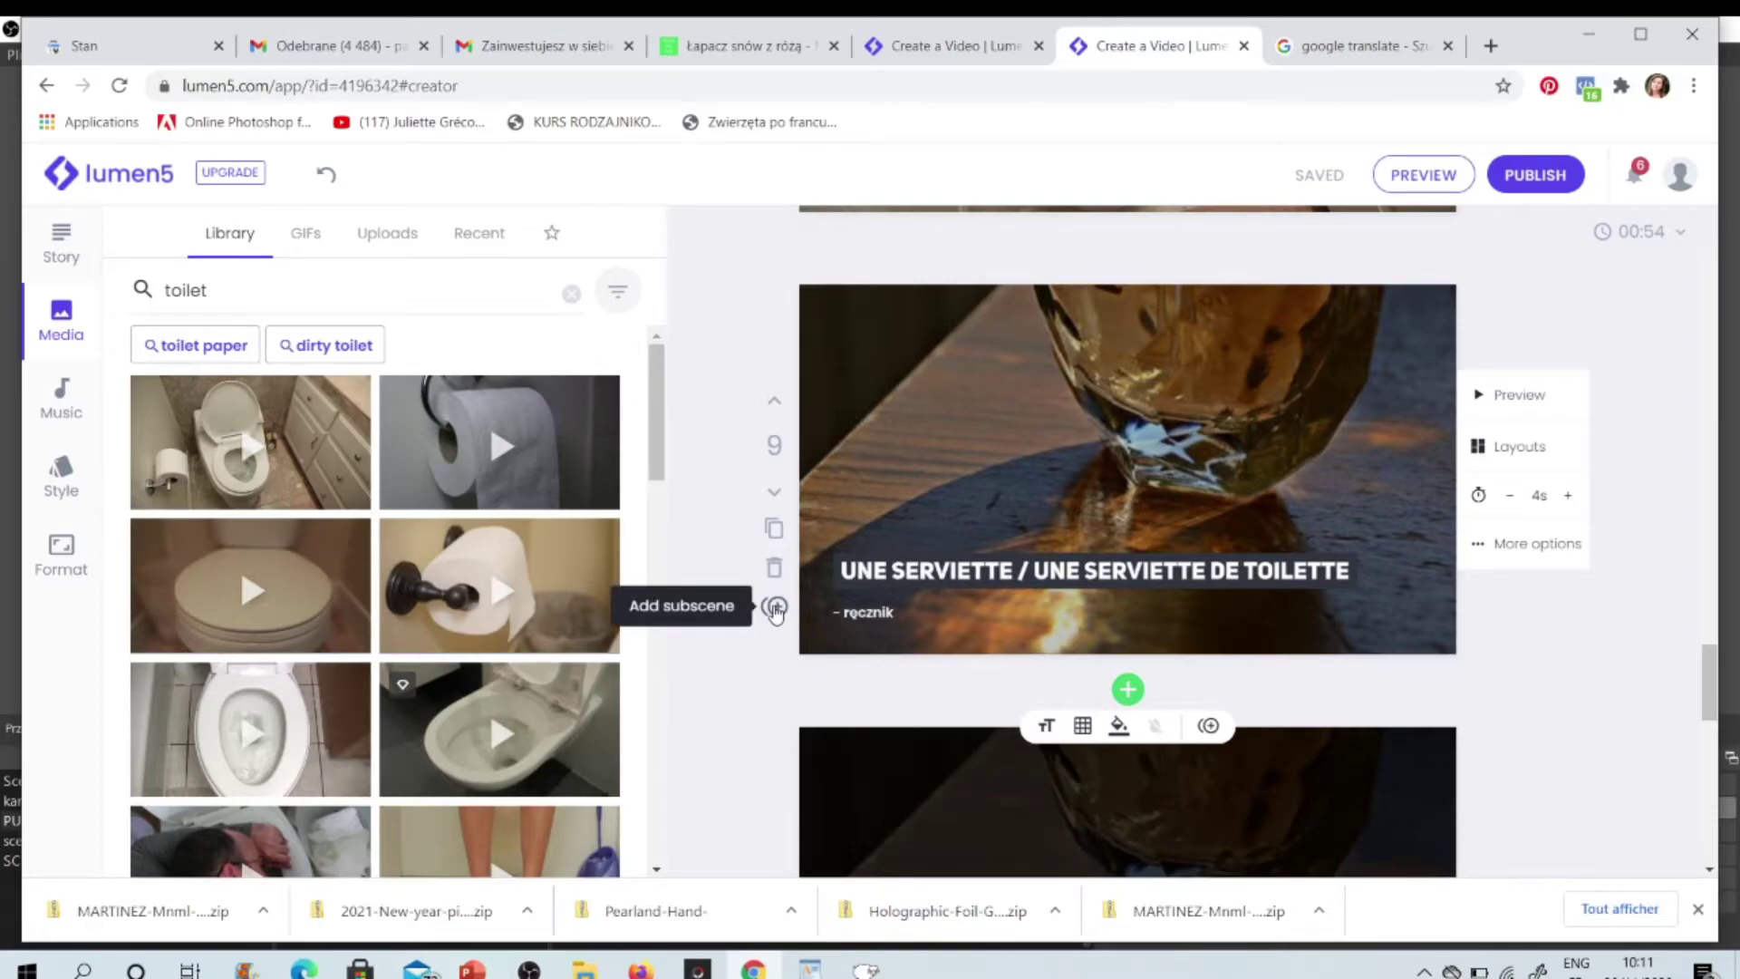
left_click_drag(1710, 678, 1711, 677)
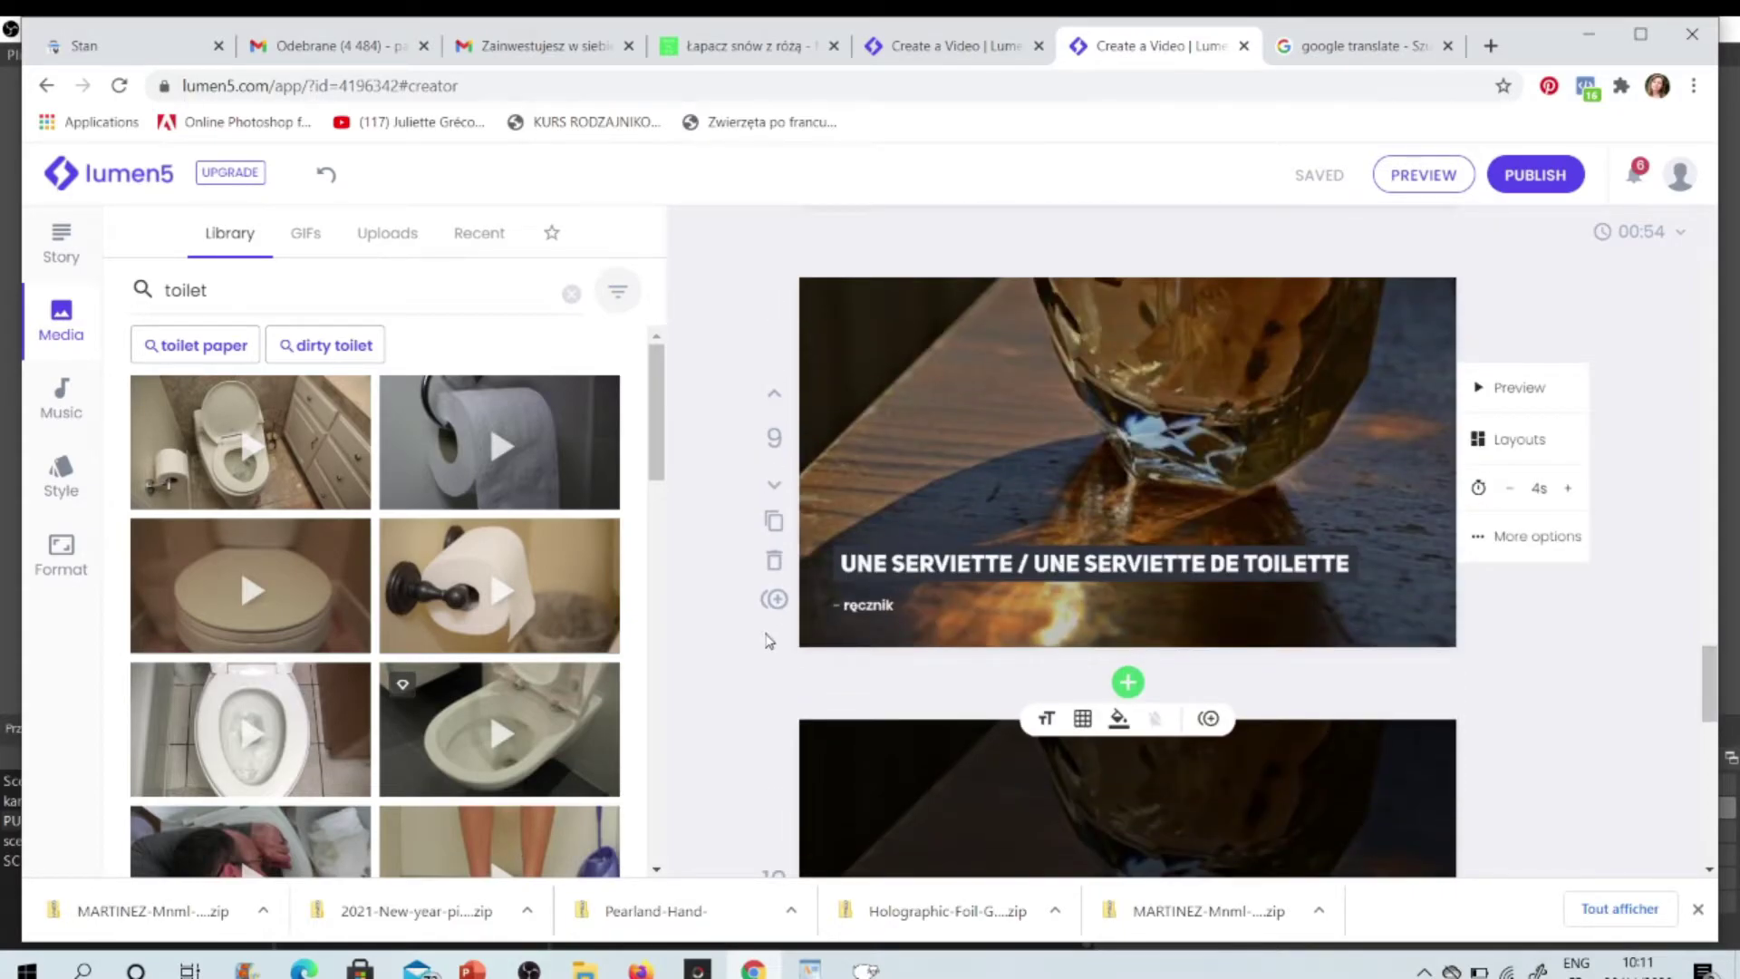
Step: Add a subscene to scene 9 for "UNE SERVIETTE DE TOILETTE" and remove the leading slash from its title
left_click(775, 602)
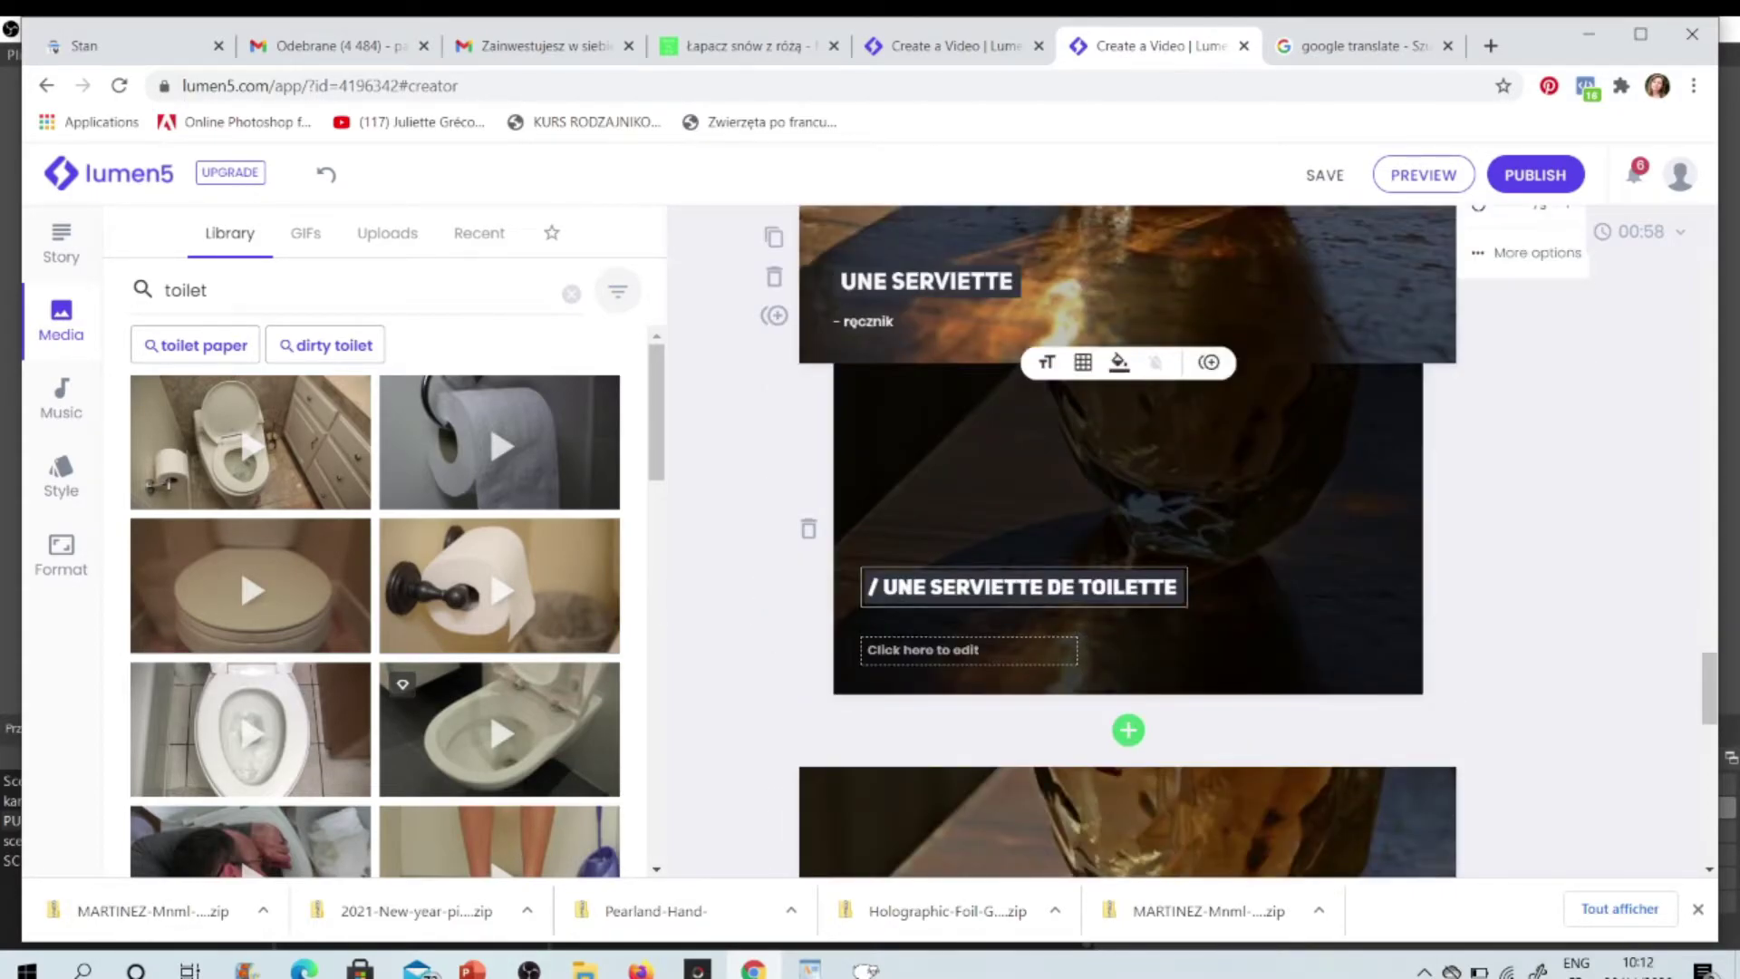
double_click(903, 587)
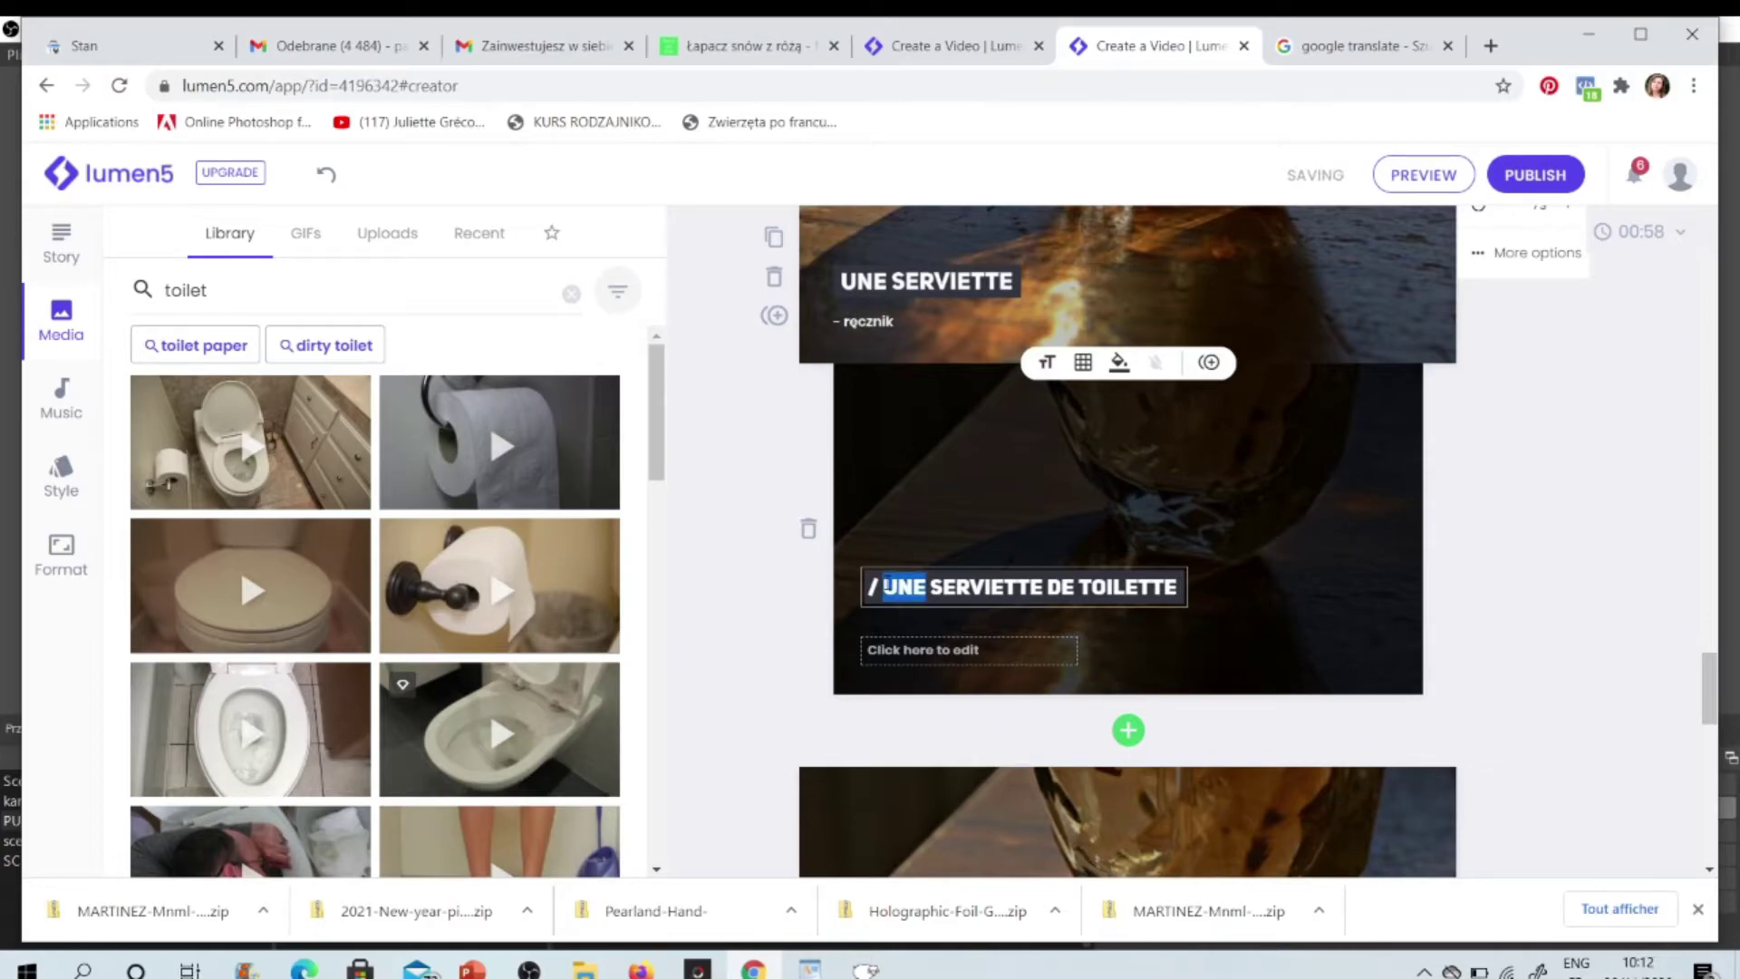
left_click(882, 588)
key("BackSpace")
key("BackSpace")
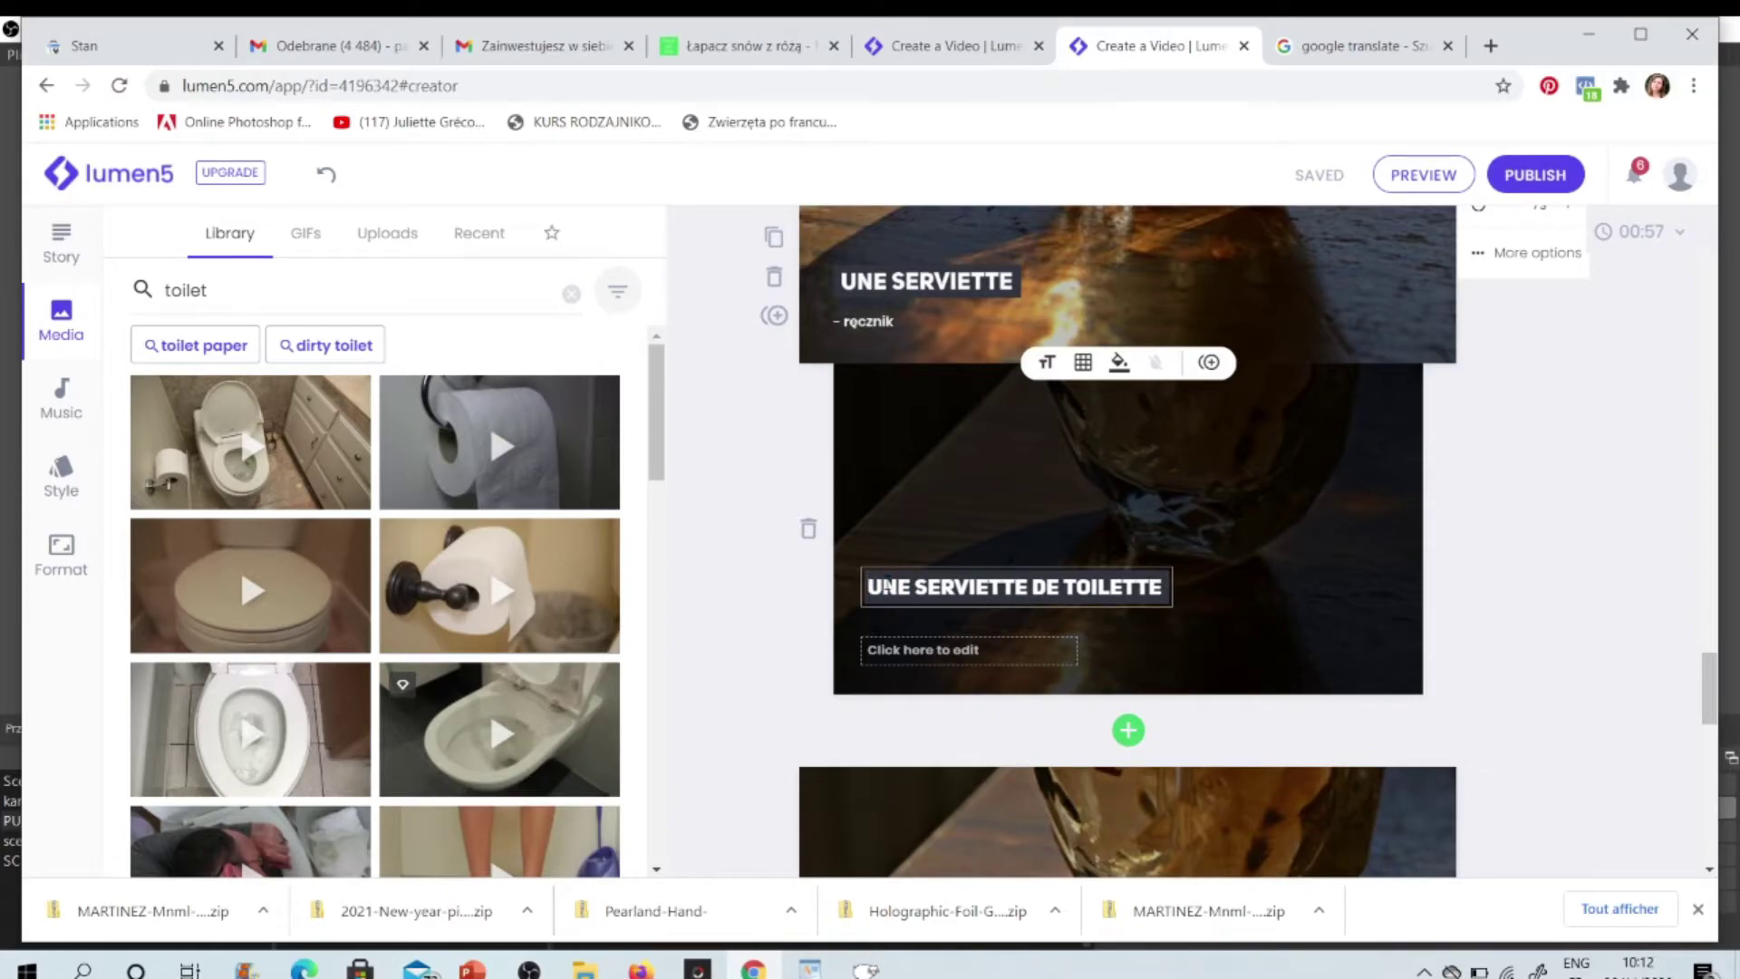
Step: Copy "ręcznik" from scene 9 and translate it from Polish to English in Google Translate
left_click(904, 322)
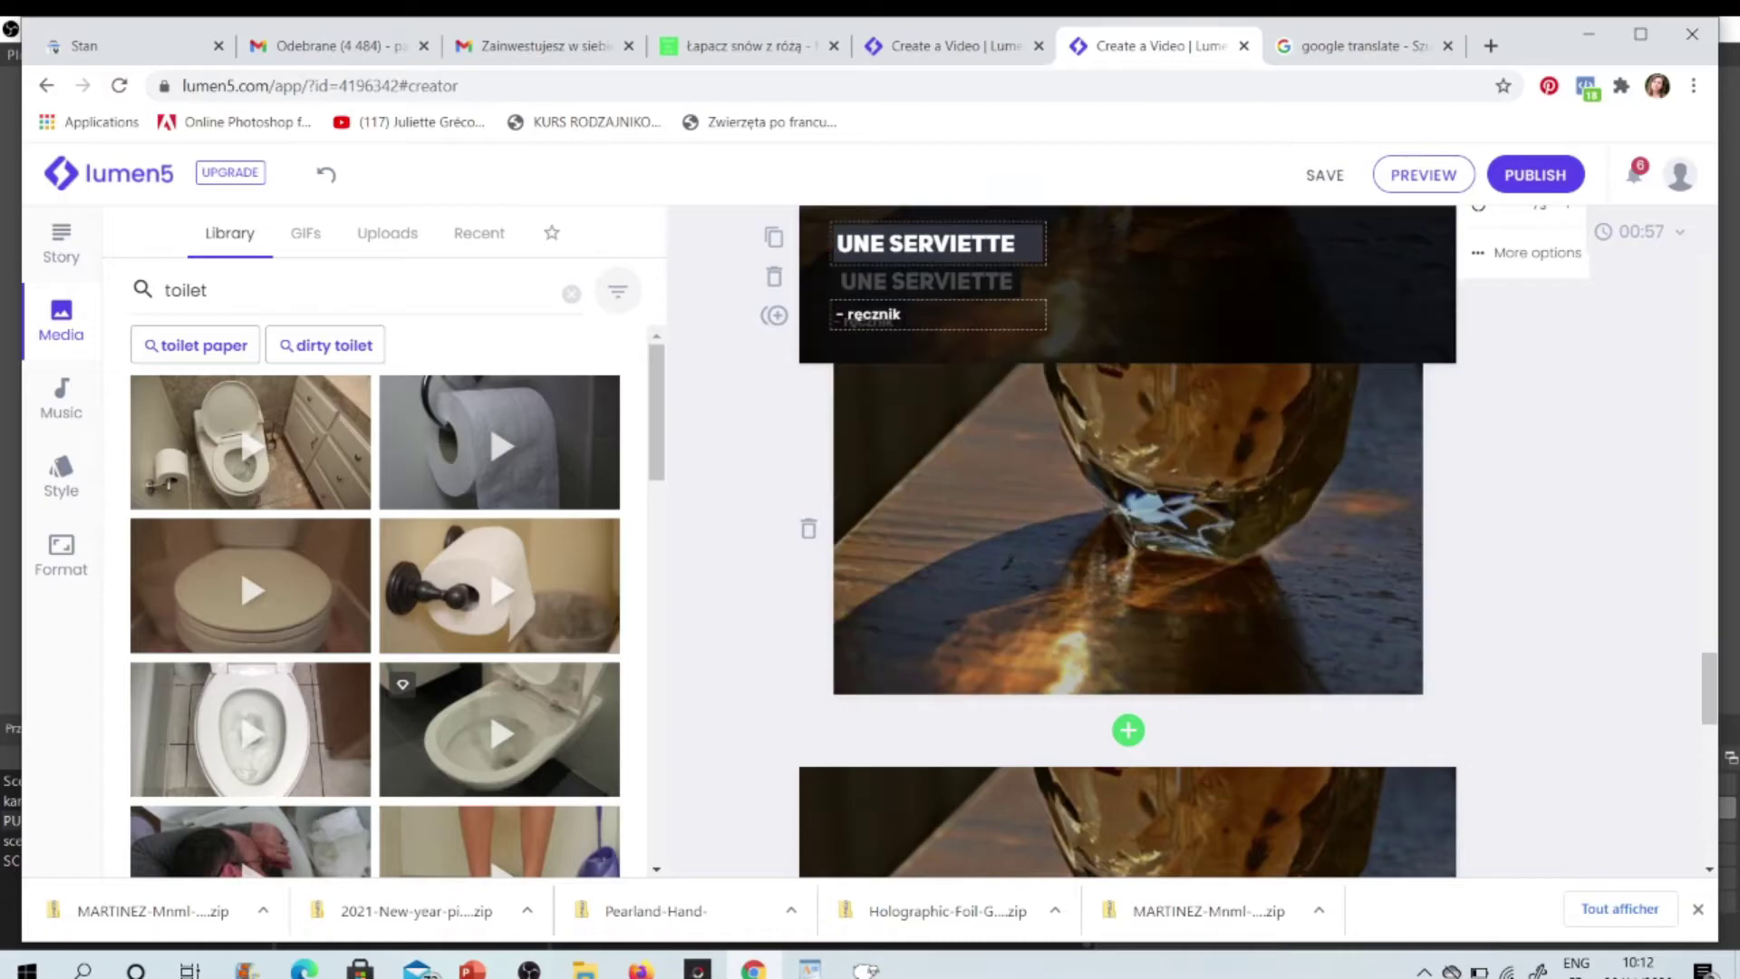
key("shift+Left")
key("shift+Left")
key("shift+Left")
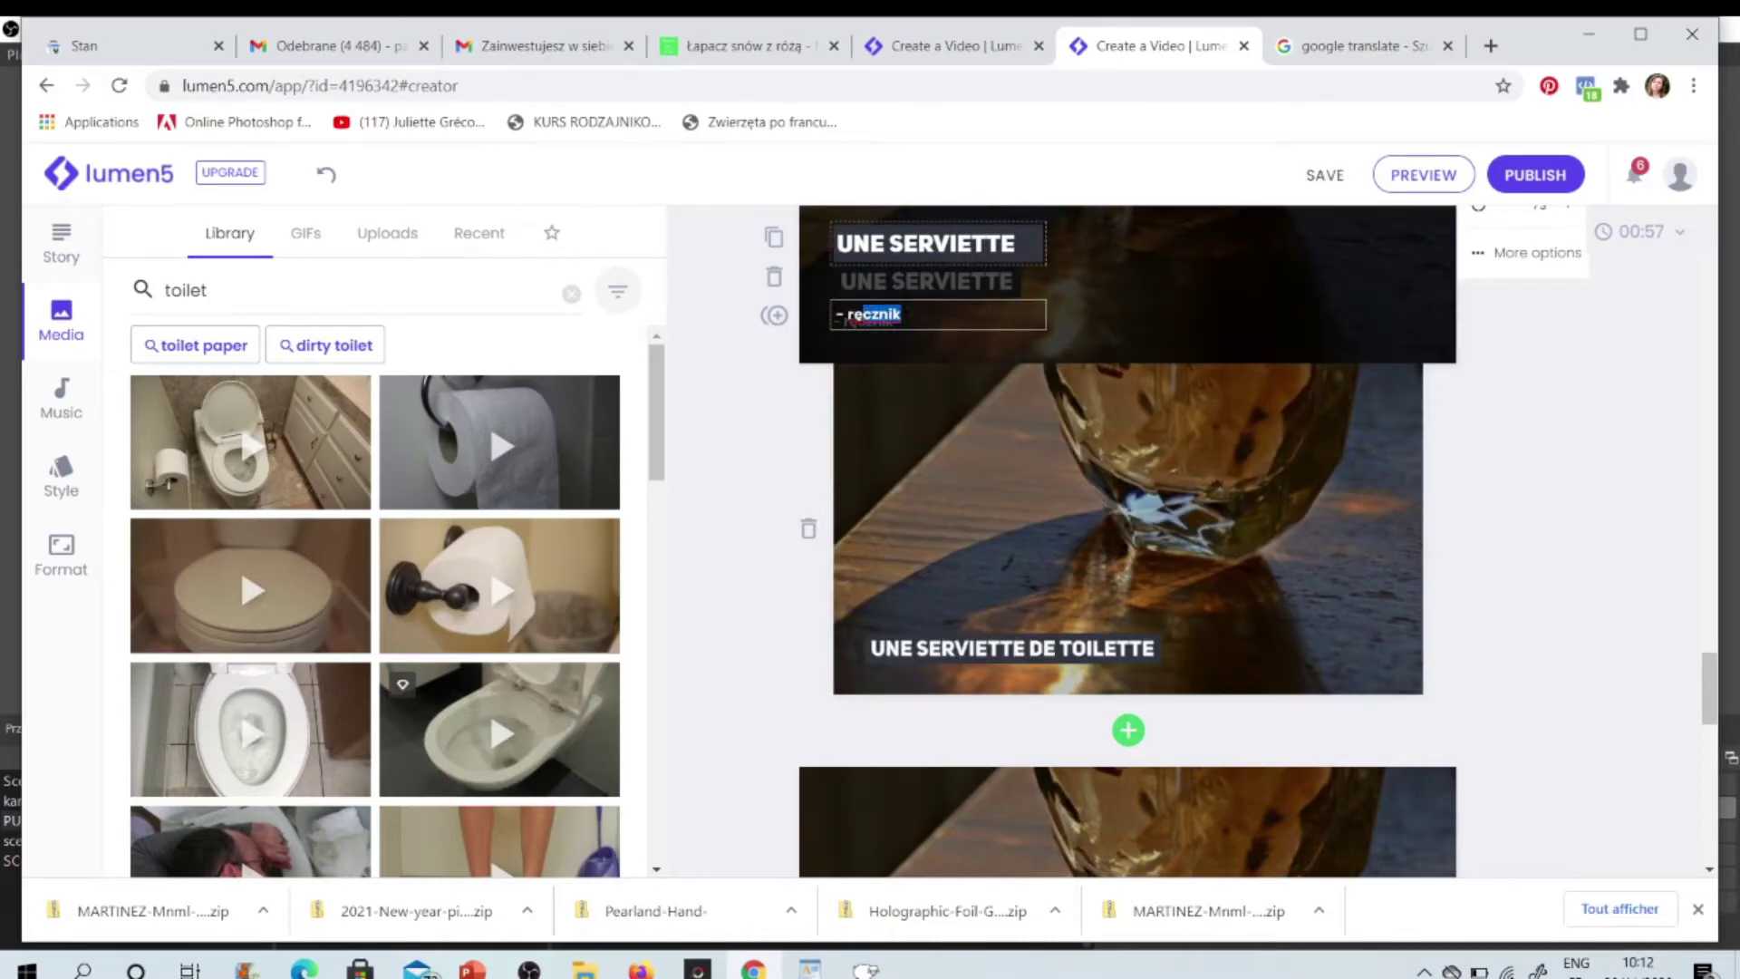
key("shift+Left")
key("shift+Left")
key("shift+Left")
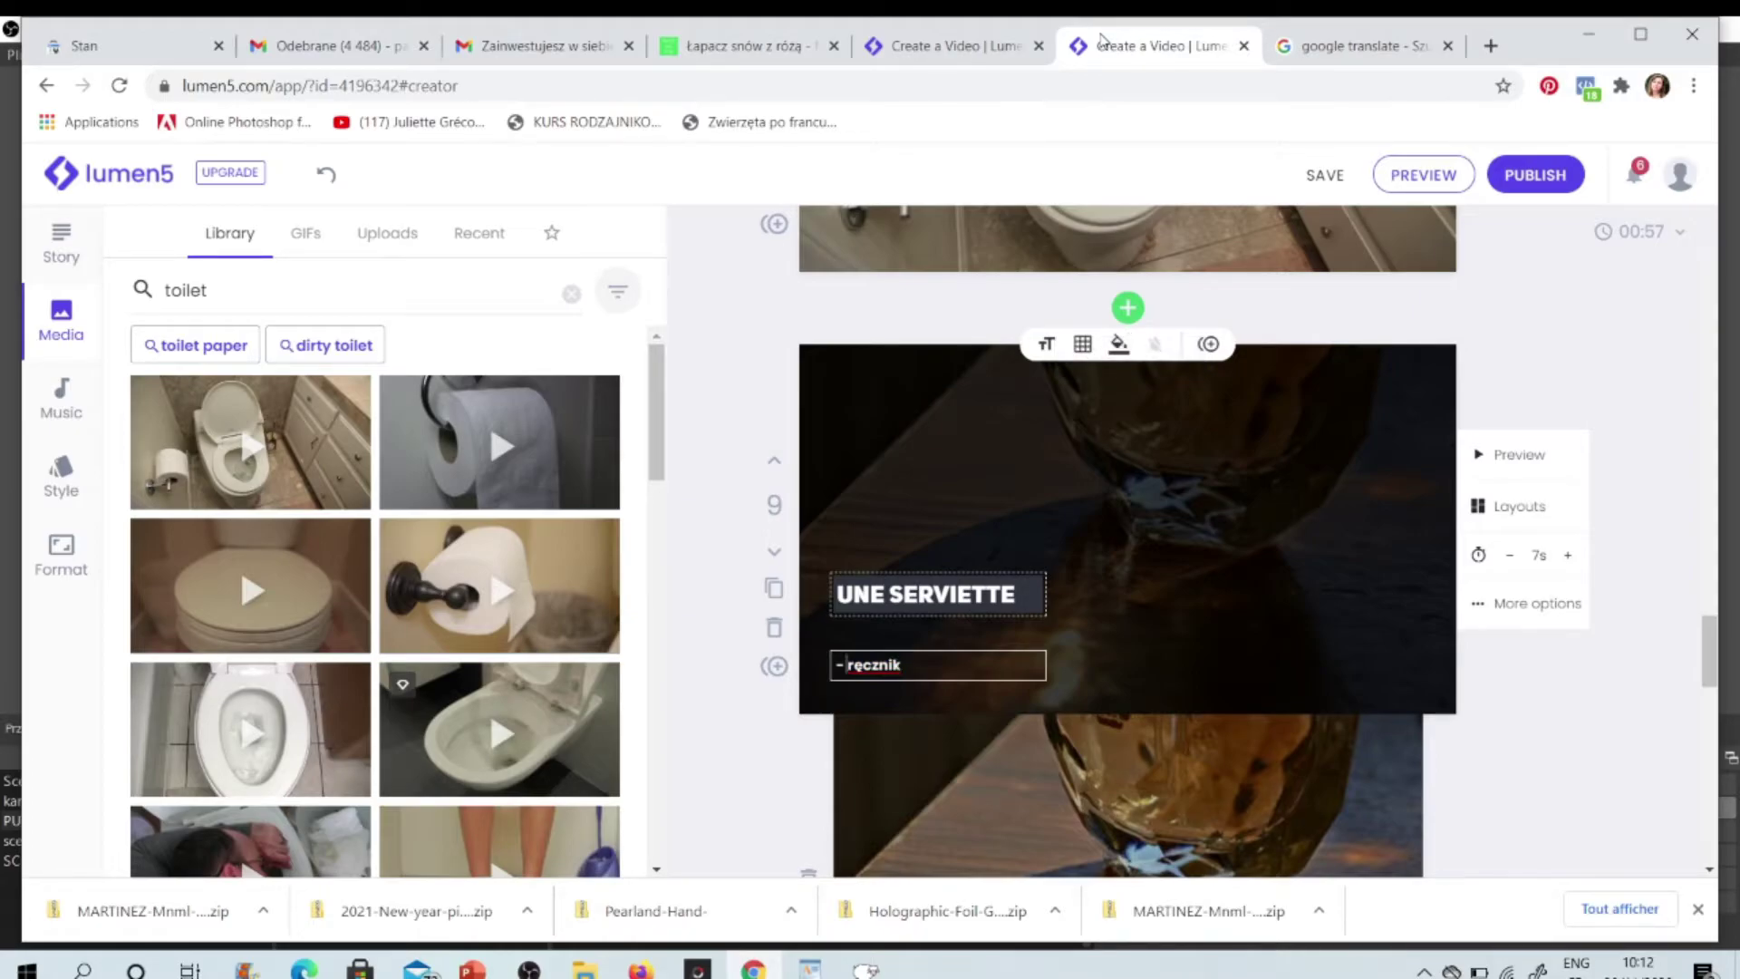
left_click(1398, 45)
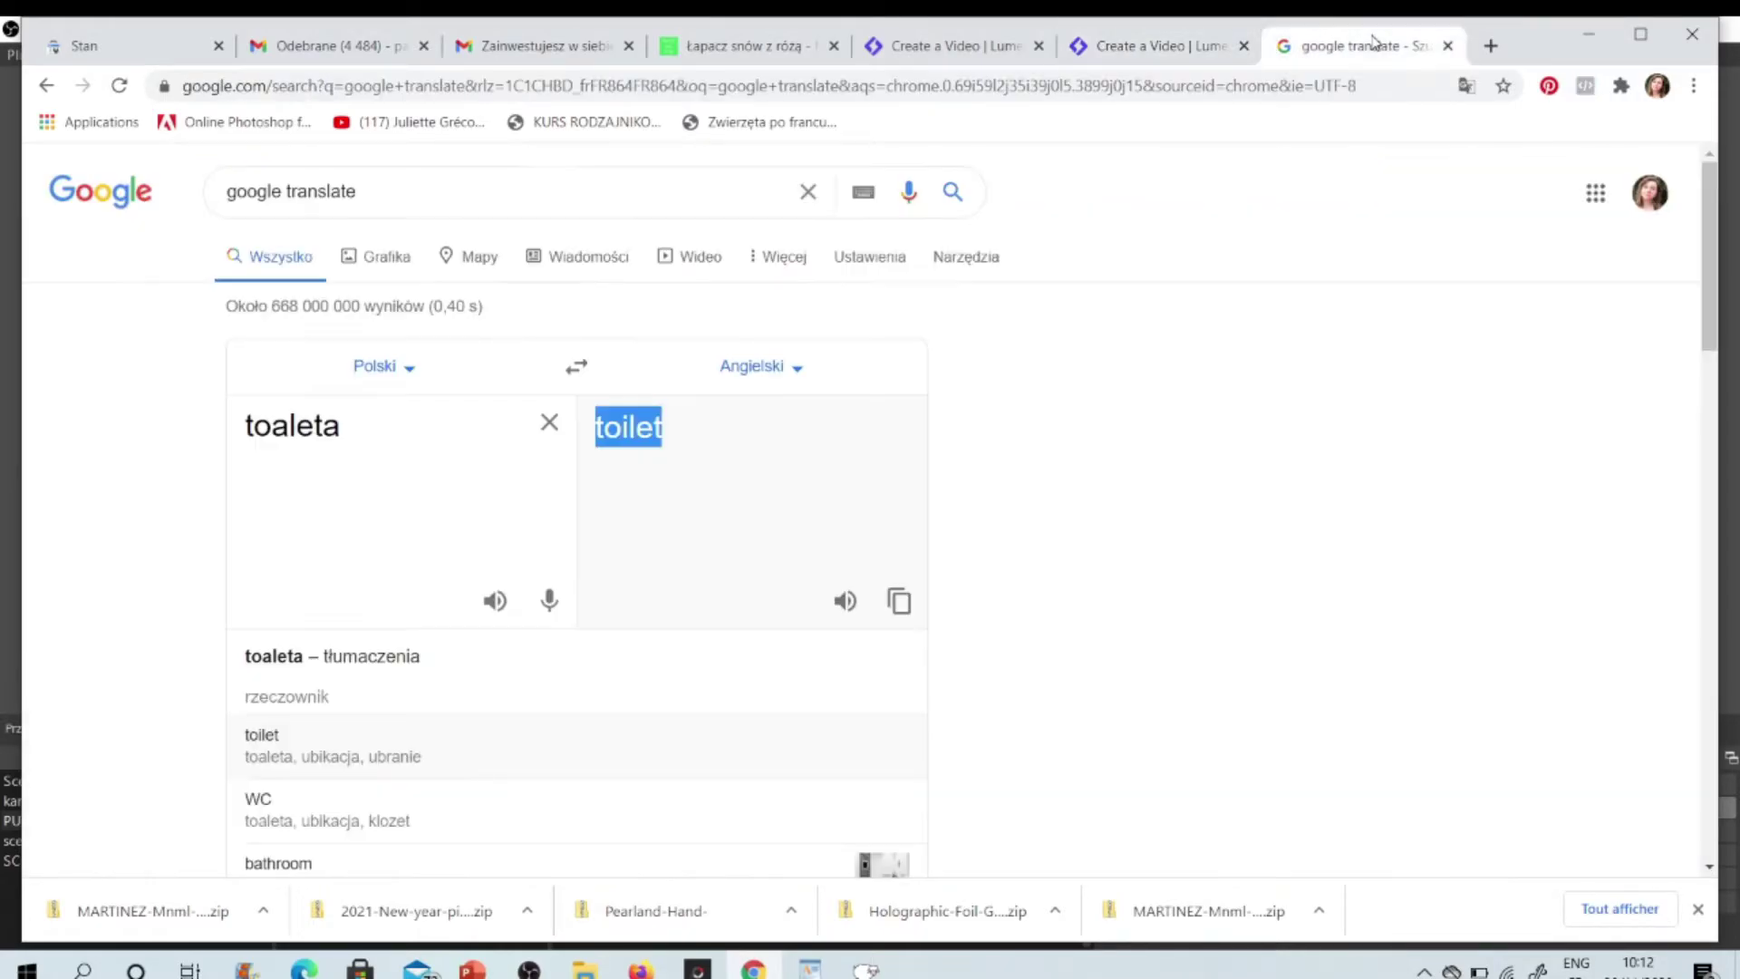
left_click(549, 423)
type("ręcznik")
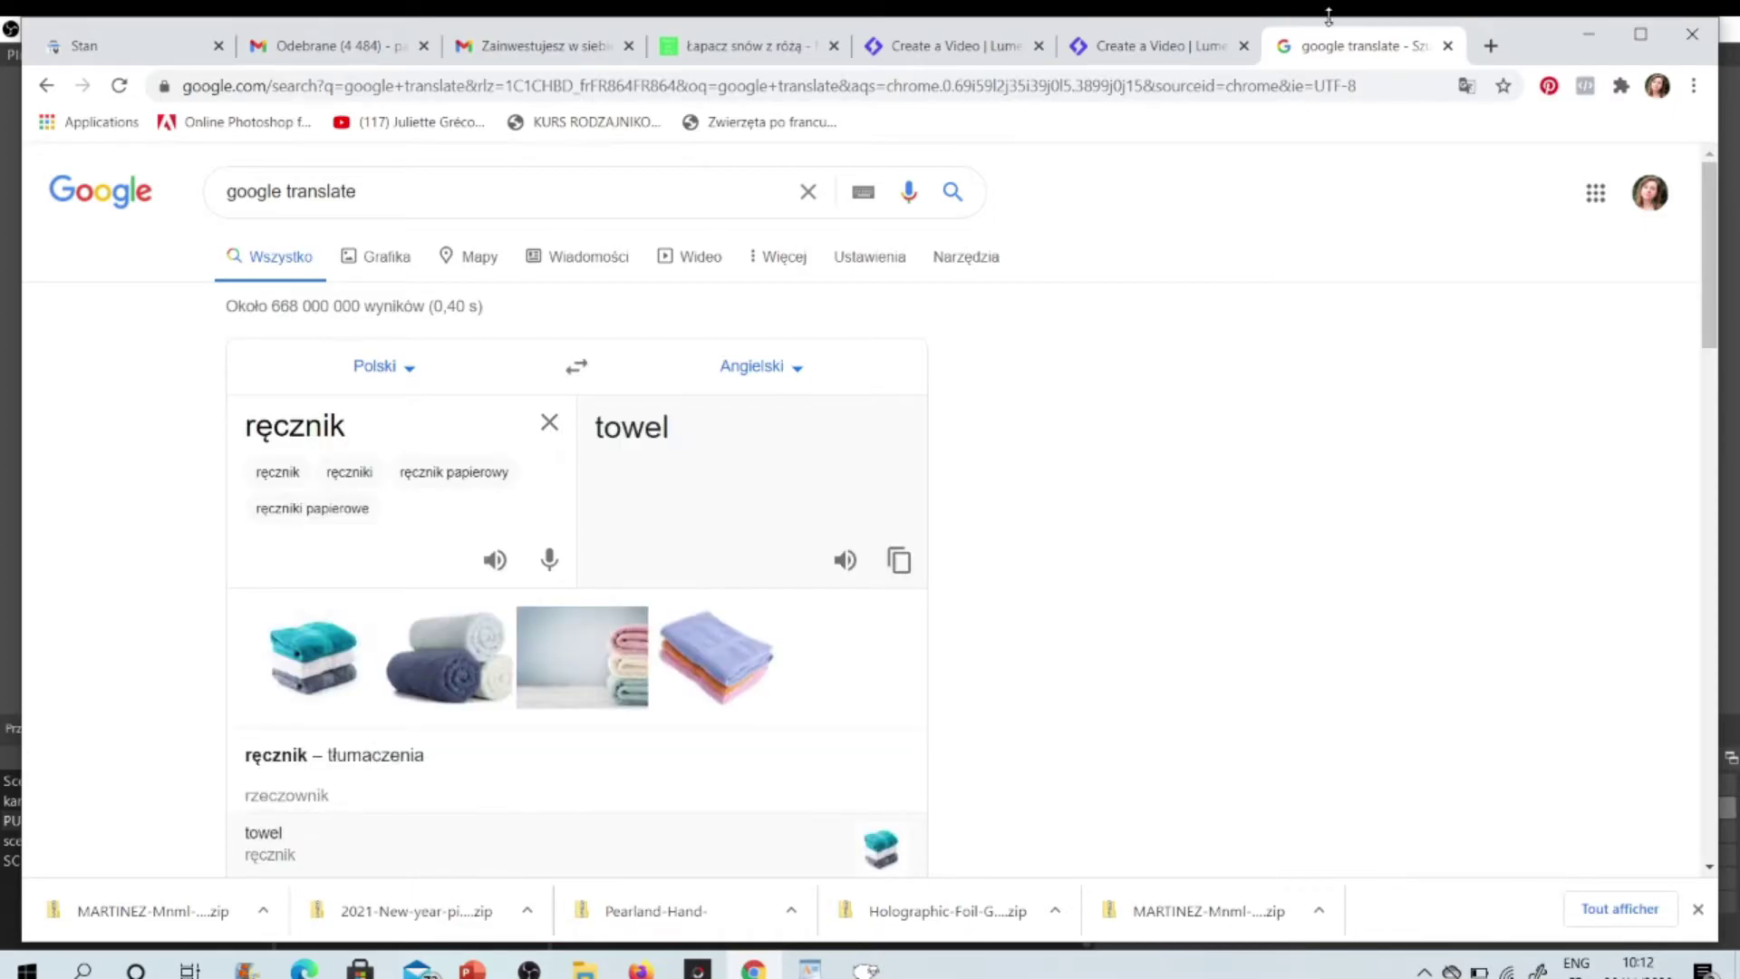
Step: Return to Lumen5 and search the media library for "towel"
left_click(1131, 46)
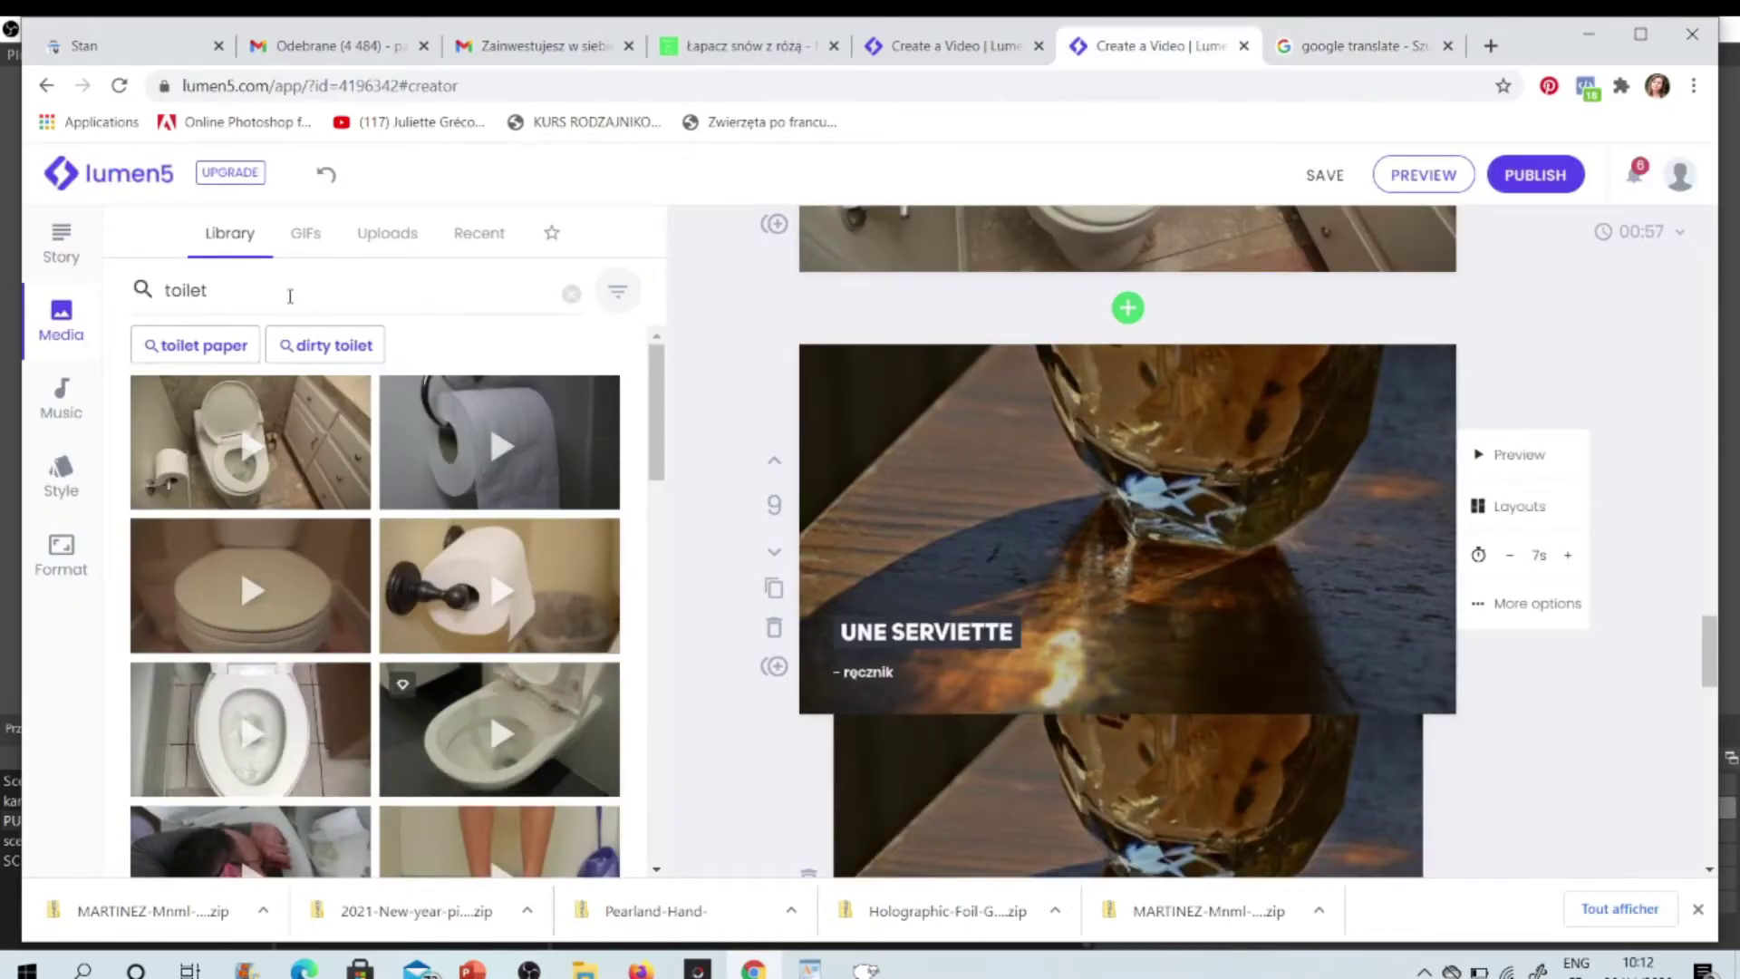
left_click(290, 296)
key("BackSpace")
key("BackSpace")
key("BackSpace")
key("BackSpace")
type("wel")
key("Return")
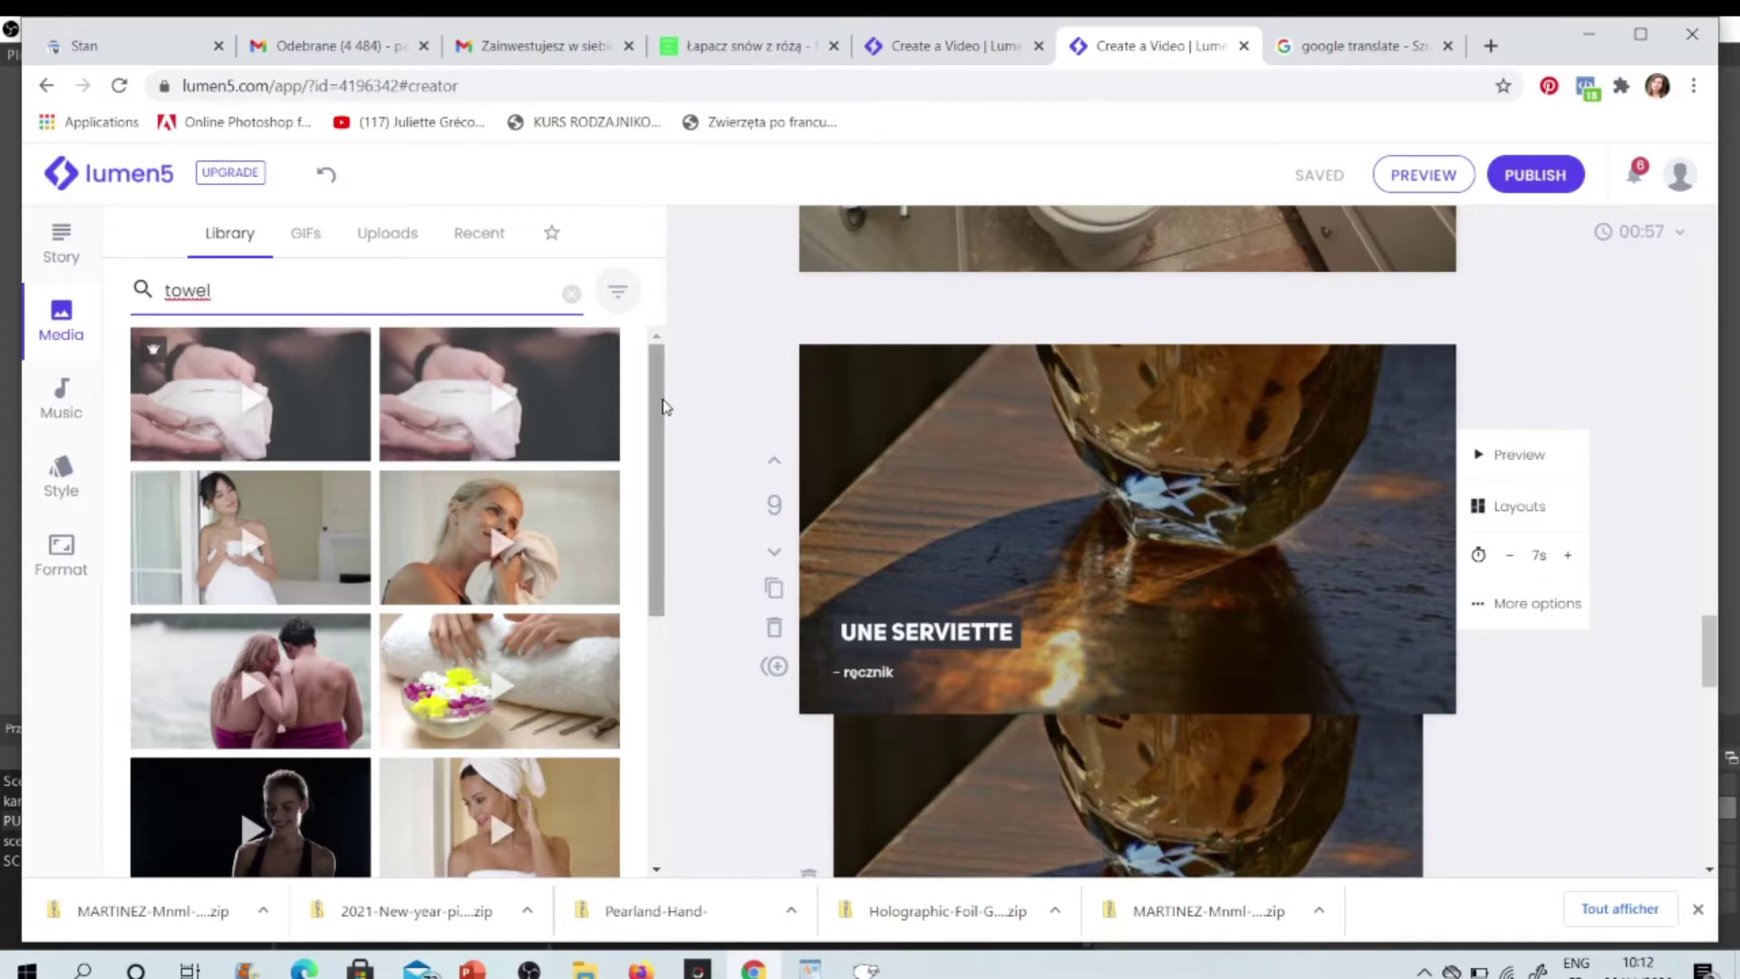
Step: Browse the towel clips and set scene 9's background to the free clip of a woman in a white towel holding a cup
scroll(662, 419, "down", 2)
left_click_drag(660, 419, 610, 705)
scroll(611, 706, "down", 4)
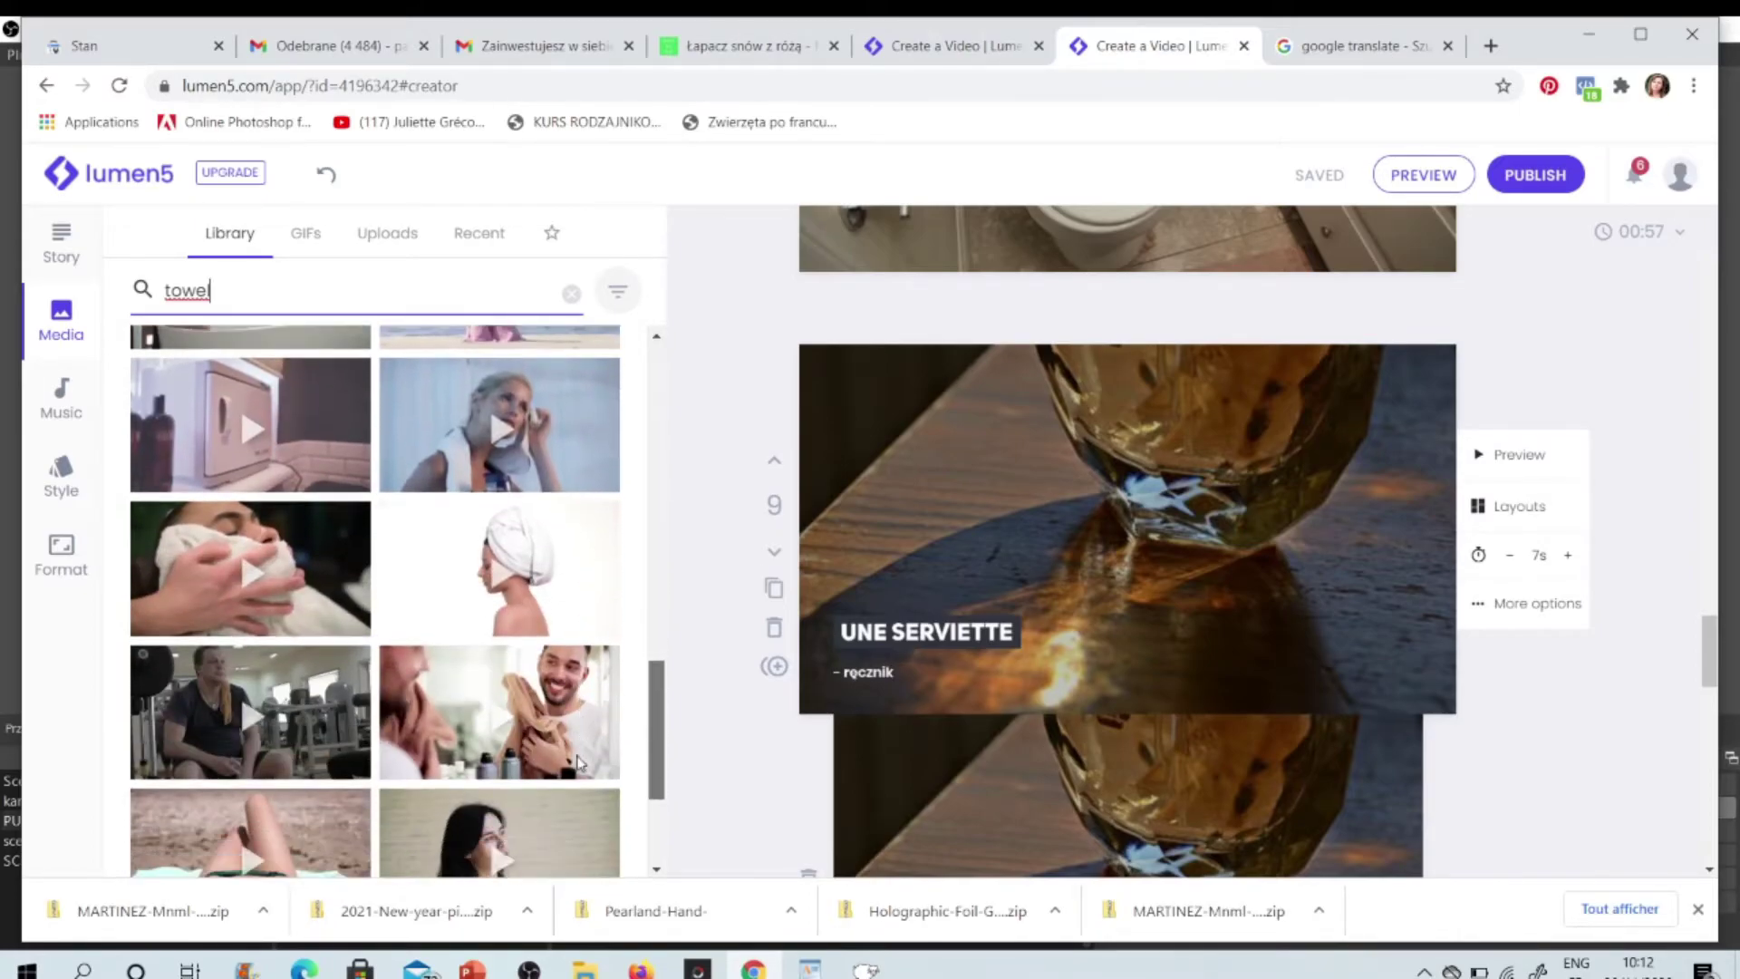
scroll(576, 743, "down", 6)
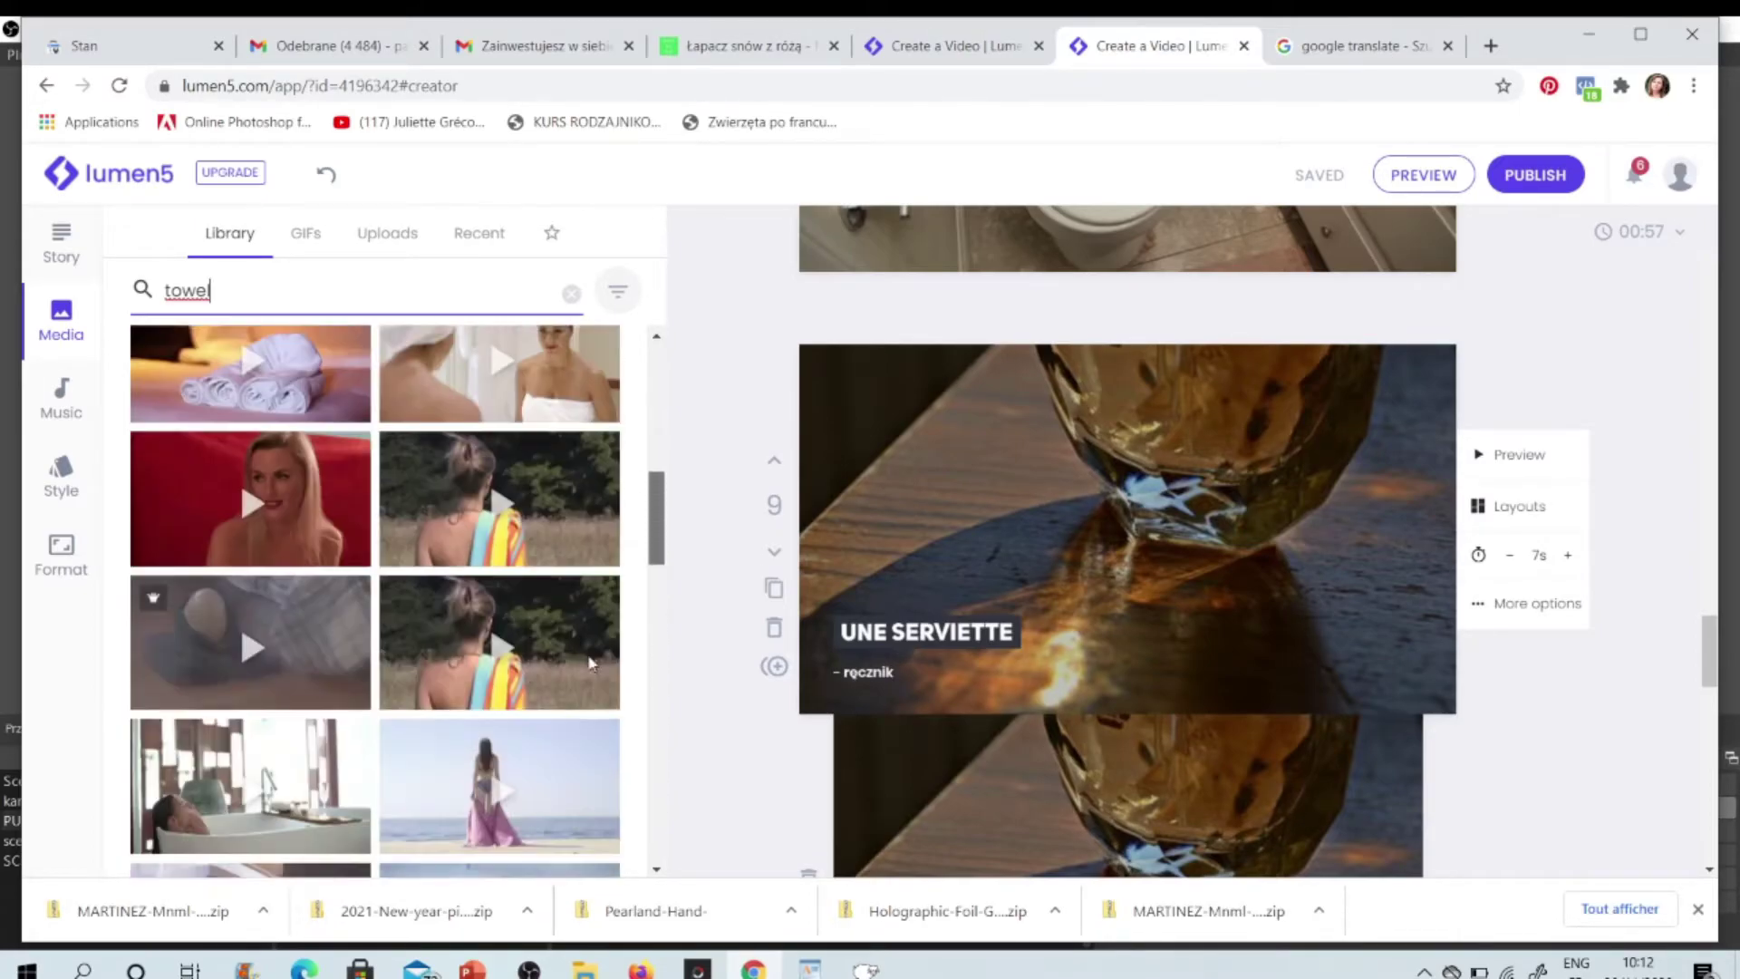
scroll(596, 602, "up", 3)
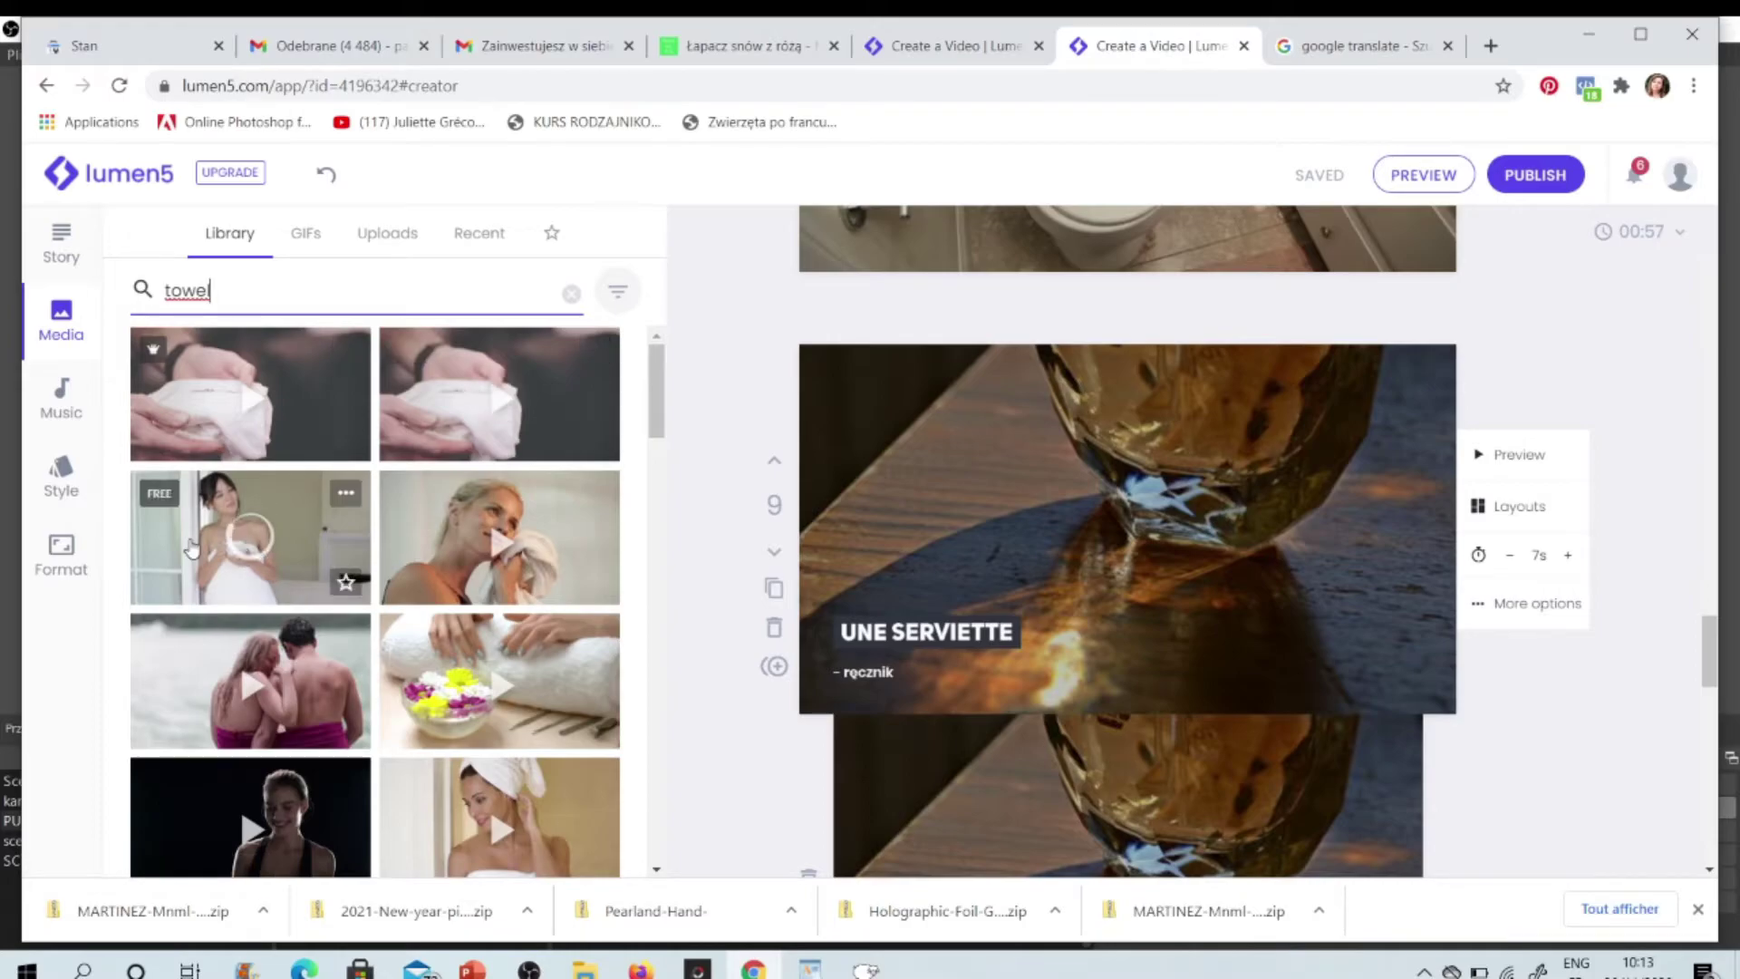
left_click_drag(245, 523, 990, 486)
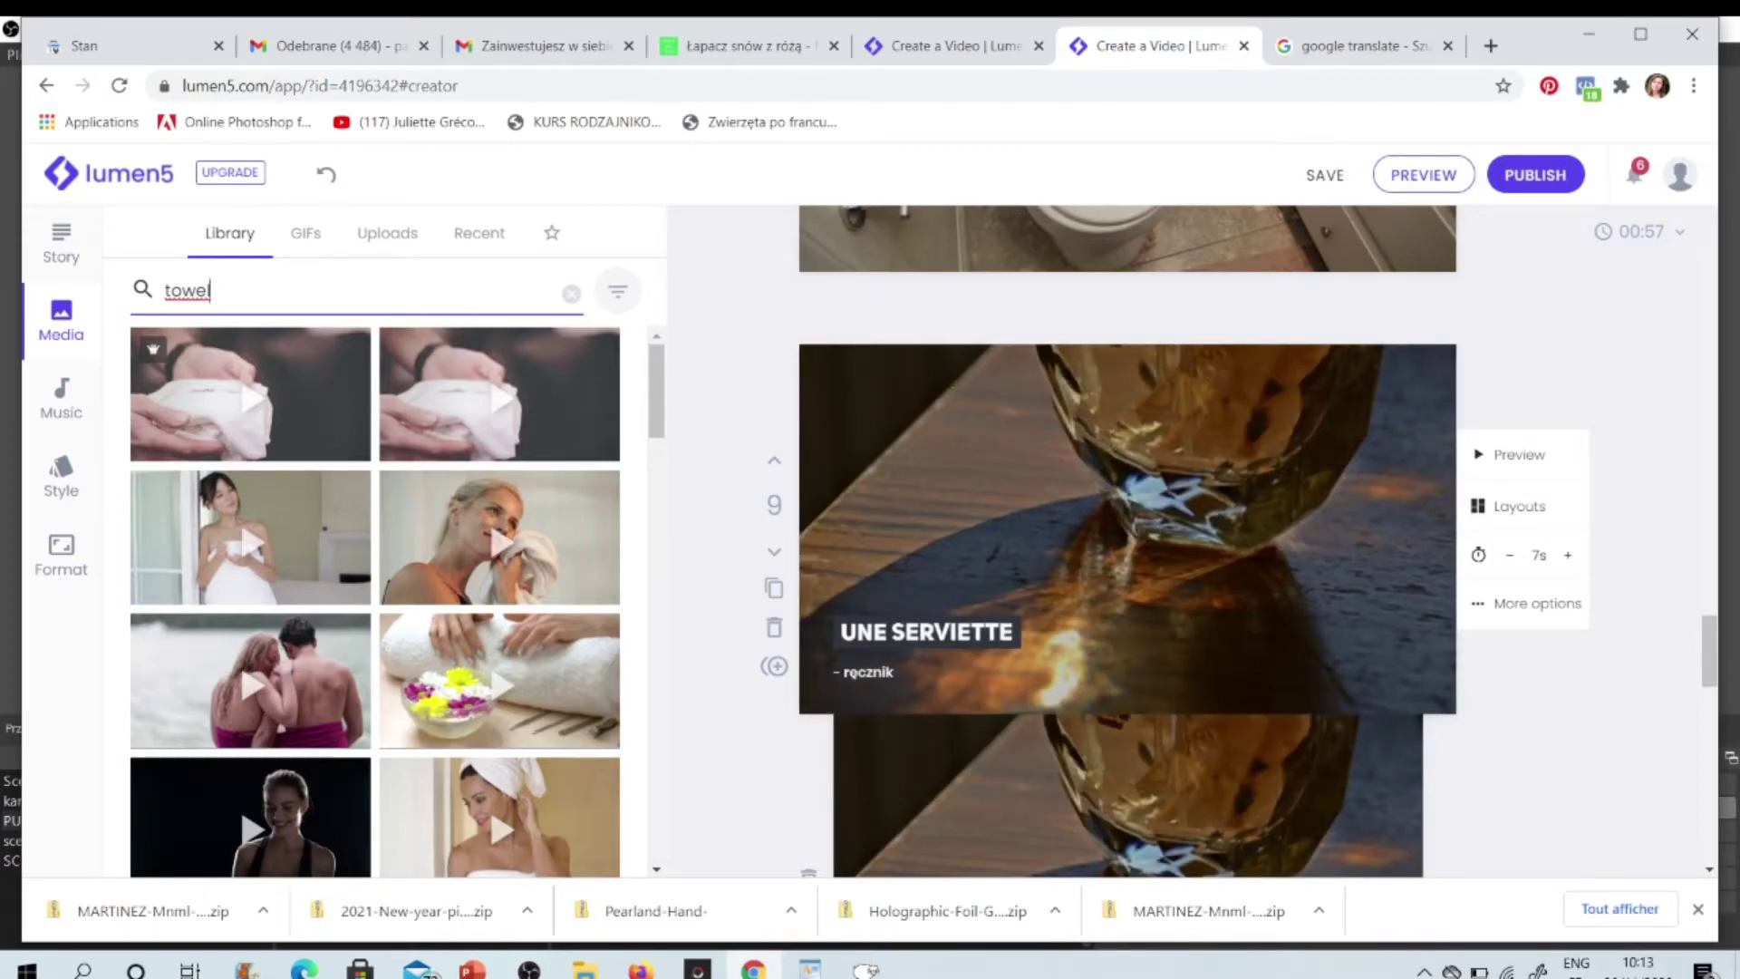
Step: Preview scene 7 with "UNE BAIGNOIRE" and the towel scene
left_click_drag(1707, 647, 1709, 546)
left_click(1520, 553)
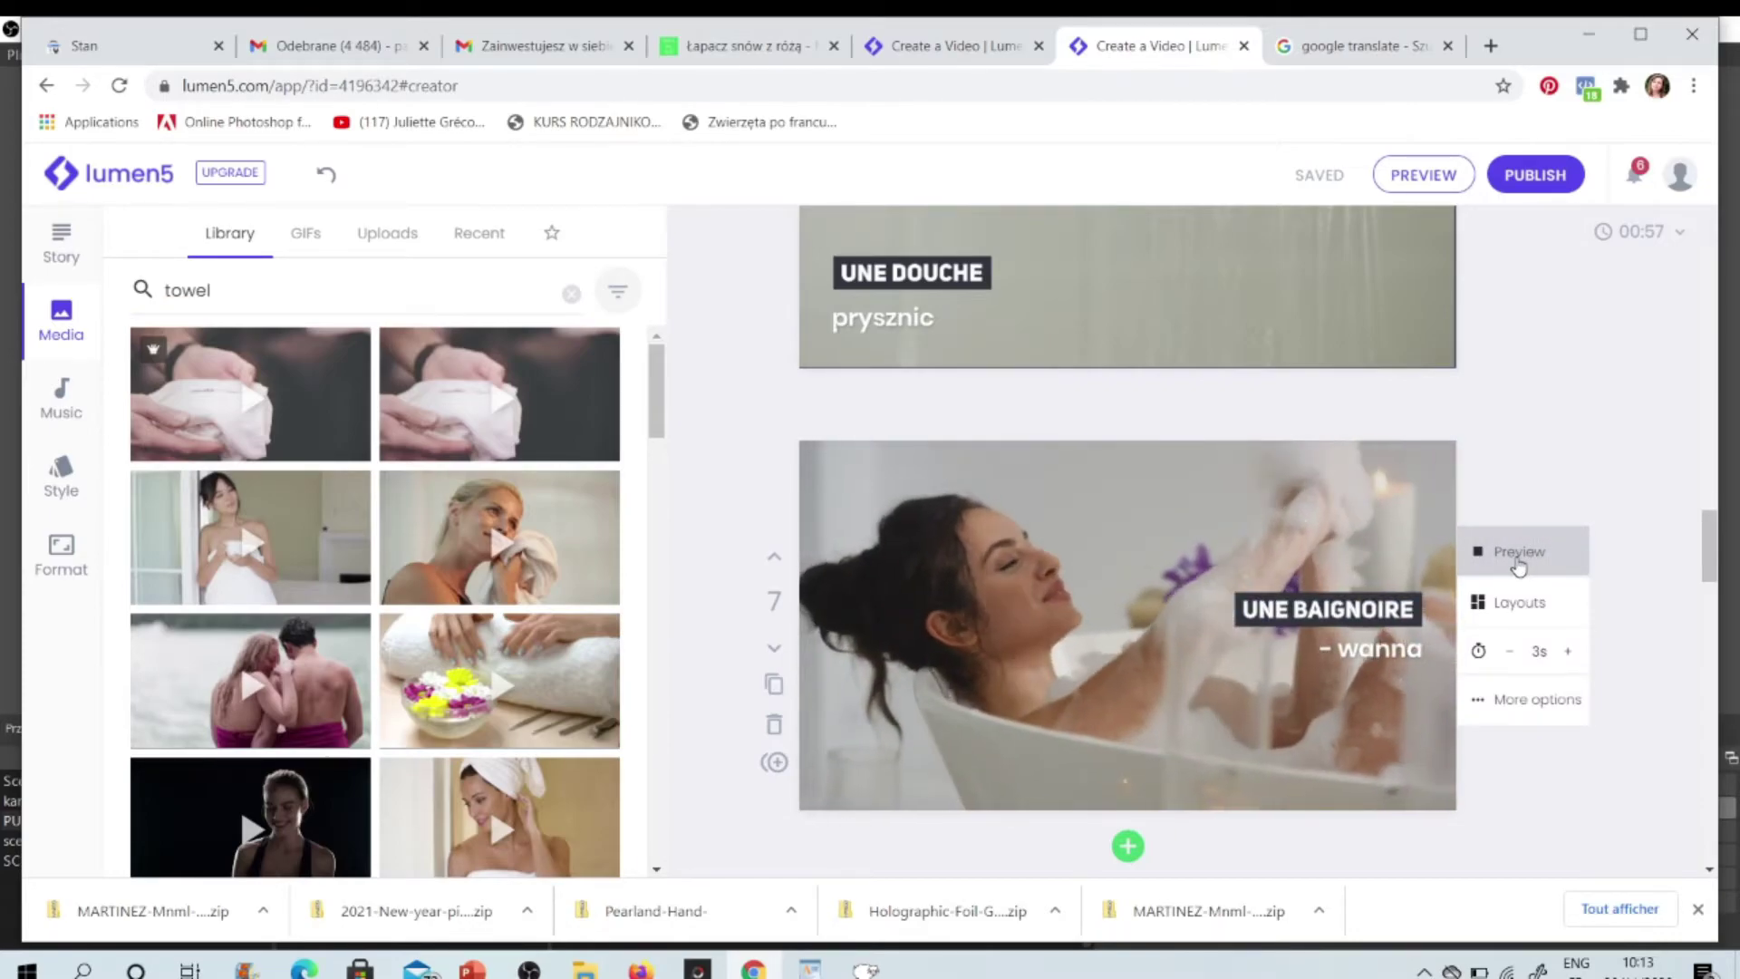
left_click_drag(1709, 562, 1702, 738)
left_click(1477, 635)
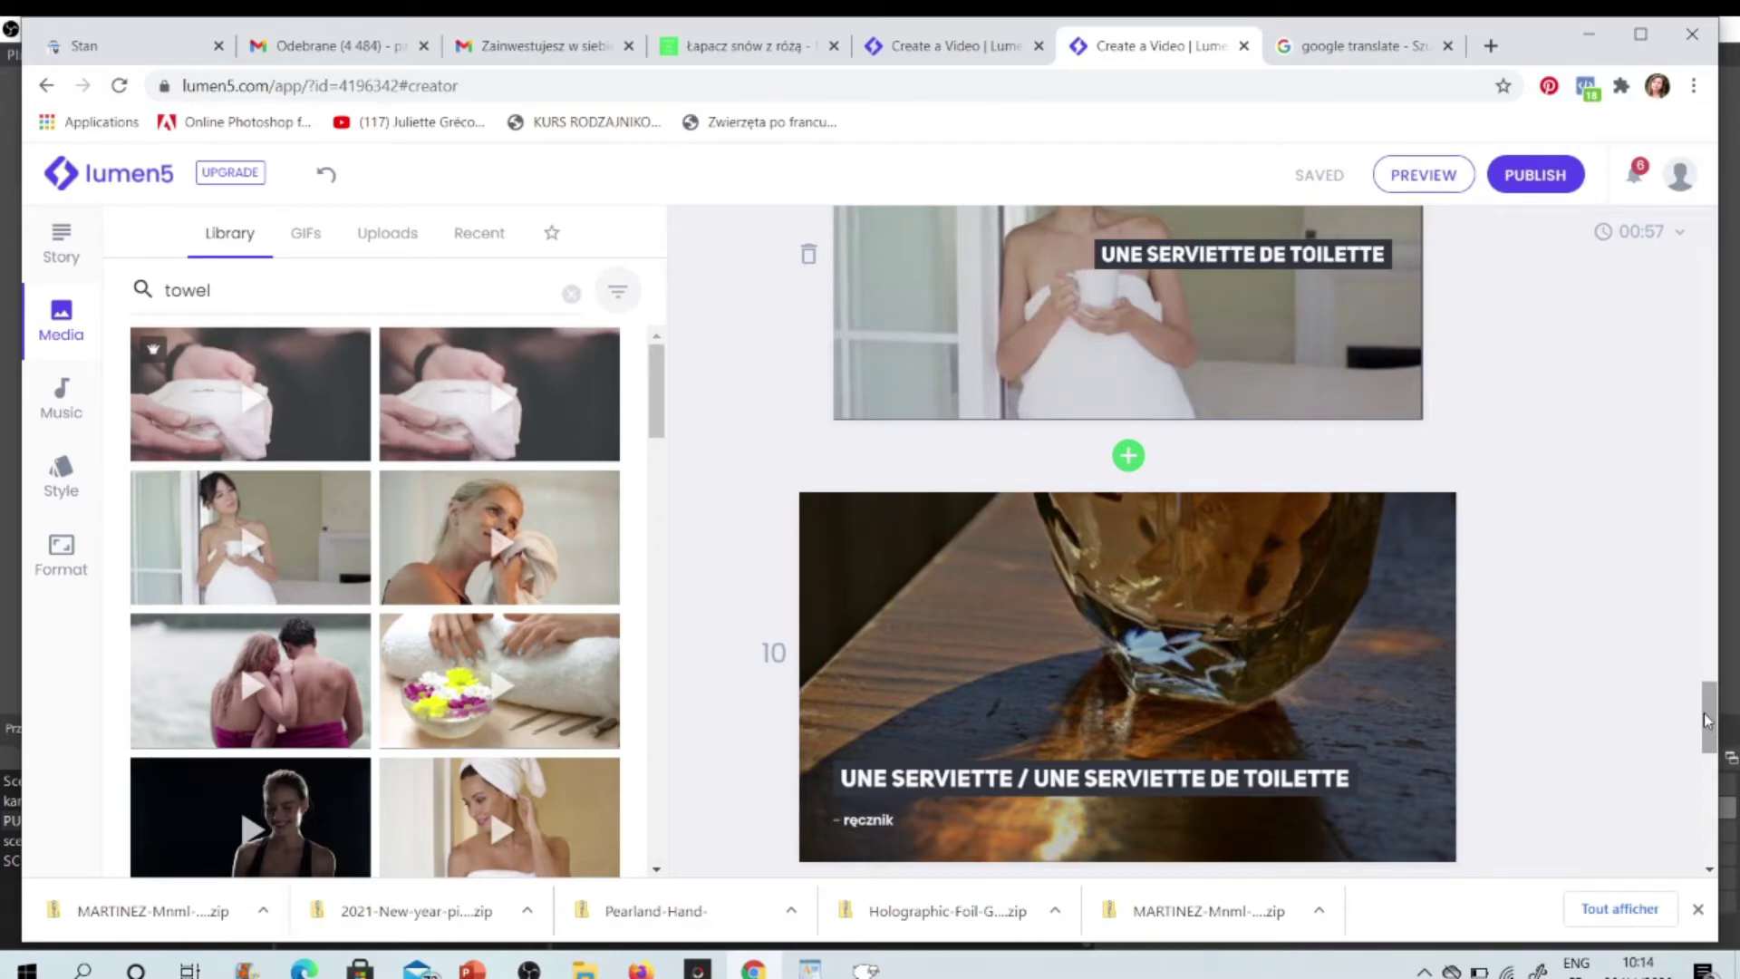
Step: Review the remaining scenes and open the library of free music tracks
left_click_drag(1709, 719, 1709, 732)
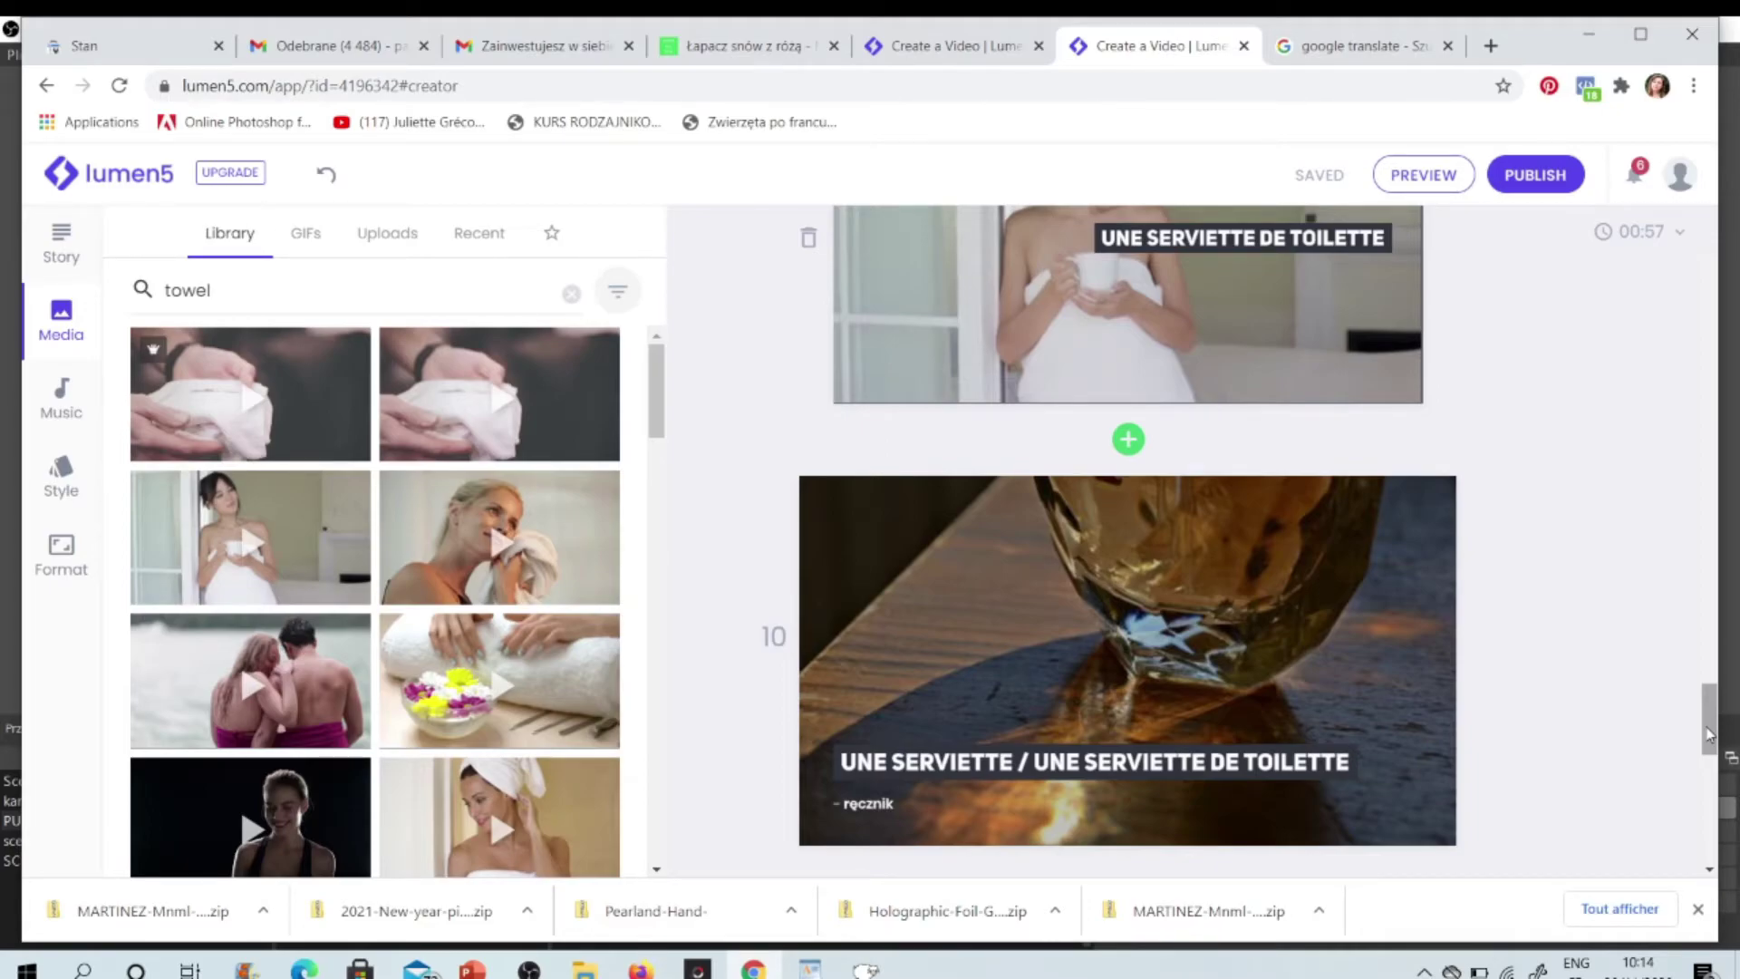
left_click_drag(1709, 734, 1731, 554)
left_click(54, 412)
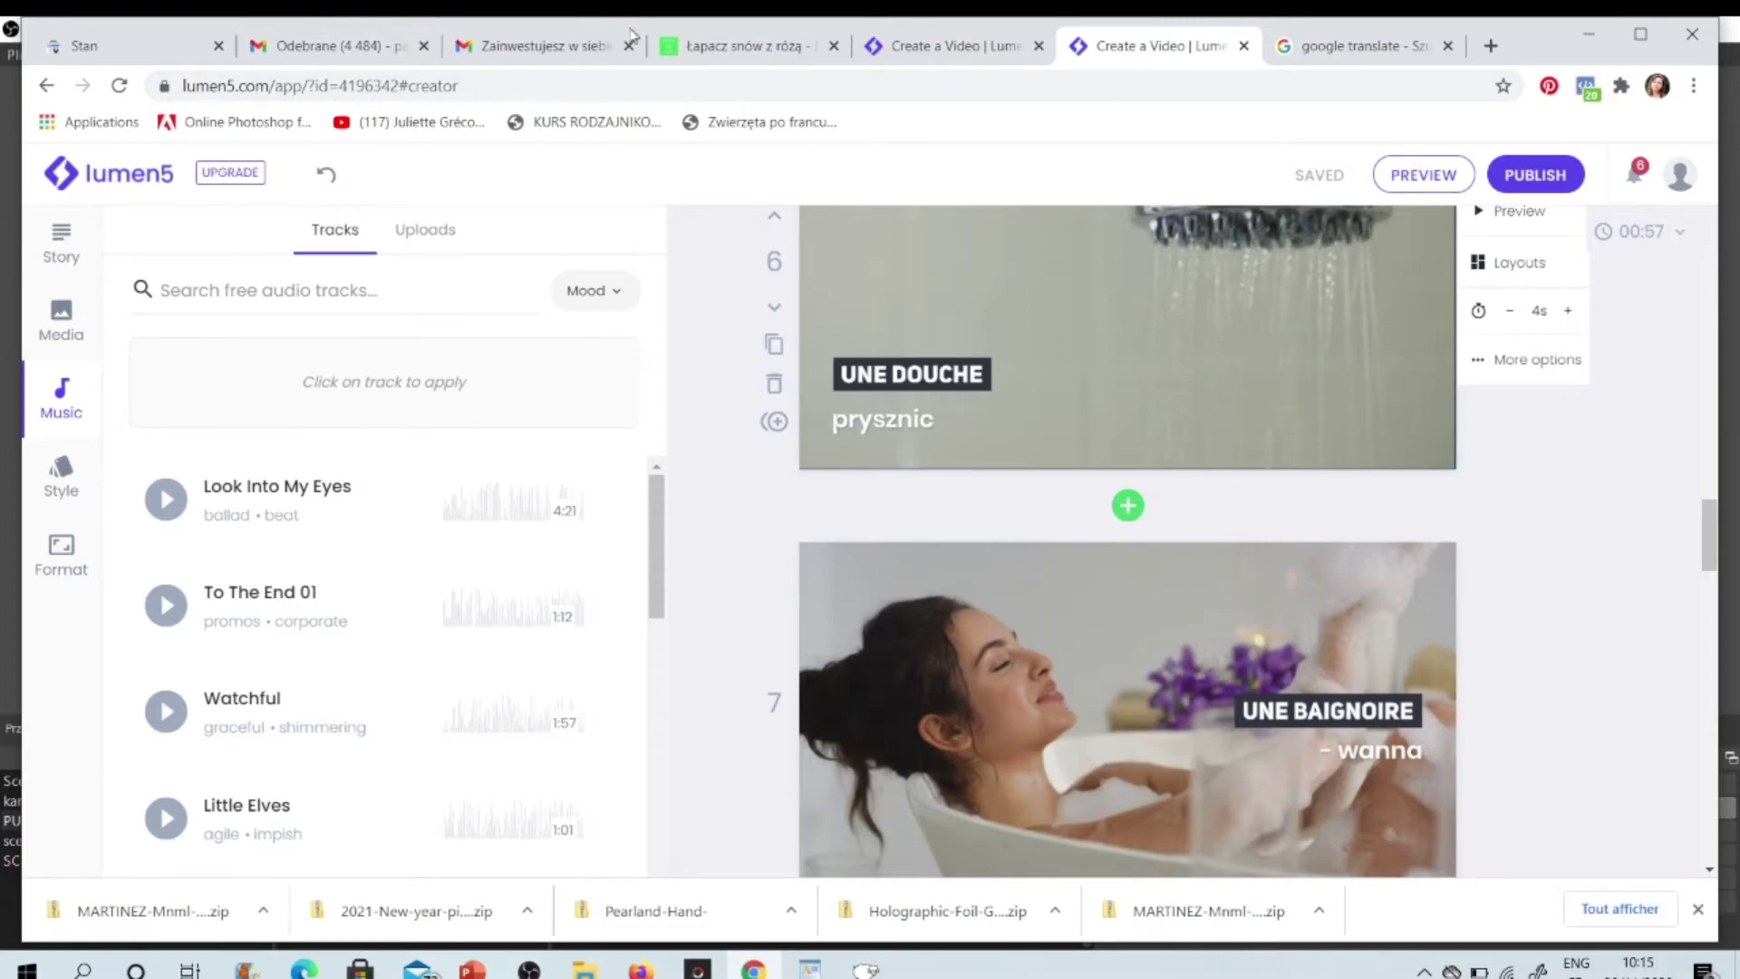
Step: Increase the display duration of scene 7, "UNE BAIGNOIRE"
scroll(1714, 450, "down", 1)
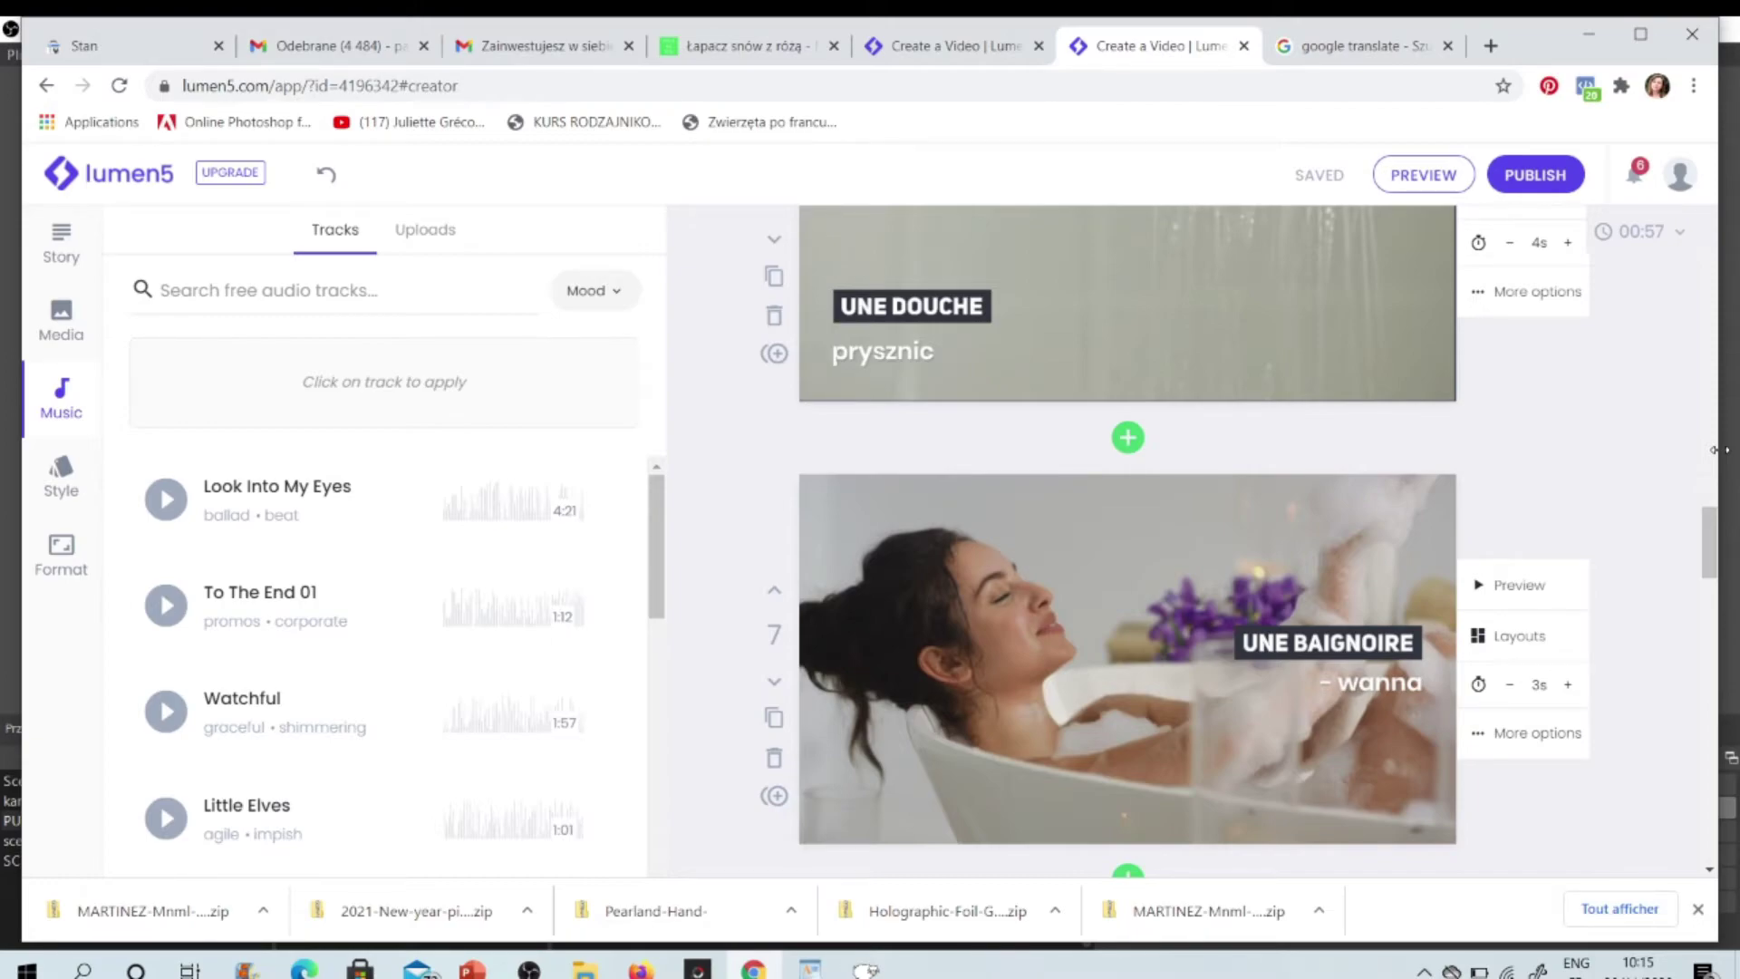
left_click_drag(1709, 554, 1716, 524)
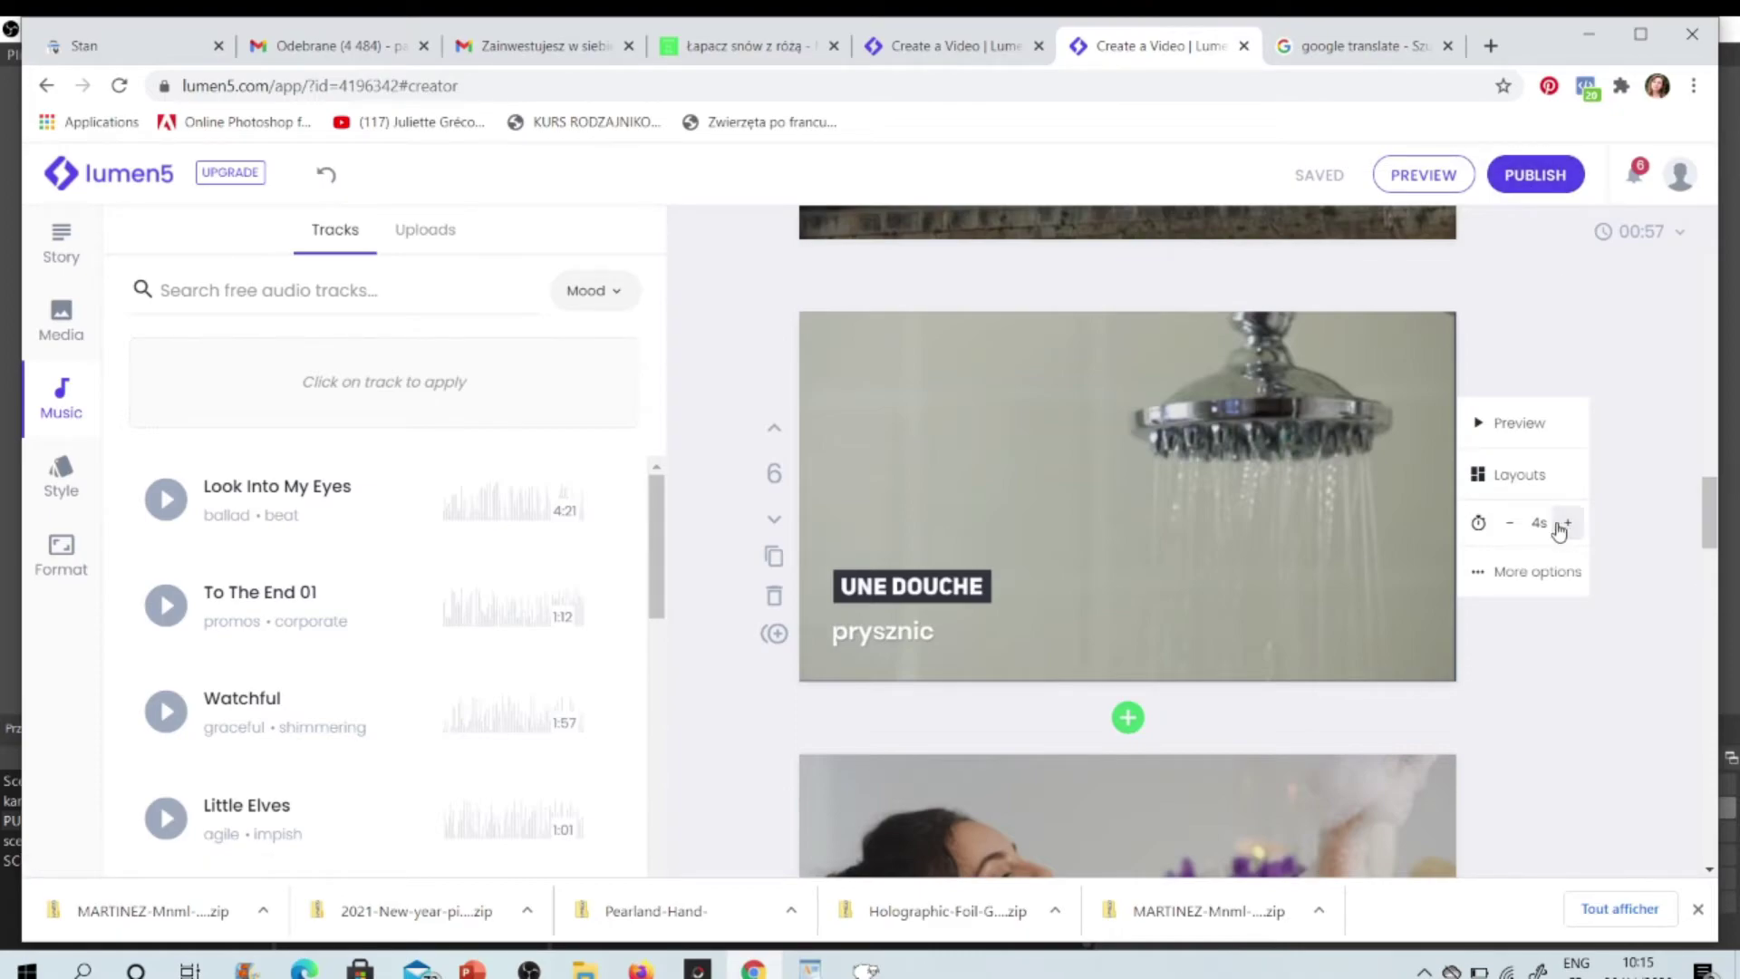
scroll(1436, 601, "down", 2)
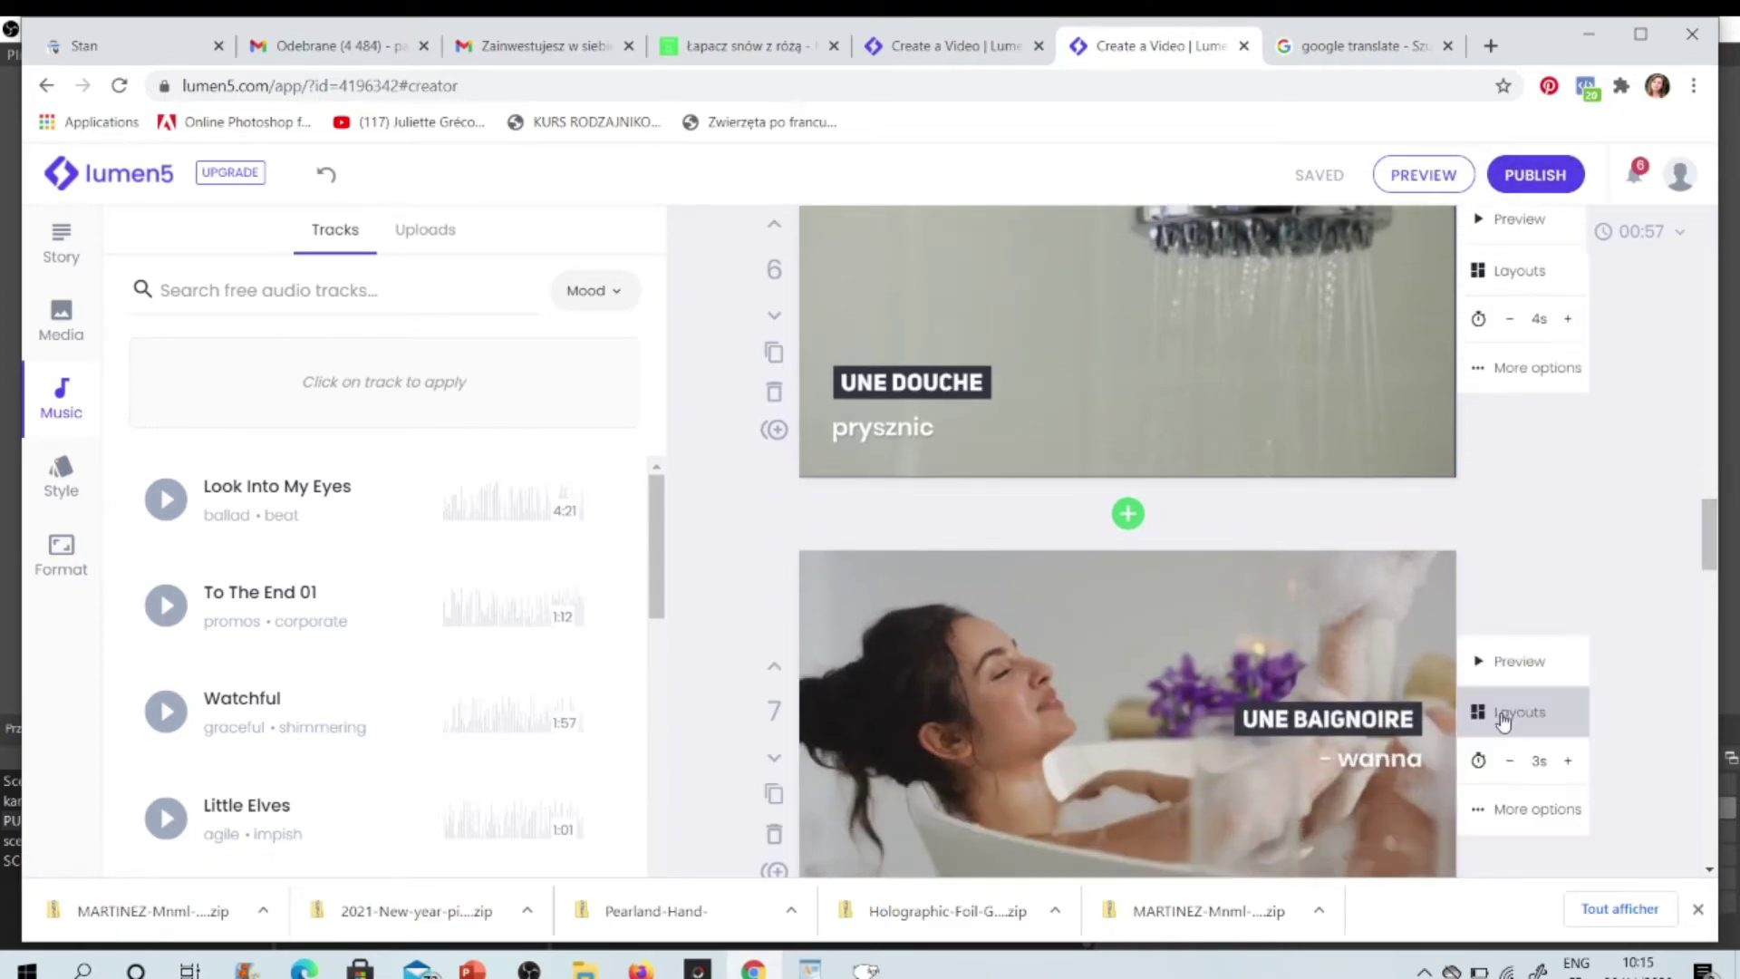
left_click(1568, 765)
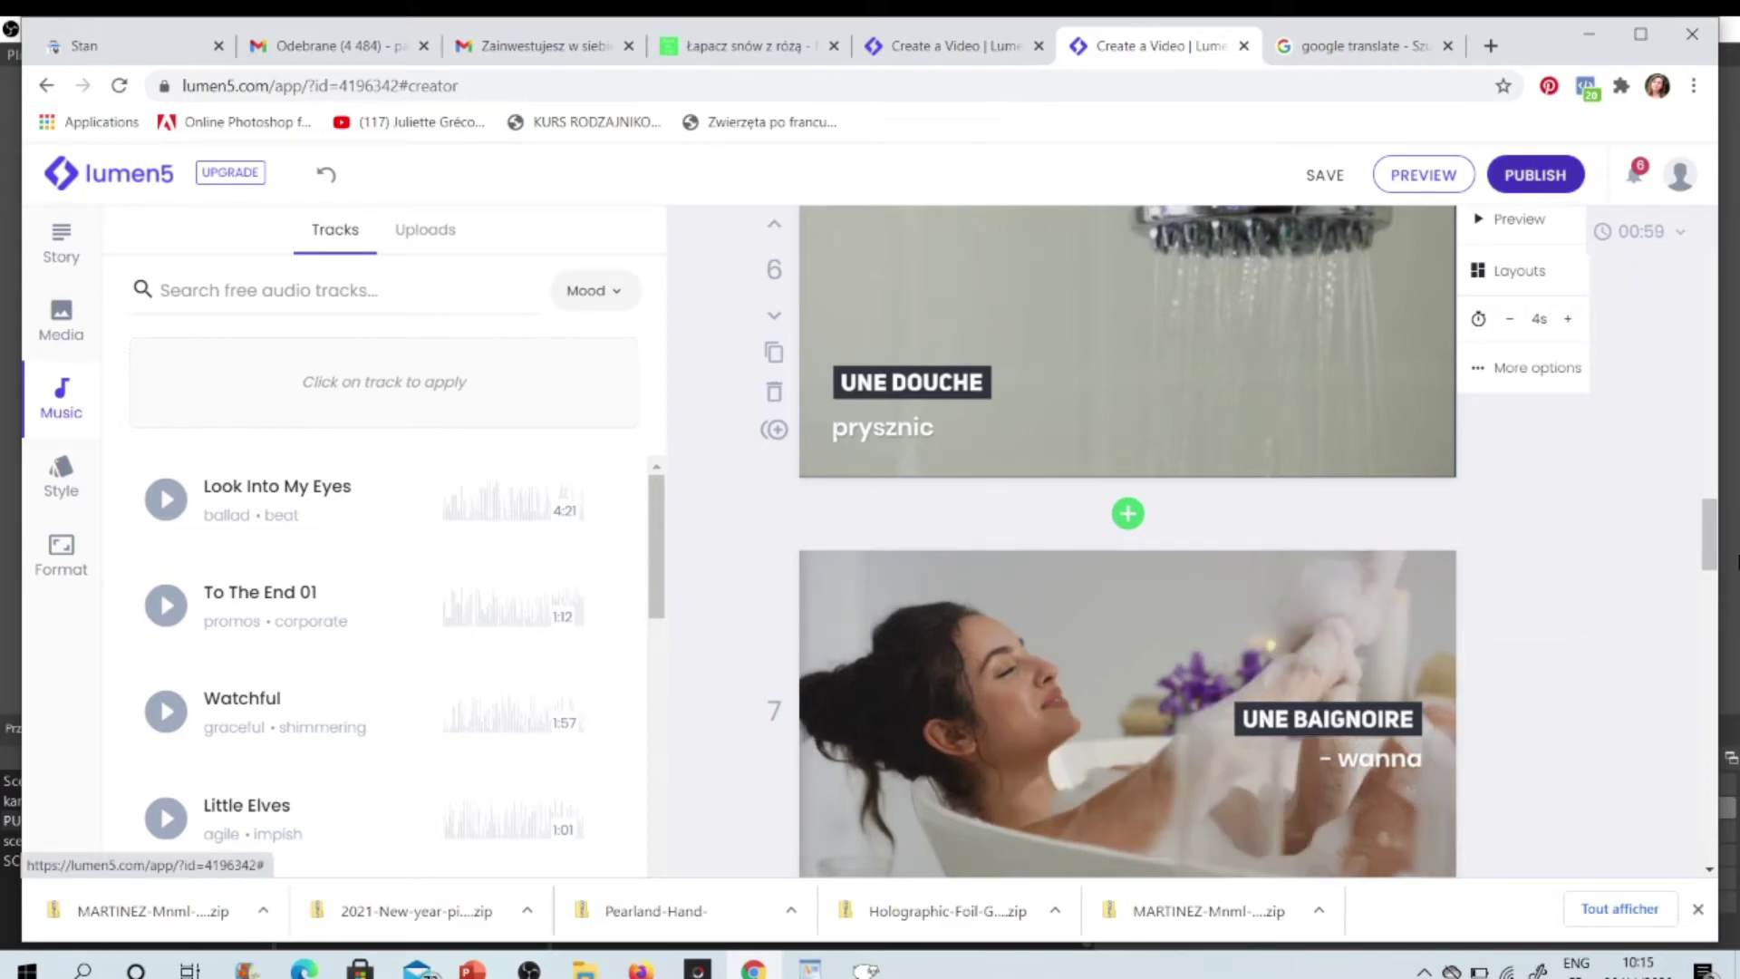
Step: Look over the storyboard from the opening "ŁAZIENKA" scene through scene 7
mouse_move(1711, 544)
left_mouse_down()
mouse_move(1711, 474)
mouse_move(1712, 544)
mouse_move(1713, 510)
left_mouse_up()
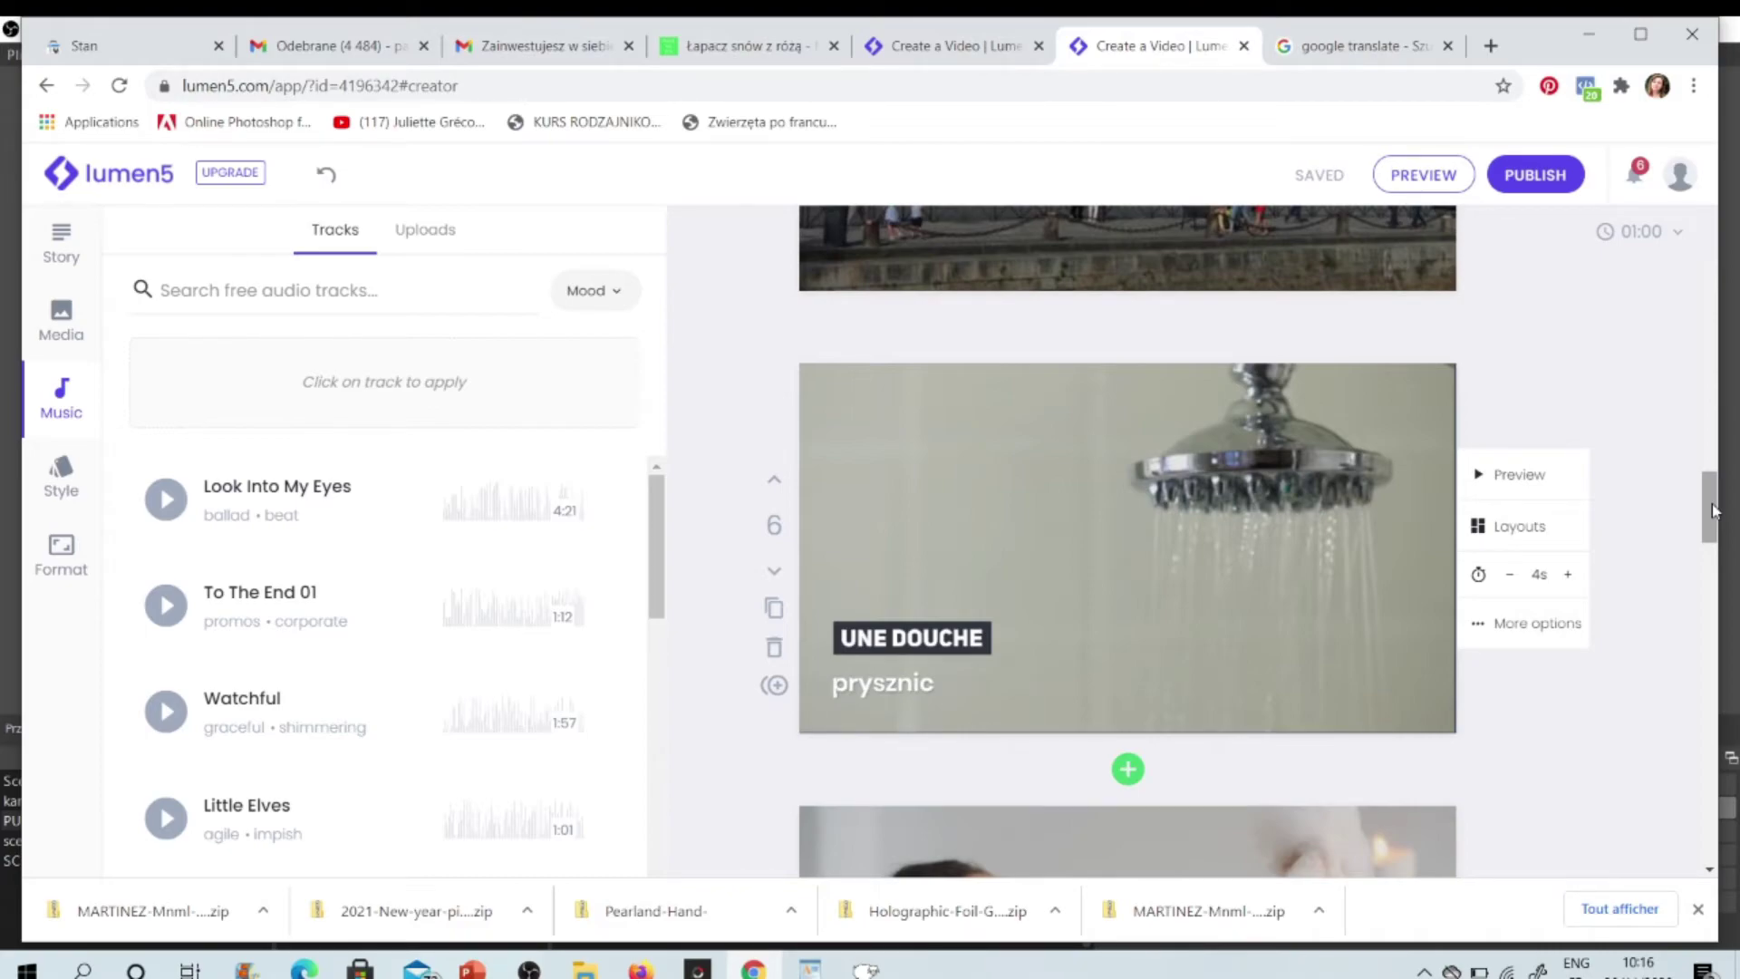
left_click_drag(1712, 510, 1713, 512)
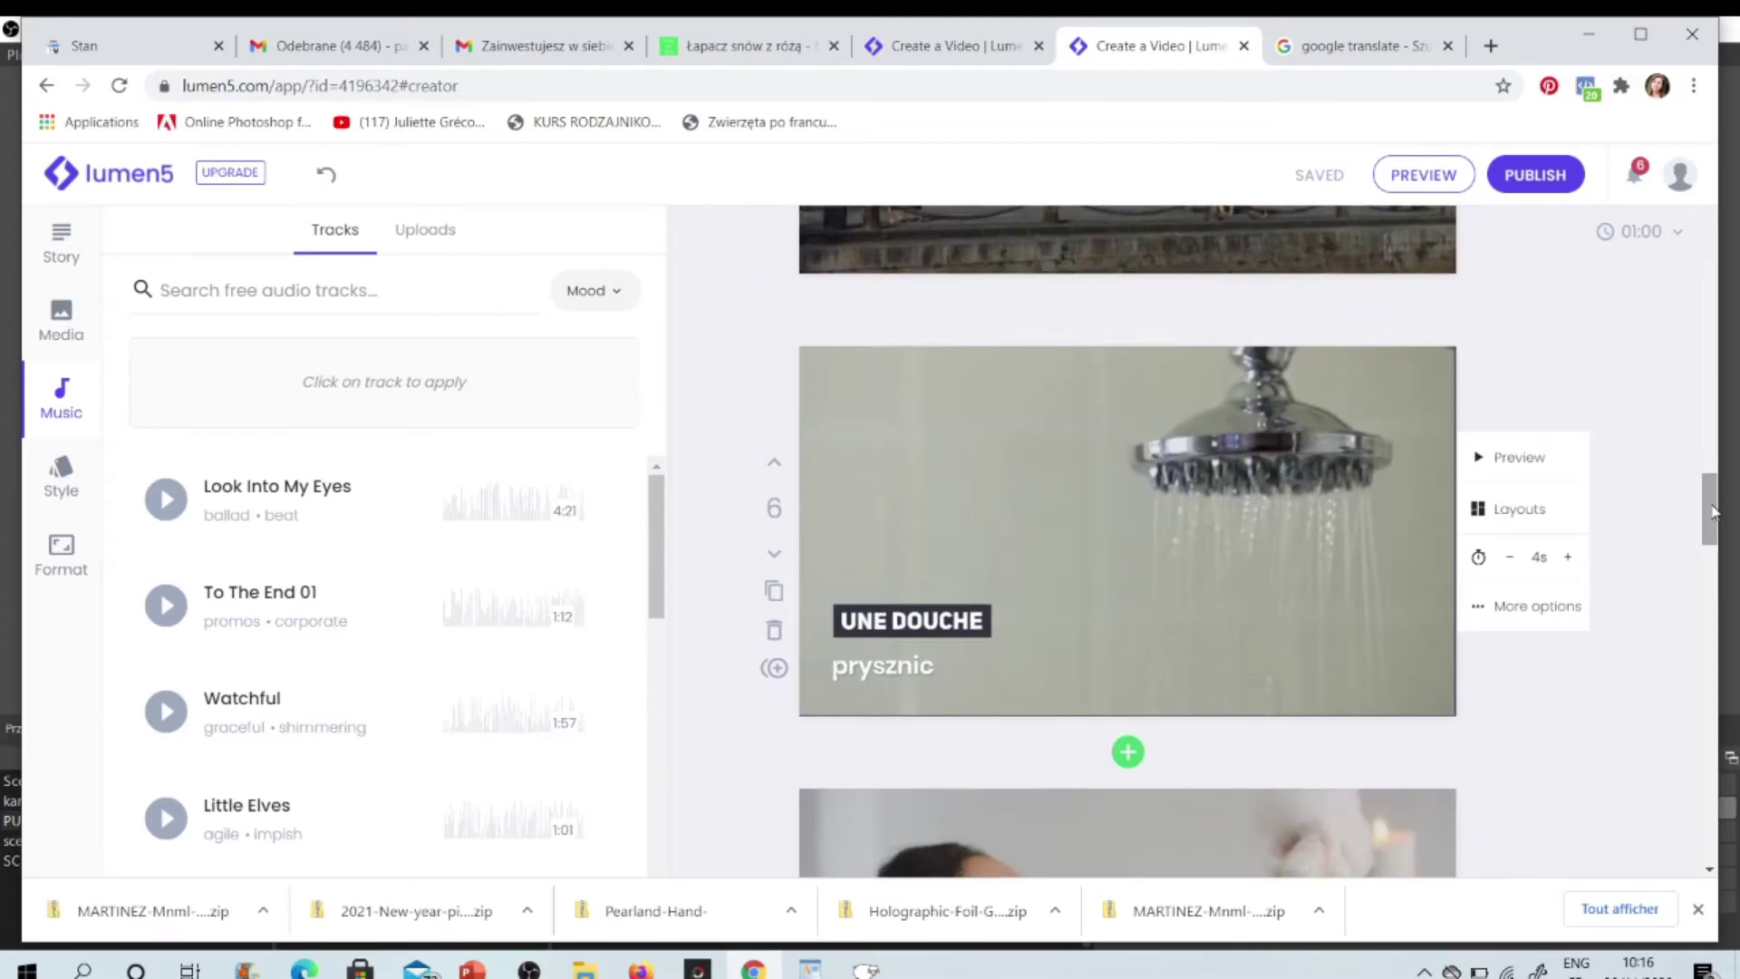
left_click_drag(1713, 511, 1712, 272)
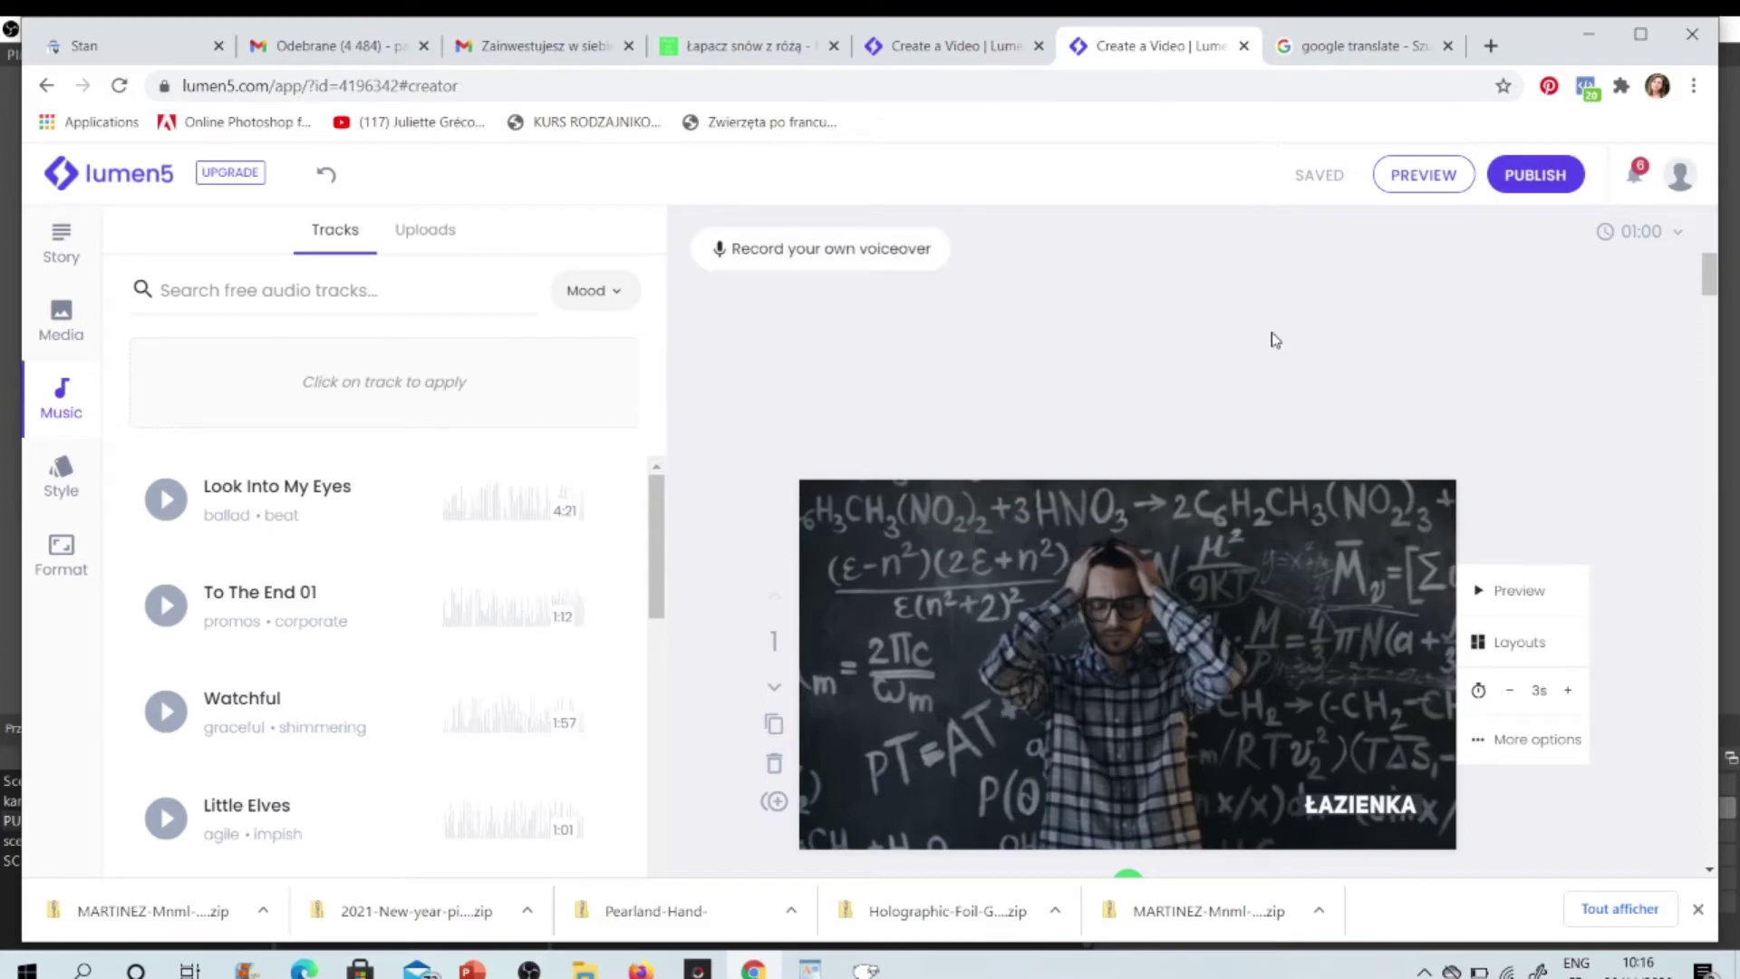
left_click_drag(1709, 287, 1676, 584)
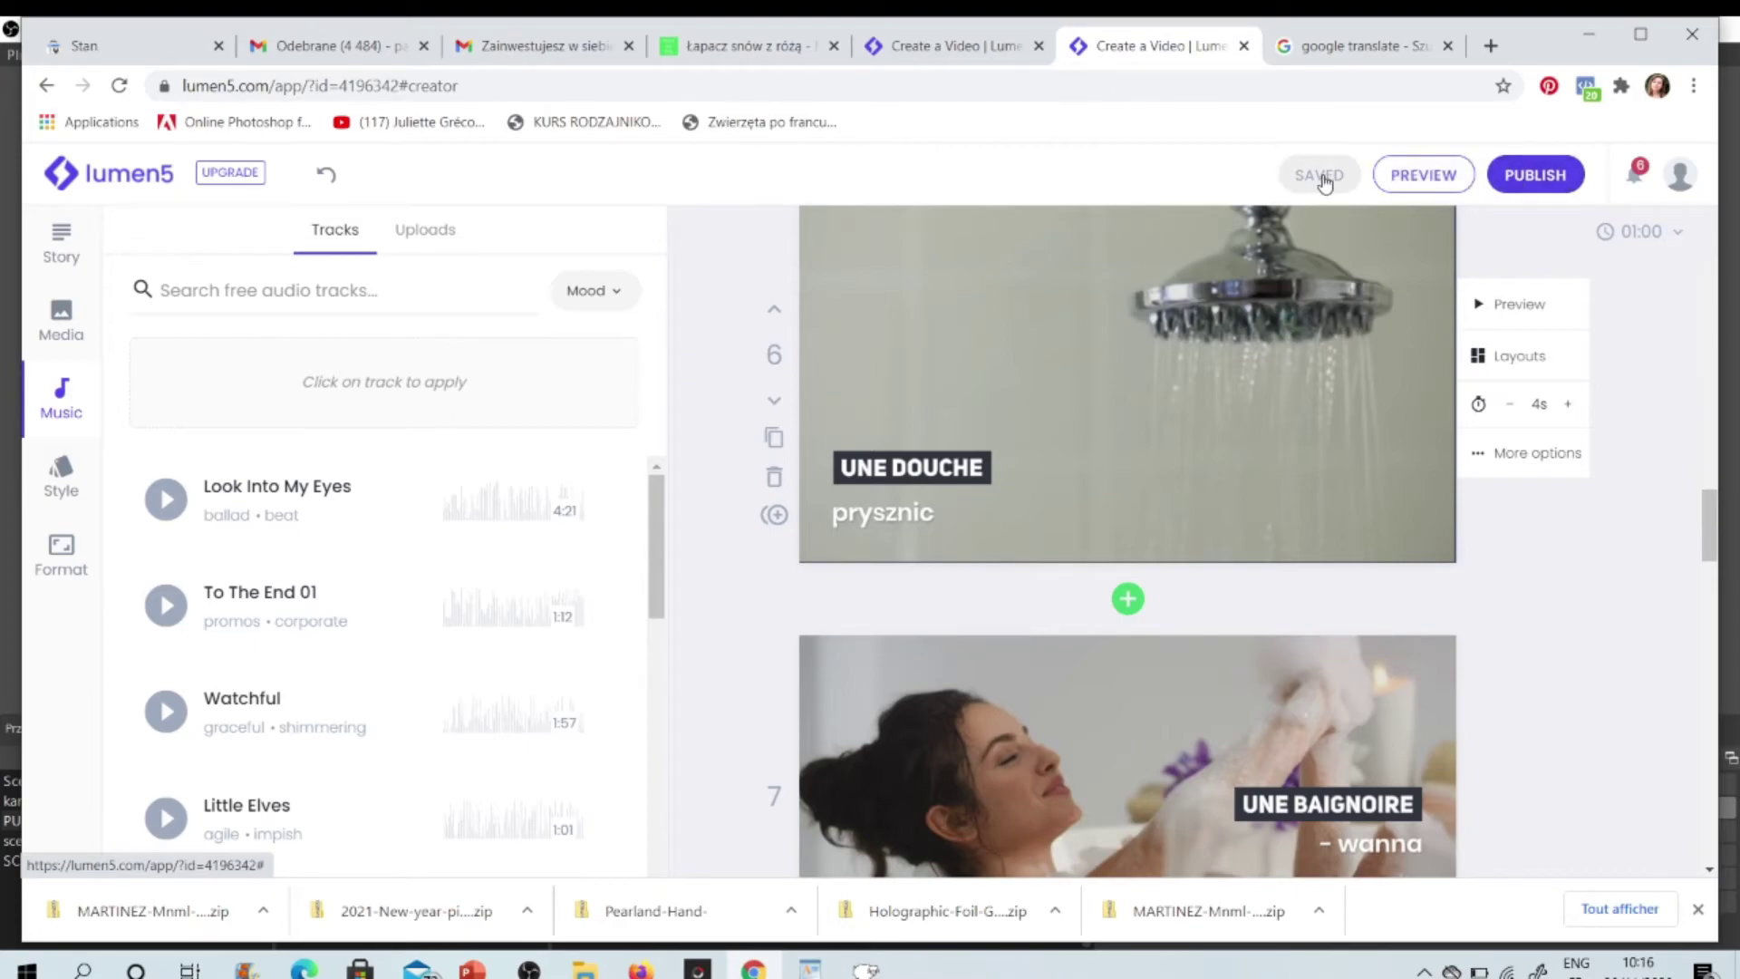
Step: Open the account's list of all videos and browse the drafts and finished French lesson projects
left_click(1679, 174)
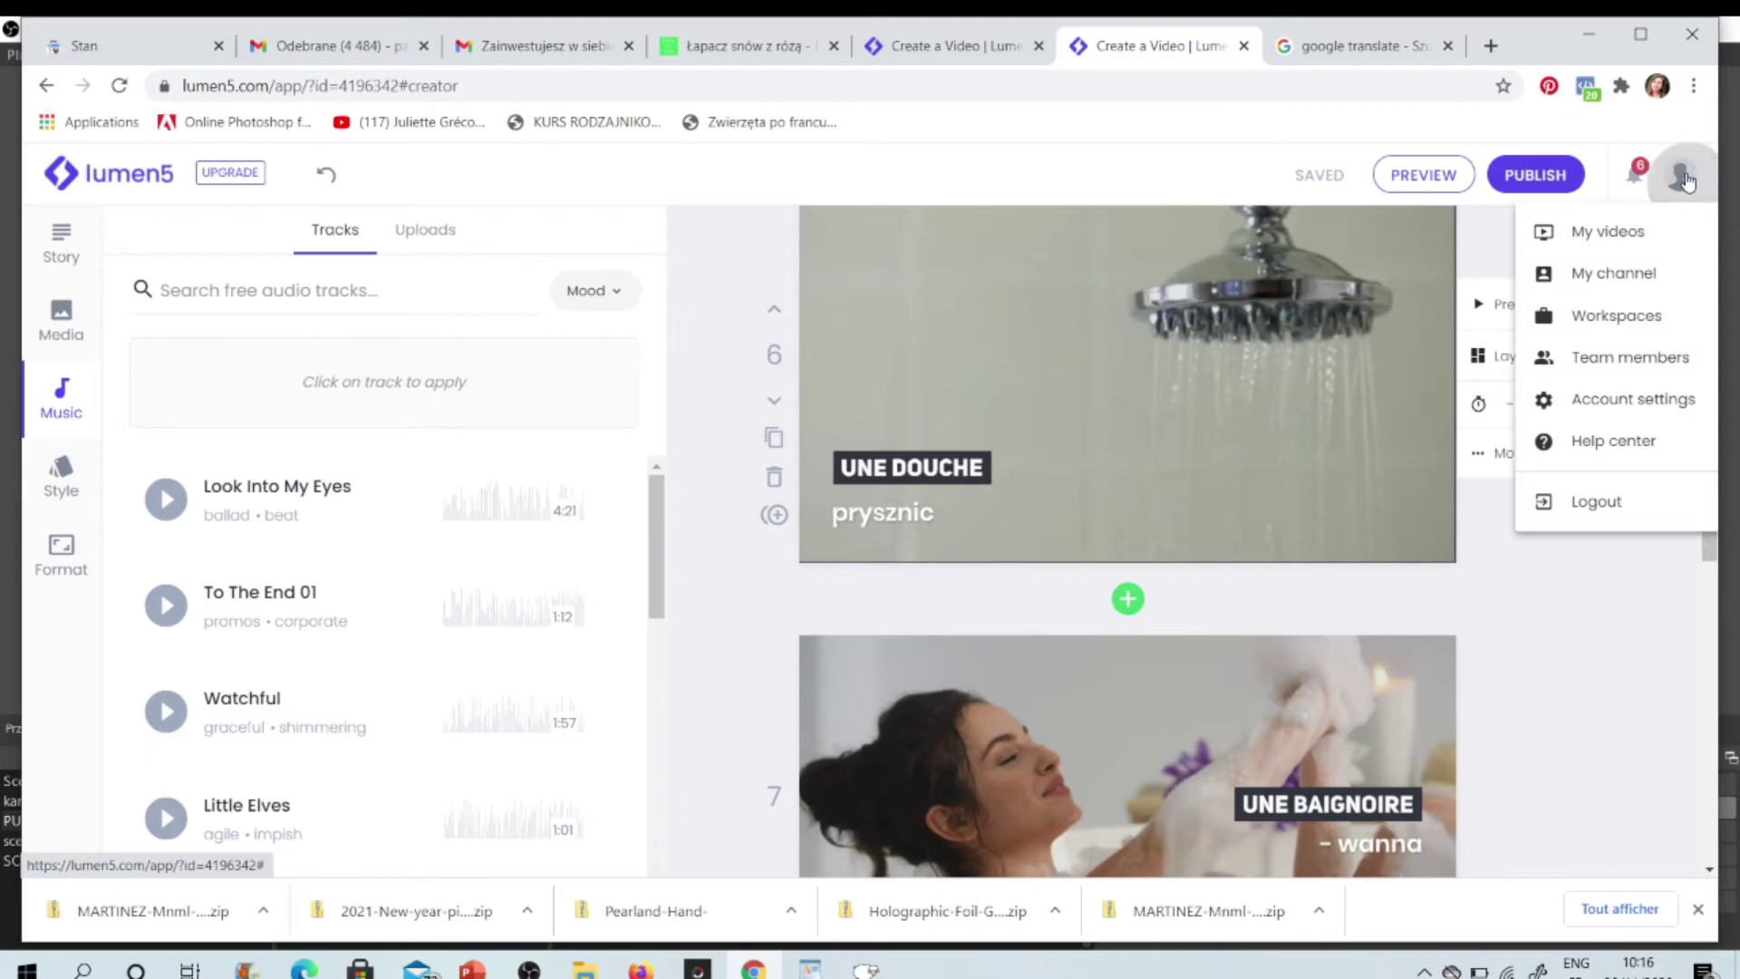
left_click(1628, 238)
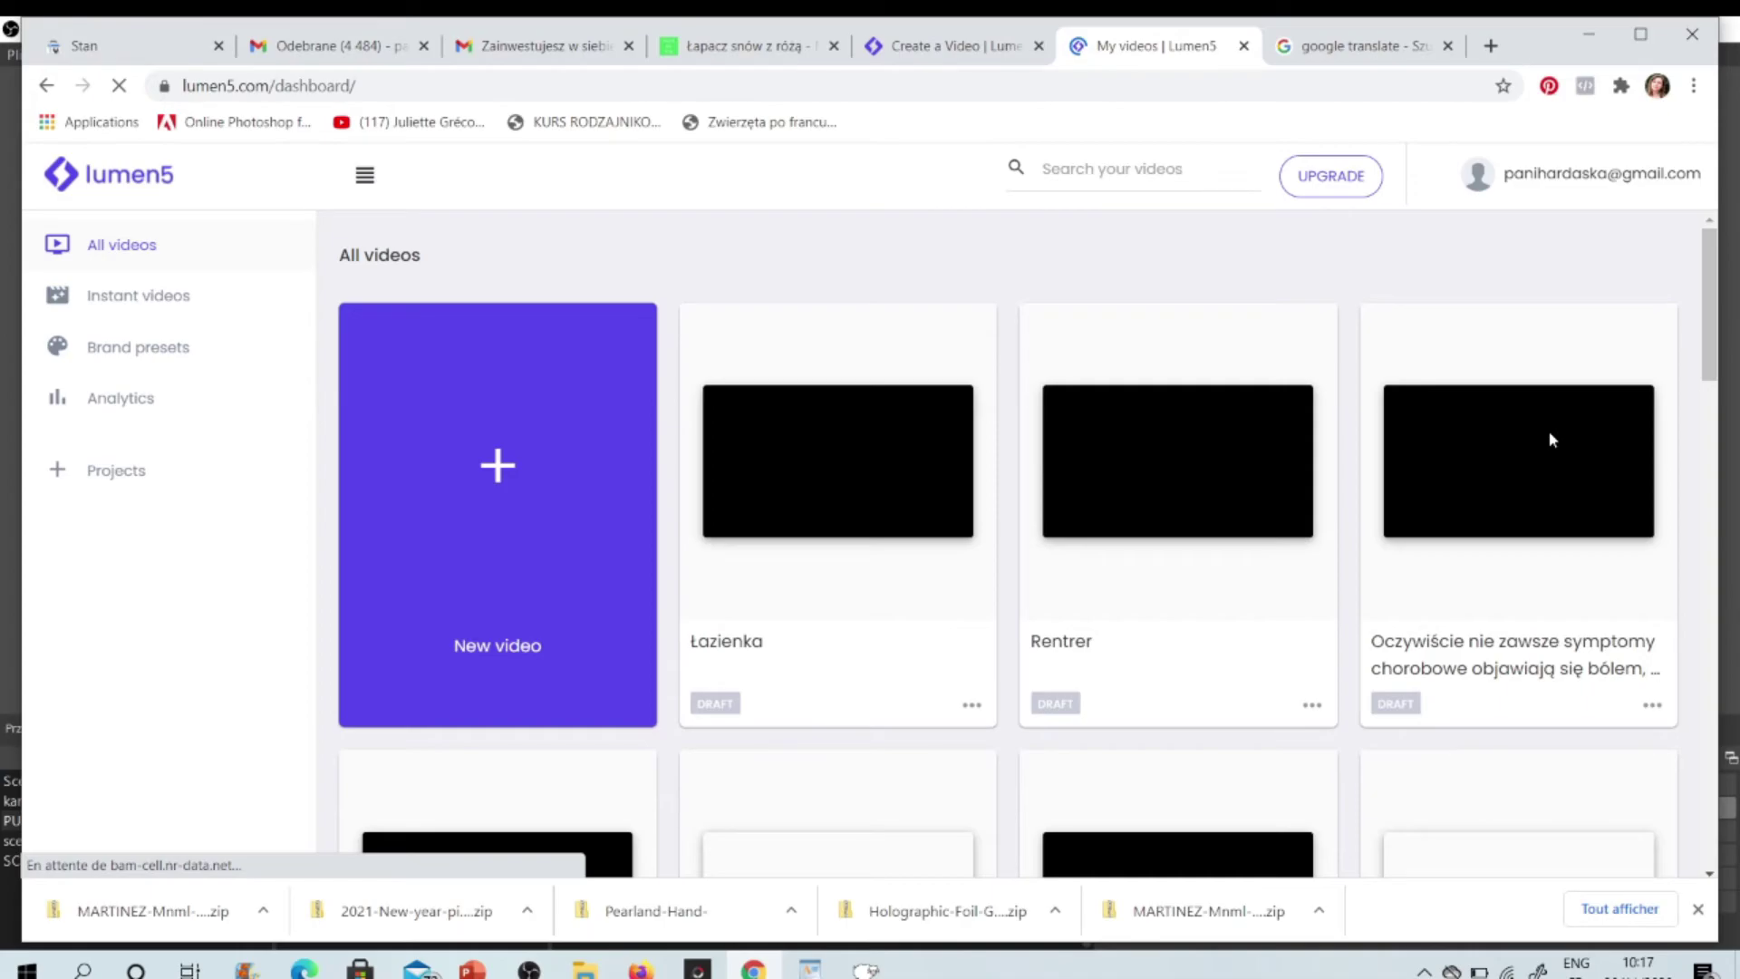
scroll(1550, 438, "down", 2)
scroll(1711, 288, "up", 1)
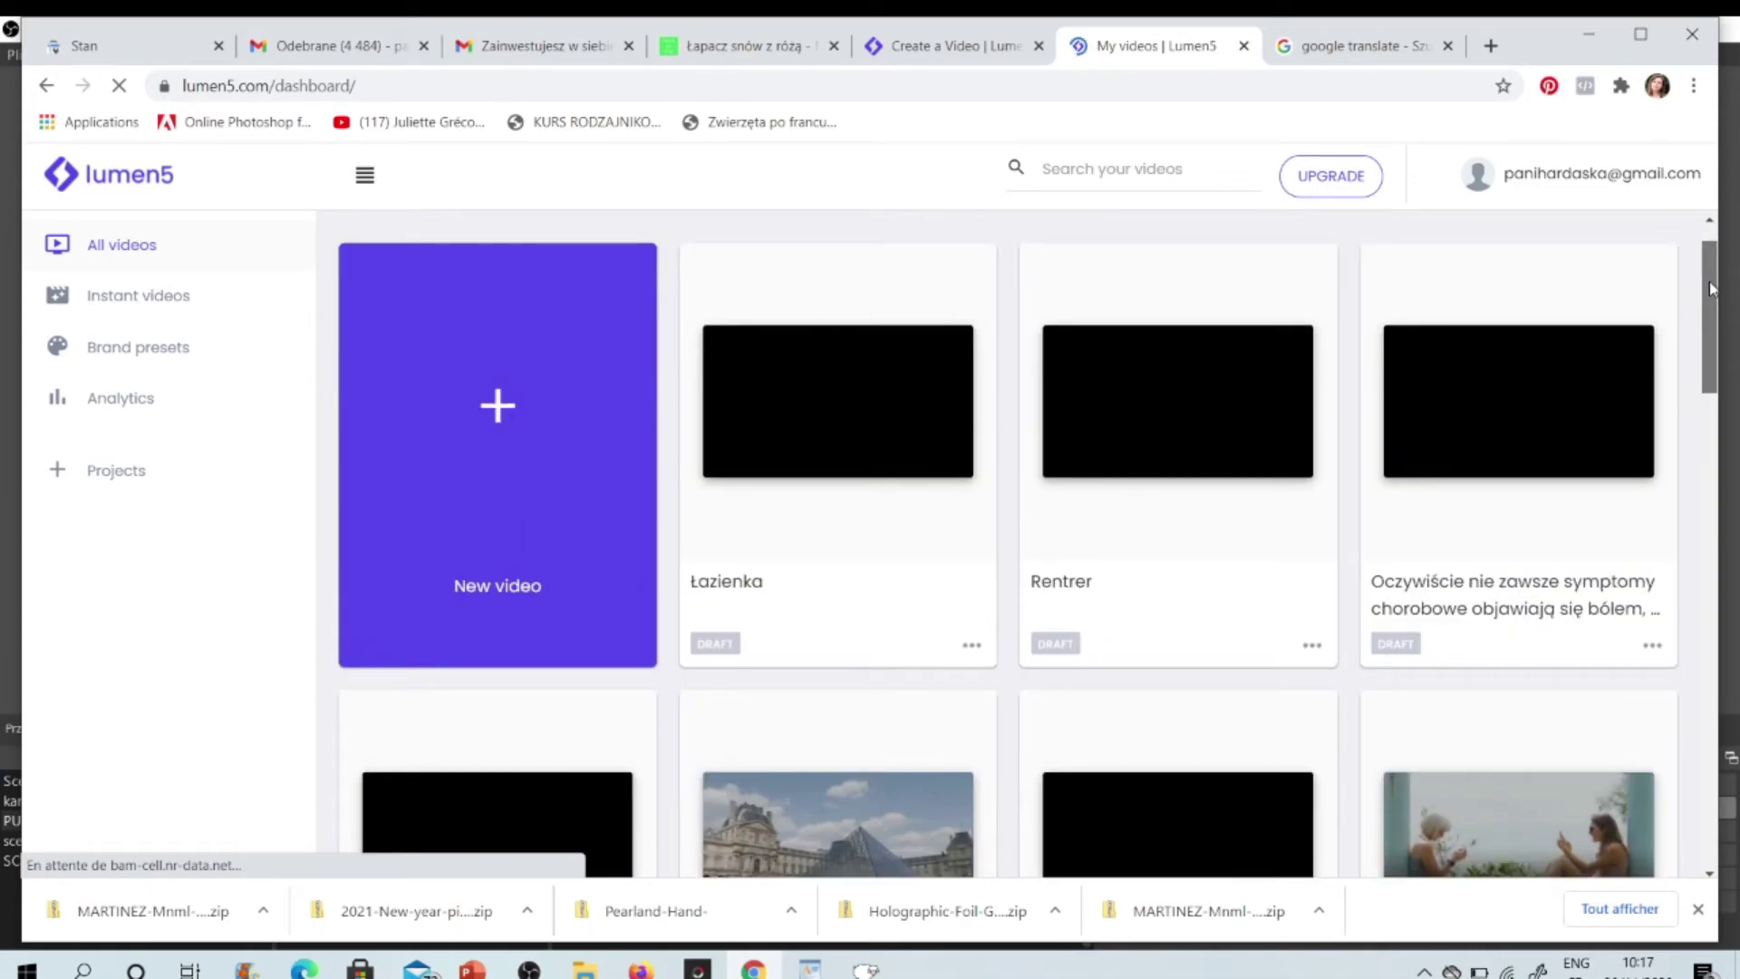
left_click_drag(1710, 288, 1713, 337)
scroll(1711, 336, "down", 1)
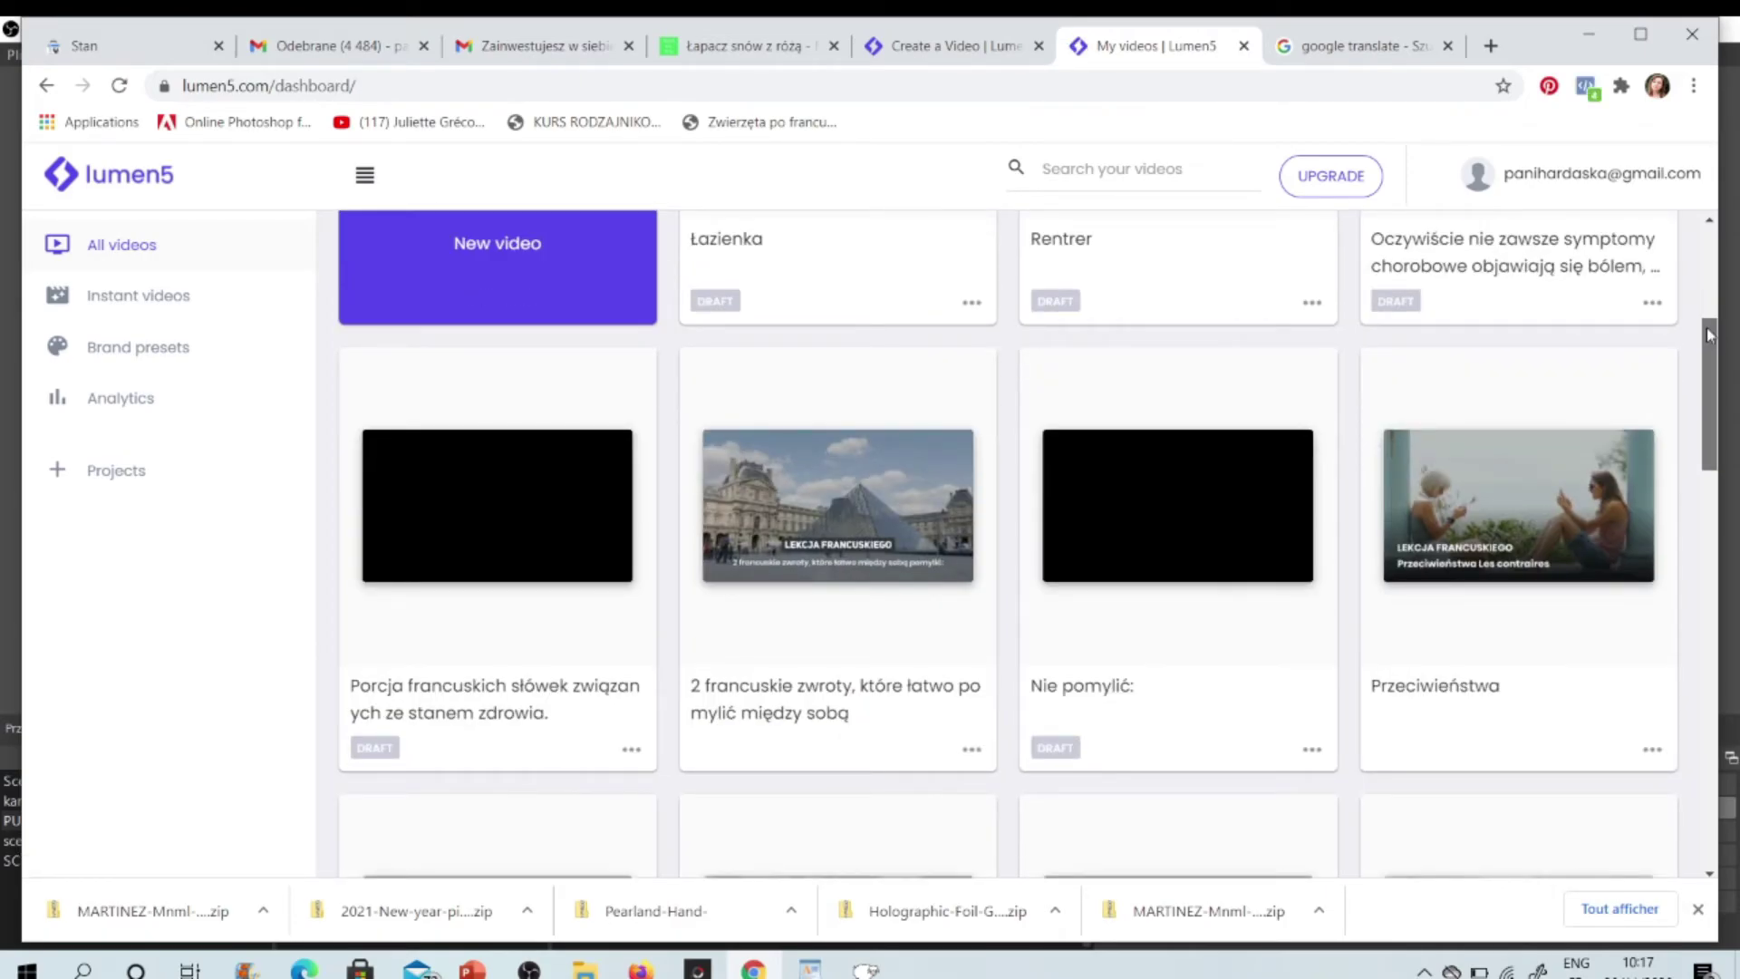
scroll(749, 601, "down", 2)
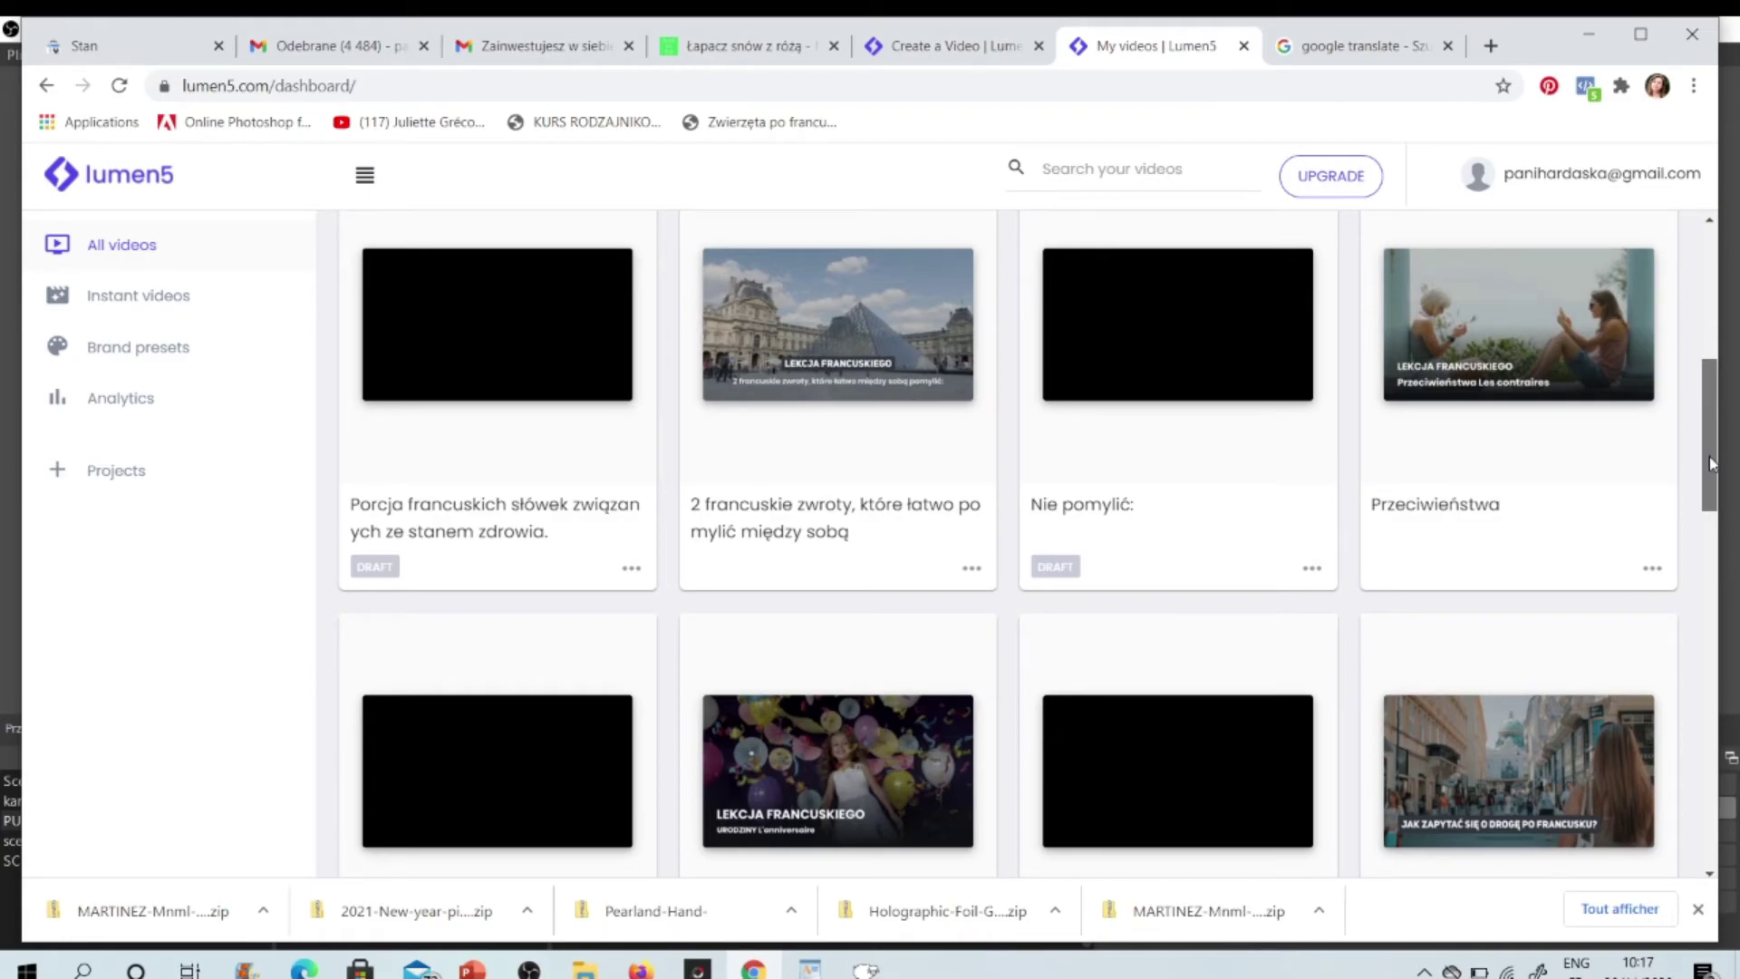
scroll(1710, 463, "up", 3)
scroll(1709, 542, "down", 4)
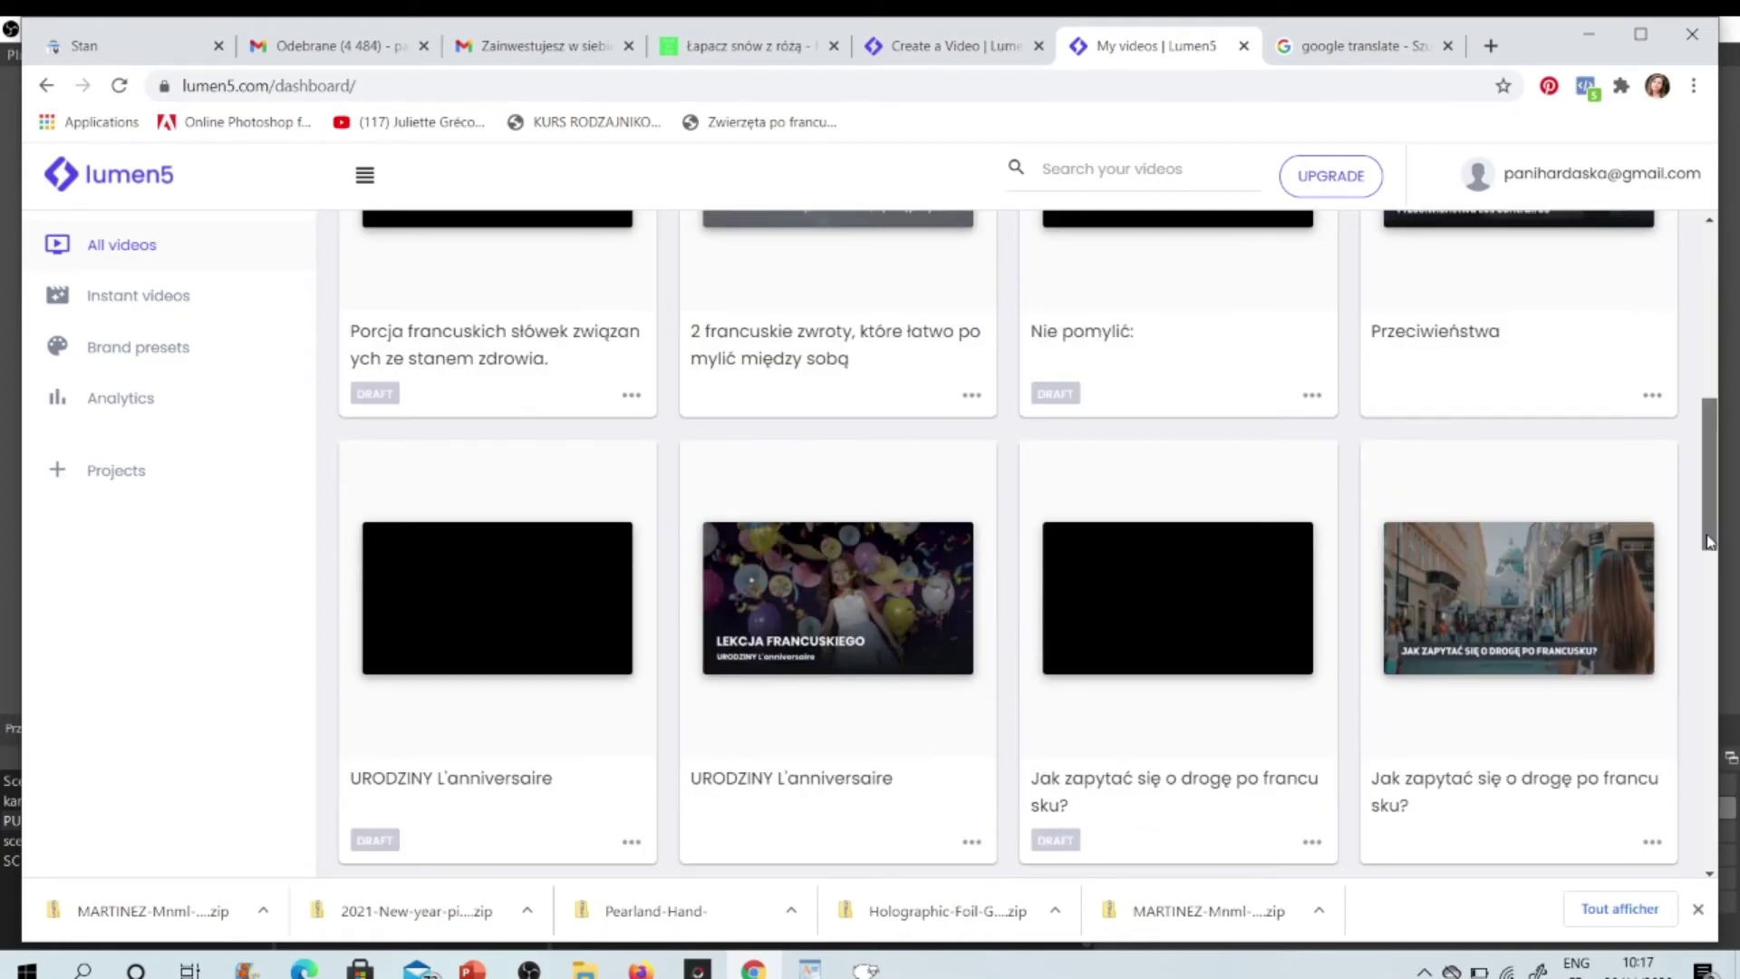
scroll(970, 506, "down", 1)
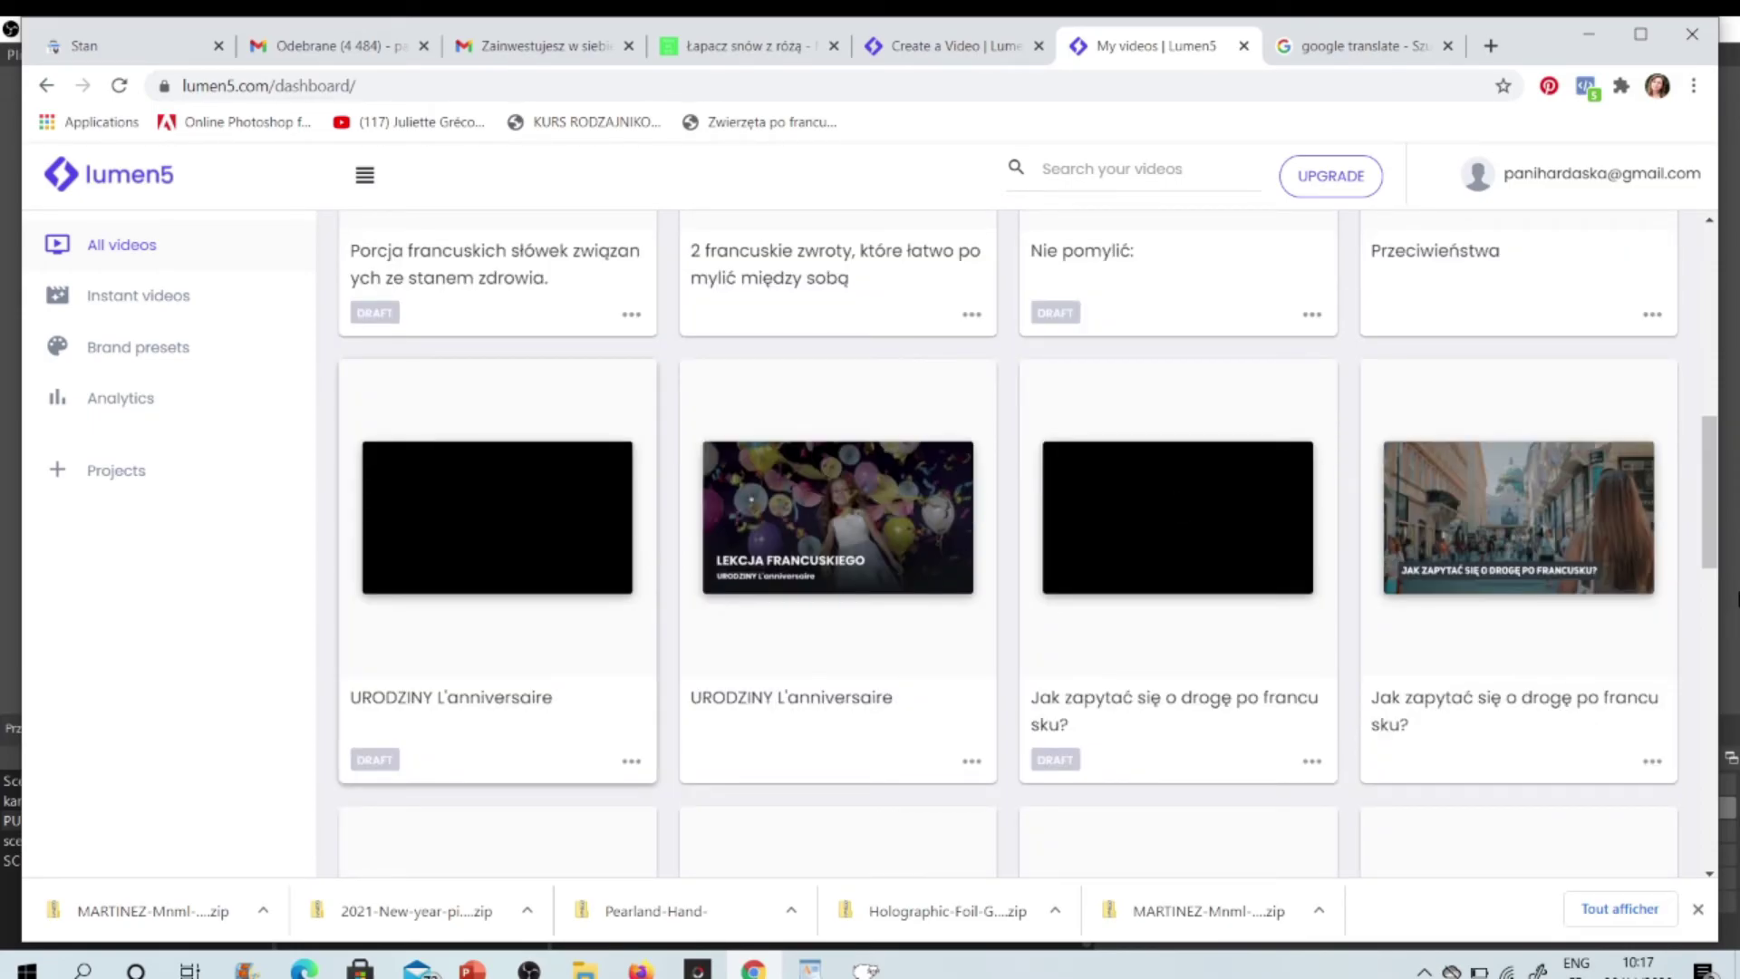
scroll(1709, 577, "down", 2)
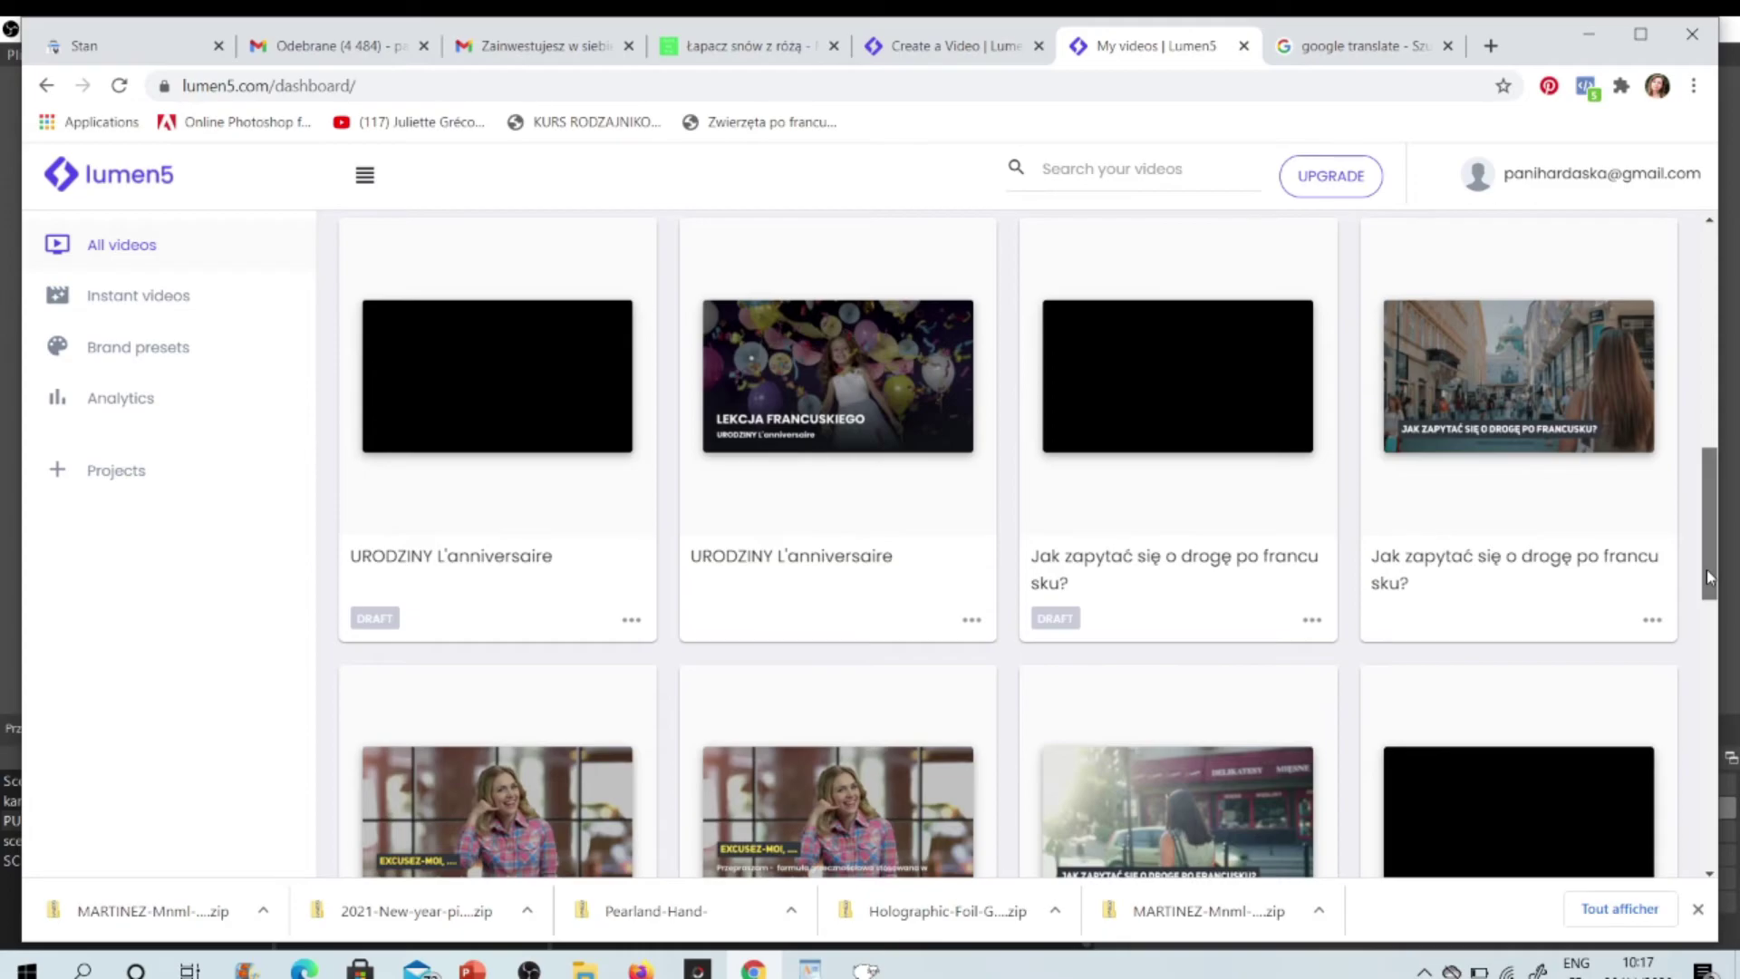
scroll(1709, 577, "down", 4)
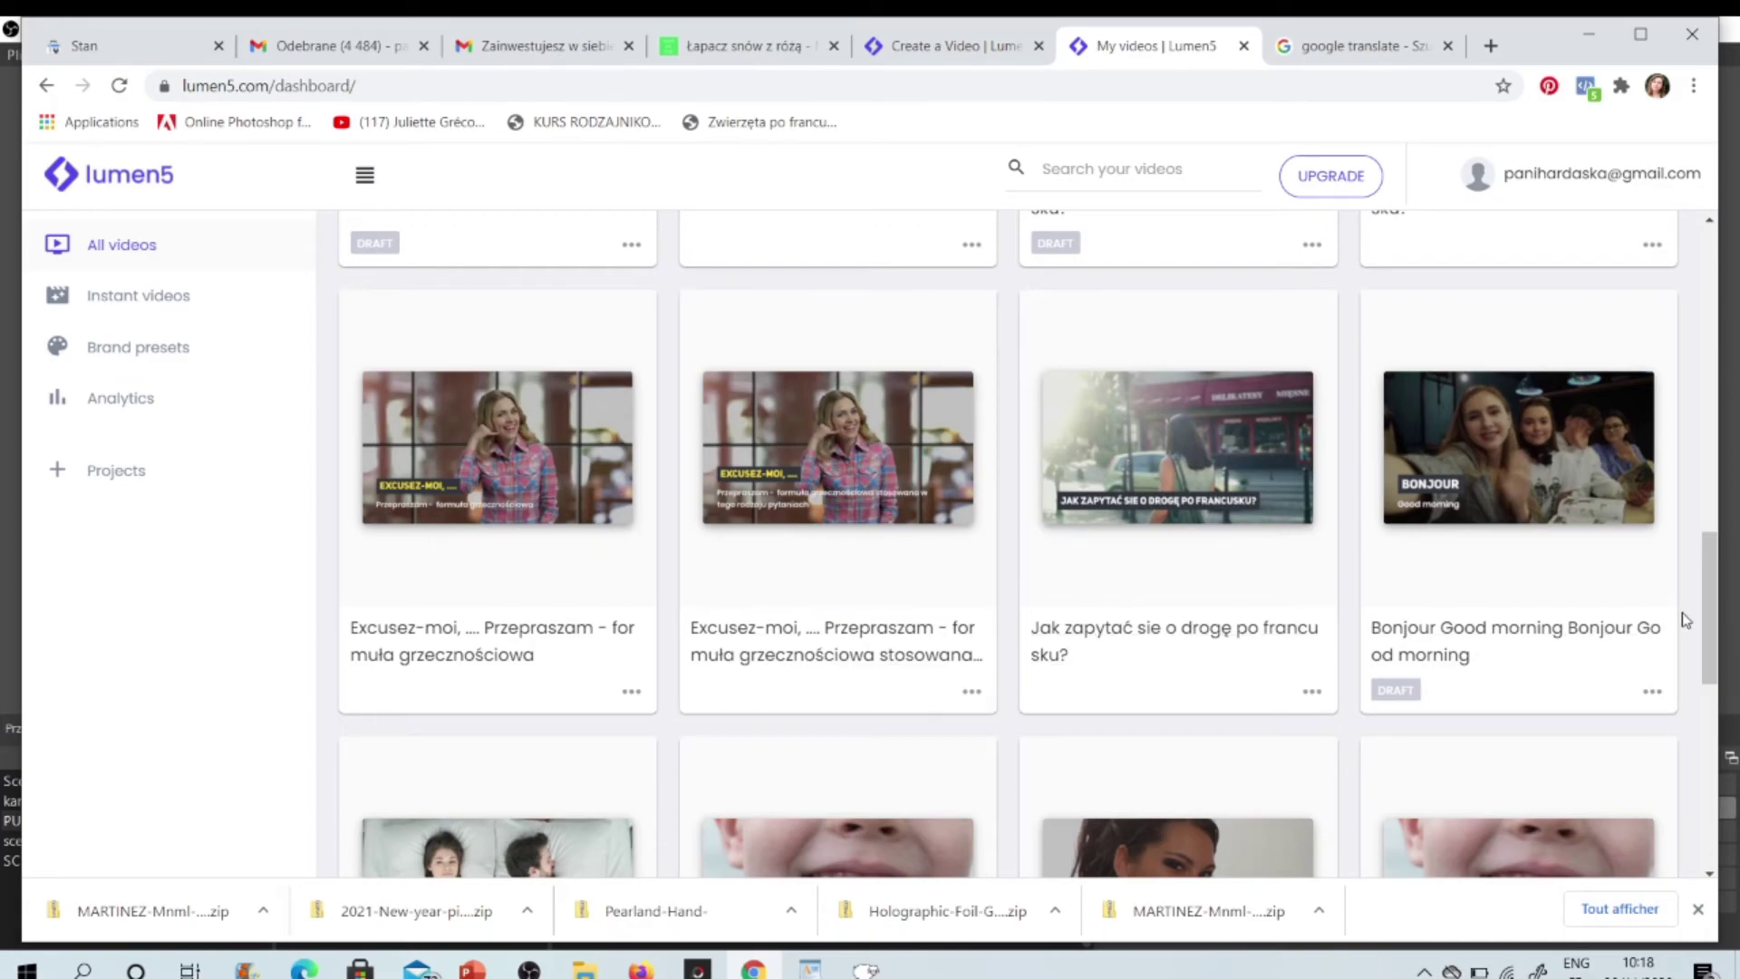
scroll(1710, 655, "down", 1)
left_click_drag(1711, 654, 1715, 793)
scroll(1185, 526, "down", 6)
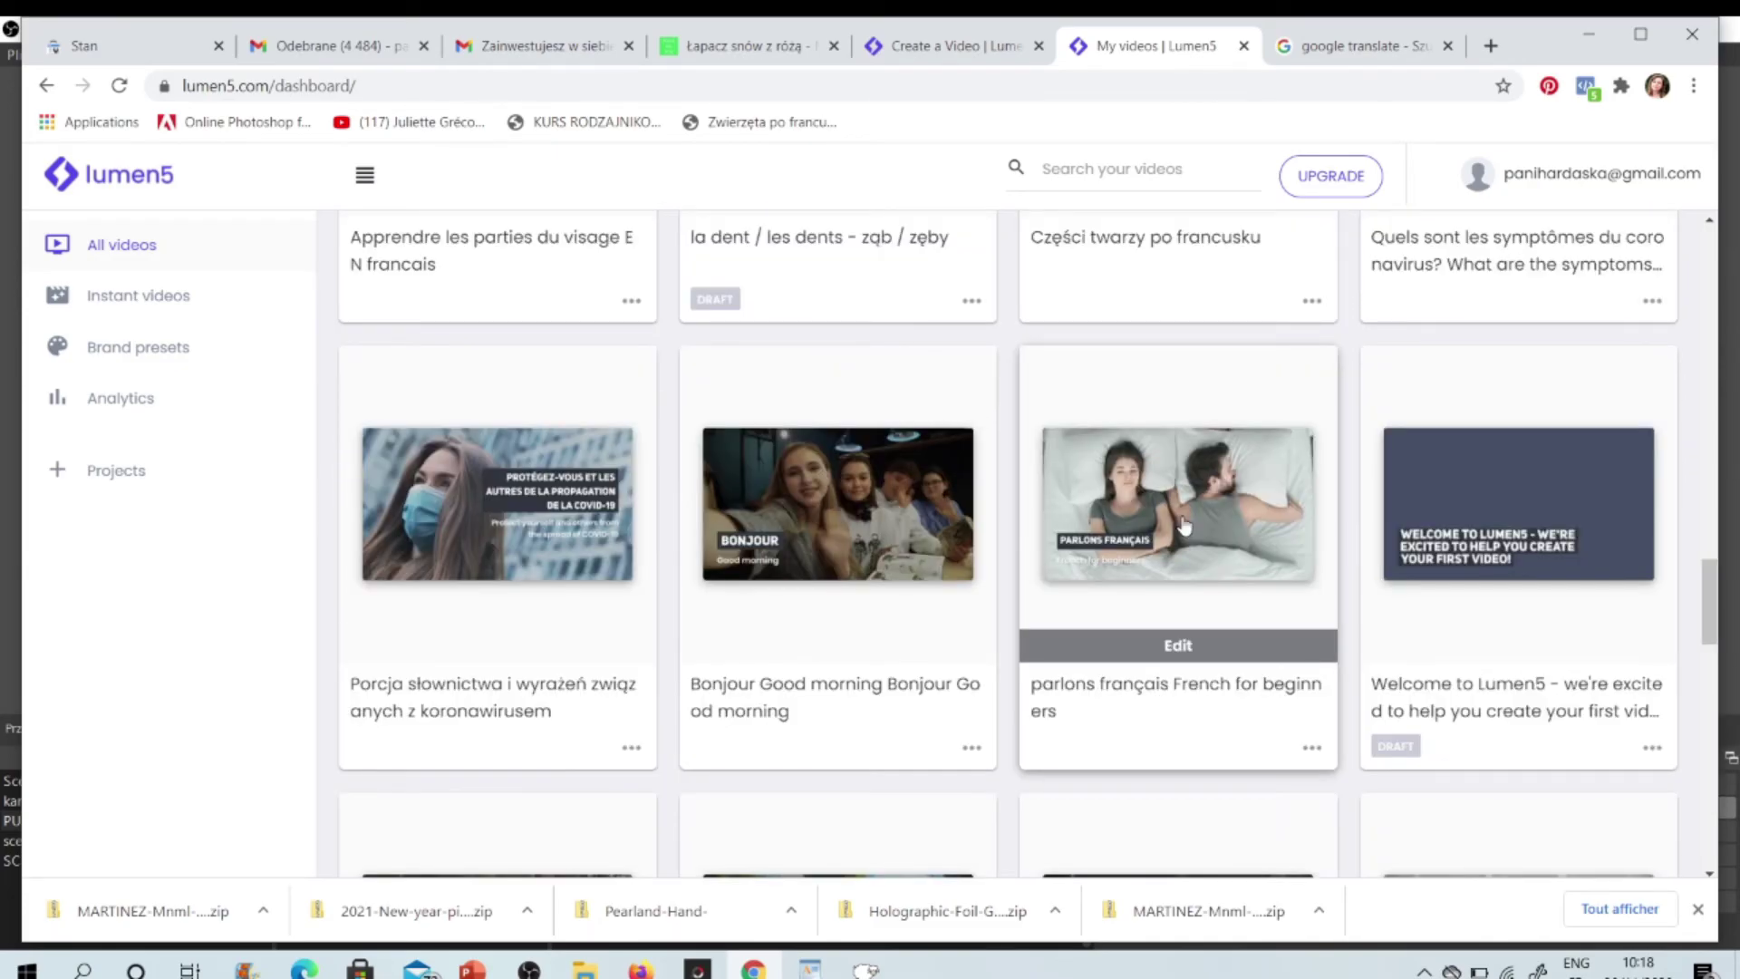
left_click_drag(1711, 613, 1713, 617)
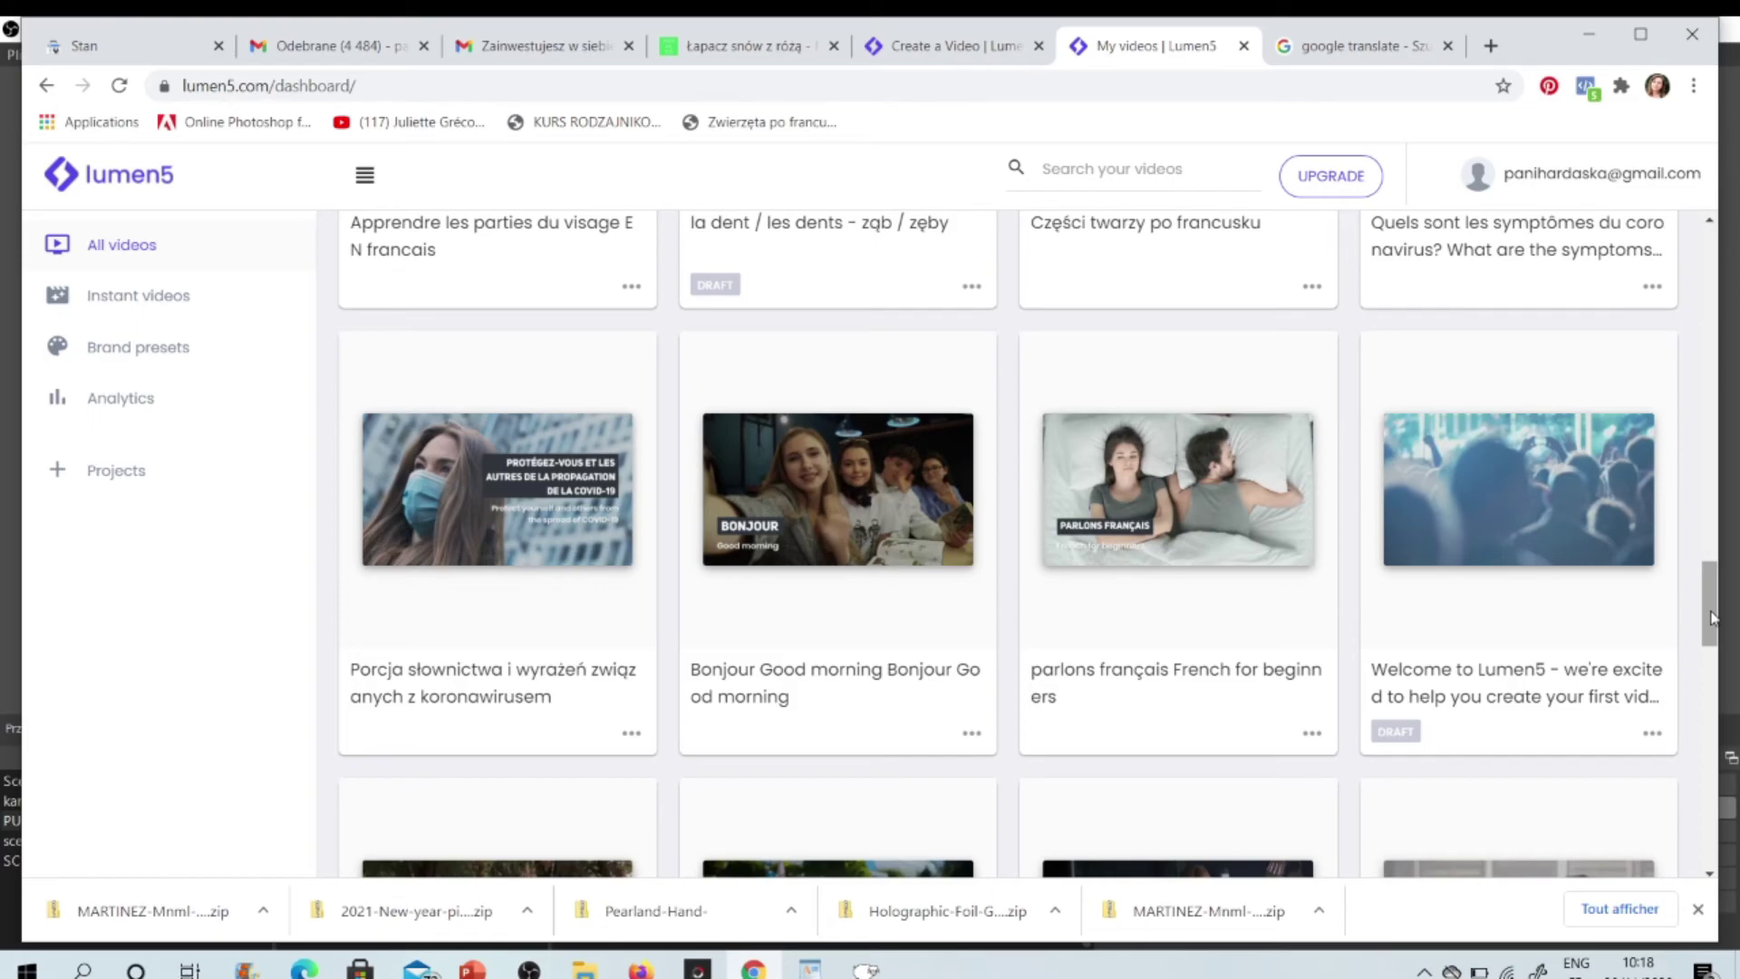
mouse_move(1710, 617)
left_mouse_down()
mouse_move(1711, 689)
mouse_move(1715, 621)
left_mouse_up()
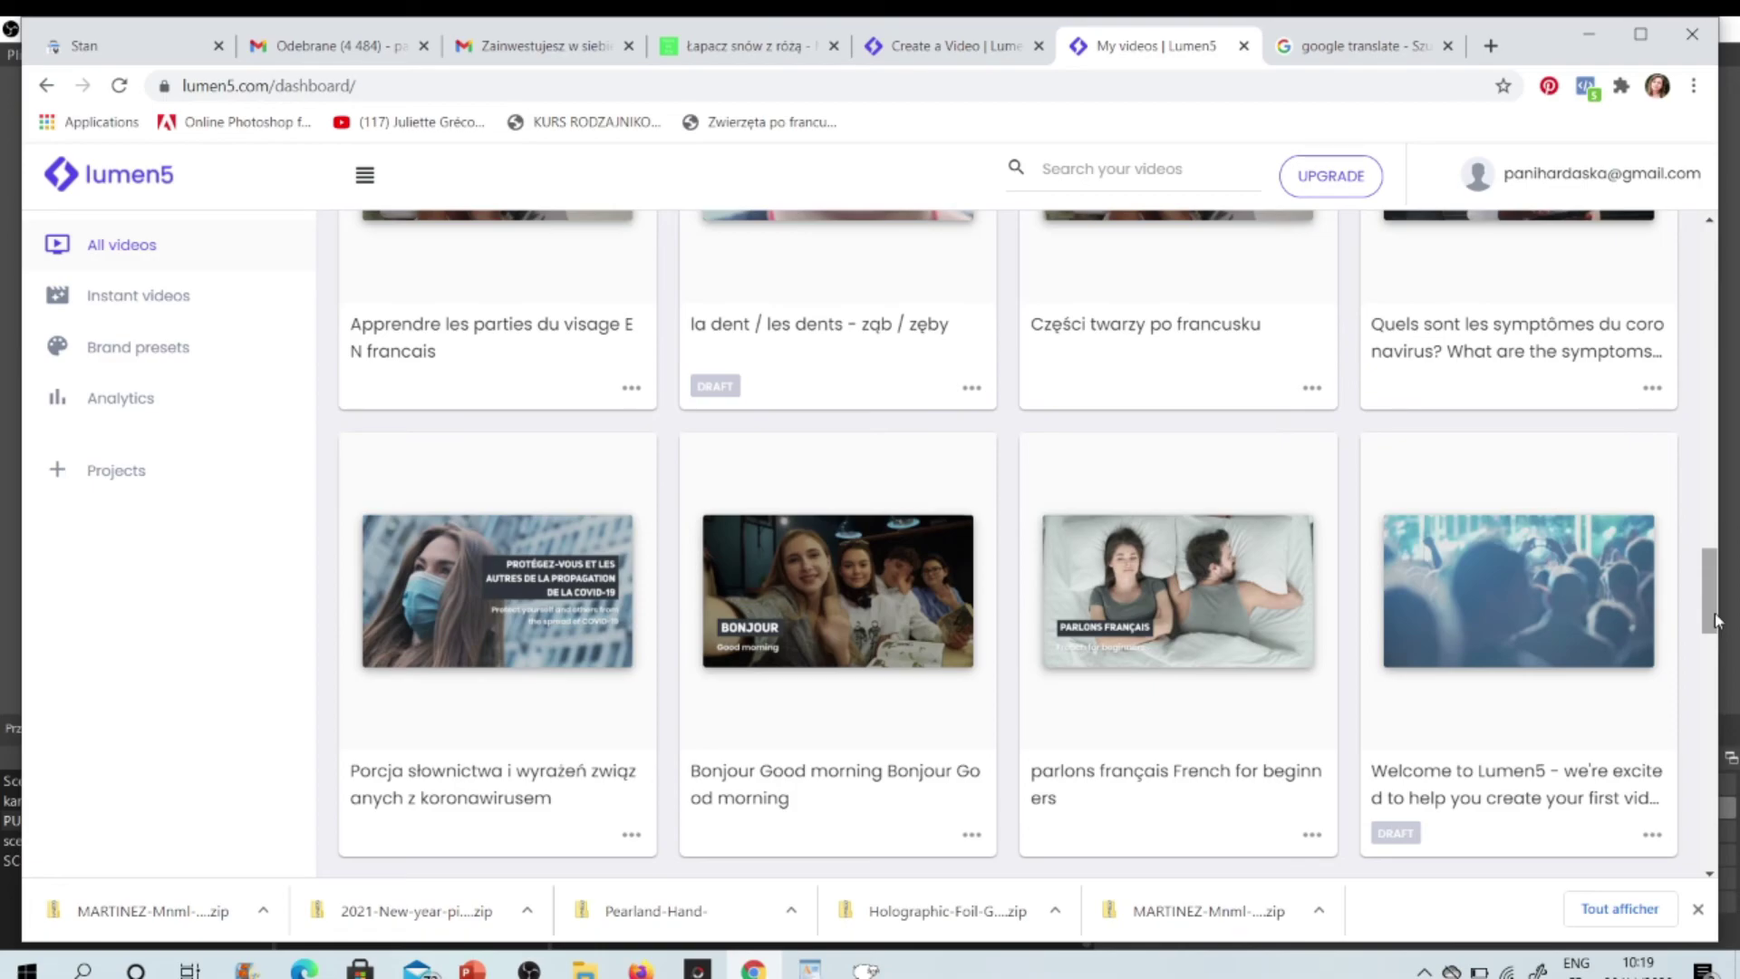
scroll(1715, 622, "up", 10)
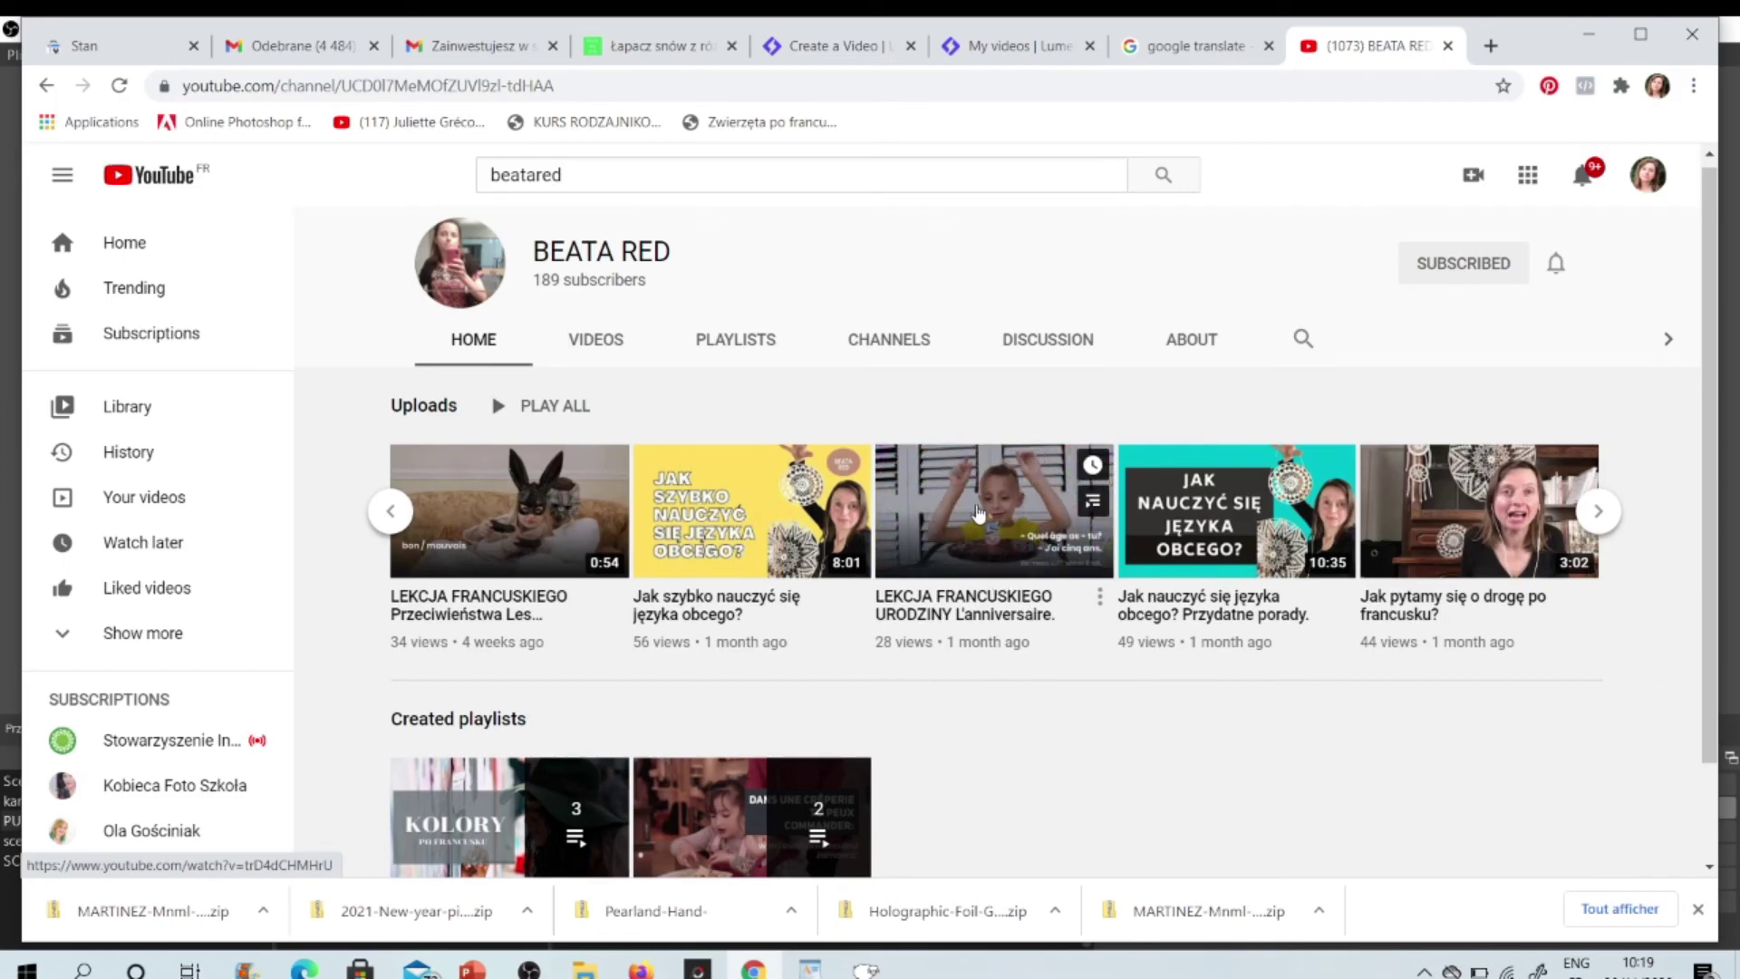
Step: Switch to the YouTube channel and play the uploaded lesson "LEKCJA FRANCUSKIEGO URODZINY L'anniversaire"
left_click(983, 519)
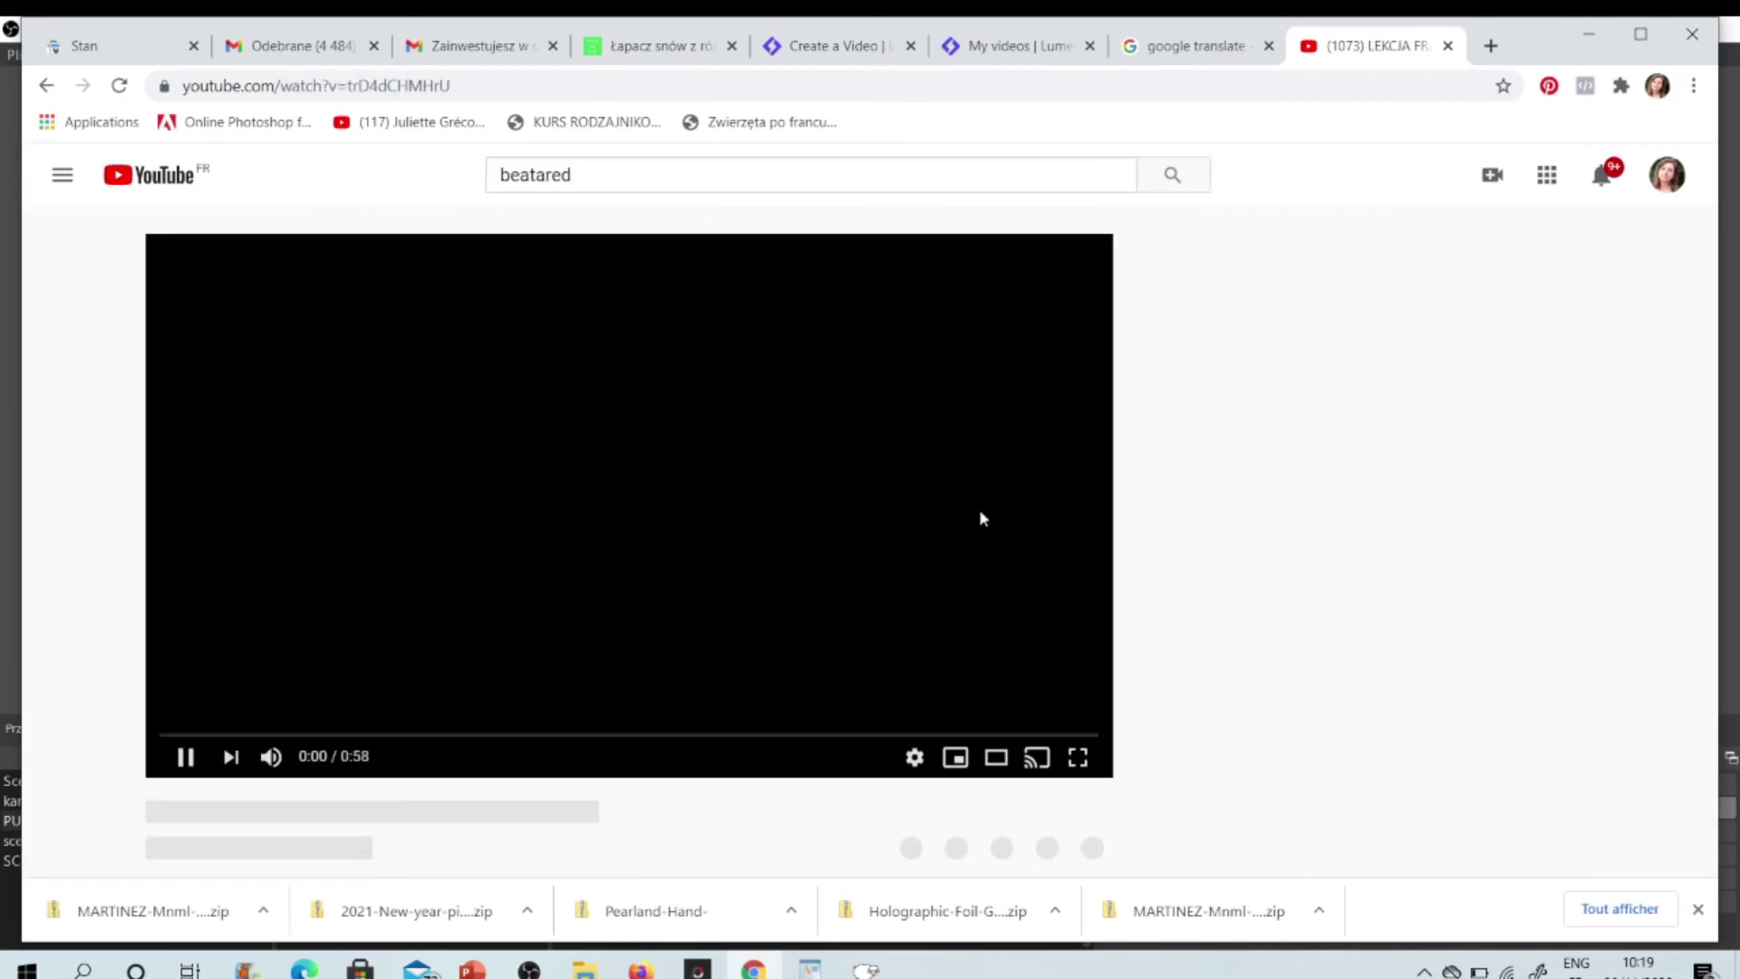